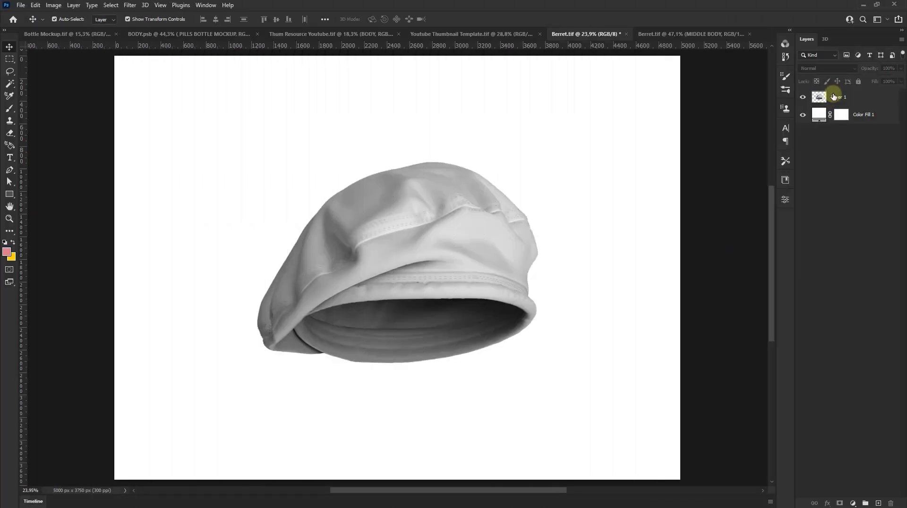
Step: Duplicate the grey beret Layer 1 to create Layer 1 copy
{"action": "left_click", "coordinate": [835, 99]}
{"action": "right_click", "coordinate": [835, 99]}
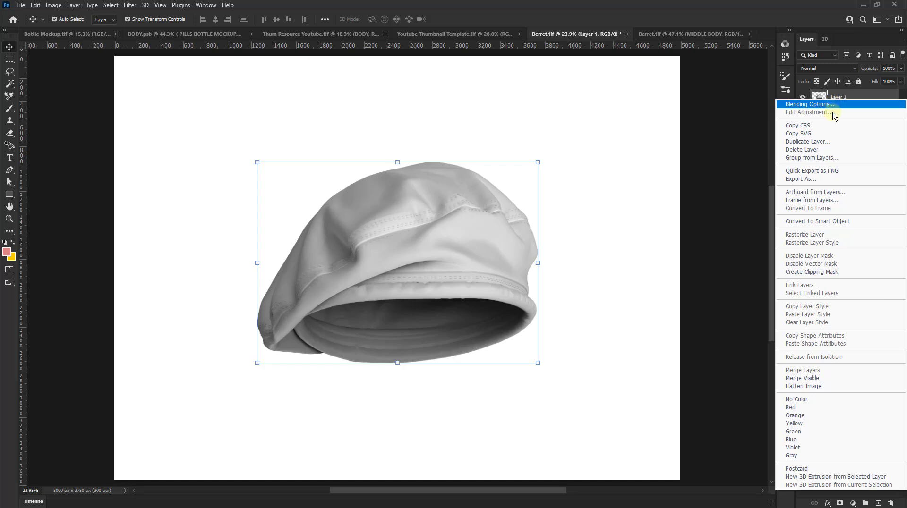
{"action": "left_click", "coordinate": [798, 142]}
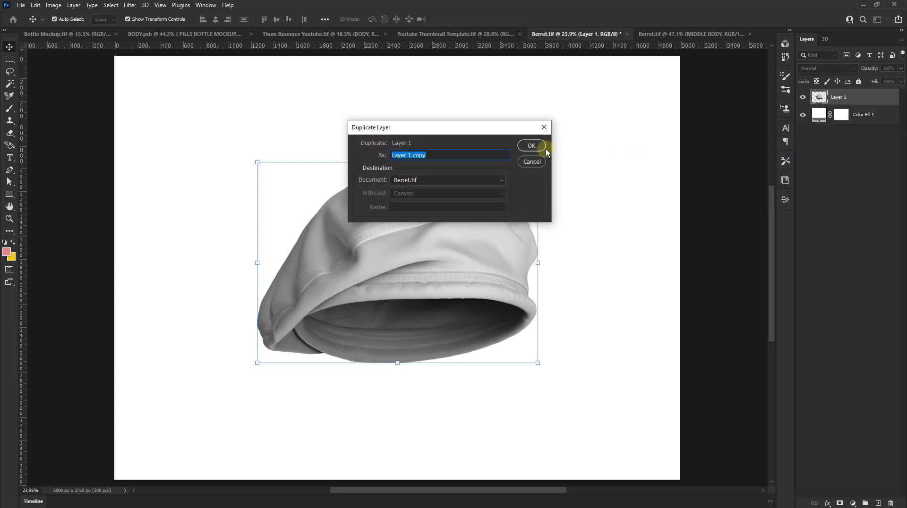
{"action": "left_click", "coordinate": [532, 146]}
Step: Create Layer 1 copy 2, and hide Layer 1 copy and Layer 1
{"action": "right_click", "coordinate": [840, 116]}
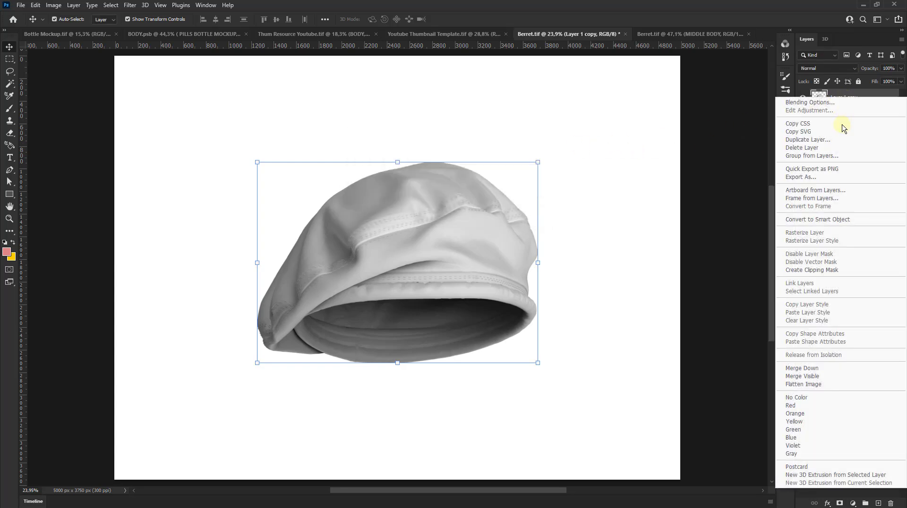
{"action": "left_click", "coordinate": [835, 140]}
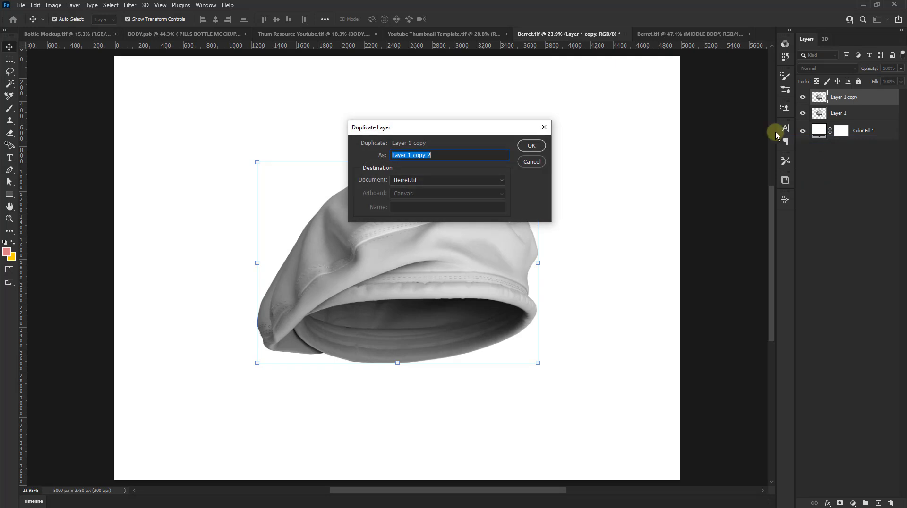
{"action": "left_click", "coordinate": [531, 145]}
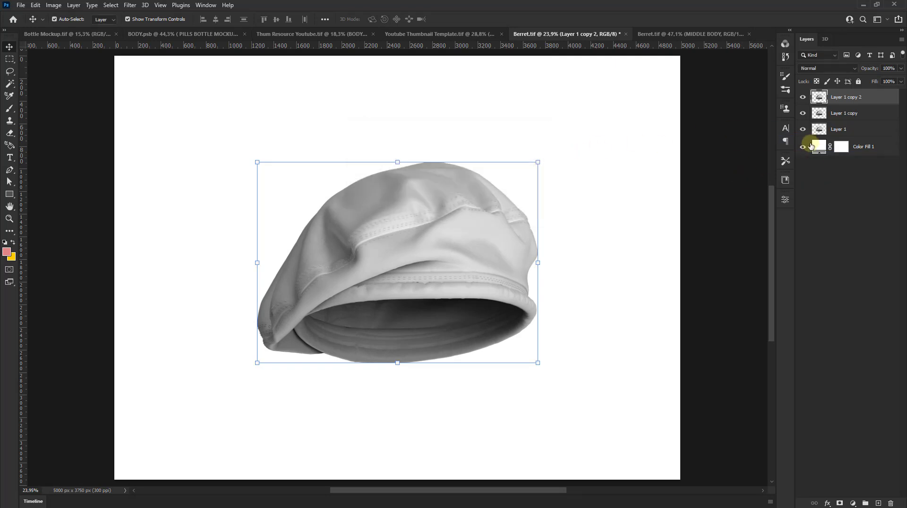
{"action": "left_click", "coordinate": [802, 128]}
{"action": "left_click", "coordinate": [802, 113]}
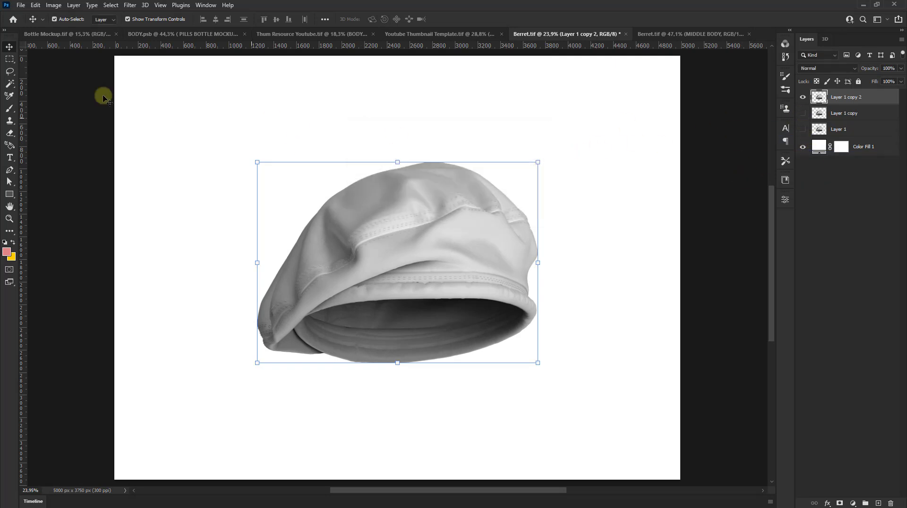
Step: Darken Layer 1 copy 2 with a Levels midtone of 0,20
{"action": "left_click", "coordinate": [53, 4]}
{"action": "mouse_move", "coordinate": [92, 28]}
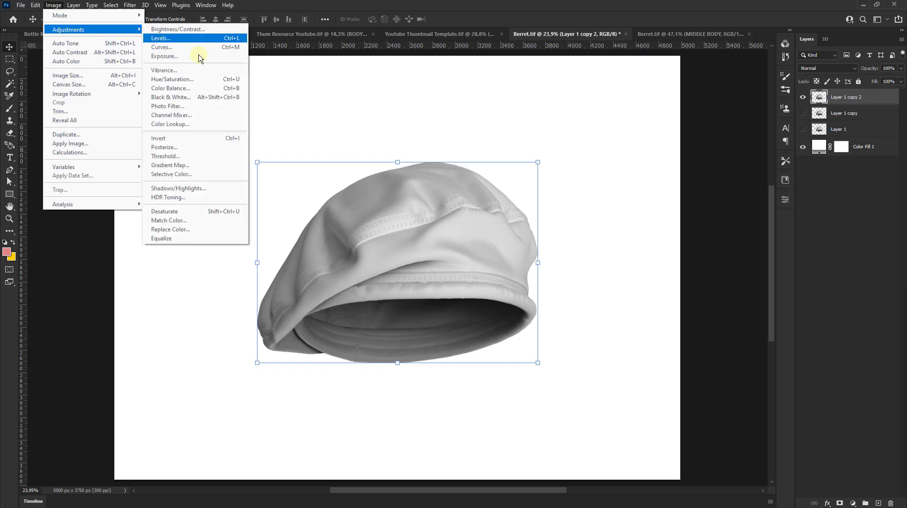
{"action": "left_click", "coordinate": [189, 38]}
{"action": "left_click_drag", "start_coordinate": [721, 174], "coordinate": [766, 173]}
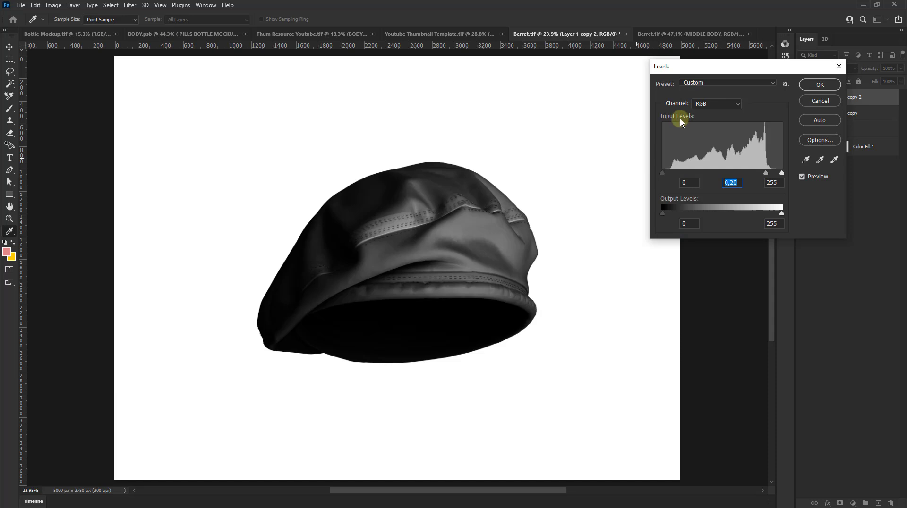
{"action": "left_click", "coordinate": [840, 86]}
Step: Duplicate the darkened beret as Layer 1 copy 3 on Multiply blending
{"action": "right_click", "coordinate": [869, 101]}
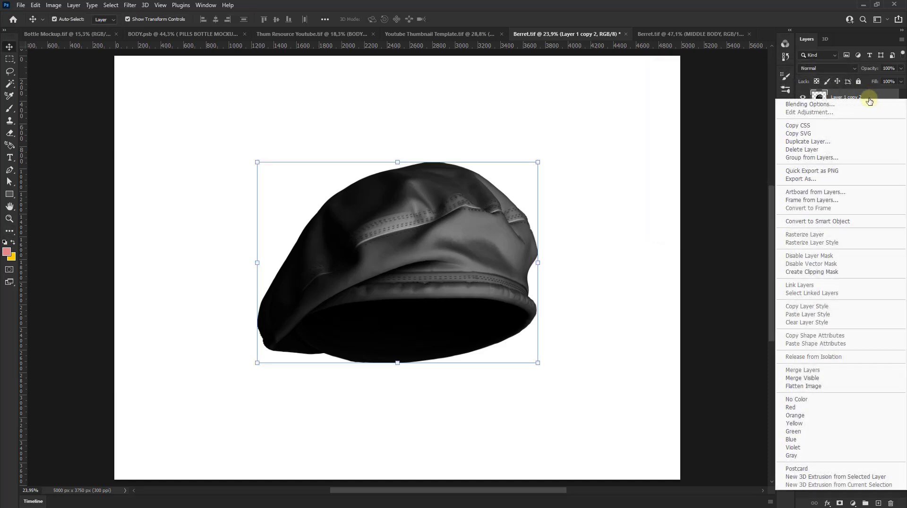
{"action": "left_click", "coordinate": [803, 141]}
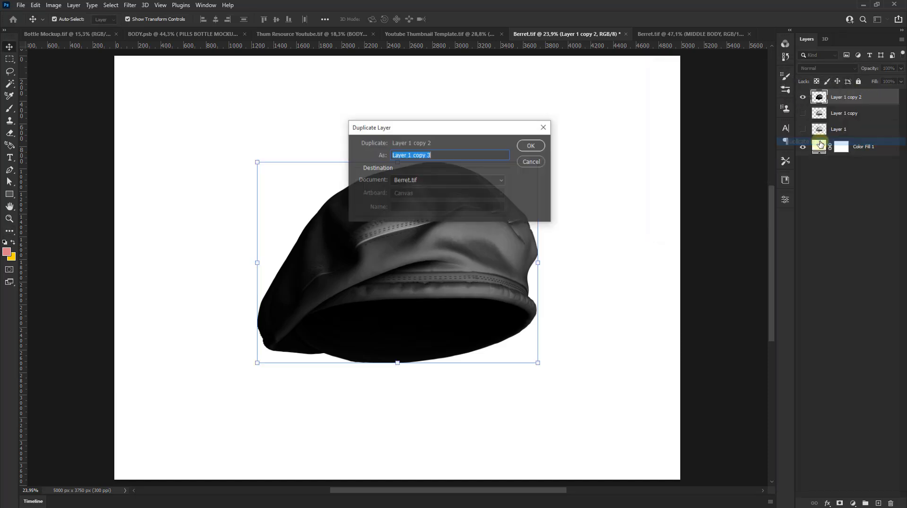
{"action": "left_click", "coordinate": [543, 148]}
{"action": "left_click", "coordinate": [827, 68]}
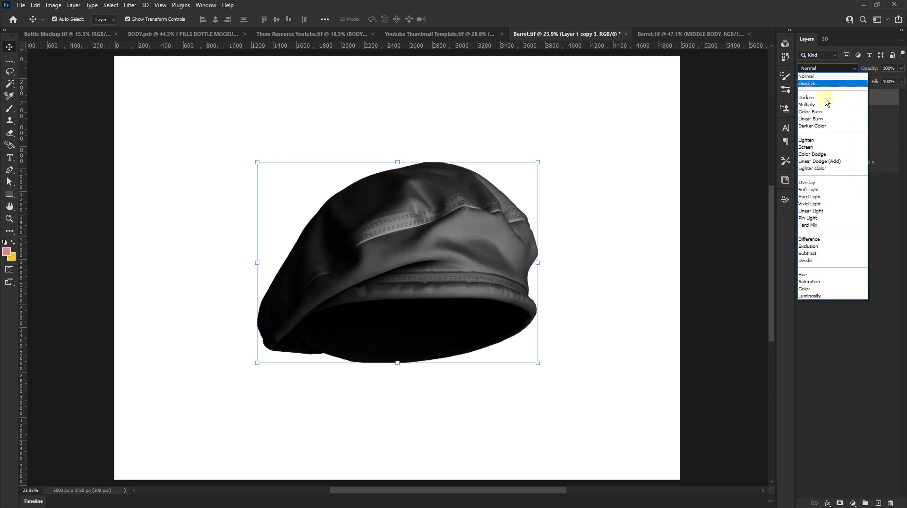
{"action": "left_click", "coordinate": [825, 105]}
Step: Merge Layer 1 copy 2 and Layer 1 copy 3 into one dark beret layer
{"action": "left_click", "coordinate": [846, 114], "text": "shift"}
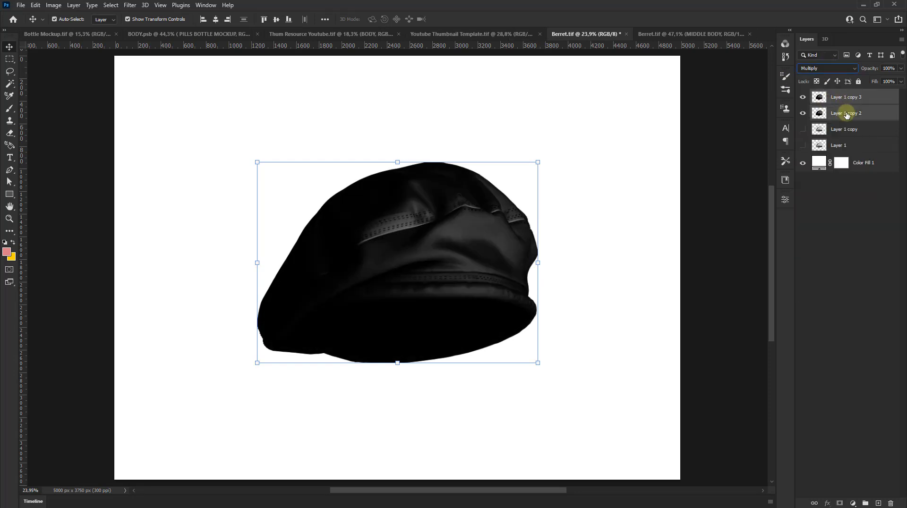
{"action": "key", "text": "ctrl"}
{"action": "right_click", "coordinate": [841, 108]}
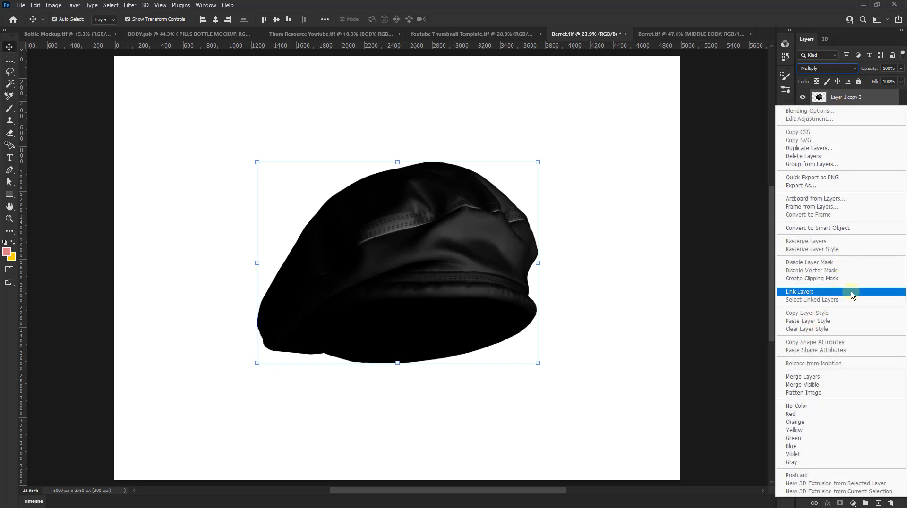
{"action": "left_click", "coordinate": [813, 376]}
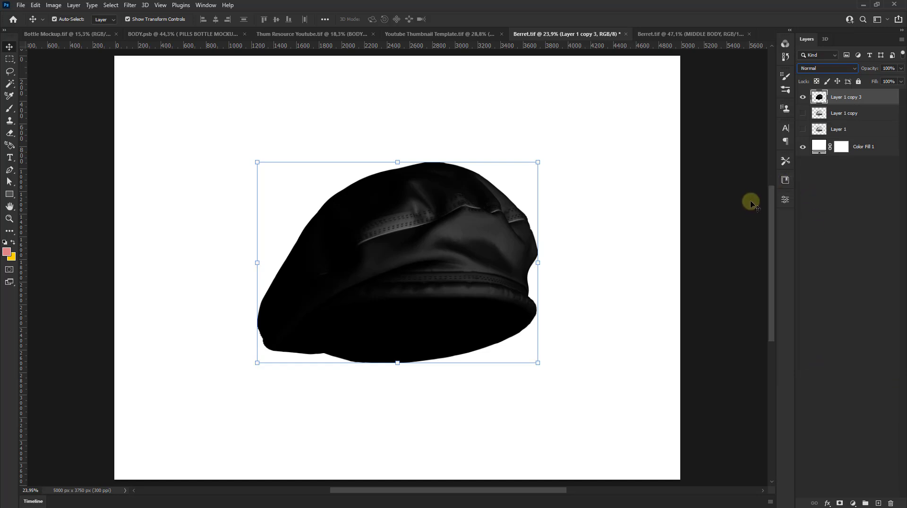
Step: Add a 50%-opacity Multiply copy of Layer 1 copy 3 and merge both into Layer 1 copy 4
{"action": "right_click", "coordinate": [842, 103]}
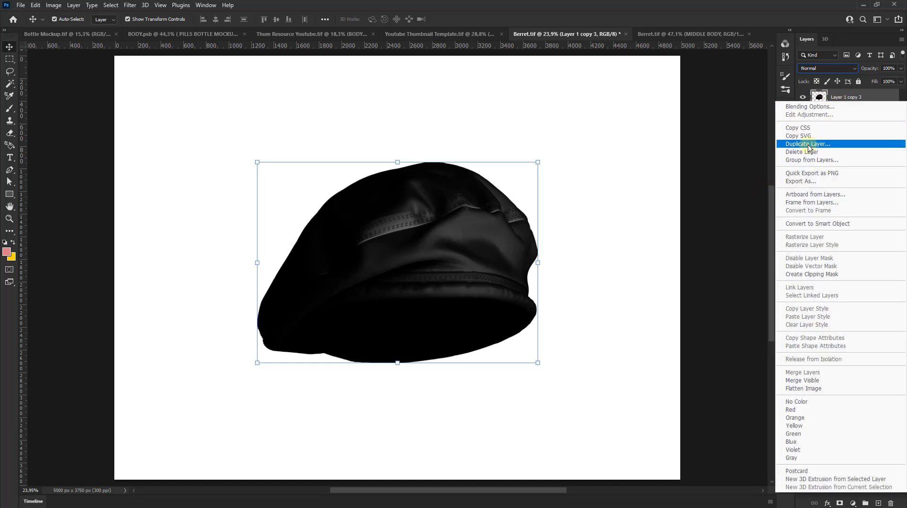
{"action": "left_click", "coordinate": [834, 144]}
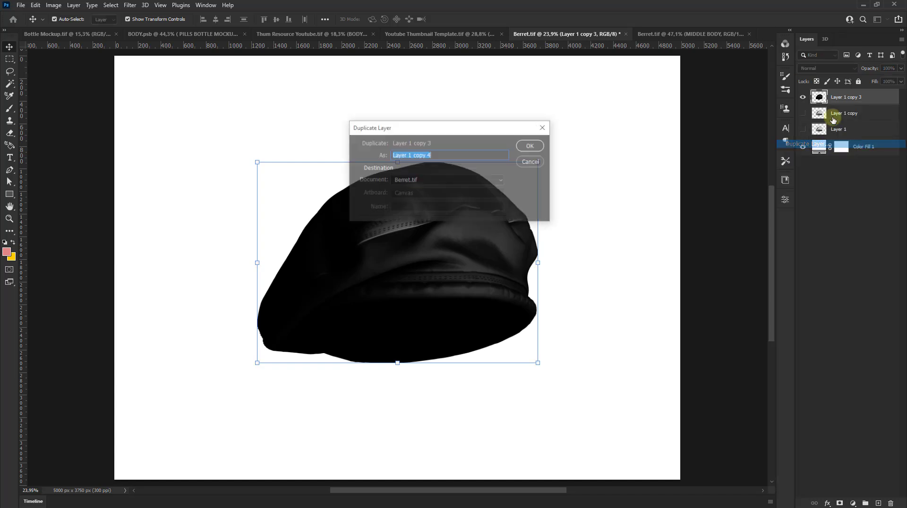
{"action": "left_click", "coordinate": [530, 145]}
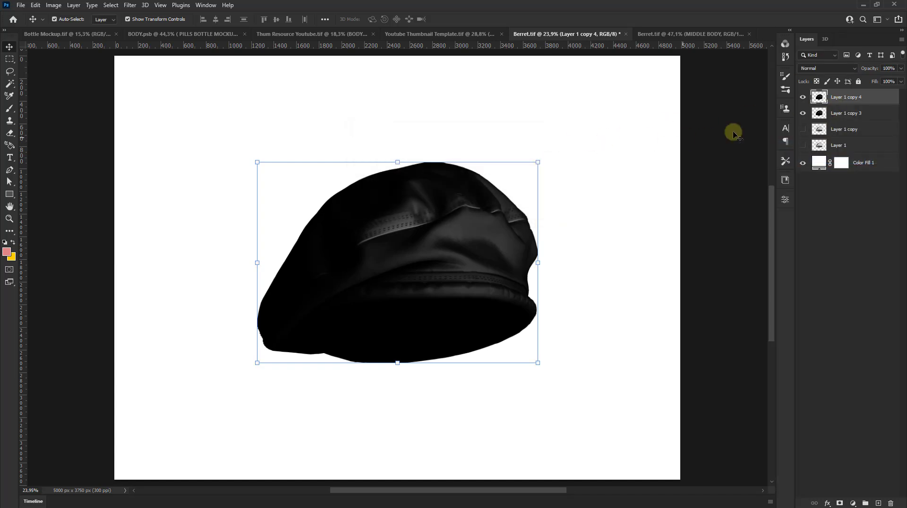
{"action": "left_click", "coordinate": [815, 68]}
{"action": "left_click", "coordinate": [812, 105]}
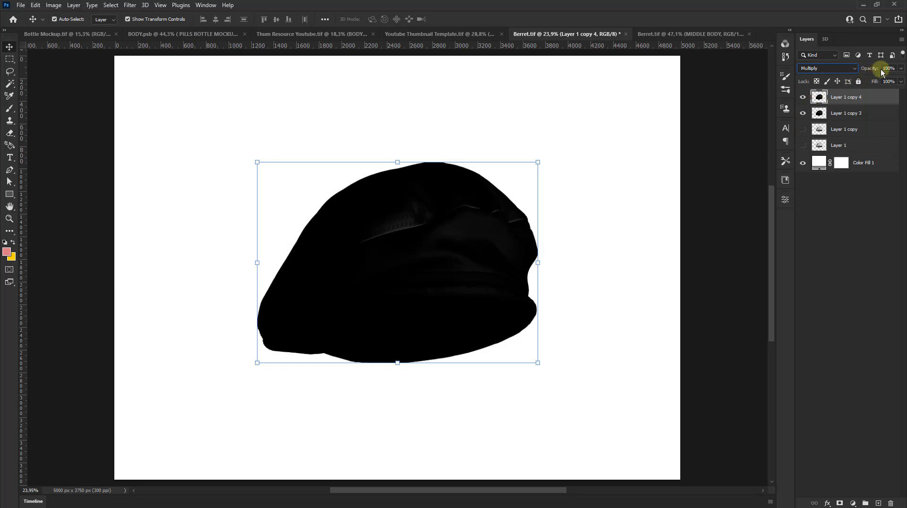
{"action": "type", "text": "50"}
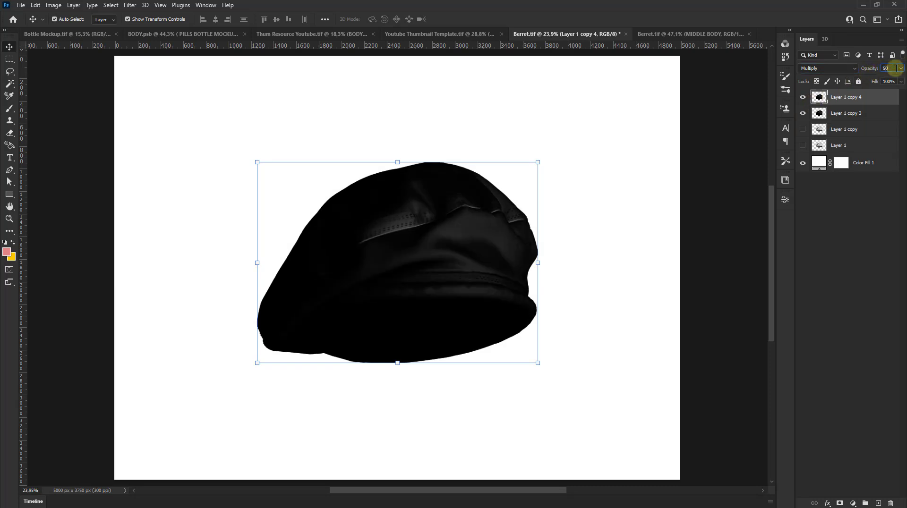
{"action": "key", "text": "Return"}
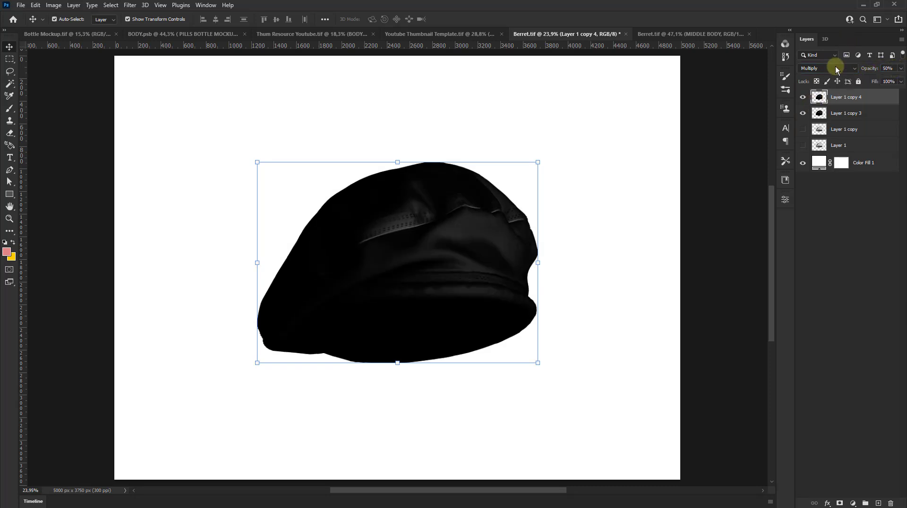
{"action": "left_click", "coordinate": [845, 118], "text": "ctrl"}
{"action": "right_click", "coordinate": [846, 119]}
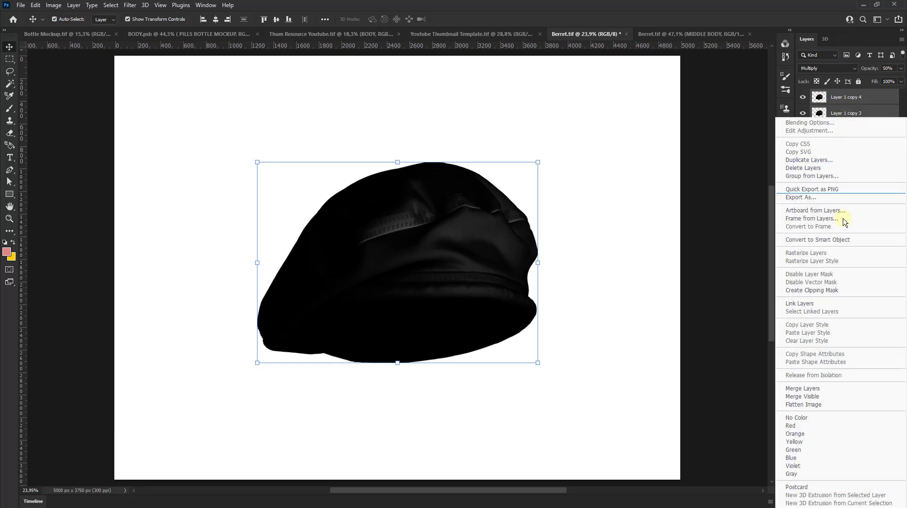
{"action": "left_click", "coordinate": [818, 388]}
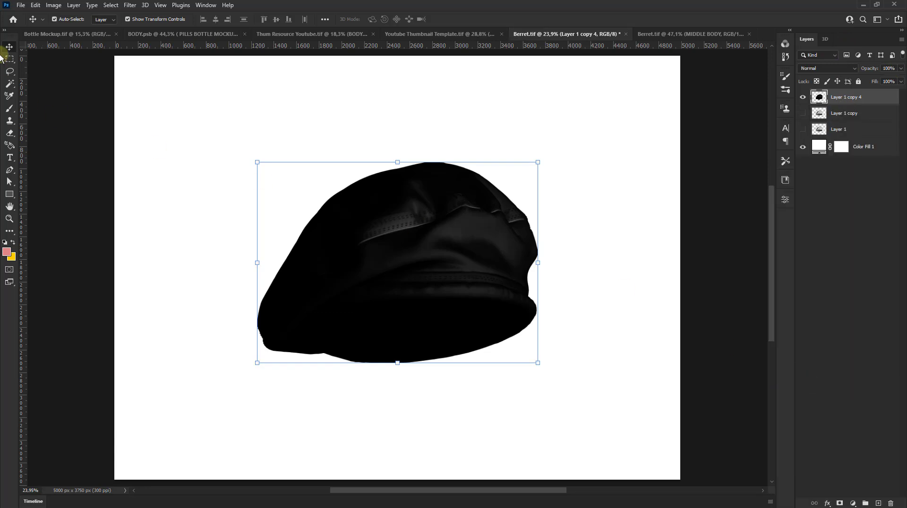
Step: Lift Layer 1 copy 4's Levels midtone to 1,39, keeping the black point at 0
{"action": "left_click", "coordinate": [54, 5]}
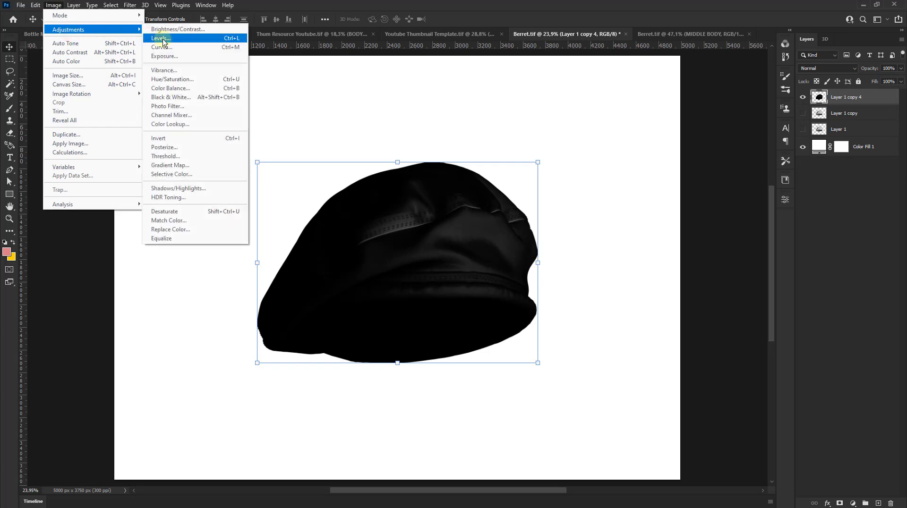
{"action": "left_click", "coordinate": [160, 38]}
{"action": "left_click_drag", "start_coordinate": [722, 173], "coordinate": [708, 173]}
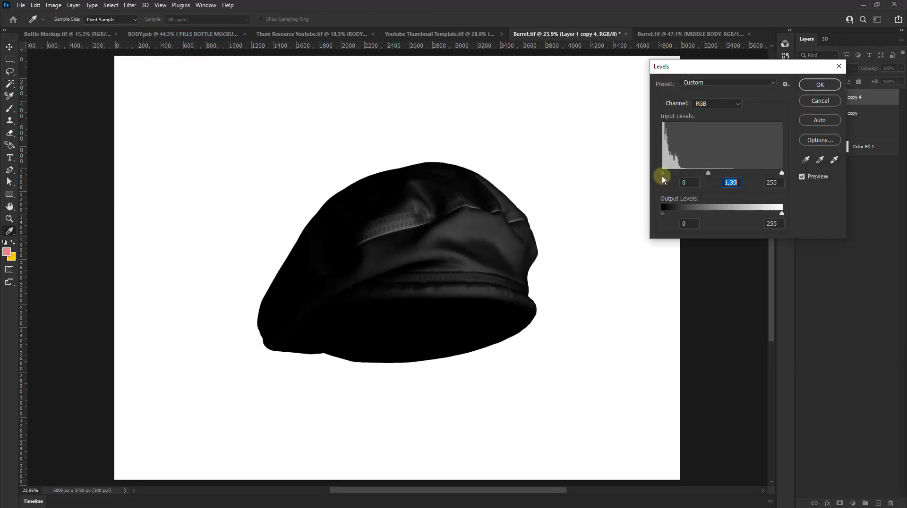
{"action": "left_click_drag", "start_coordinate": [662, 176], "coordinate": [668, 174]}
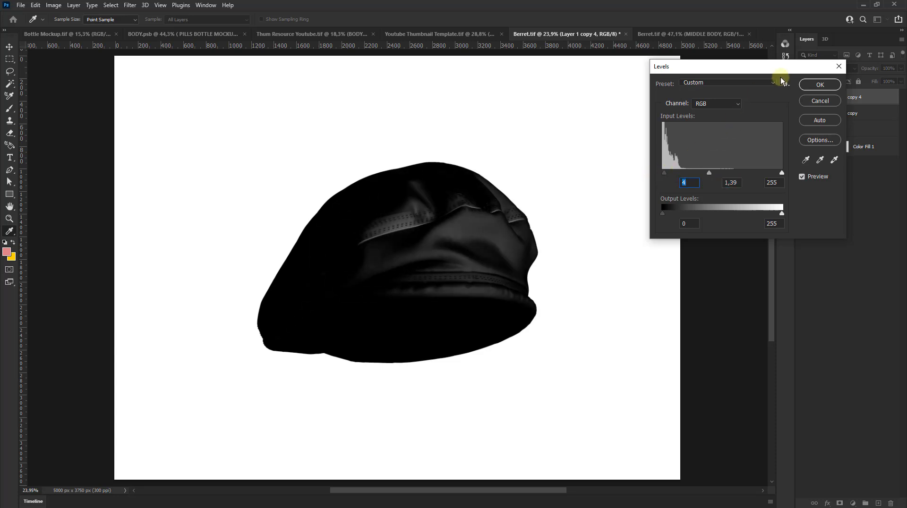
{"action": "left_click_drag", "start_coordinate": [665, 174], "coordinate": [662, 174]}
{"action": "left_click", "coordinate": [820, 84]}
Step: Raise the top layer's Levels black input to 13 and set it to Screen blending
{"action": "left_click", "coordinate": [54, 5]}
{"action": "mouse_move", "coordinate": [68, 29]}
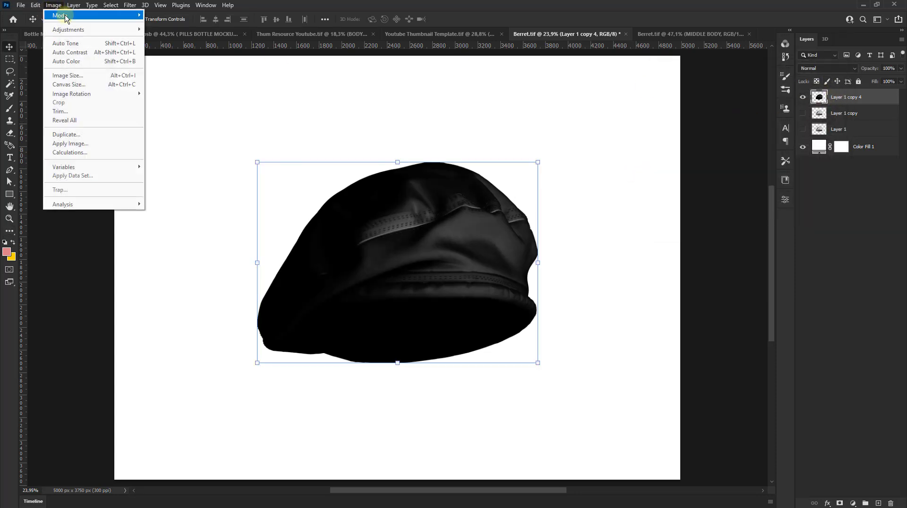
{"action": "left_click", "coordinate": [208, 37]}
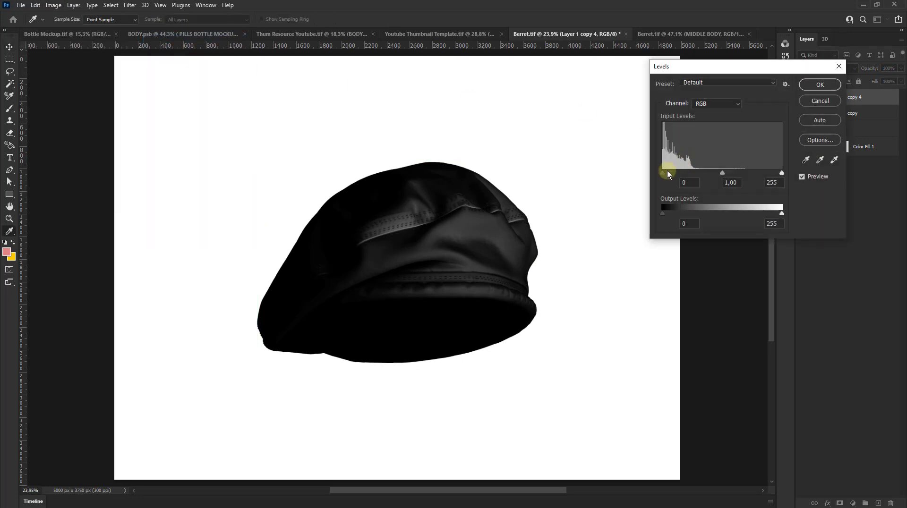
{"action": "left_click_drag", "start_coordinate": [661, 174], "coordinate": [668, 174]}
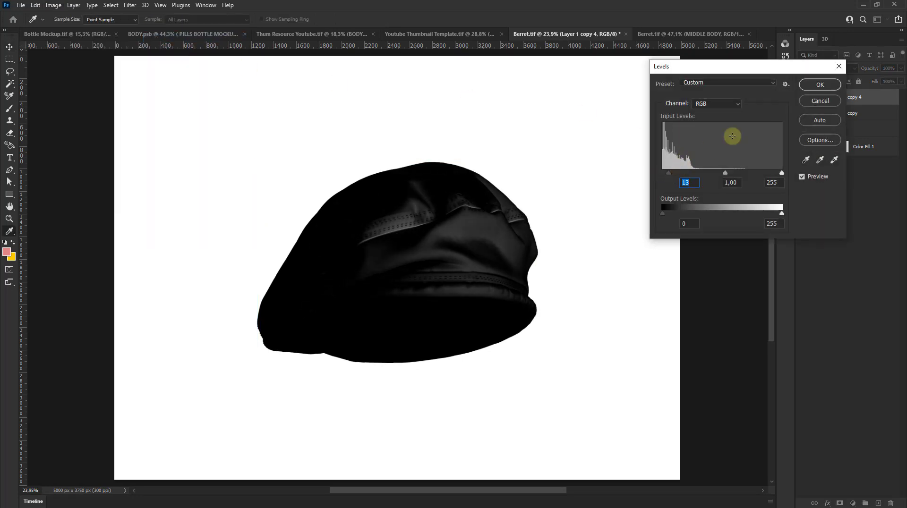
{"action": "left_click", "coordinate": [806, 89]}
{"action": "key", "text": "v"}
{"action": "left_click", "coordinate": [827, 68]}
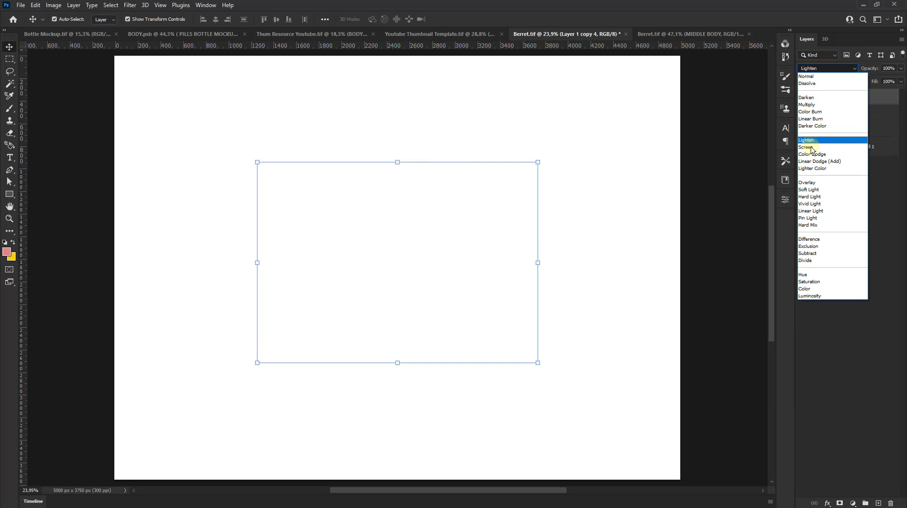
{"action": "left_click", "coordinate": [811, 147]}
Step: Show Layer 1 copy and apply Levels with midtone 0,73 and black input 13
{"action": "left_click", "coordinate": [802, 113]}
{"action": "left_click", "coordinate": [820, 114]}
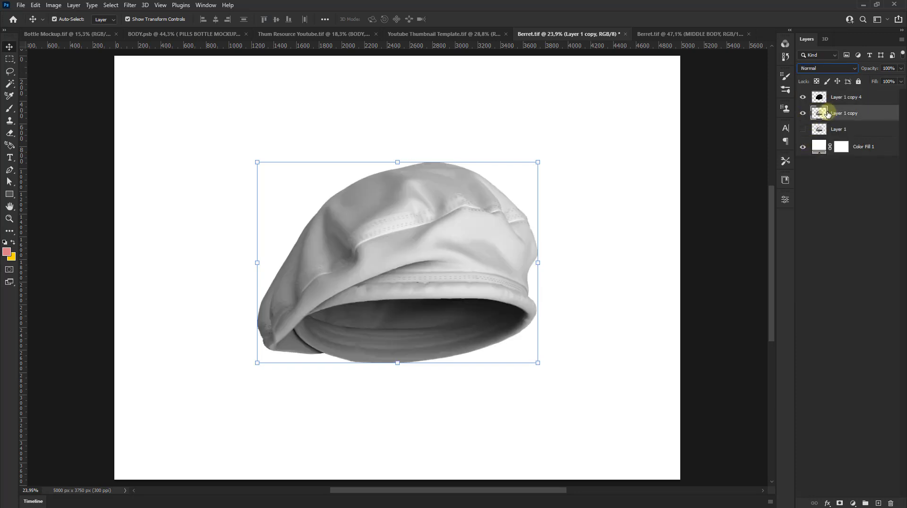
{"action": "left_click", "coordinate": [54, 5]}
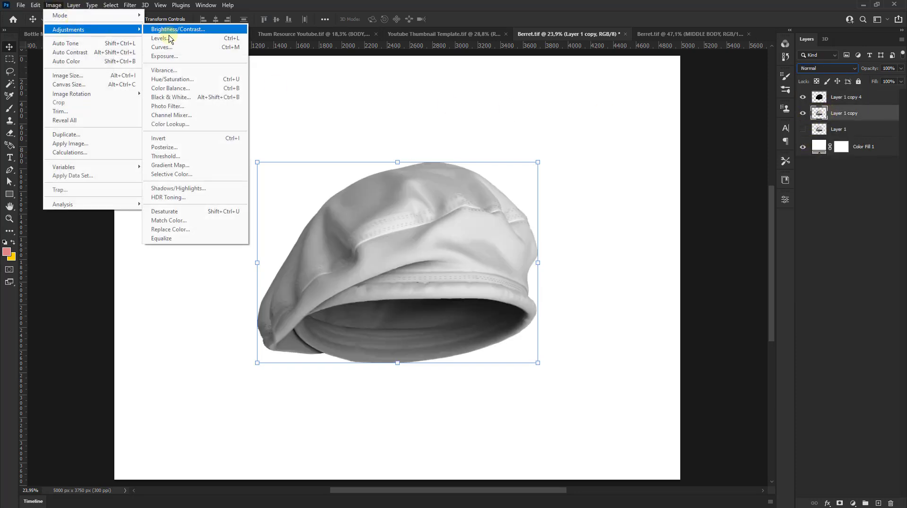
{"action": "left_click", "coordinate": [160, 38]}
{"action": "left_click_drag", "start_coordinate": [724, 174], "coordinate": [733, 173]}
{"action": "left_click_drag", "start_coordinate": [663, 173], "coordinate": [669, 173]}
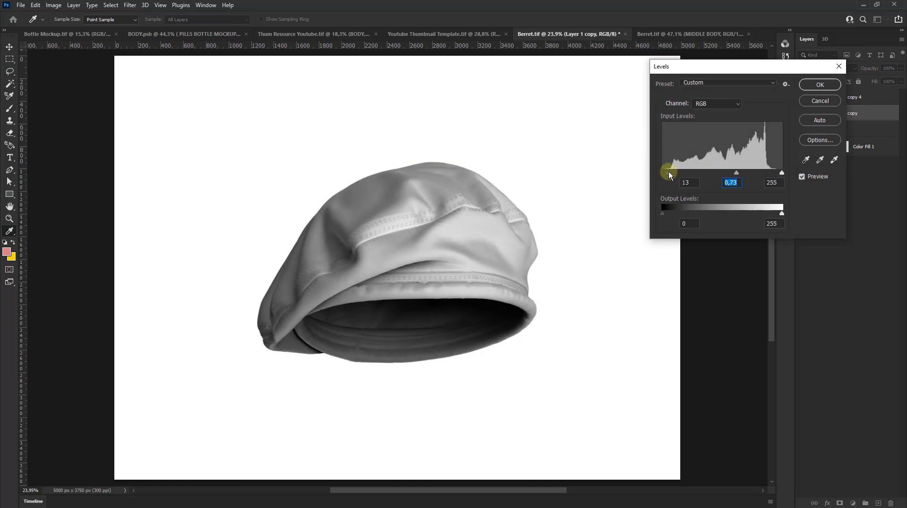
{"action": "left_click", "coordinate": [818, 86]}
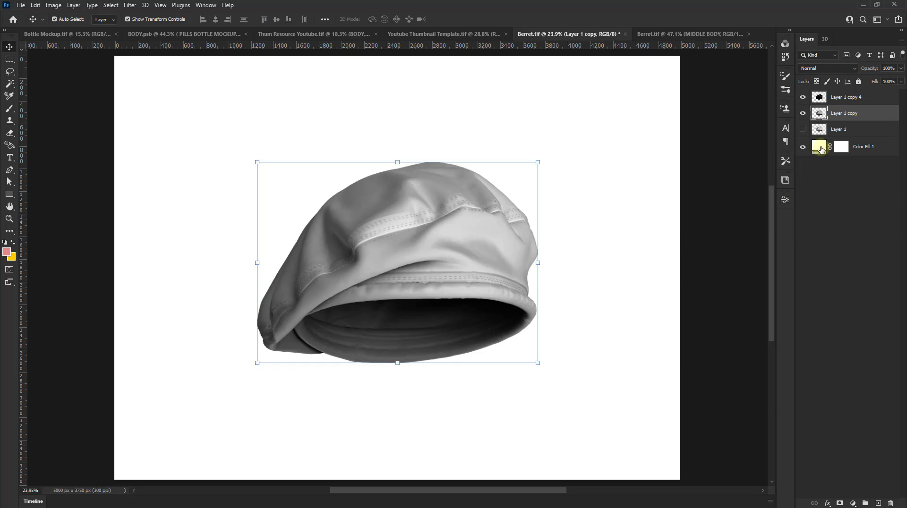
{"action": "left_click", "coordinate": [841, 130]}
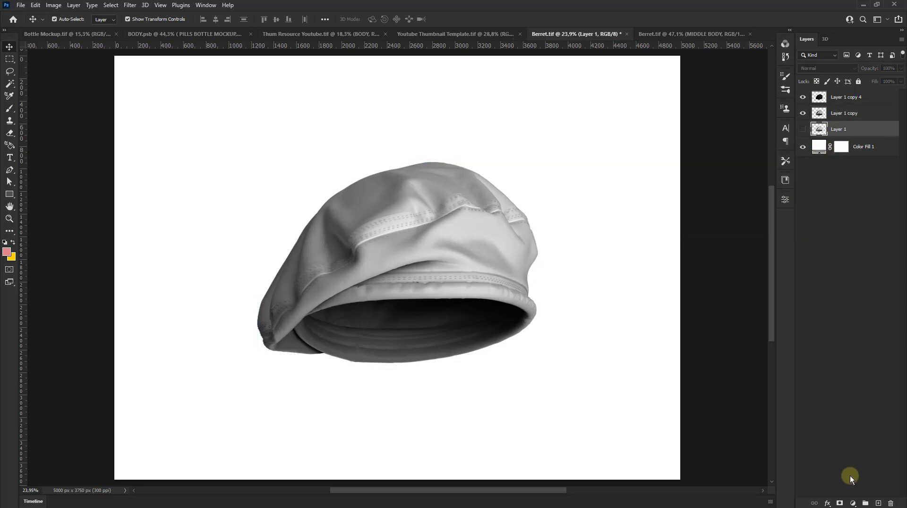
Step: Add an orange #FF9000 Solid Color fill layer and set Layer 1 copy to Linear Burn
{"action": "left_click", "coordinate": [853, 503]}
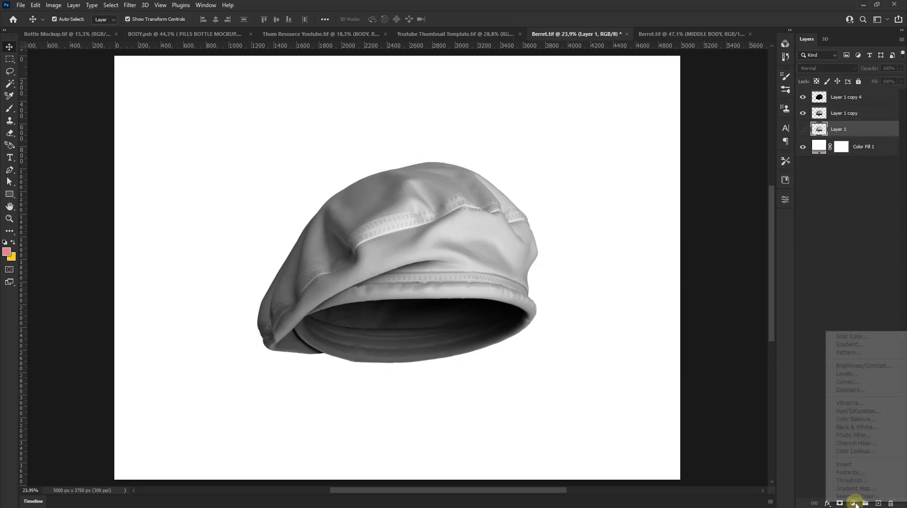
{"action": "left_click", "coordinate": [852, 336]}
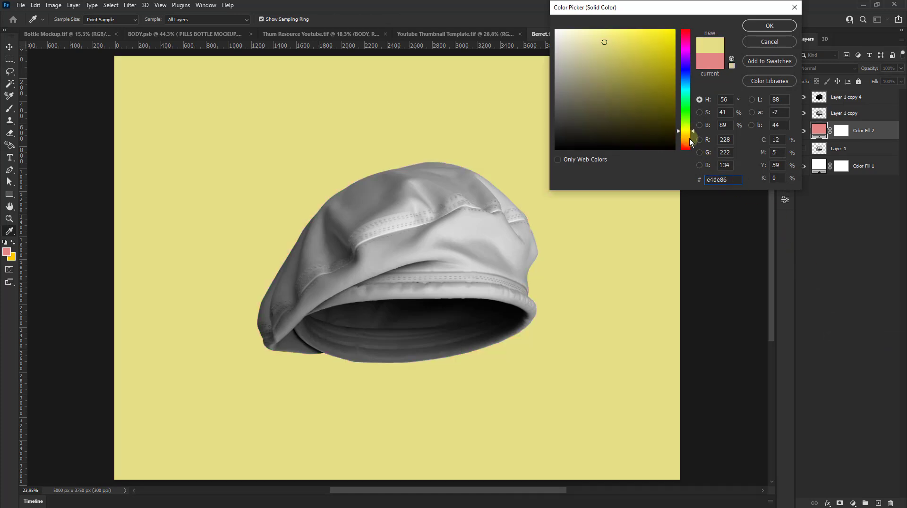
{"action": "left_click_drag", "start_coordinate": [688, 135], "coordinate": [688, 138]}
{"action": "left_click_drag", "start_coordinate": [633, 62], "coordinate": [719, 14]}
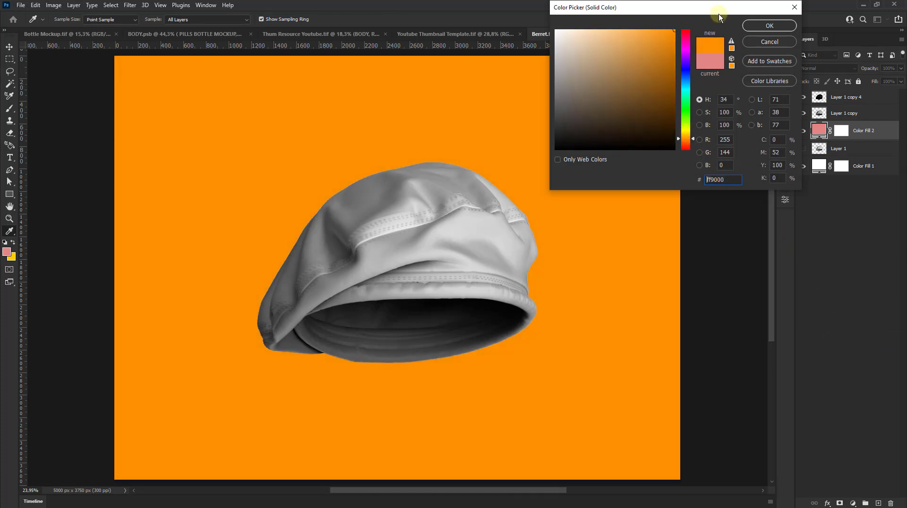
{"action": "left_click", "coordinate": [765, 26]}
{"action": "left_click", "coordinate": [835, 112]}
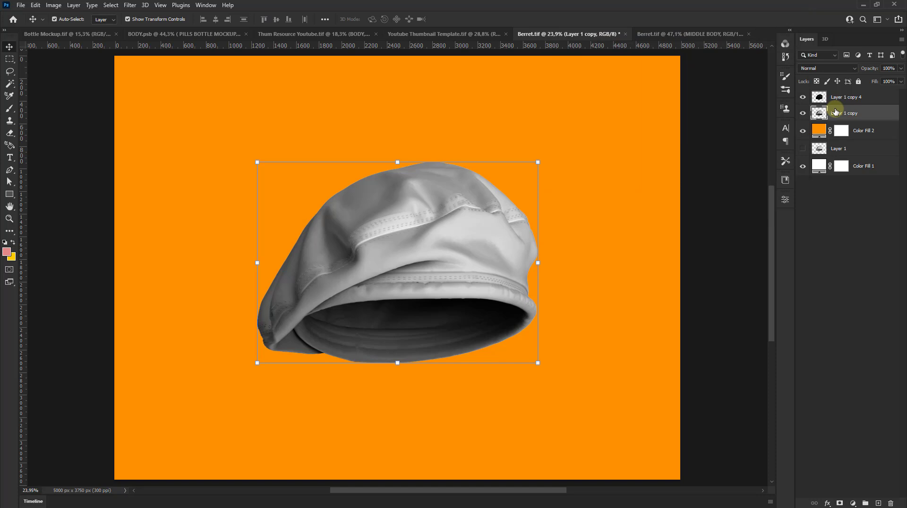
{"action": "left_click", "coordinate": [816, 69]}
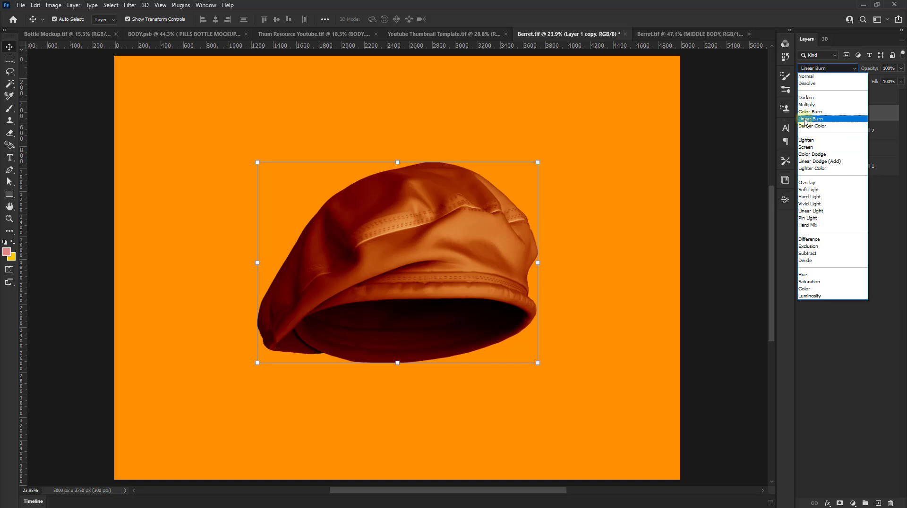
{"action": "left_click", "coordinate": [813, 119]}
Step: Replace Color Fill 2's default mask with one shaped to the beret outline
{"action": "left_click", "coordinate": [841, 128]}
{"action": "right_click", "coordinate": [842, 130]}
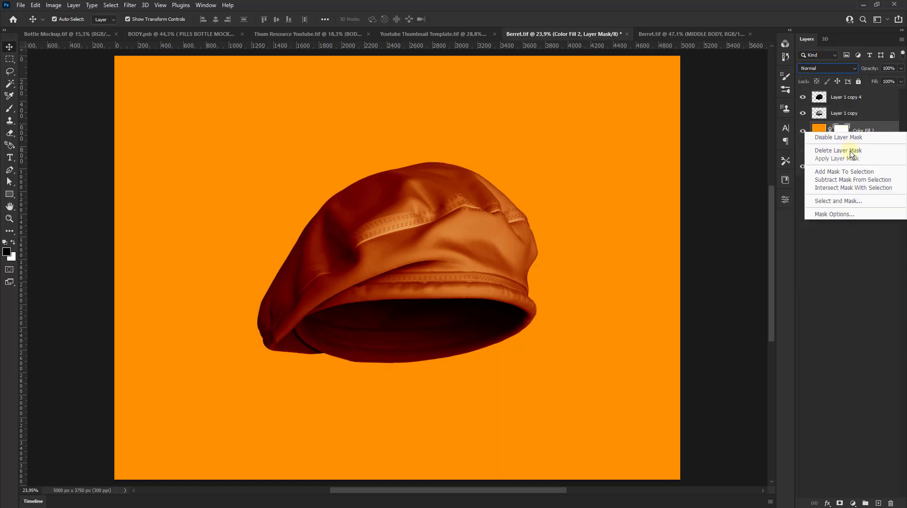
{"action": "left_click", "coordinate": [850, 150]}
{"action": "left_click", "coordinate": [819, 114], "text": "ctrl"}
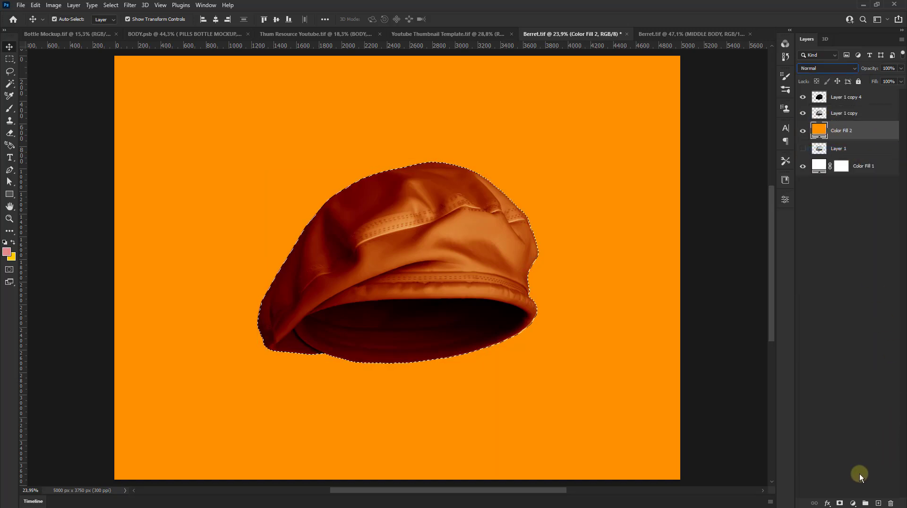
{"action": "left_click", "coordinate": [840, 503]}
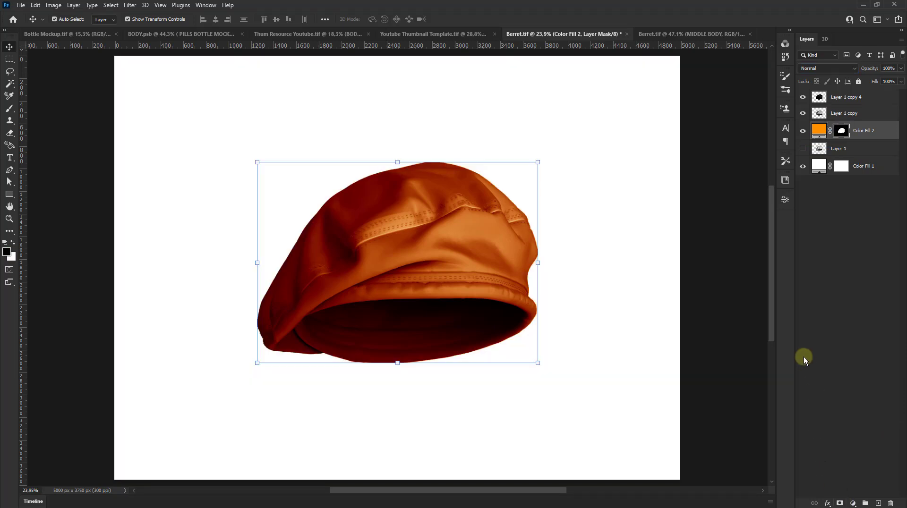
Step: Set Layer 1 copy to Multiply and apply Levels with midtone 2,01 and black at 0
{"action": "left_click", "coordinate": [848, 113]}
{"action": "left_click", "coordinate": [820, 70]}
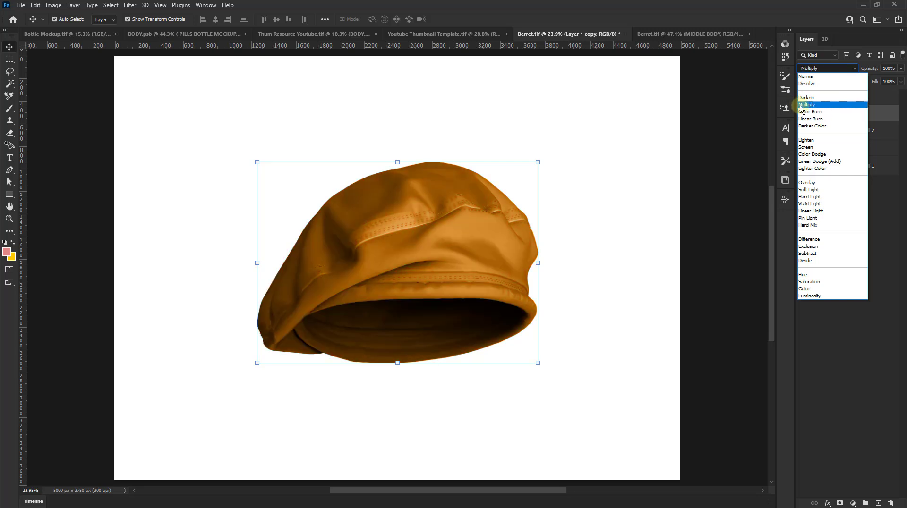
{"action": "left_click", "coordinate": [819, 105]}
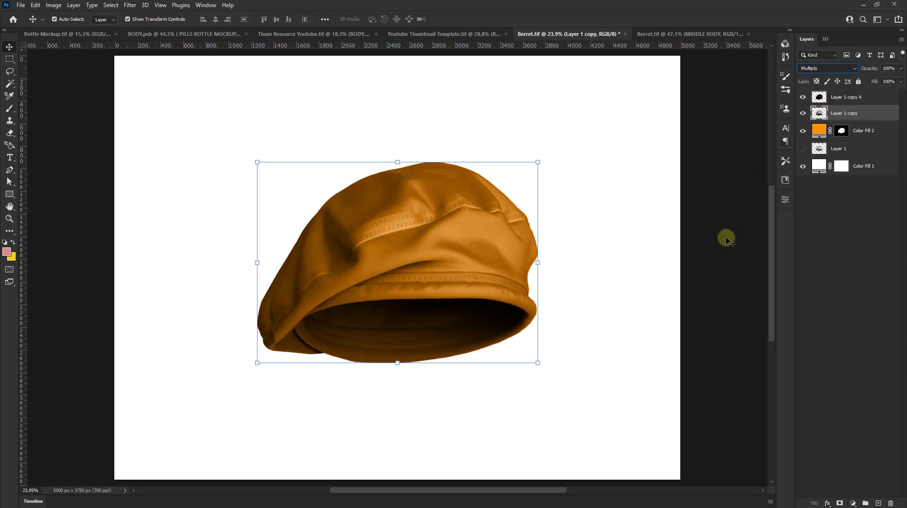
{"action": "left_click", "coordinate": [54, 6]}
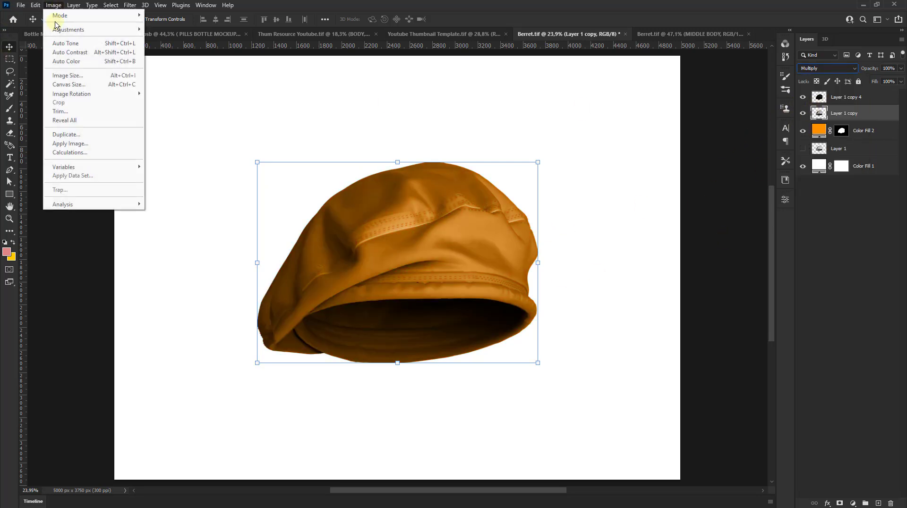
{"action": "mouse_move", "coordinate": [68, 29]}
{"action": "left_click", "coordinate": [154, 38]}
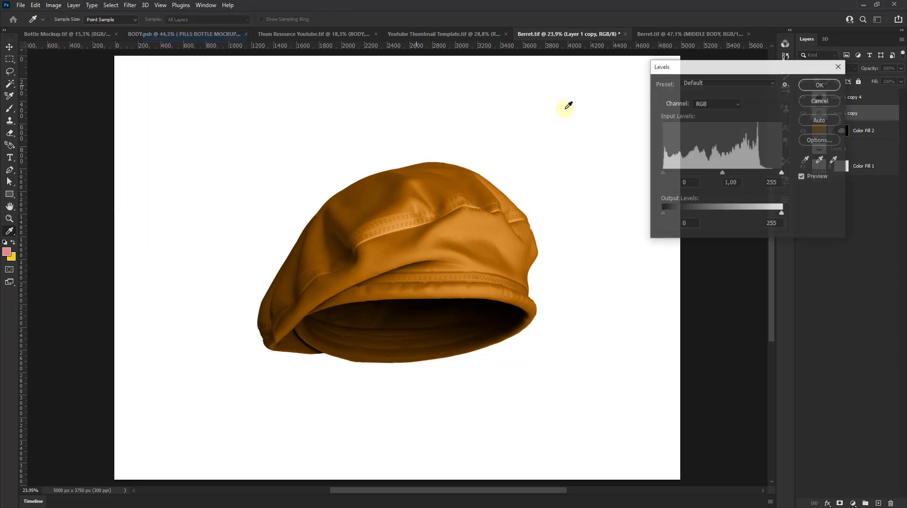
{"action": "mouse_move", "coordinate": [718, 174]}
{"action": "left_mouse_down"}
{"action": "mouse_move", "coordinate": [732, 175]}
{"action": "mouse_move", "coordinate": [717, 175]}
{"action": "left_mouse_up"}
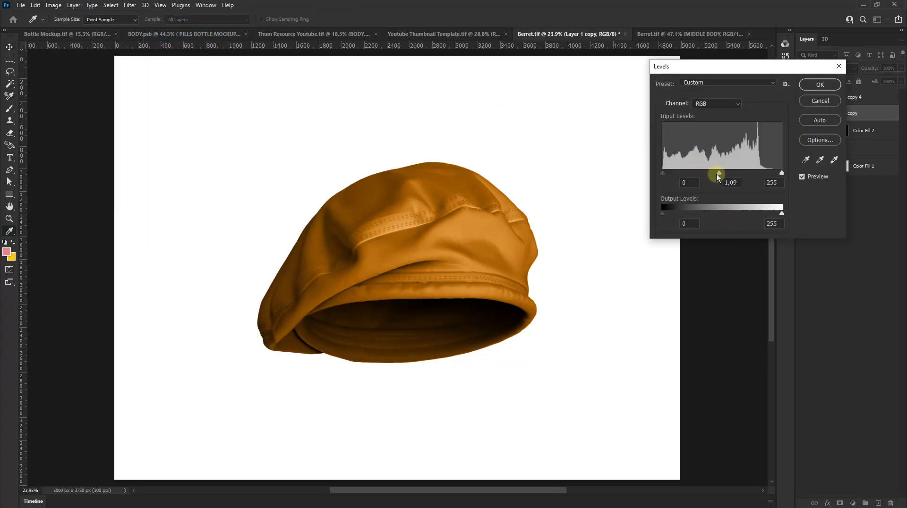
{"action": "mouse_move", "coordinate": [659, 174]}
{"action": "left_mouse_down"}
{"action": "mouse_move", "coordinate": [710, 174]}
{"action": "mouse_move", "coordinate": [652, 175]}
{"action": "left_mouse_up"}
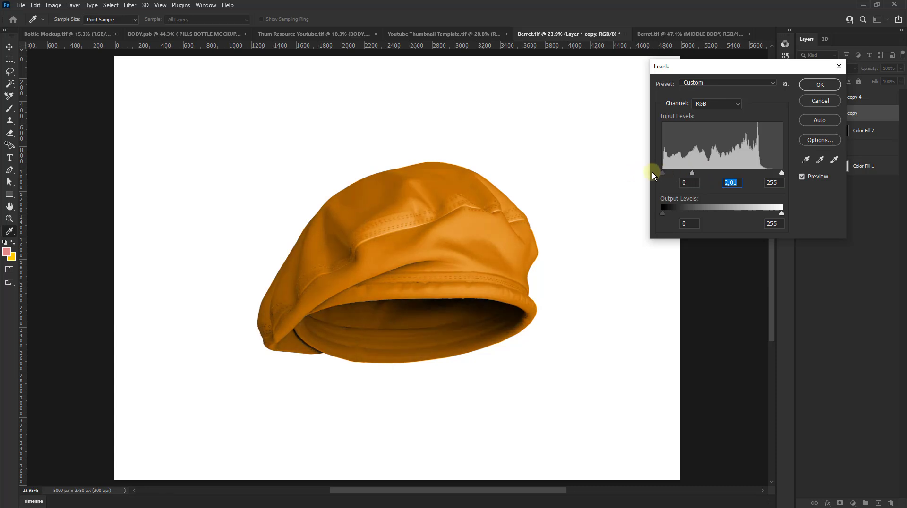
{"action": "left_click", "coordinate": [661, 173]}
{"action": "left_click_drag", "start_coordinate": [665, 172], "coordinate": [650, 171]}
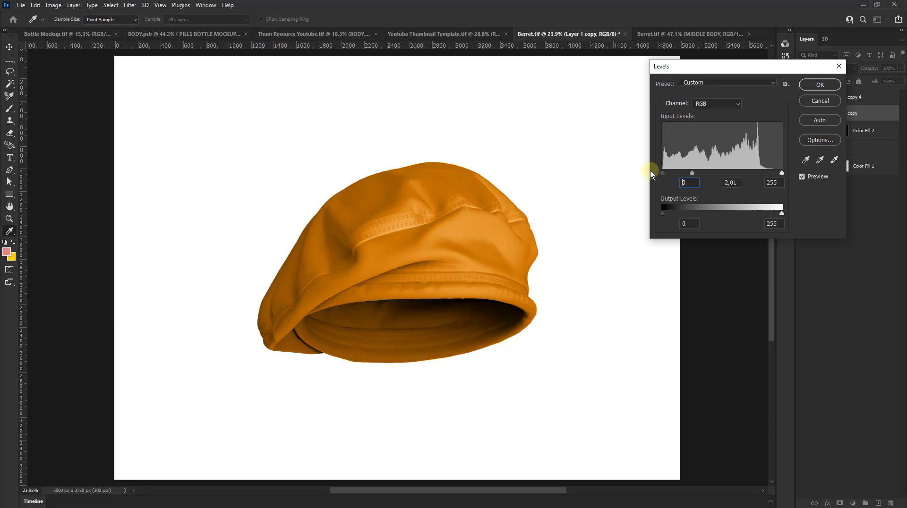
{"action": "left_click", "coordinate": [807, 89]}
Step: Apply Levels to Layer 1 copy 4 with black input 14 and midtone 1,37
{"action": "left_click", "coordinate": [57, 5]}
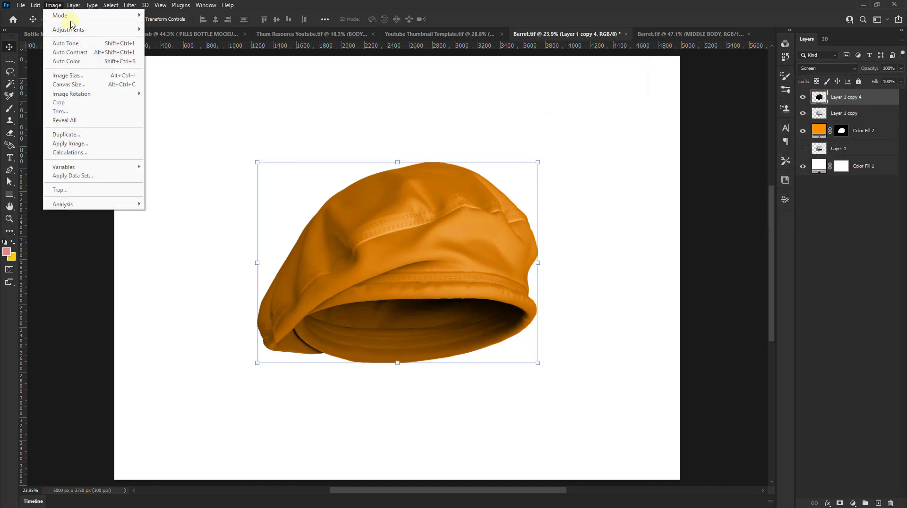
{"action": "left_click", "coordinate": [217, 38]}
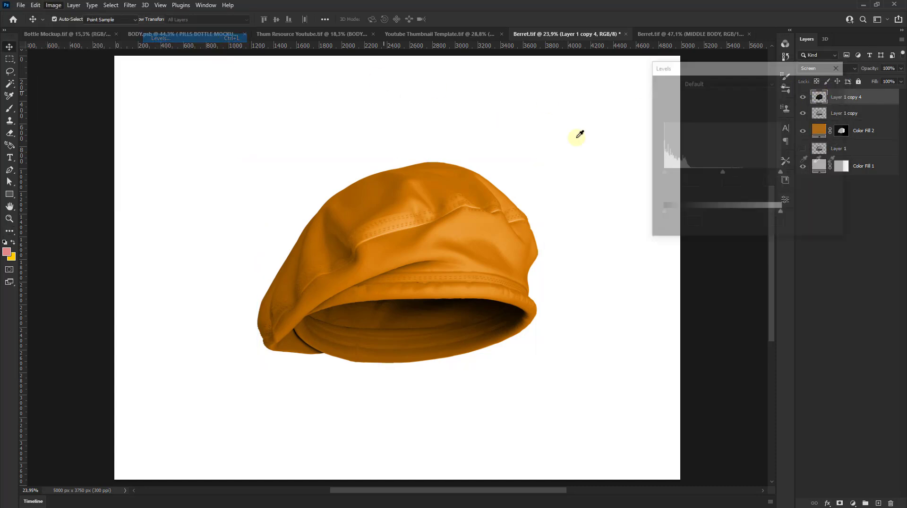
{"action": "left_click_drag", "start_coordinate": [727, 175], "coordinate": [669, 172]}
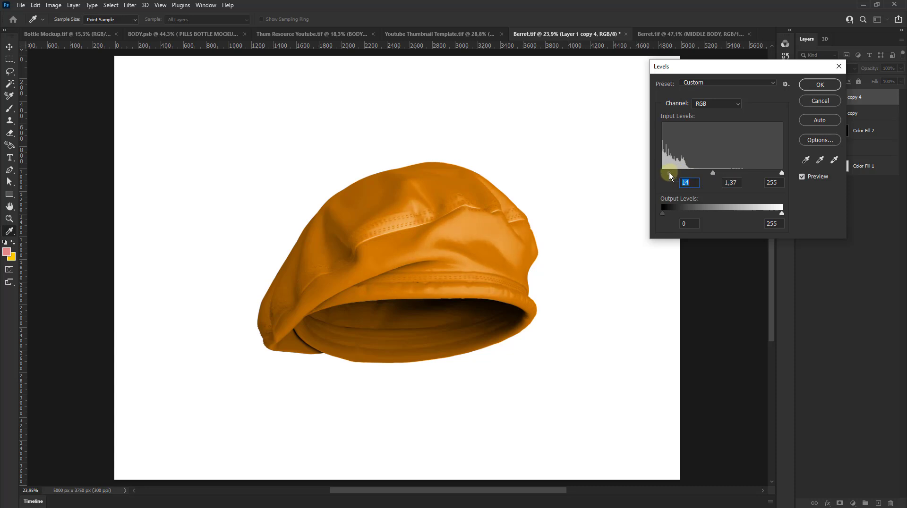
{"action": "left_click", "coordinate": [819, 85]}
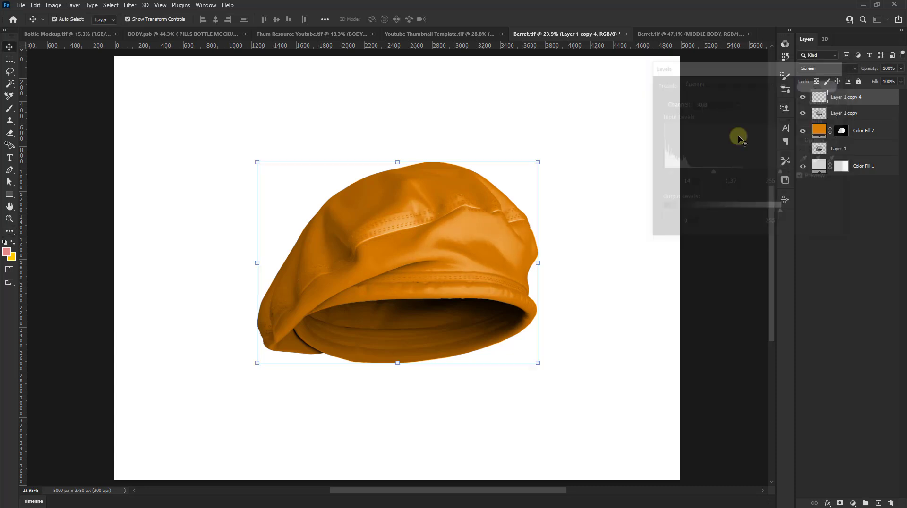
Step: Rename Layer 1 copy 4 to SHADING and the layer beneath it to LIGHTING
{"action": "left_click", "coordinate": [882, 131]}
{"action": "double_click", "coordinate": [855, 97]}
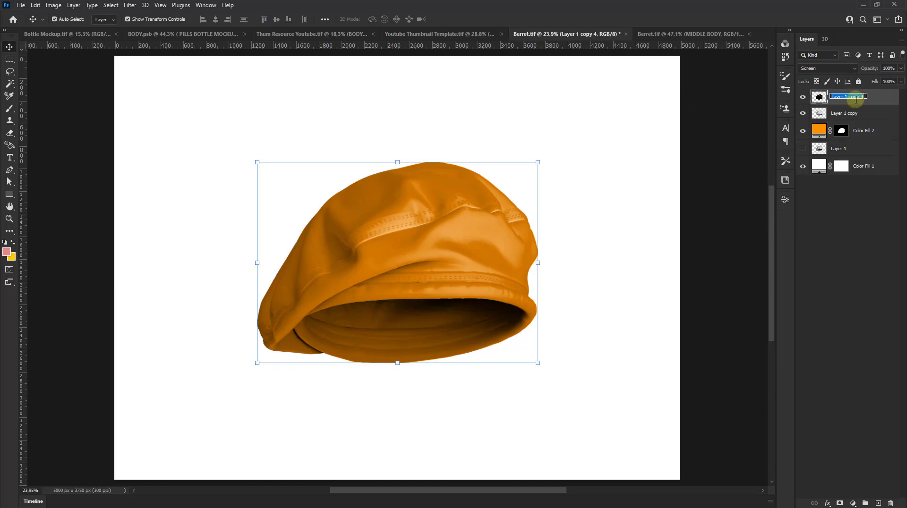
{"action": "type", "text": "SHADIN"}
{"action": "type", "text": "G"}
{"action": "key", "text": "Tab"}
{"action": "key", "text": "BackSpace"}
{"action": "type", "text": "LIGHTING"}
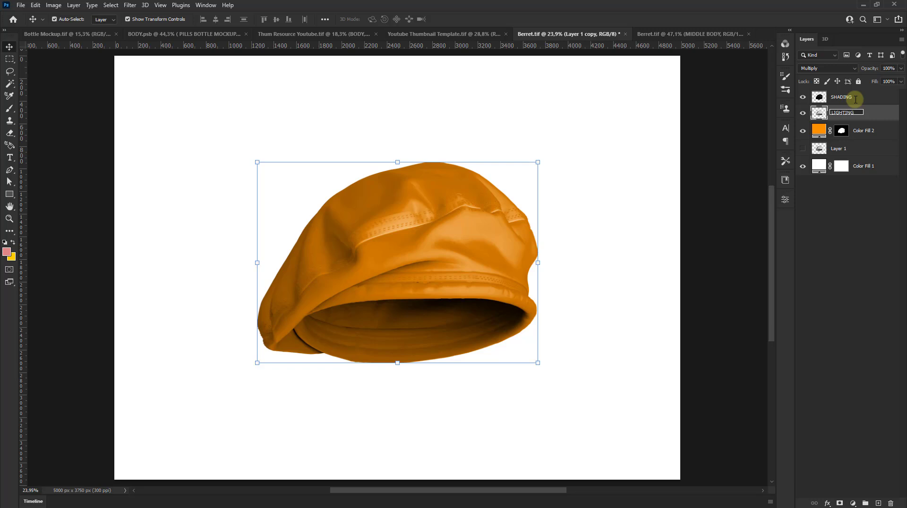
{"action": "key", "text": "Return"}
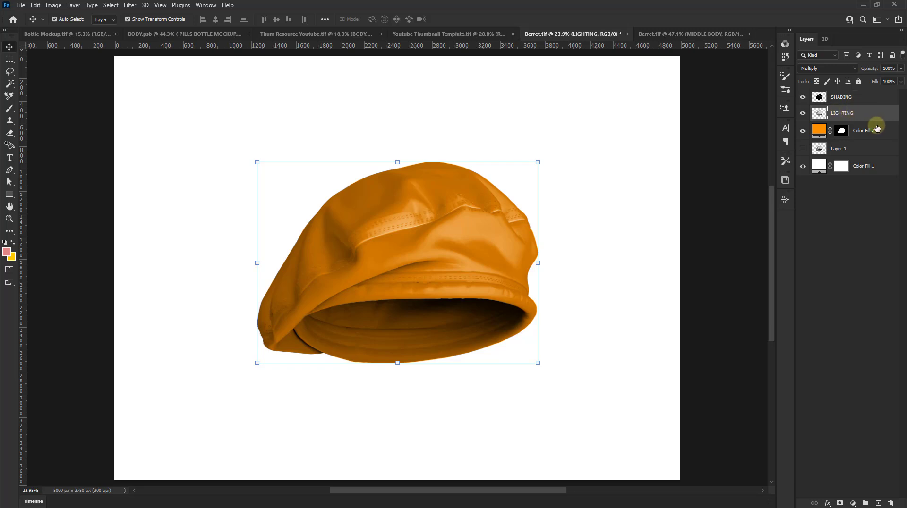
{"action": "left_click", "coordinate": [878, 128]}
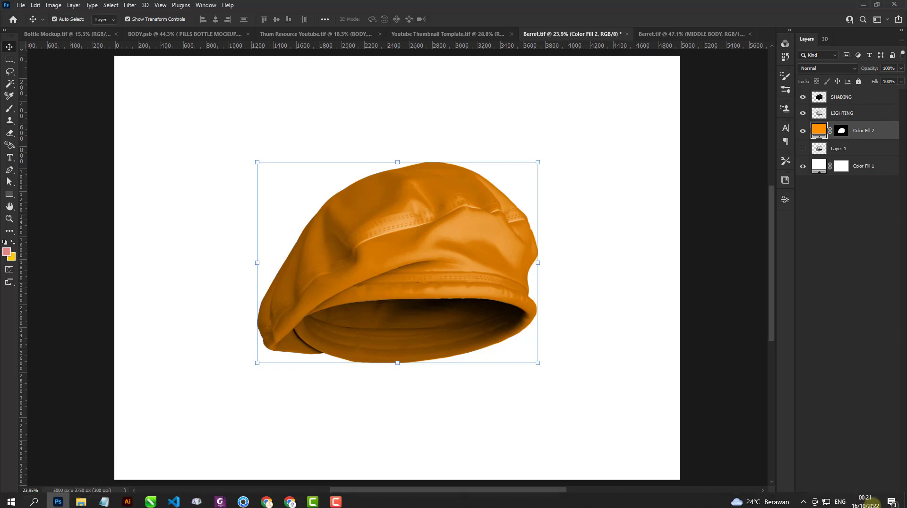
Step: Add three layer groups and name them SHADOW, COLOR FILL and SMART OBJECT
{"action": "left_click", "coordinate": [865, 503]}
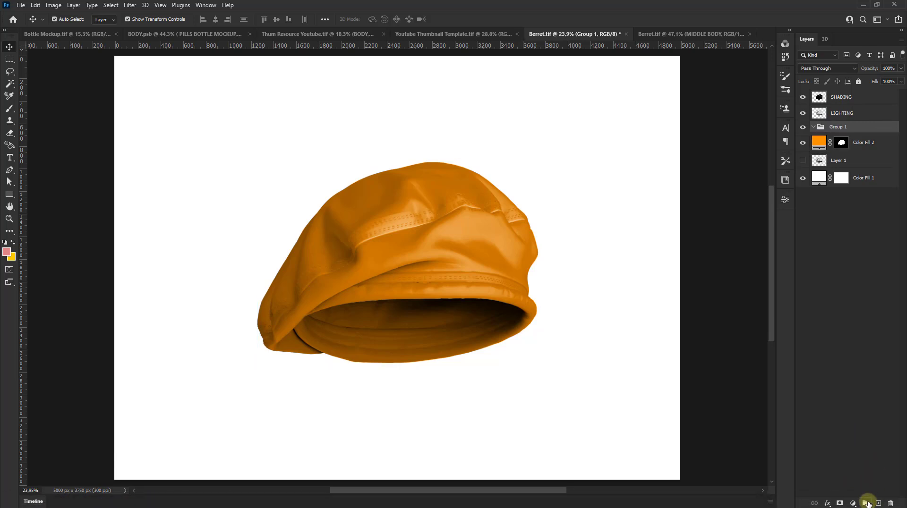
{"action": "left_click", "coordinate": [866, 503]}
{"action": "left_click", "coordinate": [866, 503]}
{"action": "double_click", "coordinate": [836, 127]}
{"action": "type", "text": "SHADOW"}
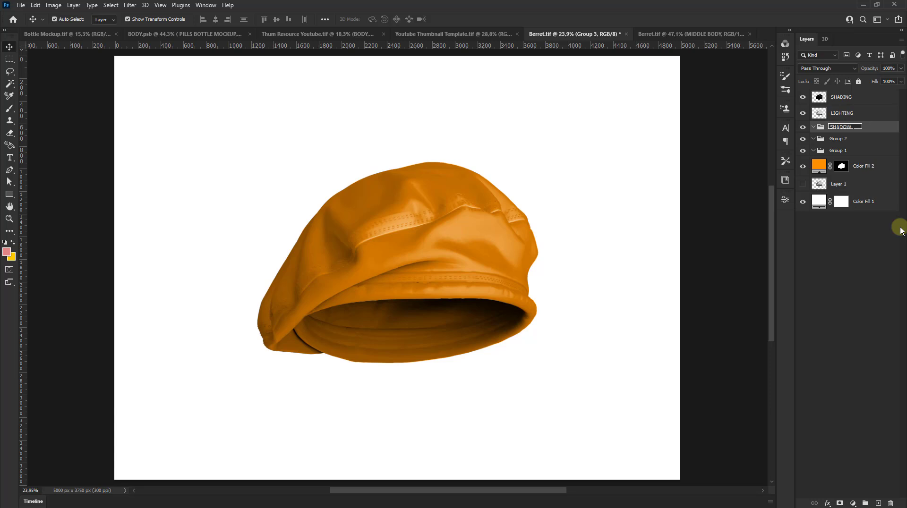
{"action": "key", "text": "Tab"}
{"action": "type", "text": "COLOR FI"}
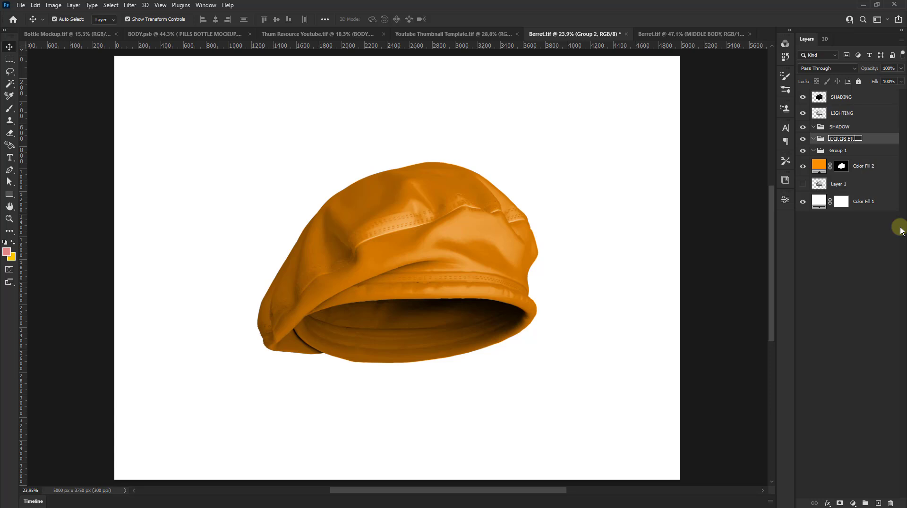
{"action": "type", "text": "LL"}
{"action": "key", "text": "Tab"}
{"action": "type", "text": "SMART OBJECT"}
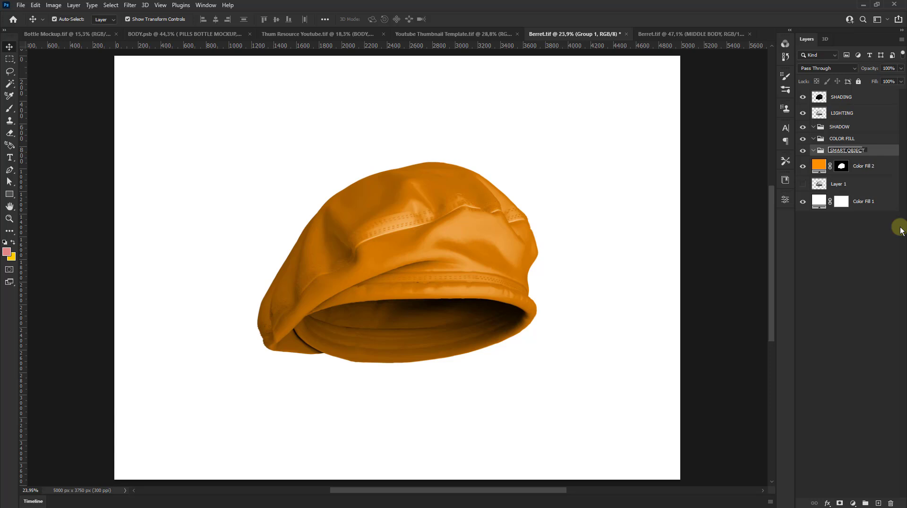
{"action": "key", "text": "Return"}
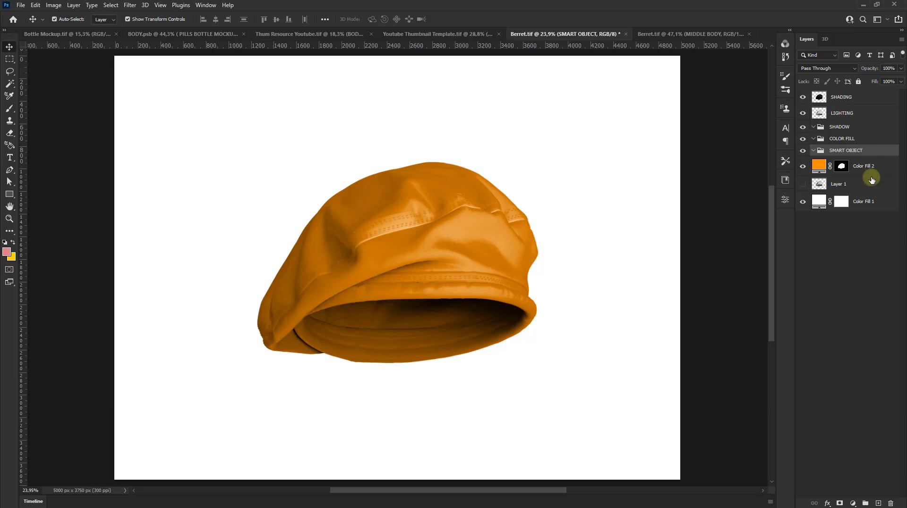
Step: Apply Levels to the LIGHTING layer, raising the black input from 11 to 14
{"action": "left_click", "coordinate": [824, 113]}
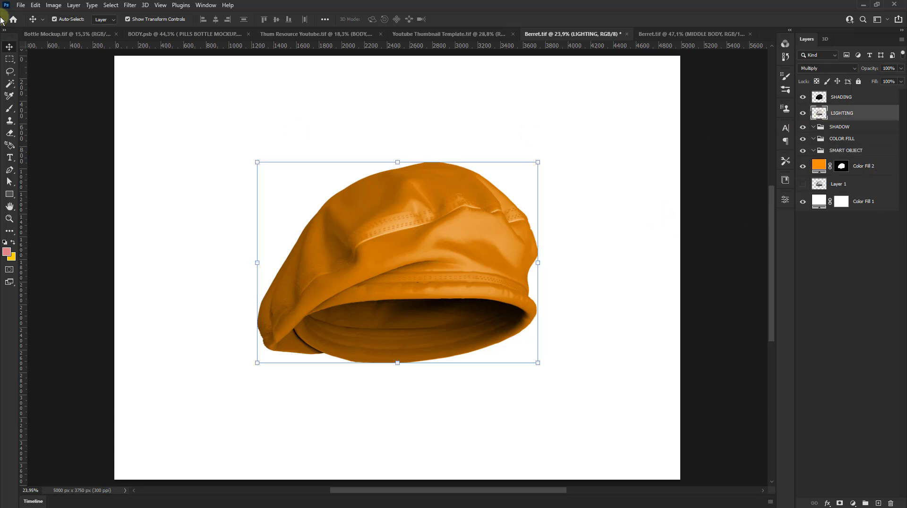
{"action": "left_click", "coordinate": [51, 5]}
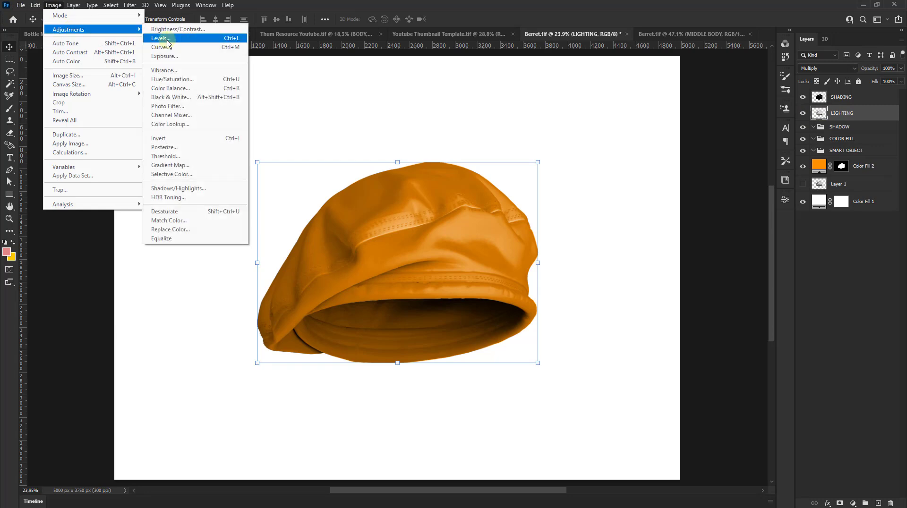
{"action": "left_click", "coordinate": [170, 39]}
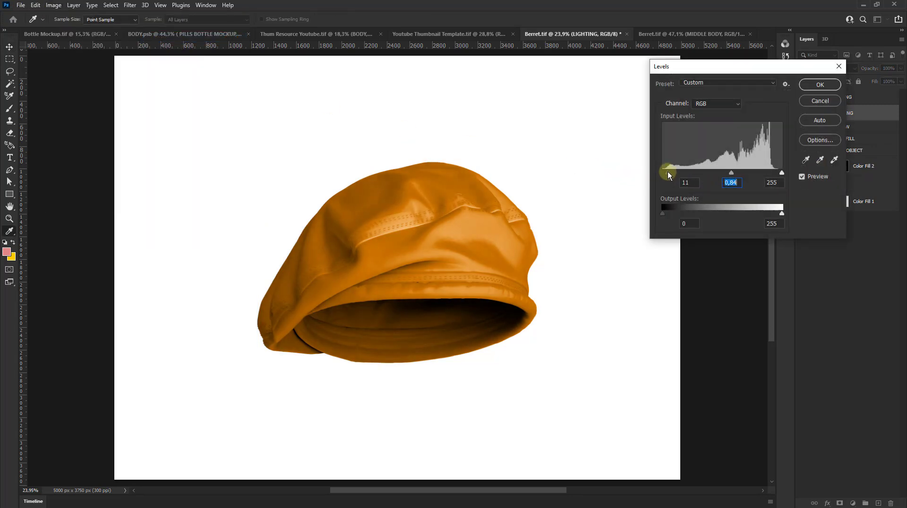
{"action": "left_click_drag", "start_coordinate": [668, 173], "coordinate": [673, 174]}
{"action": "left_click", "coordinate": [819, 84]}
Step: Move SHADING and LIGHTING into the SHADOW group and add an empty Layer 2 inside COLOR FILL
{"action": "left_click", "coordinate": [857, 99], "text": "shift"}
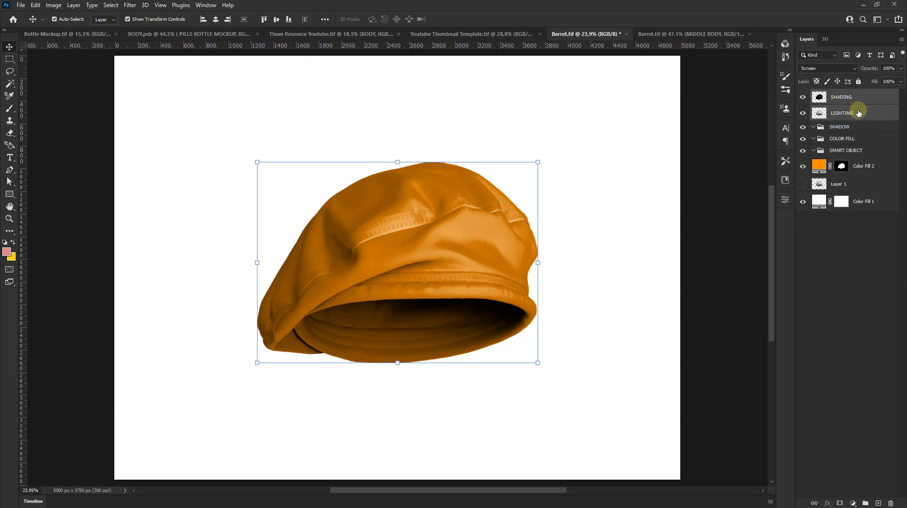
{"action": "left_click_drag", "start_coordinate": [860, 113], "coordinate": [849, 128]}
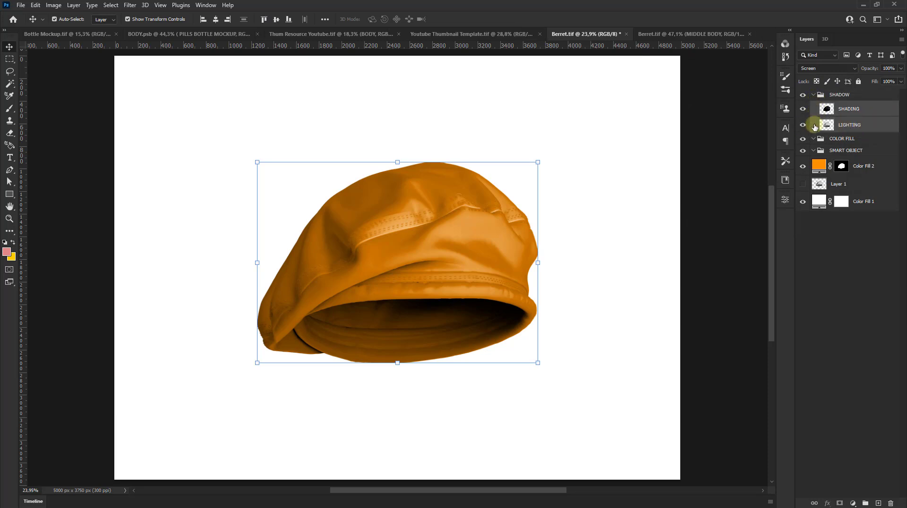
{"action": "left_click", "coordinate": [828, 141]}
{"action": "left_click", "coordinate": [830, 149]}
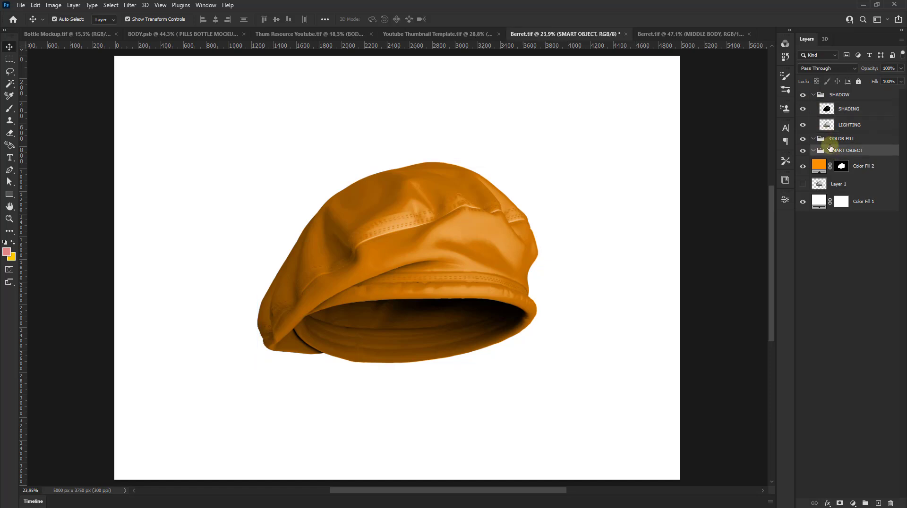
{"action": "left_click", "coordinate": [830, 140]}
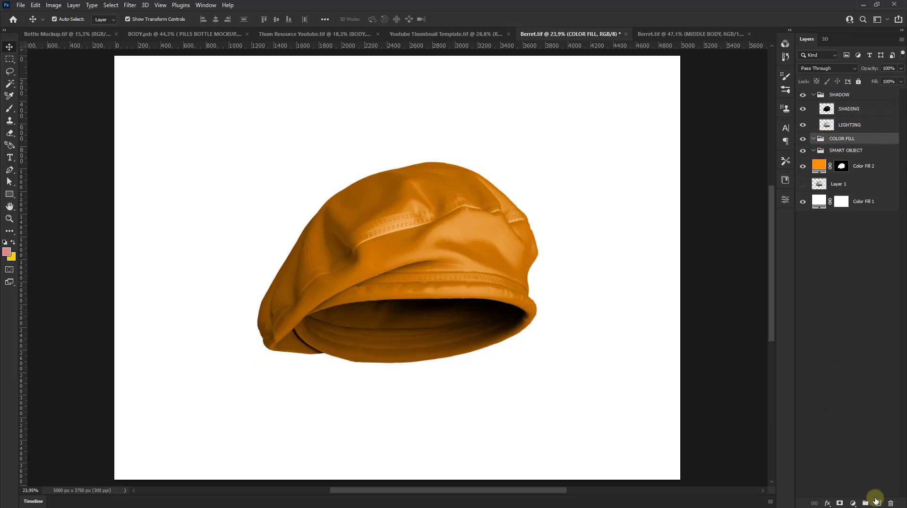
{"action": "left_click", "coordinate": [877, 503]}
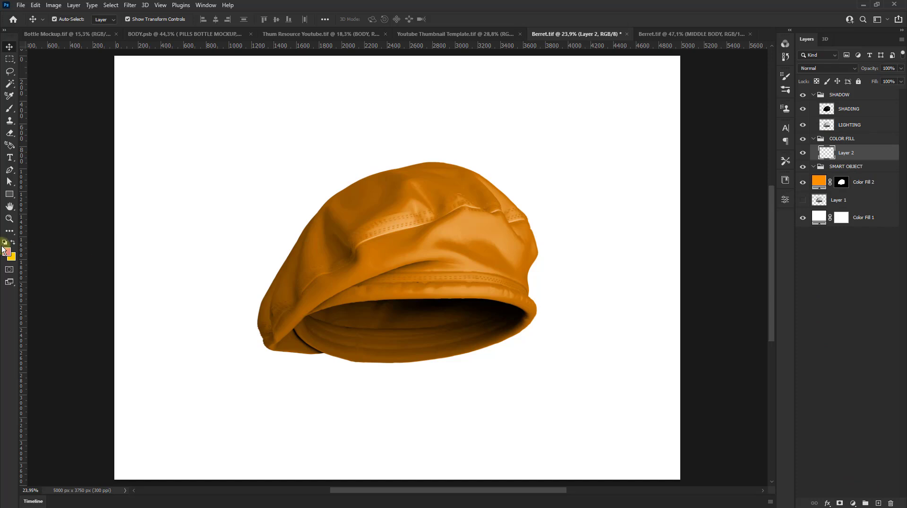
{"action": "left_click", "coordinate": [8, 174]}
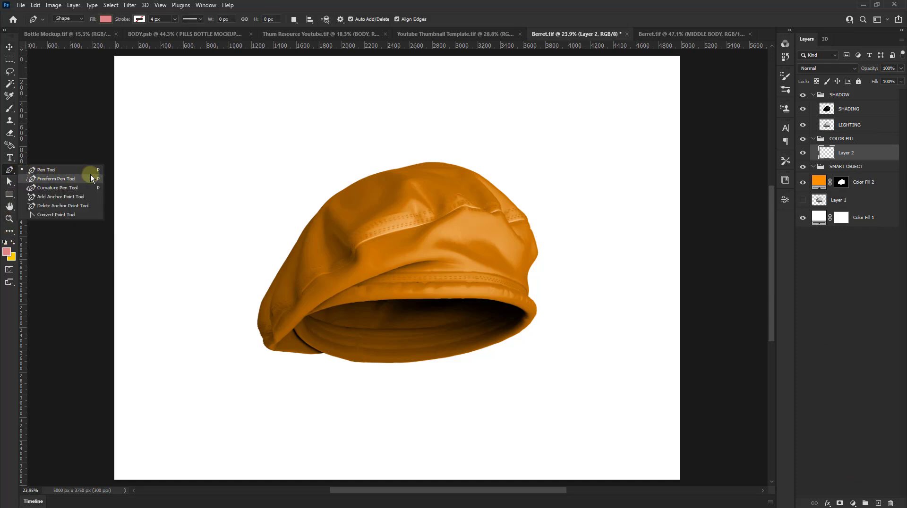
Step: Set the Pen tool to draw plain paths rather than shapes
{"action": "left_click", "coordinate": [61, 170]}
{"action": "left_click", "coordinate": [82, 19]}
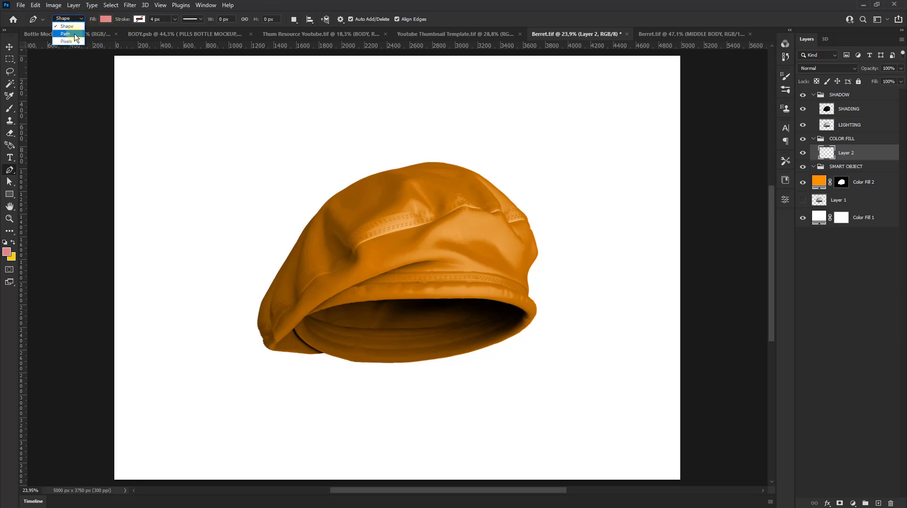
{"action": "left_click", "coordinate": [71, 34]}
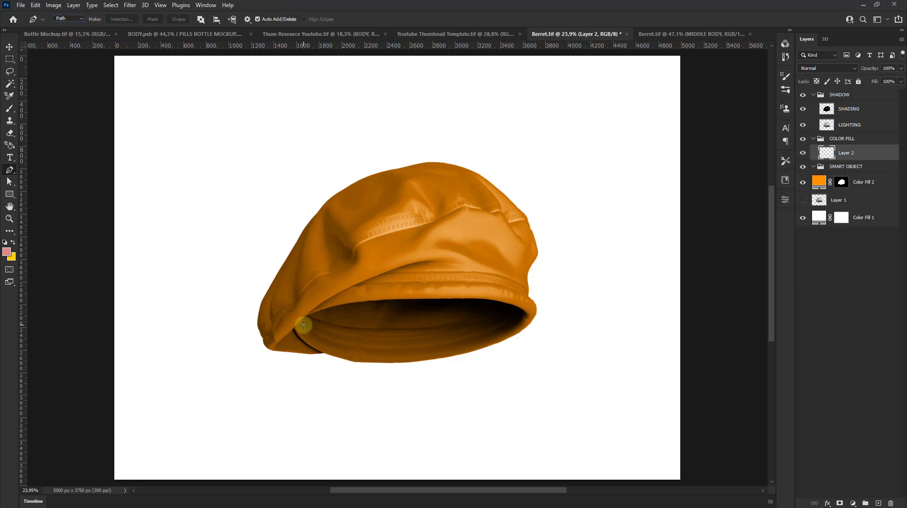
{"action": "scroll", "coordinate": [405, 325], "scroll_direction": "up", "scroll_amount": 3}
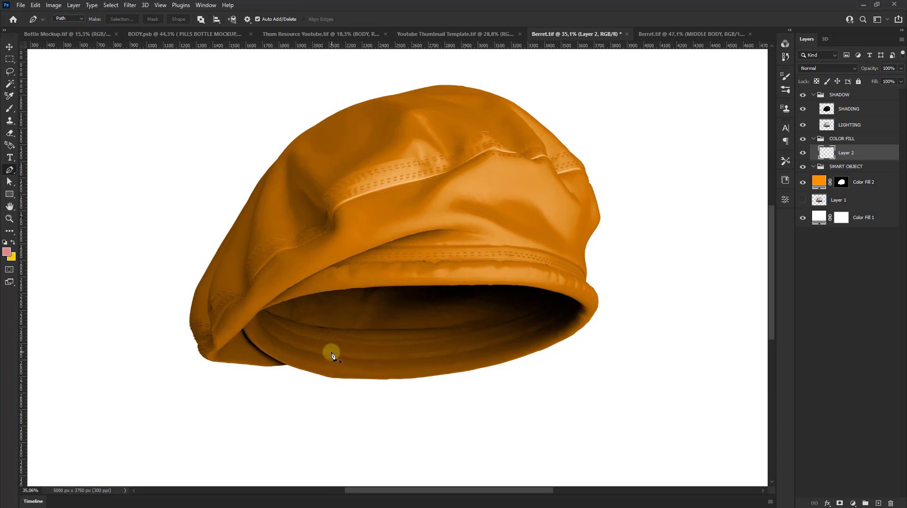
{"action": "scroll", "coordinate": [385, 296], "scroll_direction": "up", "scroll_amount": 2}
{"action": "scroll", "coordinate": [349, 273], "scroll_direction": "up", "scroll_amount": 2}
{"action": "scroll", "coordinate": [331, 266], "scroll_direction": "up", "scroll_amount": 2}
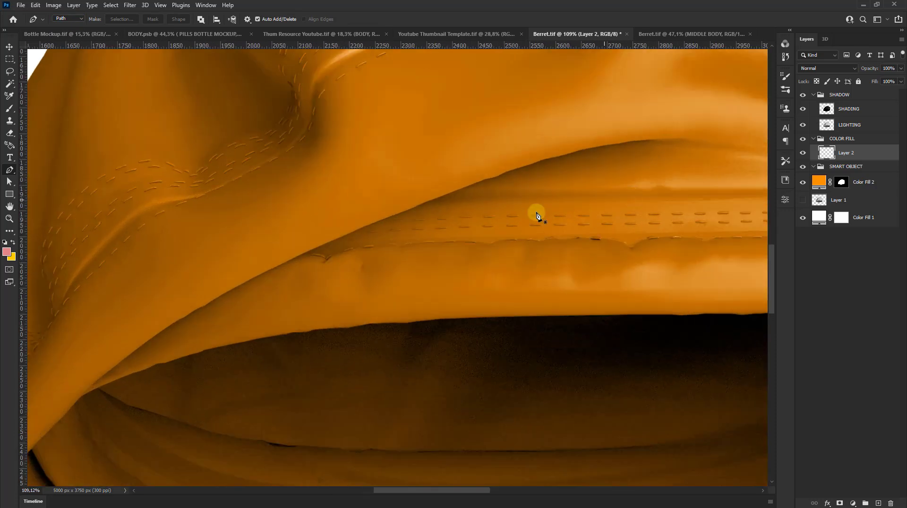
{"action": "scroll", "coordinate": [316, 257], "scroll_direction": "up", "scroll_amount": 1}
{"action": "scroll", "coordinate": [317, 256], "scroll_direction": "up", "scroll_amount": 1}
Step: Start the brim path with curved and corner anchors along the band's upper seam
{"action": "left_click", "coordinate": [312, 258]}
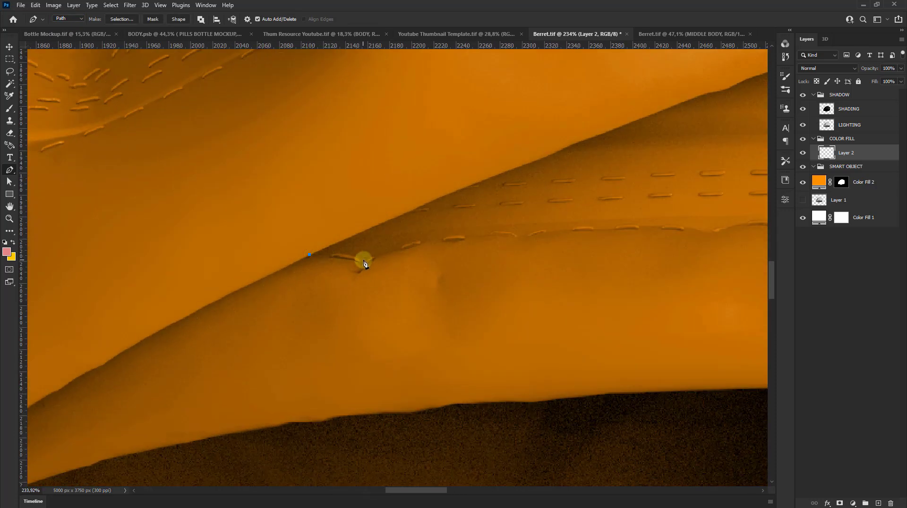
{"action": "scroll", "coordinate": [363, 262], "scroll_direction": "up", "scroll_amount": 1}
{"action": "left_click_drag", "start_coordinate": [365, 265], "coordinate": [381, 274]}
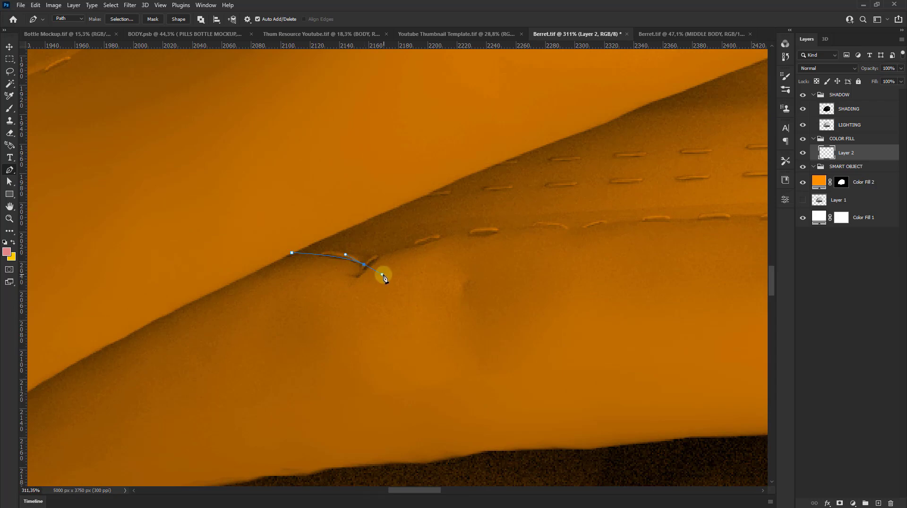
{"action": "left_click", "coordinate": [364, 264], "text": "alt"}
{"action": "left_click_drag", "start_coordinate": [578, 228], "coordinate": [704, 226]}
{"action": "scroll", "coordinate": [514, 204], "scroll_direction": "down", "scroll_amount": 3}
{"action": "scroll", "coordinate": [215, 168], "scroll_direction": "up", "scroll_amount": 3}
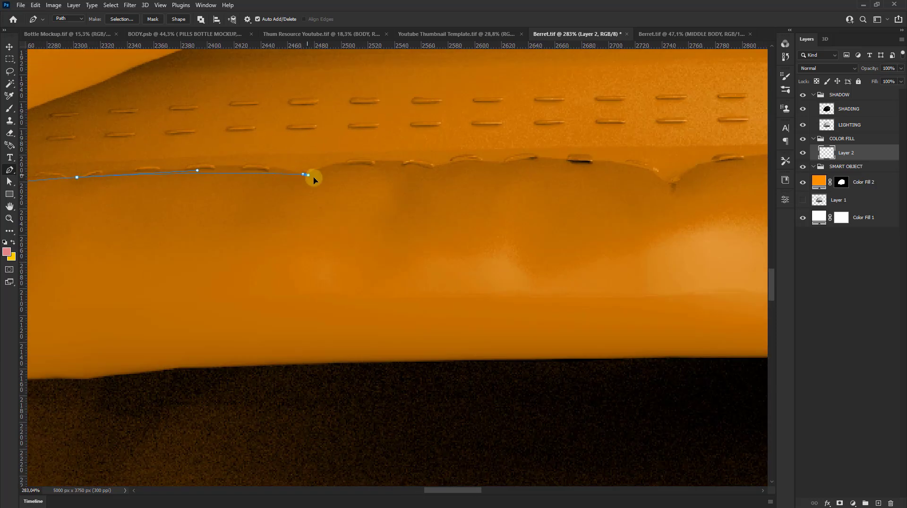
{"action": "left_click_drag", "start_coordinate": [314, 180], "coordinate": [350, 186]}
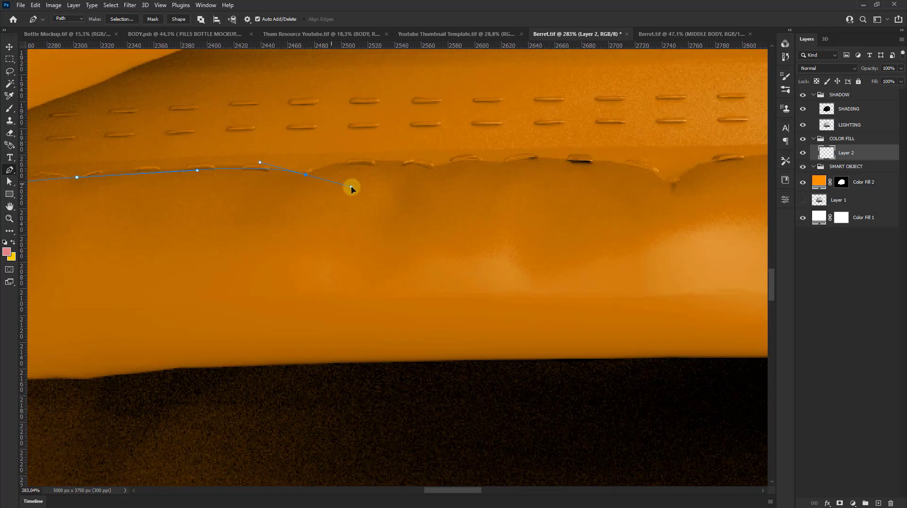
{"action": "left_click", "coordinate": [306, 175], "text": "alt"}
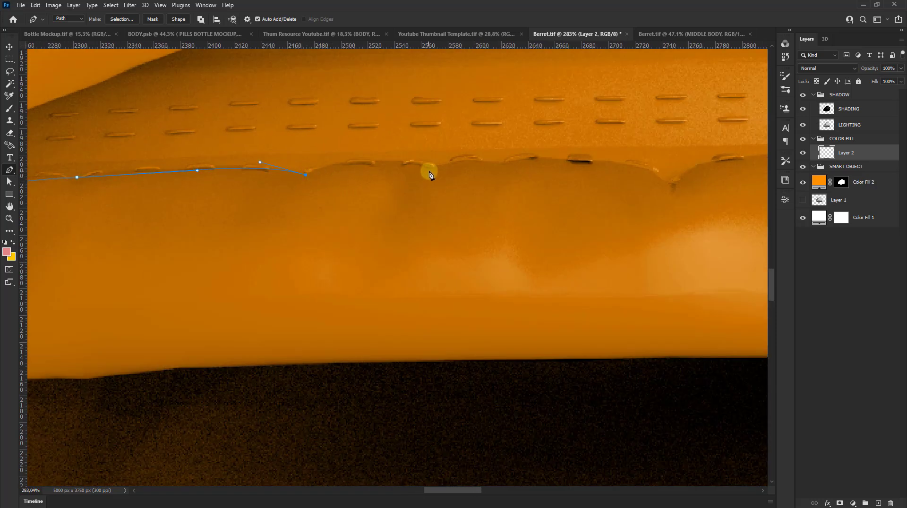
{"action": "left_click_drag", "start_coordinate": [438, 172], "coordinate": [490, 188]}
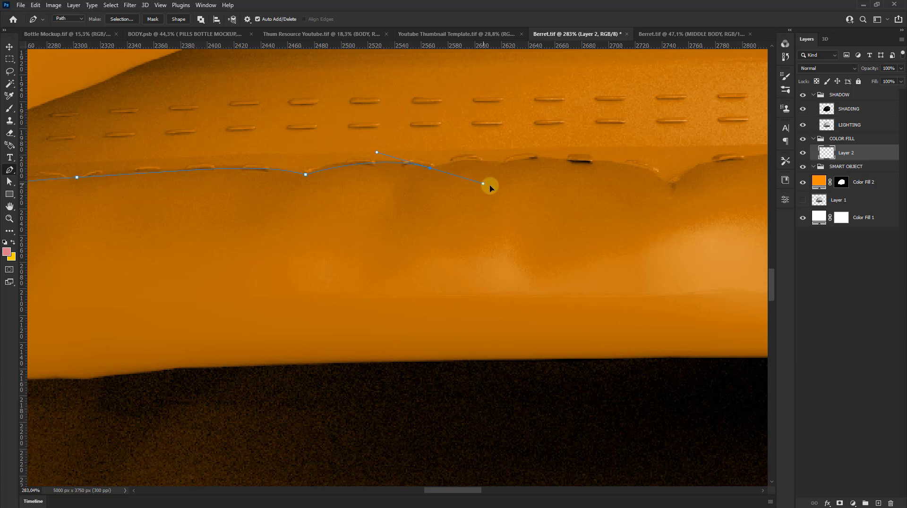
{"action": "left_click", "coordinate": [429, 168], "text": "alt"}
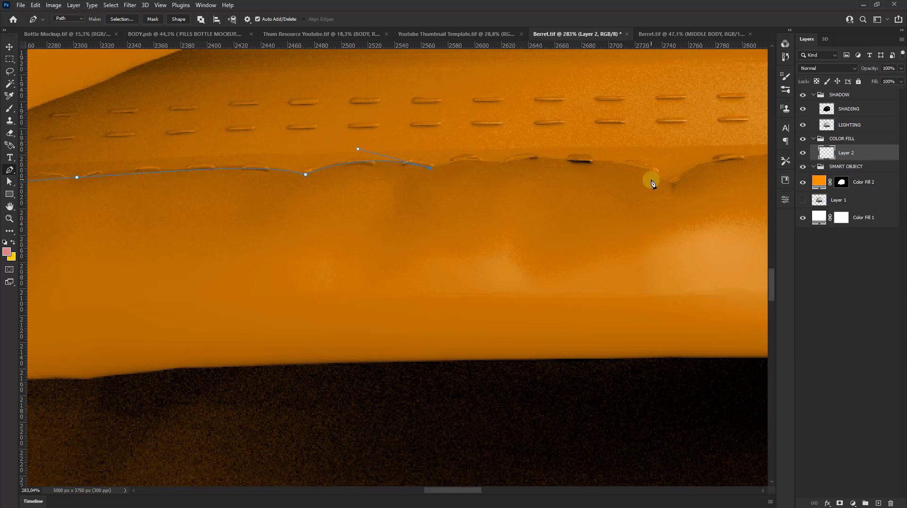
{"action": "mouse_move", "coordinate": [670, 185]}
{"action": "left_mouse_down"}
{"action": "mouse_move", "coordinate": [728, 229]}
{"action": "mouse_move", "coordinate": [370, 263]}
{"action": "left_mouse_up"}
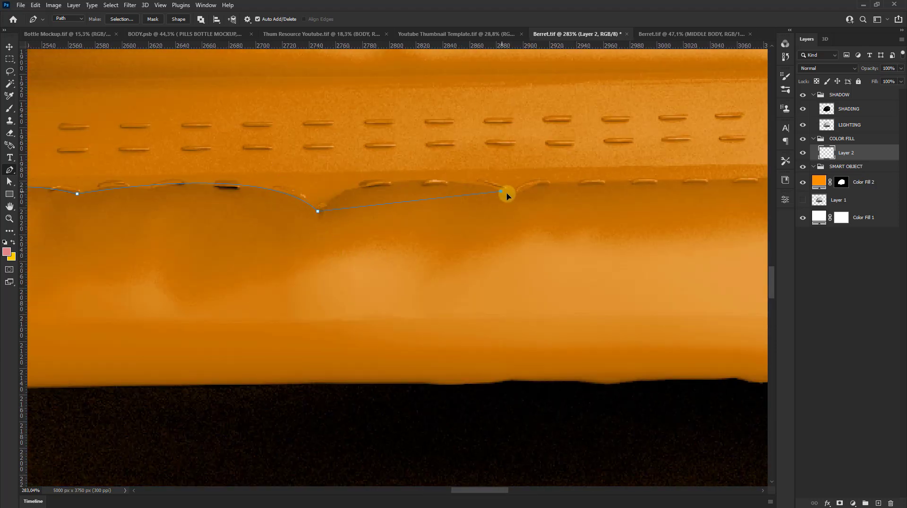
{"action": "left_click_drag", "start_coordinate": [502, 192], "coordinate": [641, 227]}
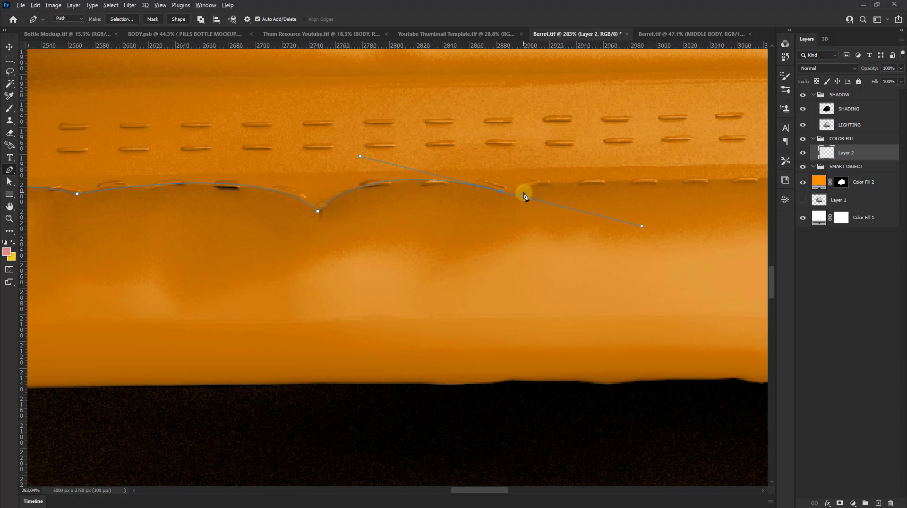
Step: Continue the path along the band's top edge and curving seam toward the hat's right side
{"action": "scroll", "coordinate": [508, 196], "scroll_direction": "up", "scroll_amount": 2}
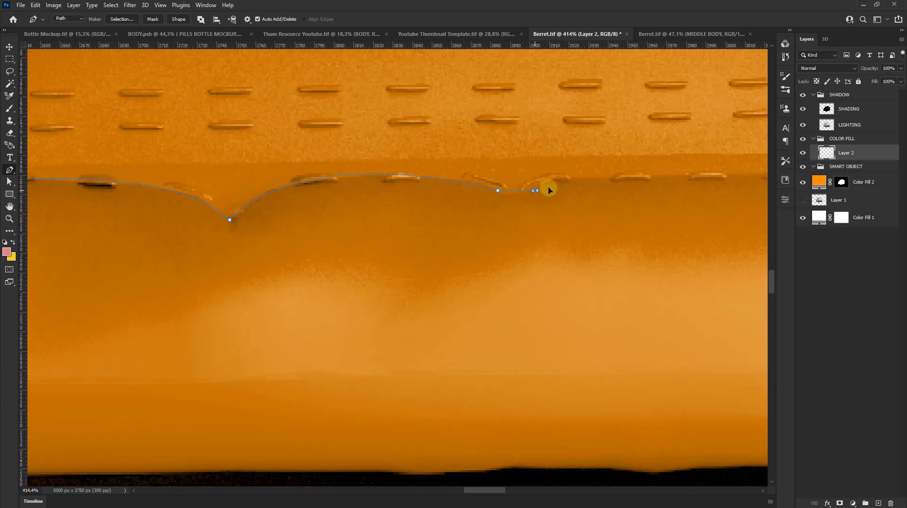
{"action": "scroll", "coordinate": [558, 188], "scroll_direction": "down", "scroll_amount": 3}
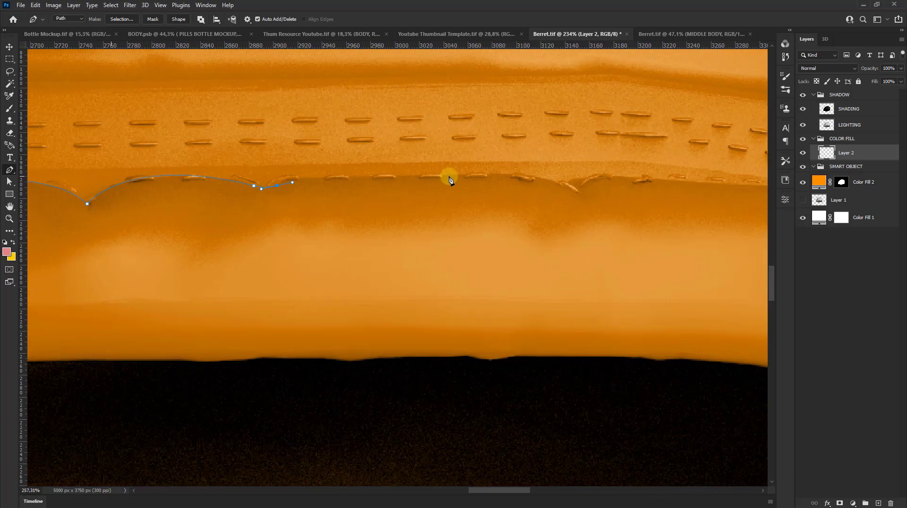
{"action": "scroll", "coordinate": [449, 178], "scroll_direction": "up", "scroll_amount": 2}
{"action": "left_click_drag", "start_coordinate": [471, 175], "coordinate": [563, 175]}
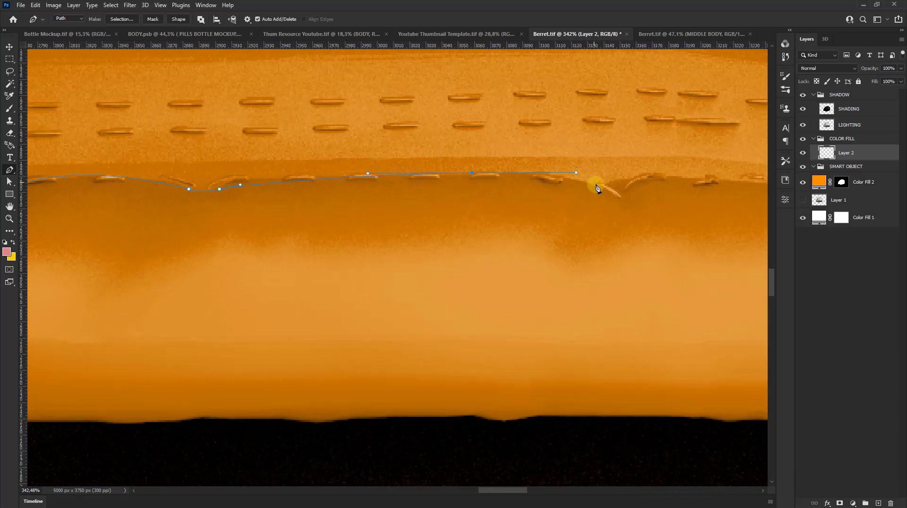
{"action": "left_click", "coordinate": [601, 190]}
{"action": "scroll", "coordinate": [601, 188], "scroll_direction": "down", "scroll_amount": 2}
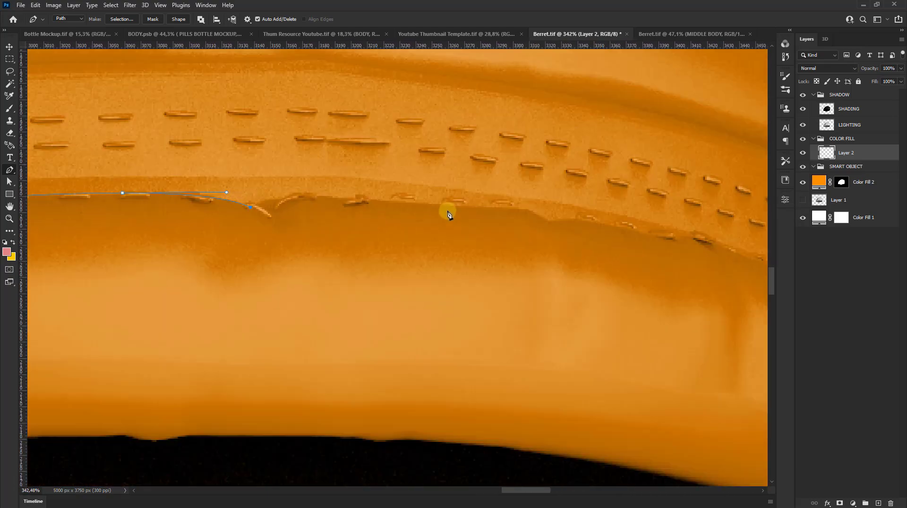
{"action": "scroll", "coordinate": [445, 211], "scroll_direction": "up", "scroll_amount": 2}
{"action": "left_click_drag", "start_coordinate": [437, 206], "coordinate": [618, 229]}
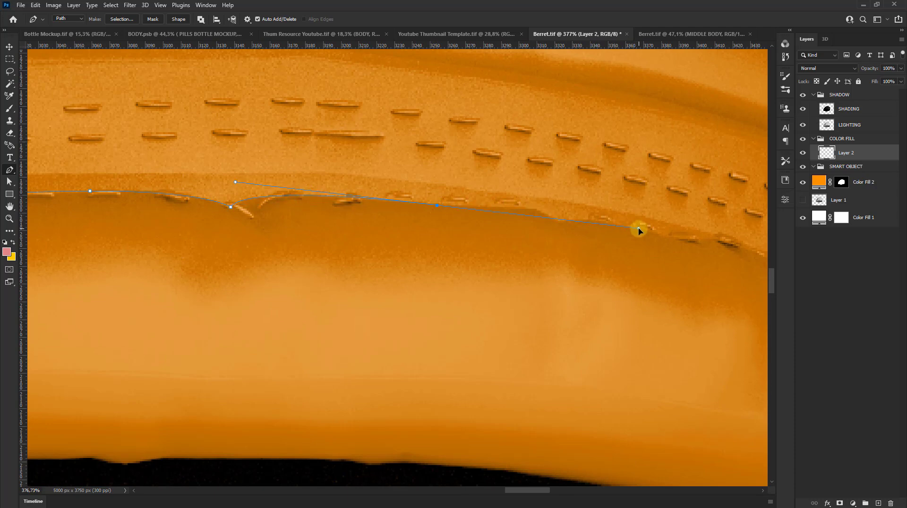
{"action": "scroll", "coordinate": [639, 231], "scroll_direction": "down", "scroll_amount": 2}
{"action": "scroll", "coordinate": [298, 200], "scroll_direction": "up", "scroll_amount": 1}
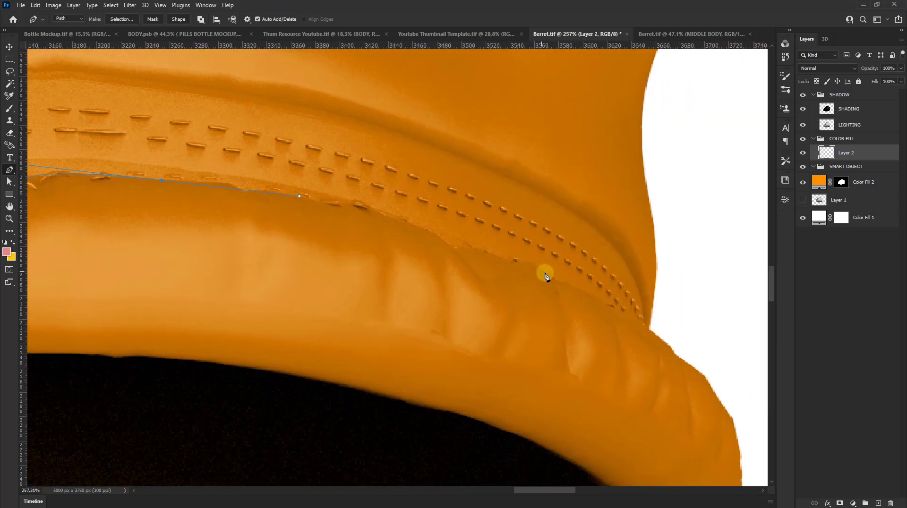
{"action": "left_click_drag", "start_coordinate": [559, 279], "coordinate": [612, 298]}
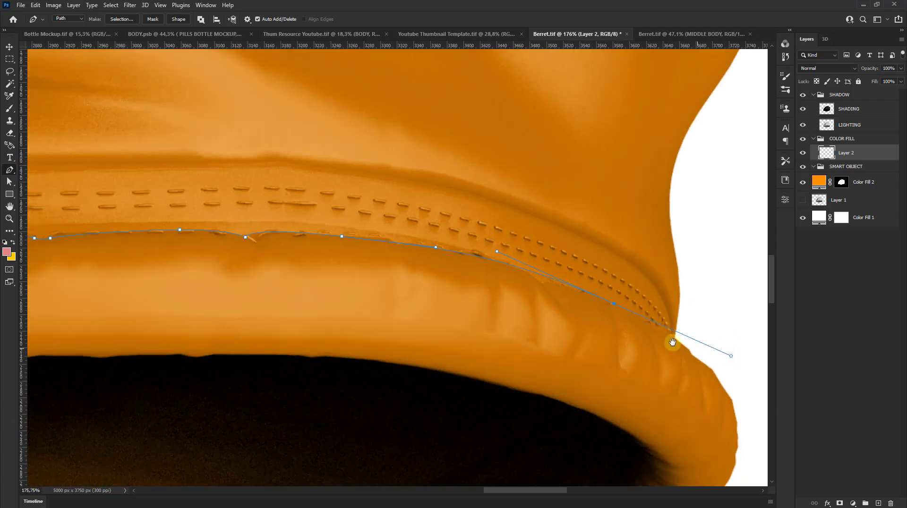
Step: Carry the path down the brim's right edge and add corner points below the hat
{"action": "left_click_drag", "start_coordinate": [731, 359], "coordinate": [581, 321]}
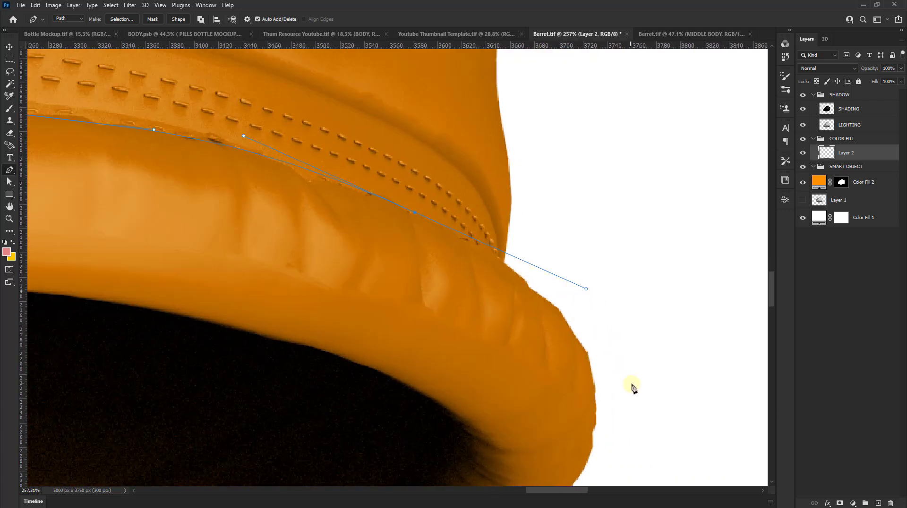
{"action": "left_click_drag", "start_coordinate": [635, 394], "coordinate": [674, 415]}
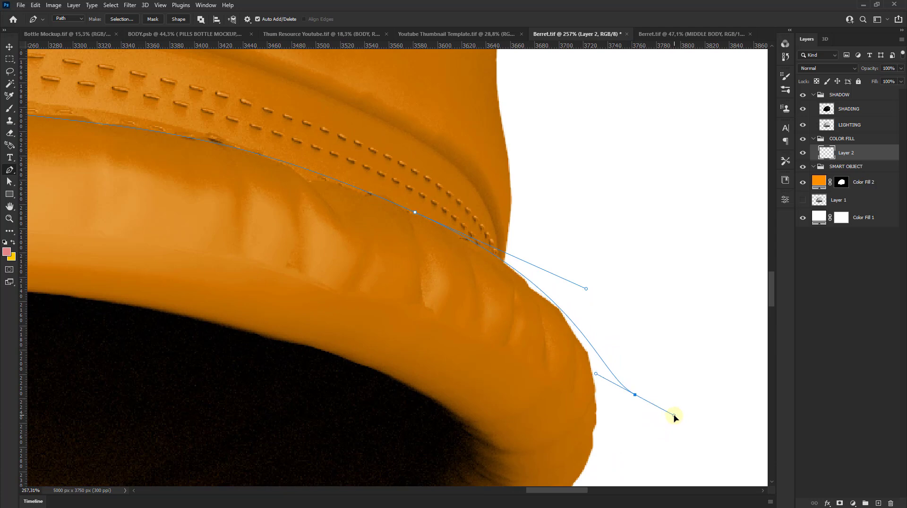
{"action": "scroll", "coordinate": [598, 310], "scroll_direction": "up", "scroll_amount": 2}
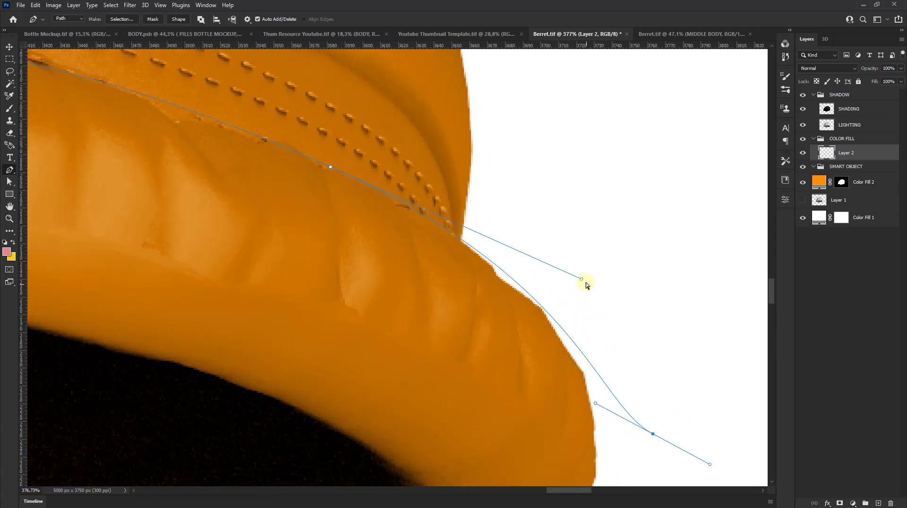
{"action": "left_click_drag", "start_coordinate": [581, 282], "coordinate": [586, 284]}
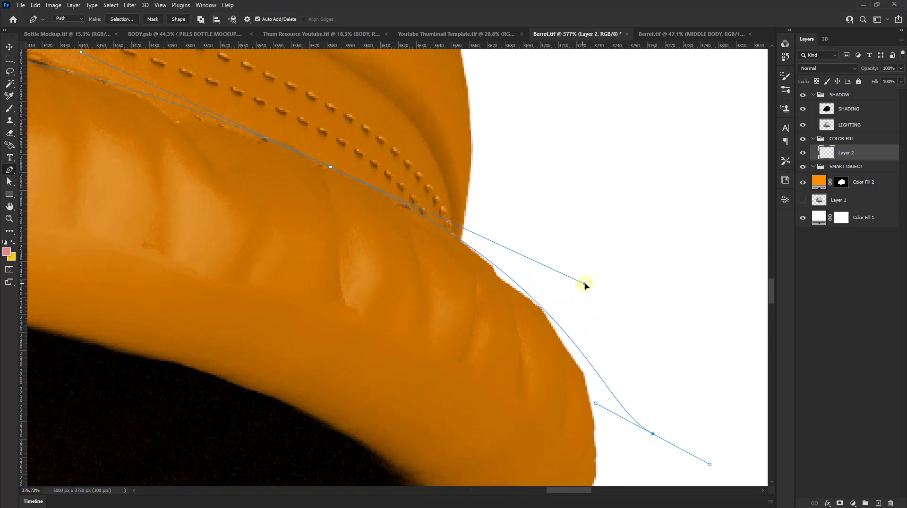
{"action": "scroll", "coordinate": [586, 284], "scroll_direction": "down", "scroll_amount": 2}
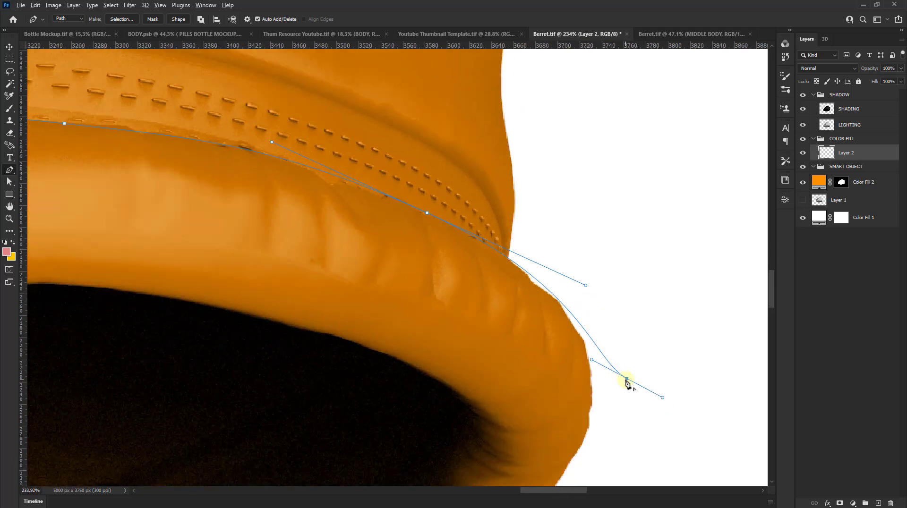
{"action": "scroll", "coordinate": [627, 374], "scroll_direction": "down", "scroll_amount": 2}
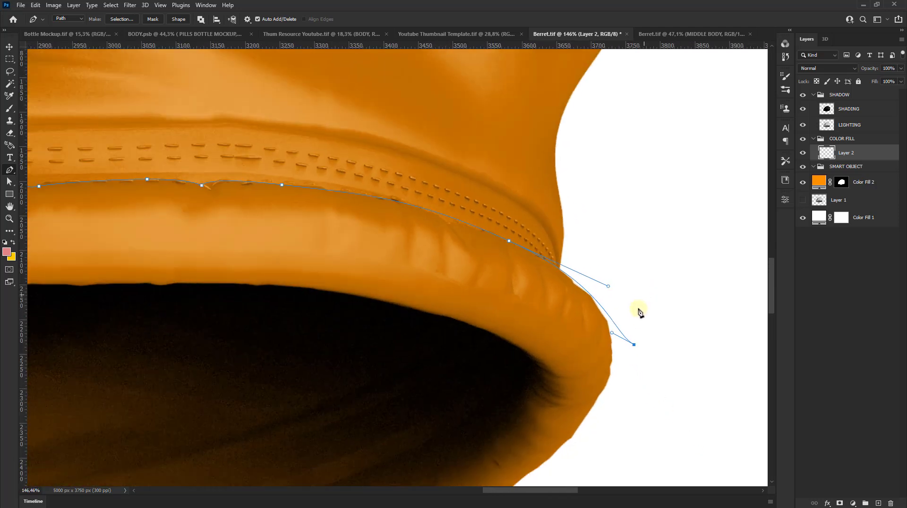
{"action": "scroll", "coordinate": [638, 310], "scroll_direction": "down", "scroll_amount": 2}
{"action": "scroll", "coordinate": [638, 340], "scroll_direction": "down", "scroll_amount": 2}
{"action": "left_click_drag", "start_coordinate": [647, 430], "coordinate": [648, 434]}
{"action": "left_click", "coordinate": [405, 456]}
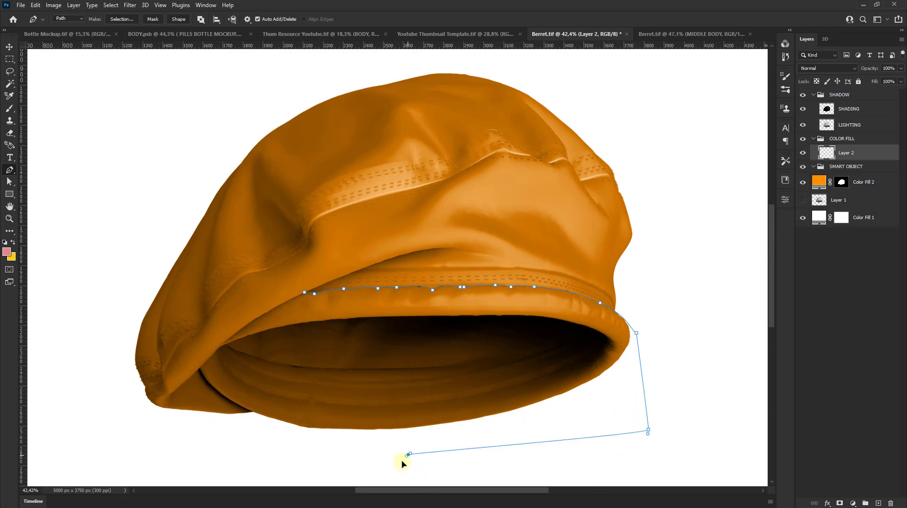
{"action": "left_click", "coordinate": [268, 429]}
{"action": "scroll", "coordinate": [259, 428], "scroll_direction": "up", "scroll_amount": 3}
{"action": "scroll", "coordinate": [245, 399], "scroll_direction": "up", "scroll_amount": 1}
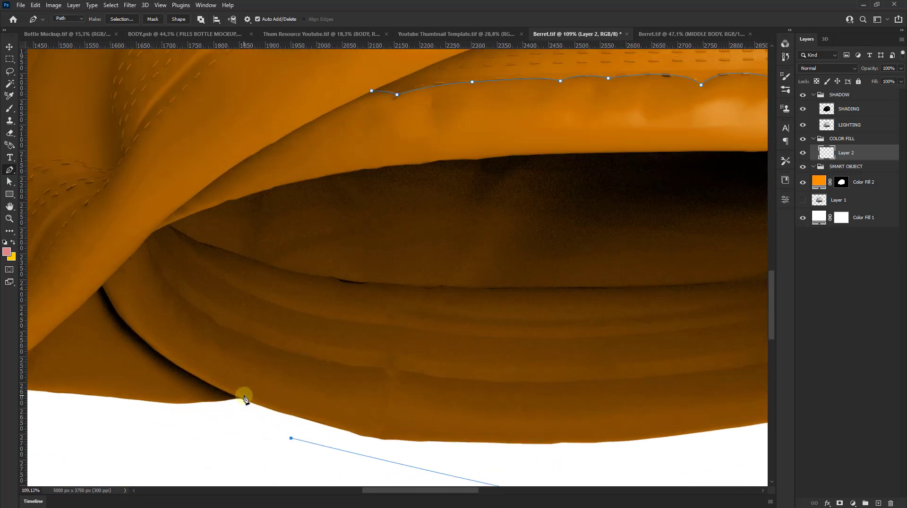
{"action": "scroll", "coordinate": [242, 400], "scroll_direction": "up", "scroll_amount": 3}
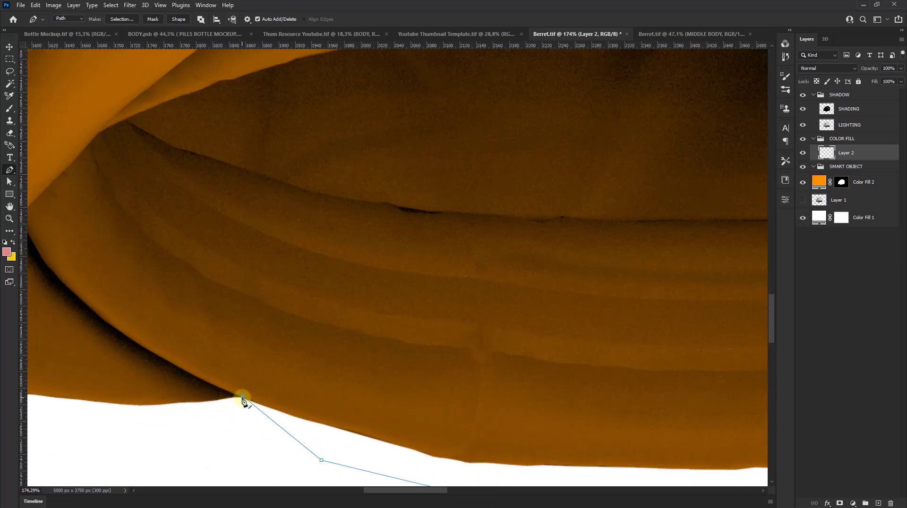
{"action": "left_click_drag", "start_coordinate": [242, 400], "coordinate": [237, 400]}
{"action": "scroll", "coordinate": [242, 400], "scroll_direction": "down", "scroll_amount": 2}
{"action": "scroll", "coordinate": [91, 288], "scroll_direction": "up", "scroll_amount": 1}
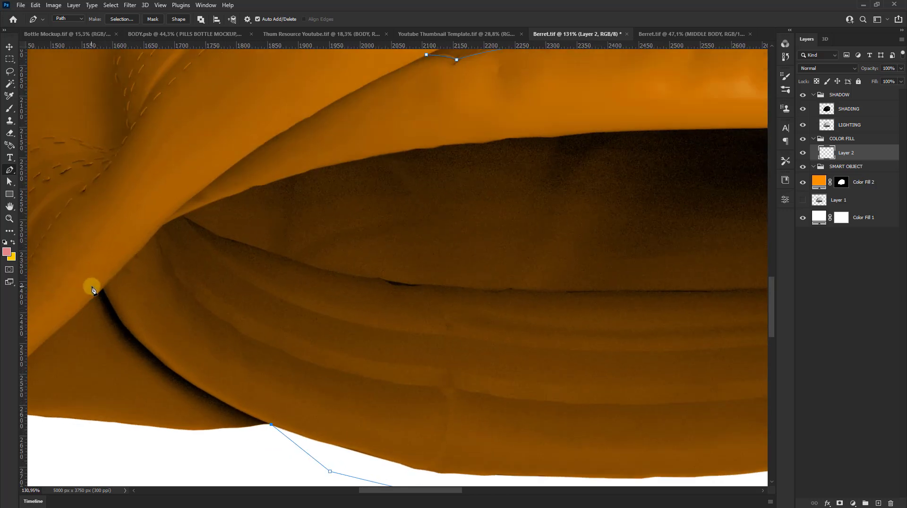
Step: Curve the path back up from the fold along the brim's upper edge
{"action": "mouse_move", "coordinate": [103, 287]}
{"action": "left_mouse_down"}
{"action": "mouse_move", "coordinate": [98, 274]}
{"action": "mouse_move", "coordinate": [139, 375]}
{"action": "left_mouse_up"}
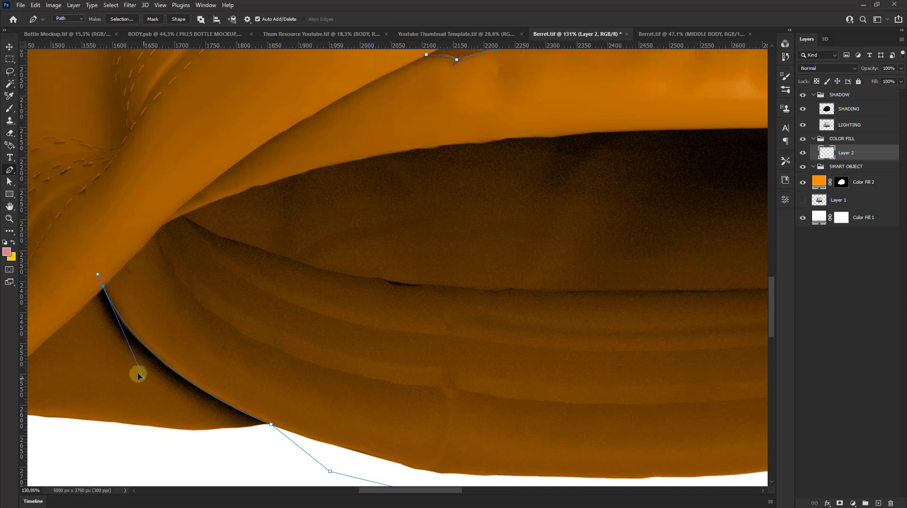
{"action": "scroll", "coordinate": [233, 255], "scroll_direction": "up", "scroll_amount": 2}
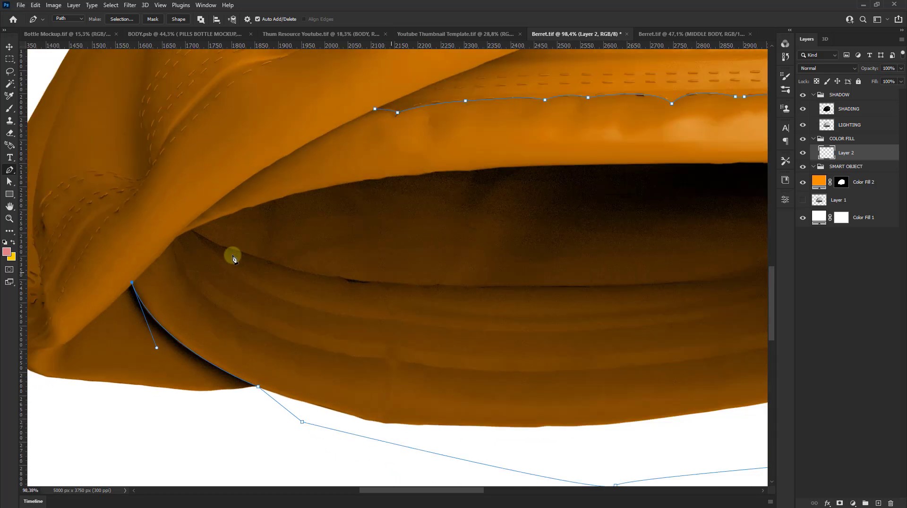
{"action": "scroll", "coordinate": [371, 119], "scroll_direction": "right", "scroll_amount": 1}
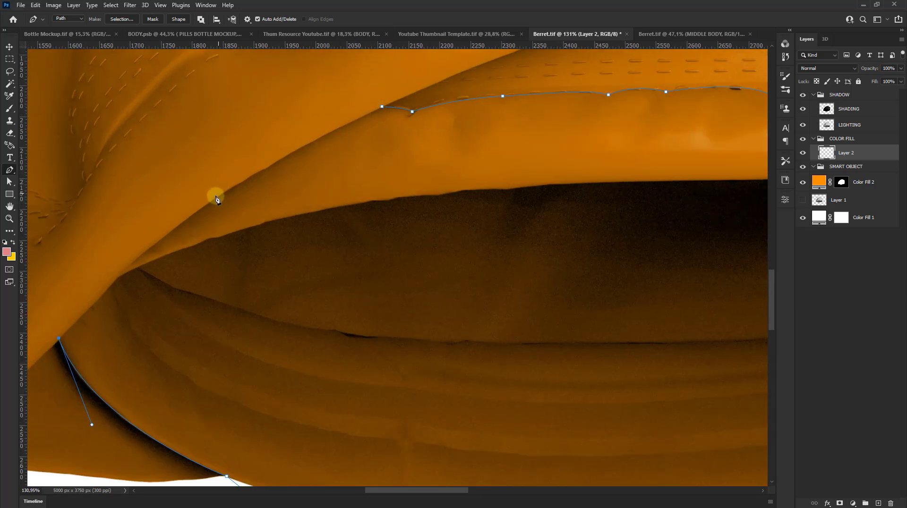
{"action": "left_click_drag", "start_coordinate": [213, 200], "coordinate": [290, 148]}
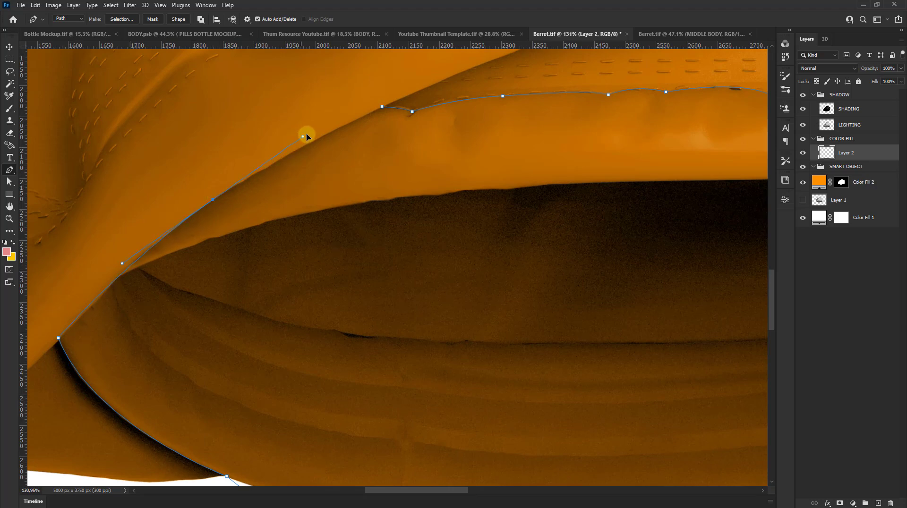
{"action": "left_click_drag", "start_coordinate": [327, 118], "coordinate": [328, 117]}
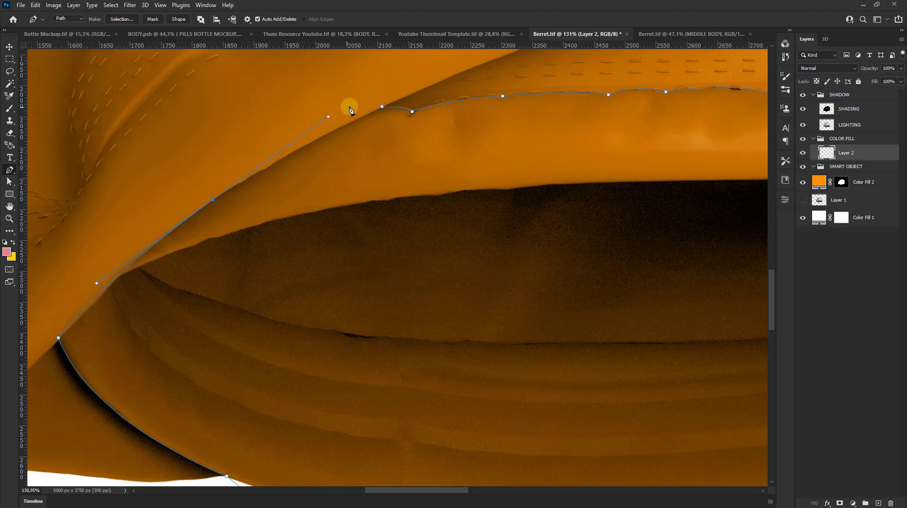
{"action": "scroll", "coordinate": [247, 203], "scroll_direction": "up", "scroll_amount": 3}
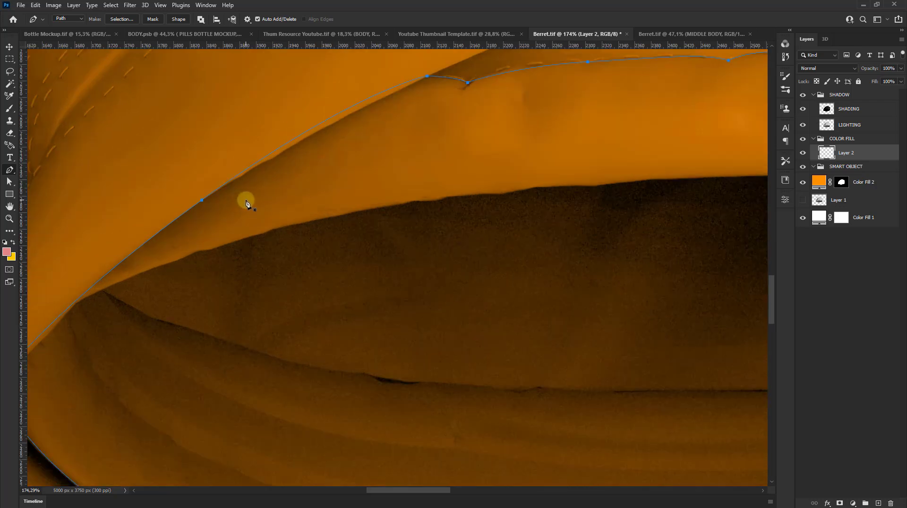
{"action": "scroll", "coordinate": [205, 202], "scroll_direction": "down", "scroll_amount": 3}
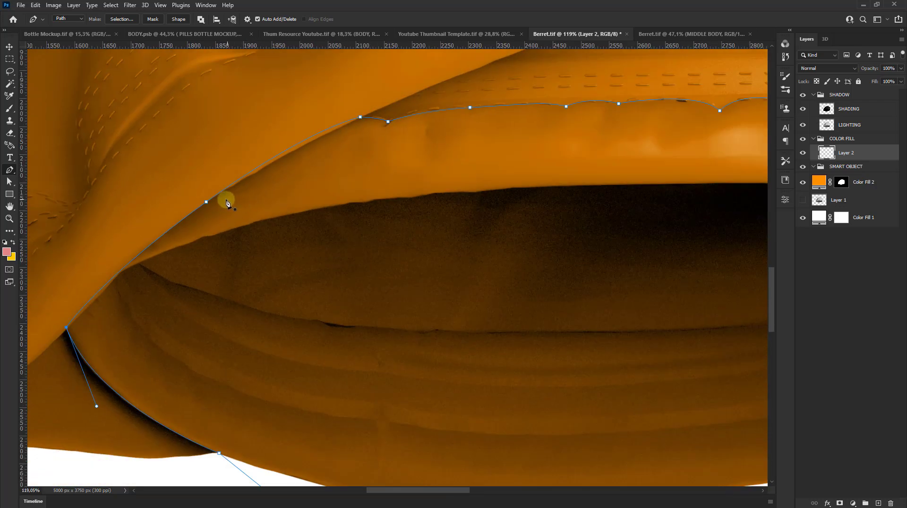
{"action": "scroll", "coordinate": [223, 200], "scroll_direction": "up", "scroll_amount": 2}
{"action": "left_click_drag", "start_coordinate": [200, 203], "coordinate": [334, 116]}
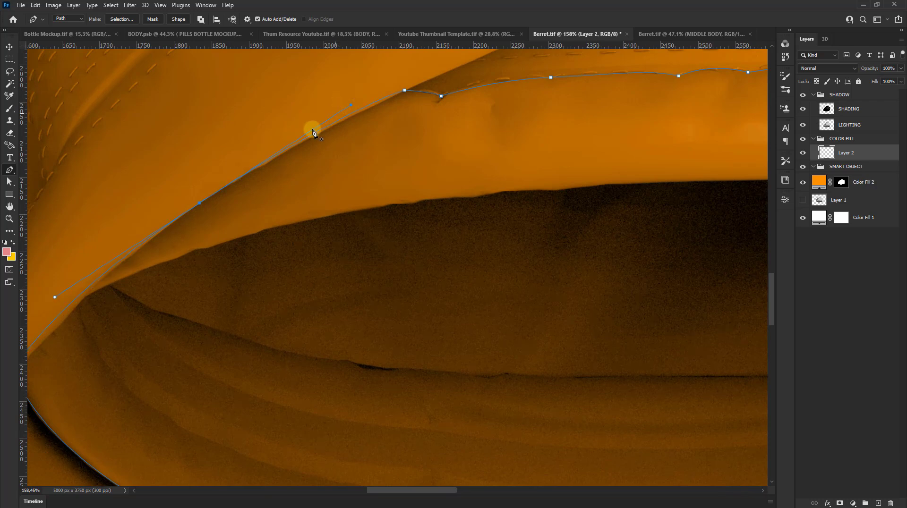
{"action": "scroll", "coordinate": [209, 209], "scroll_direction": "up", "scroll_amount": 2}
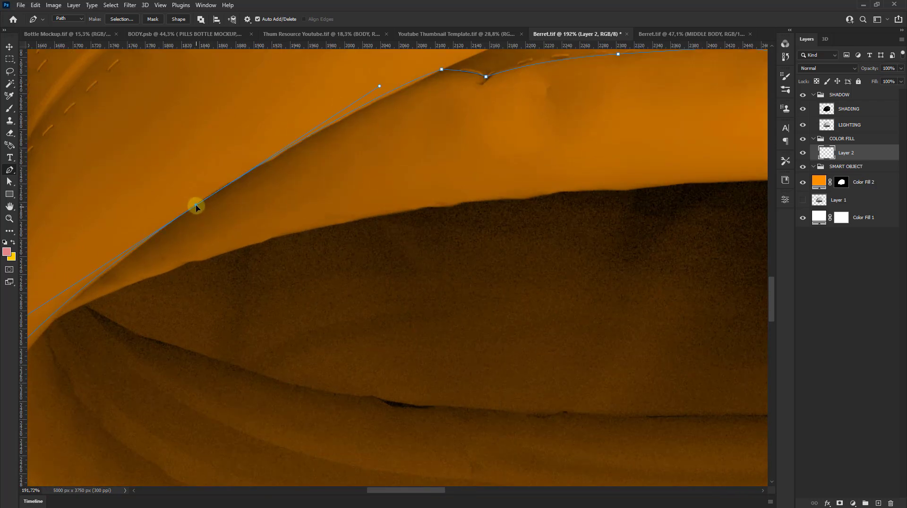
{"action": "scroll", "coordinate": [283, 208], "scroll_direction": "down", "scroll_amount": 3}
{"action": "scroll", "coordinate": [174, 223], "scroll_direction": "down", "scroll_amount": 2}
{"action": "scroll", "coordinate": [165, 248], "scroll_direction": "down", "scroll_amount": 1}
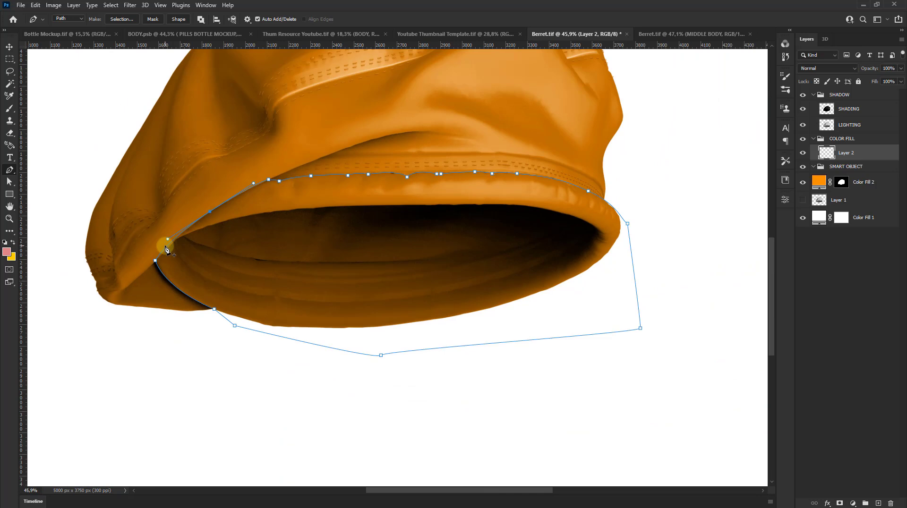
Step: Fill the brim path yellow on Layer 2, deselect, swap colours, and add empty Layer 3
{"action": "key", "text": "ctrl+Return"}
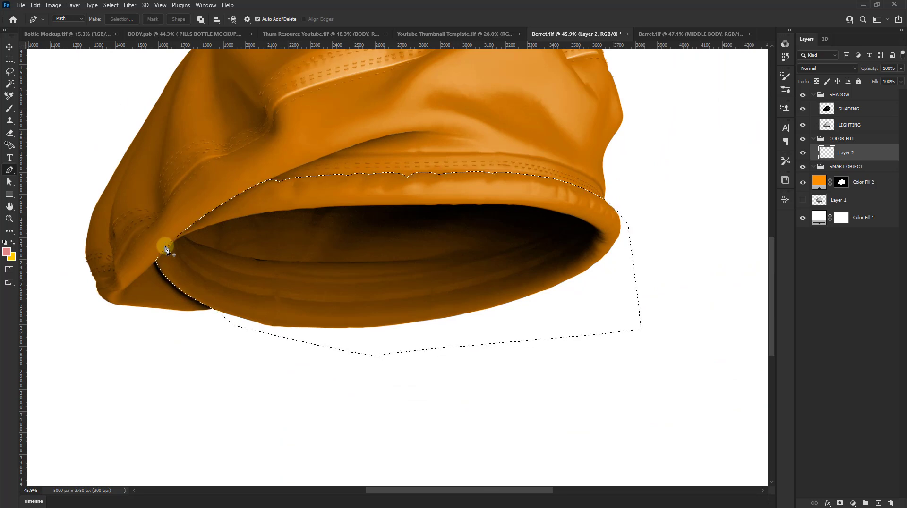
{"action": "key", "text": "ctrl+BackSpace"}
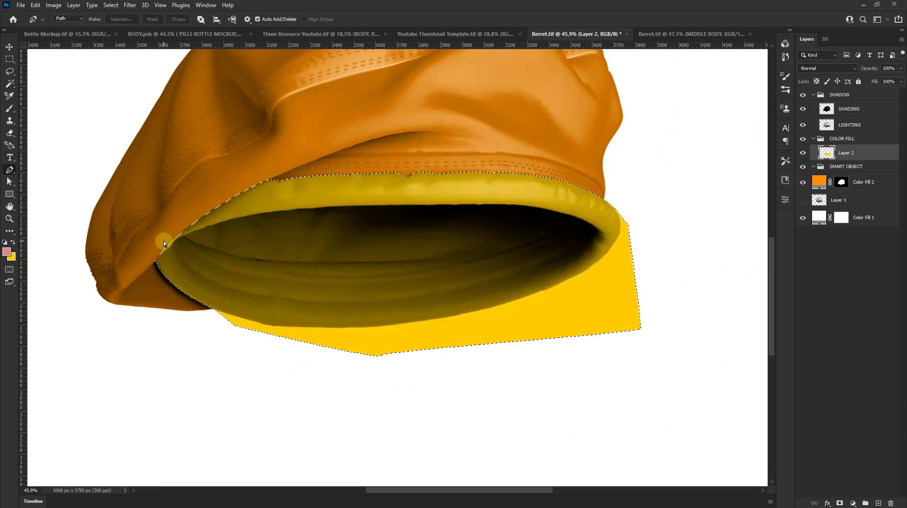
{"action": "key", "text": "ctrl+d"}
{"action": "left_click", "coordinate": [12, 243]}
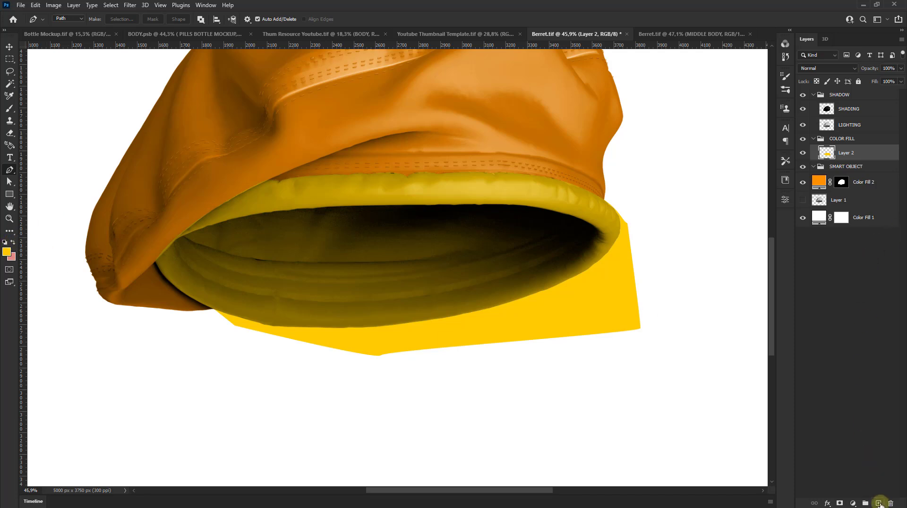
{"action": "left_click", "coordinate": [879, 503]}
{"action": "scroll", "coordinate": [391, 281], "scroll_direction": "up", "scroll_amount": 2}
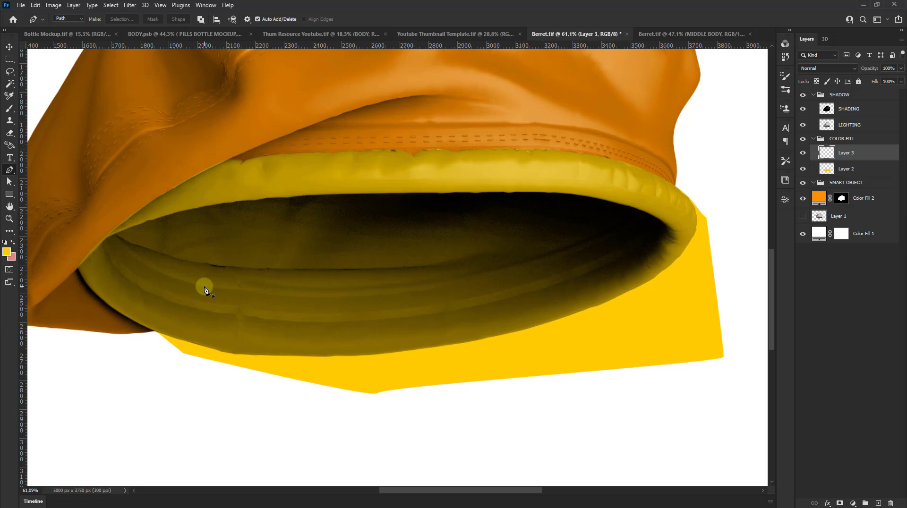
Step: Start a new path at the brim's inner corner, curving along the hat's inner lining
{"action": "scroll", "coordinate": [97, 242], "scroll_direction": "up", "scroll_amount": 2}
{"action": "scroll", "coordinate": [75, 228], "scroll_direction": "up", "scroll_amount": 2}
{"action": "scroll", "coordinate": [101, 212], "scroll_direction": "up", "scroll_amount": 2}
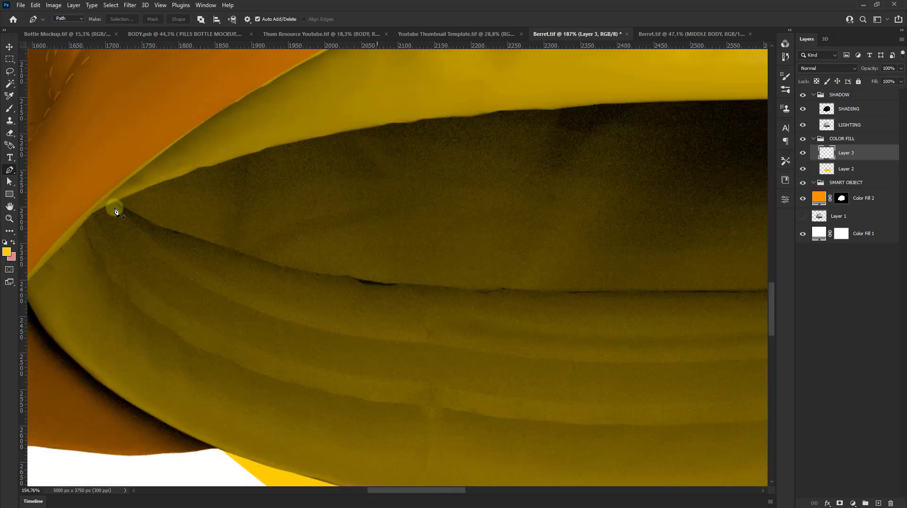
{"action": "scroll", "coordinate": [114, 211], "scroll_direction": "down", "scroll_amount": 2}
{"action": "scroll", "coordinate": [95, 218], "scroll_direction": "up", "scroll_amount": 2}
{"action": "scroll", "coordinate": [96, 217], "scroll_direction": "up", "scroll_amount": 1}
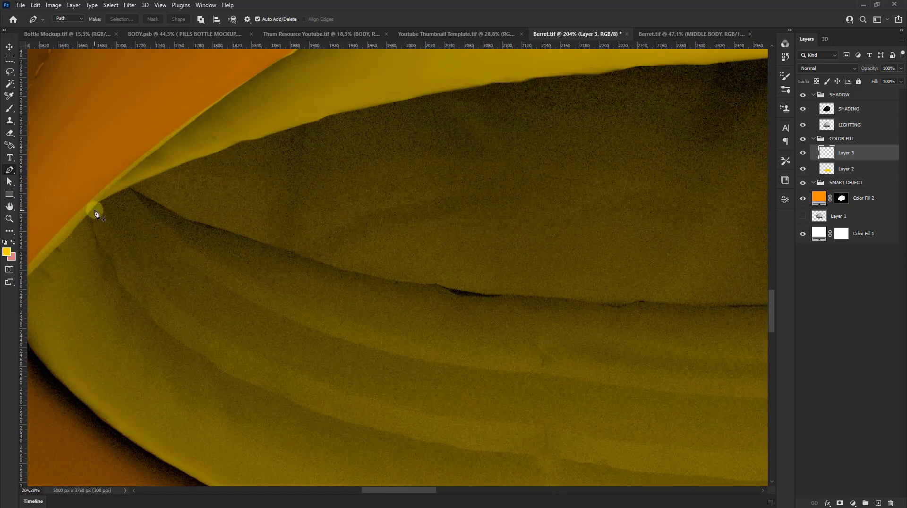
{"action": "left_click", "coordinate": [92, 208]}
{"action": "left_click_drag", "start_coordinate": [382, 430], "coordinate": [434, 440]}
{"action": "left_click_drag", "start_coordinate": [330, 421], "coordinate": [120, 370]}
{"action": "scroll", "coordinate": [120, 369], "scroll_direction": "down", "scroll_amount": 3}
{"action": "scroll", "coordinate": [137, 329], "scroll_direction": "down", "scroll_amount": 2}
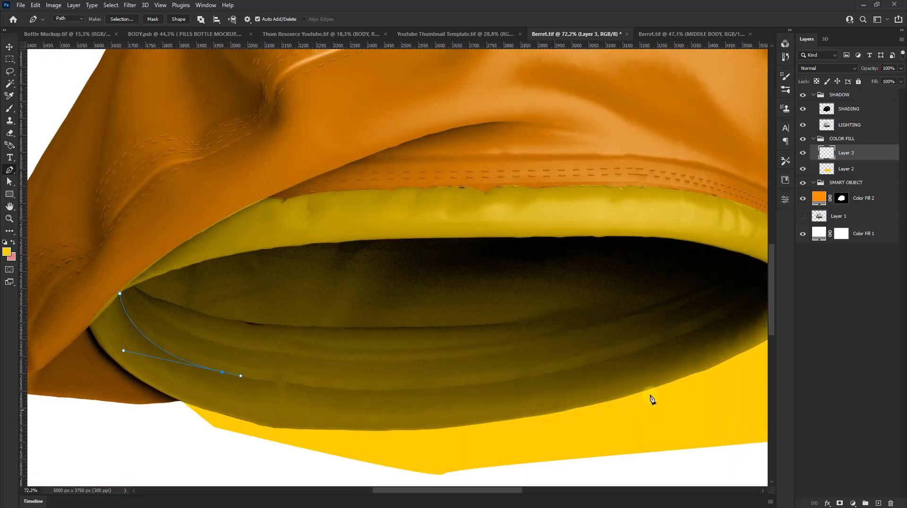
{"action": "scroll", "coordinate": [605, 357], "scroll_direction": "up", "scroll_amount": 1}
Step: Extend the path along the lining's lower edge to a sharp point at the rim's right inner edge
{"action": "left_click_drag", "start_coordinate": [609, 350], "coordinate": [660, 336]}
{"action": "scroll", "coordinate": [575, 367], "scroll_direction": "up", "scroll_amount": 1}
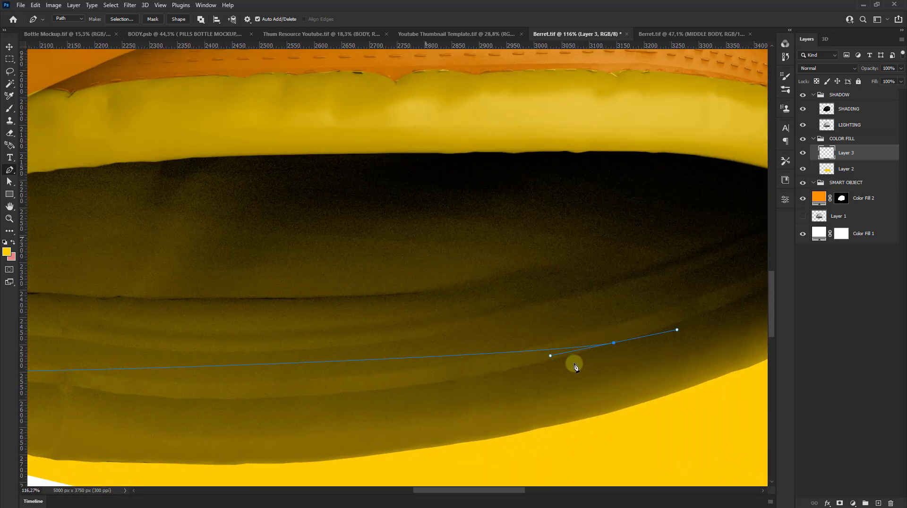
{"action": "left_click_drag", "start_coordinate": [551, 358], "coordinate": [272, 442]}
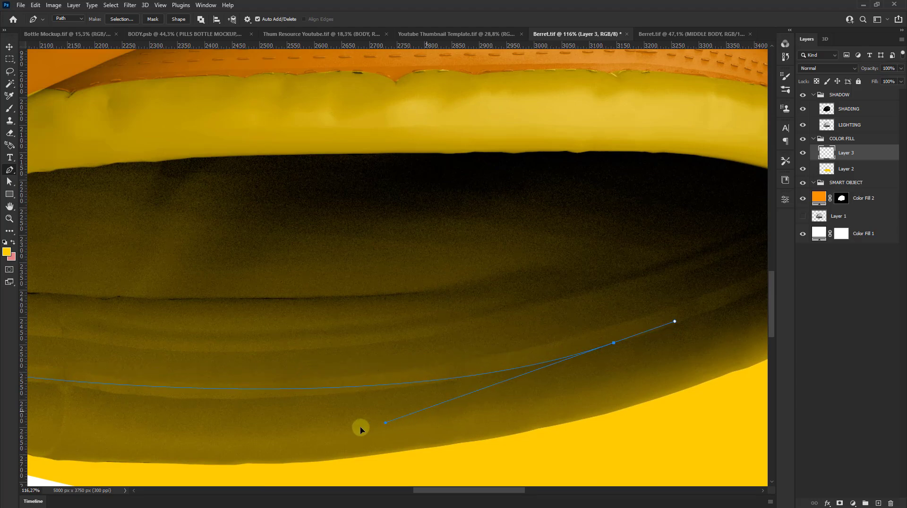
{"action": "scroll", "coordinate": [485, 367], "scroll_direction": "down", "scroll_amount": 2}
{"action": "scroll", "coordinate": [640, 295], "scroll_direction": "up", "scroll_amount": 2}
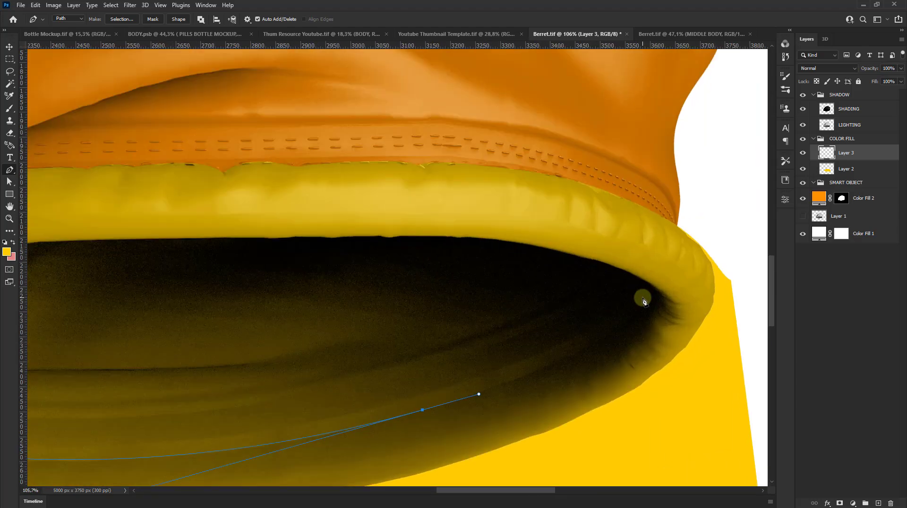
{"action": "scroll", "coordinate": [654, 296], "scroll_direction": "up", "scroll_amount": 2}
{"action": "left_click_drag", "start_coordinate": [654, 282], "coordinate": [666, 200]}
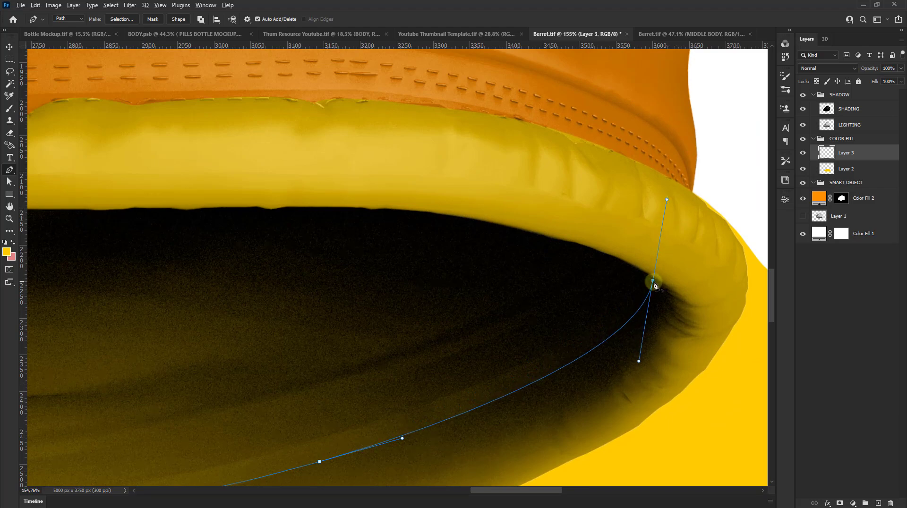
{"action": "left_click", "coordinate": [652, 281], "text": "alt"}
{"action": "scroll", "coordinate": [655, 285], "scroll_direction": "up", "scroll_amount": 2}
{"action": "scroll", "coordinate": [655, 282], "scroll_direction": "down", "scroll_amount": 2}
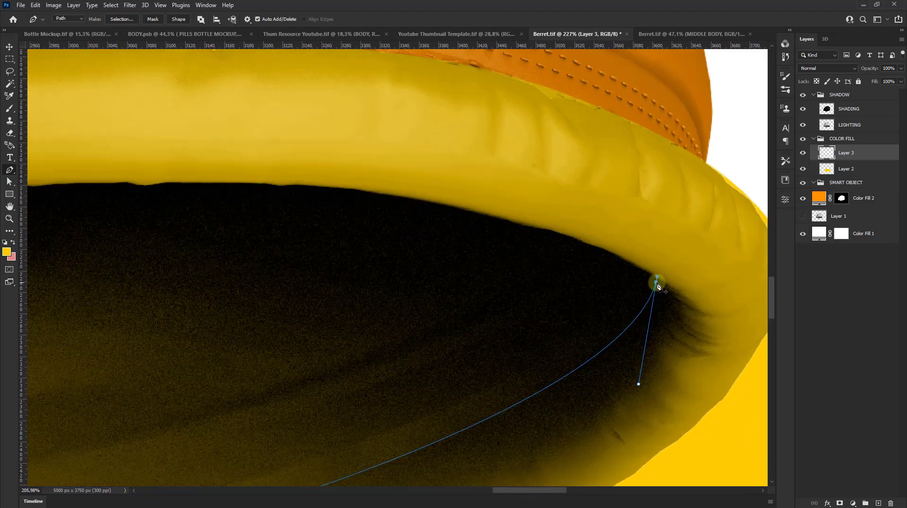
{"action": "scroll", "coordinate": [655, 283], "scroll_direction": "down", "scroll_amount": 2}
Step: Curve the path along the rim's inner top edge and close it at the start point
{"action": "left_click_drag", "start_coordinate": [160, 231], "coordinate": [130, 233]}
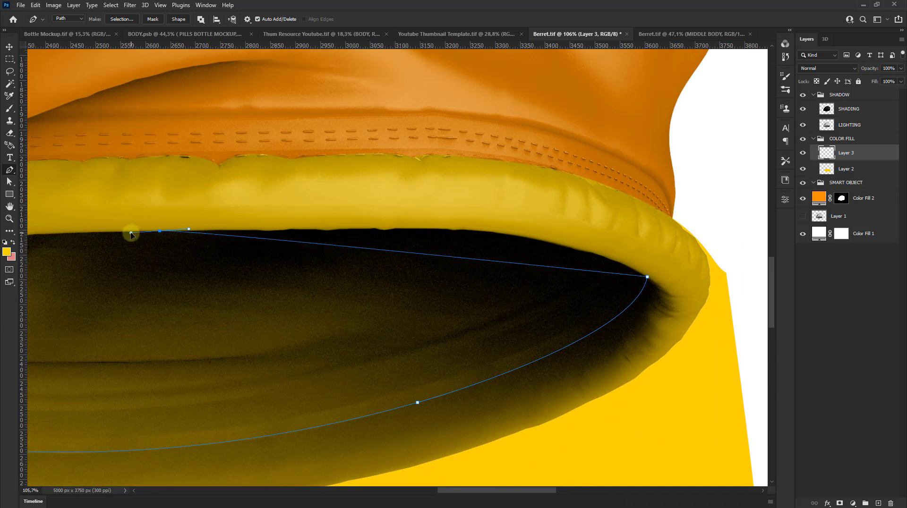
{"action": "mouse_move", "coordinate": [196, 232]}
{"action": "left_mouse_down"}
{"action": "mouse_move", "coordinate": [601, 212]}
{"action": "mouse_move", "coordinate": [583, 206]}
{"action": "left_mouse_up"}
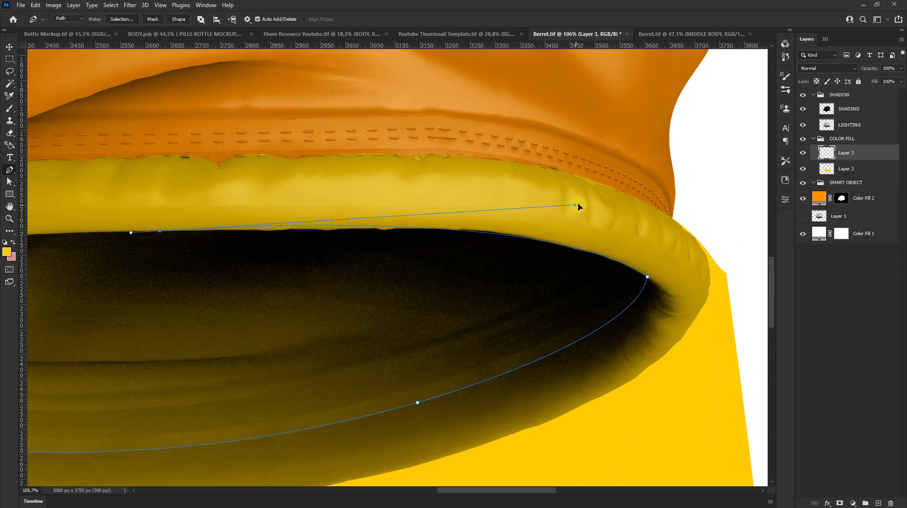
{"action": "scroll", "coordinate": [583, 207], "scroll_direction": "down", "scroll_amount": 2}
{"action": "scroll", "coordinate": [210, 264], "scroll_direction": "up", "scroll_amount": 1}
{"action": "scroll", "coordinate": [172, 247], "scroll_direction": "up", "scroll_amount": 1}
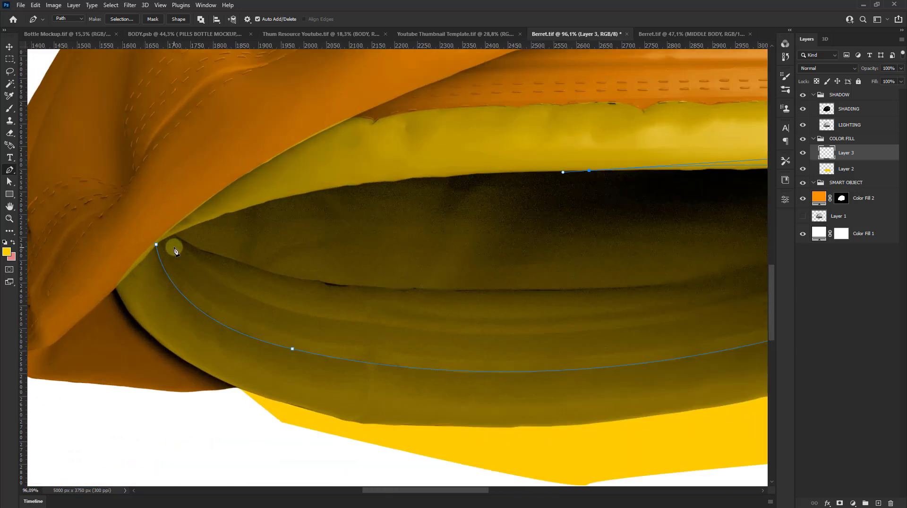
{"action": "left_click", "coordinate": [157, 245]}
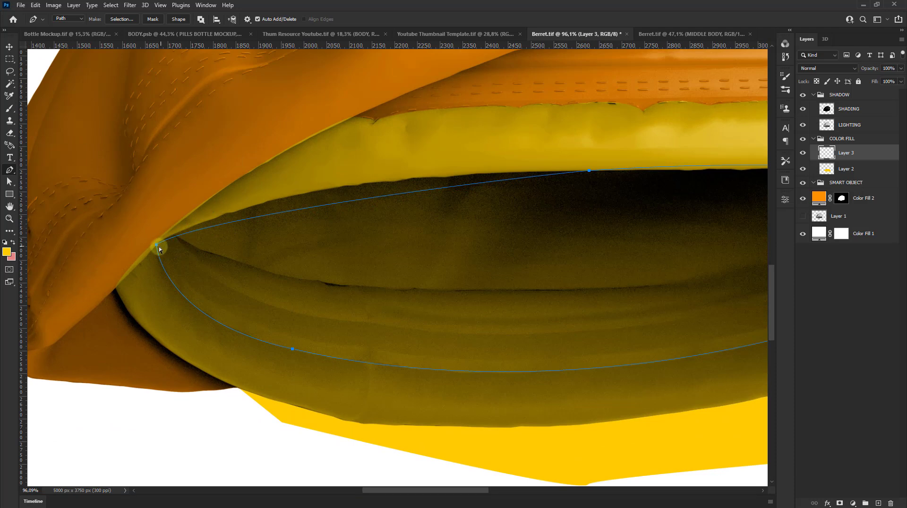
{"action": "mouse_move", "coordinate": [157, 245]}
{"action": "left_mouse_down"}
{"action": "mouse_move", "coordinate": [211, 219]}
{"action": "mouse_move", "coordinate": [295, 150]}
{"action": "left_mouse_up"}
{"action": "scroll", "coordinate": [212, 220], "scroll_direction": "up", "scroll_amount": 1}
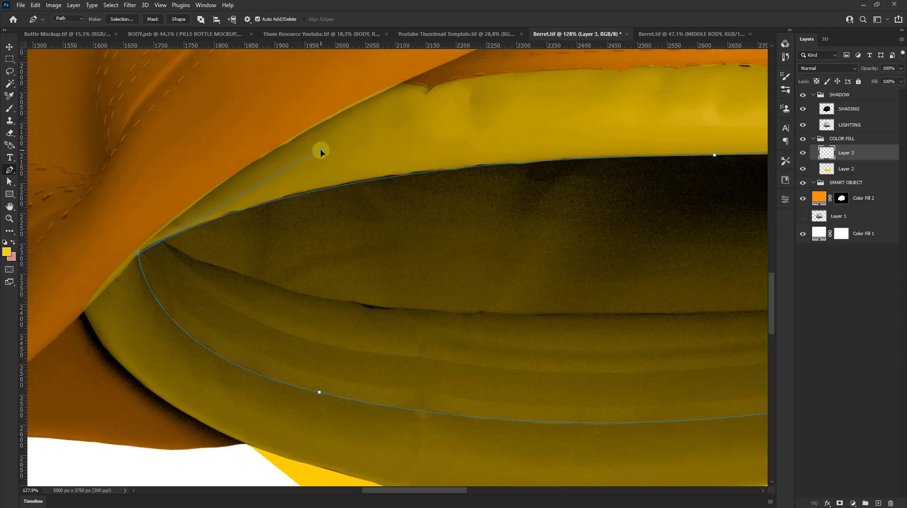
{"action": "scroll", "coordinate": [295, 150], "scroll_direction": "down", "scroll_amount": 3}
{"action": "scroll", "coordinate": [363, 205], "scroll_direction": "down", "scroll_amount": 2}
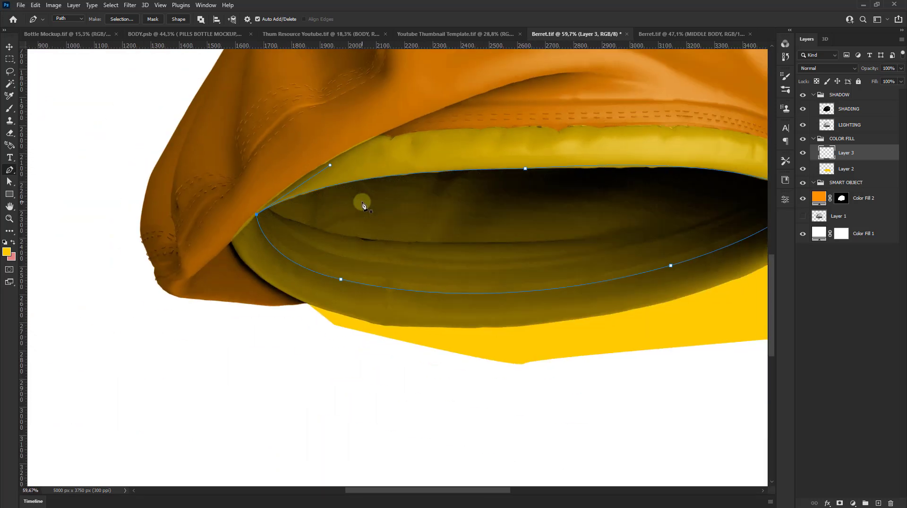
Step: Fill the inner opening dark maroon on Layer 3, deselect, and select Layer 2
{"action": "key", "text": "ctrl+Return"}
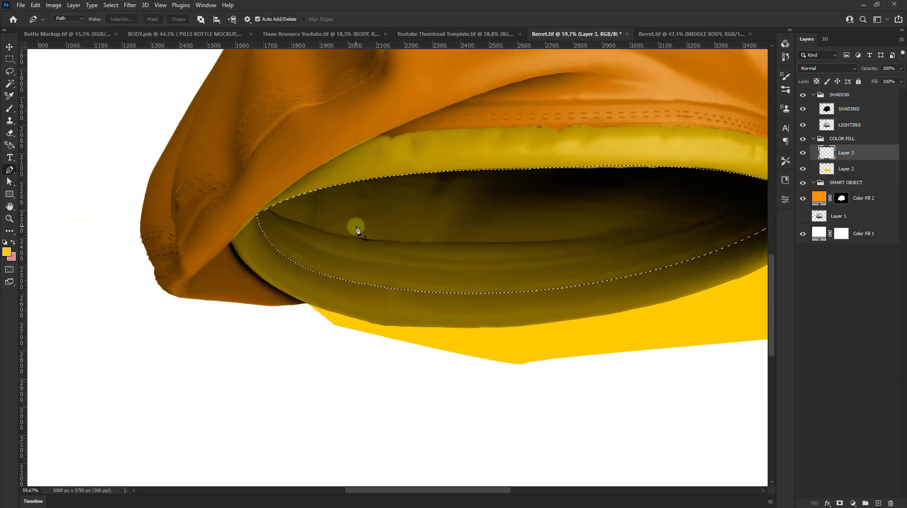
{"action": "key", "text": "ctrl+BackSpace"}
{"action": "key", "text": "ctrl+d"}
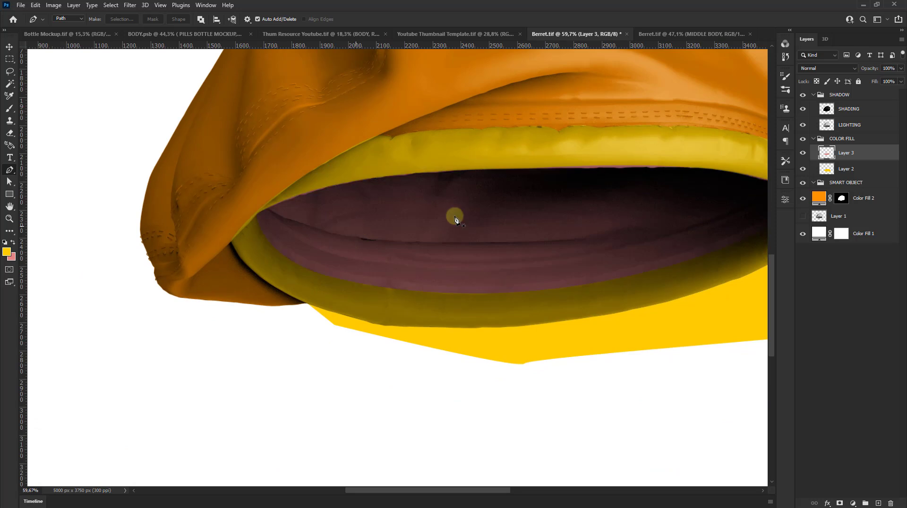
{"action": "left_click", "coordinate": [852, 169]}
{"action": "scroll", "coordinate": [318, 162], "scroll_direction": "up", "scroll_amount": 2}
Step: Trace Pen path anchors along the brim's upper edge at the left fold
{"action": "scroll", "coordinate": [399, 127], "scroll_direction": "up", "scroll_amount": 3}
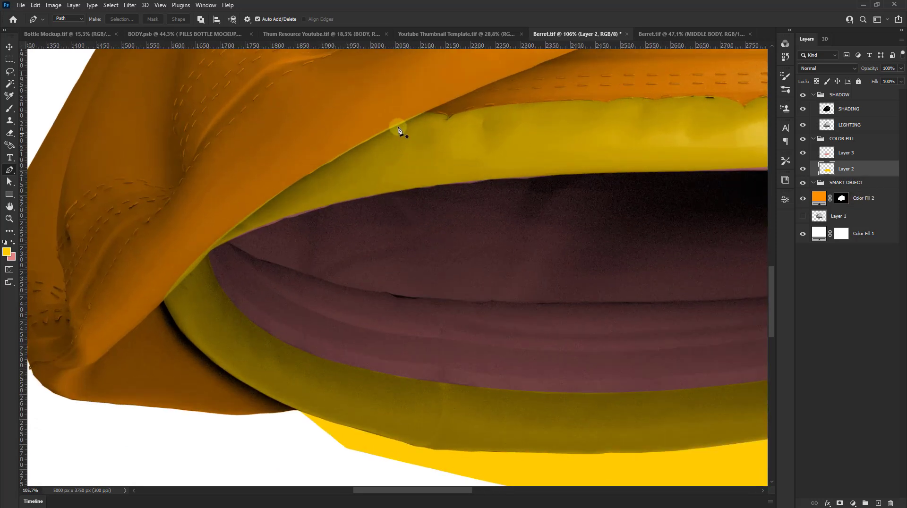
{"action": "scroll", "coordinate": [458, 101], "scroll_direction": "up", "scroll_amount": 3}
{"action": "left_click", "coordinate": [453, 98]}
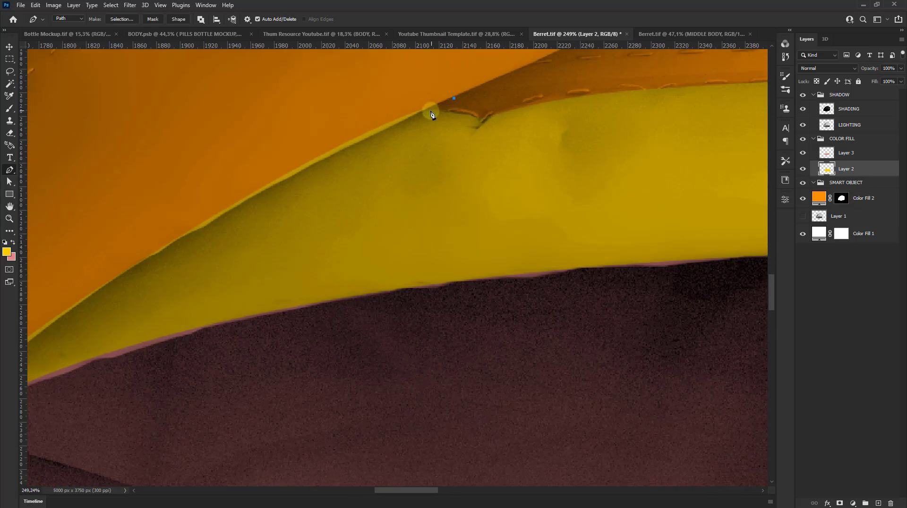
{"action": "left_click", "coordinate": [231, 208]}
{"action": "left_click", "coordinate": [177, 241]}
{"action": "left_click", "coordinate": [122, 273]}
{"action": "scroll", "coordinate": [253, 208], "scroll_direction": "up", "scroll_amount": 2}
{"action": "left_click", "coordinate": [249, 210]}
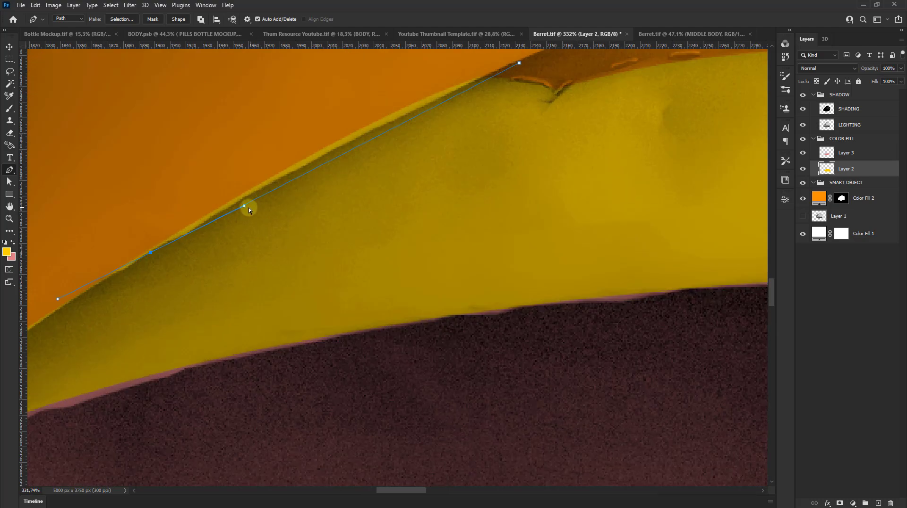
{"action": "left_click_drag", "start_coordinate": [250, 199], "coordinate": [285, 163]}
{"action": "scroll", "coordinate": [306, 153], "scroll_direction": "down", "scroll_amount": 3}
{"action": "scroll", "coordinate": [312, 189], "scroll_direction": "up", "scroll_amount": 3}
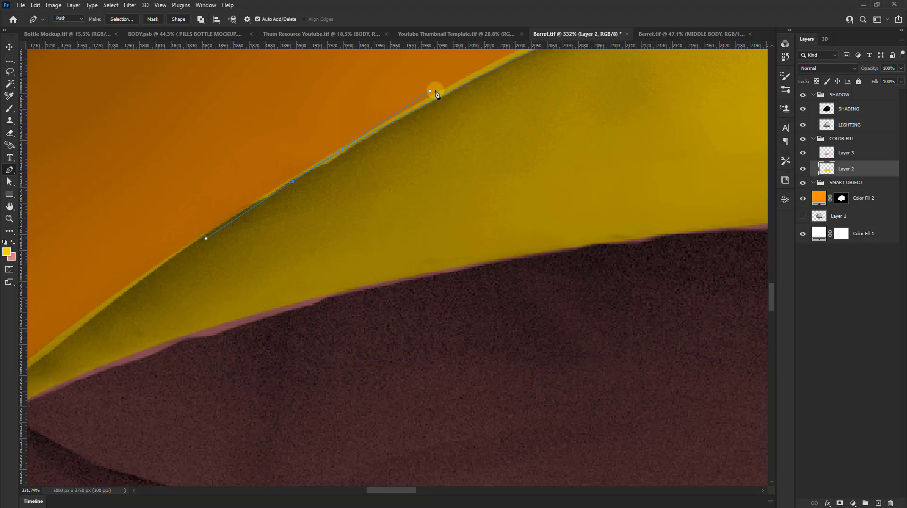
{"action": "scroll", "coordinate": [434, 93], "scroll_direction": "up", "scroll_amount": 2}
{"action": "left_click_drag", "start_coordinate": [428, 94], "coordinate": [452, 89]}
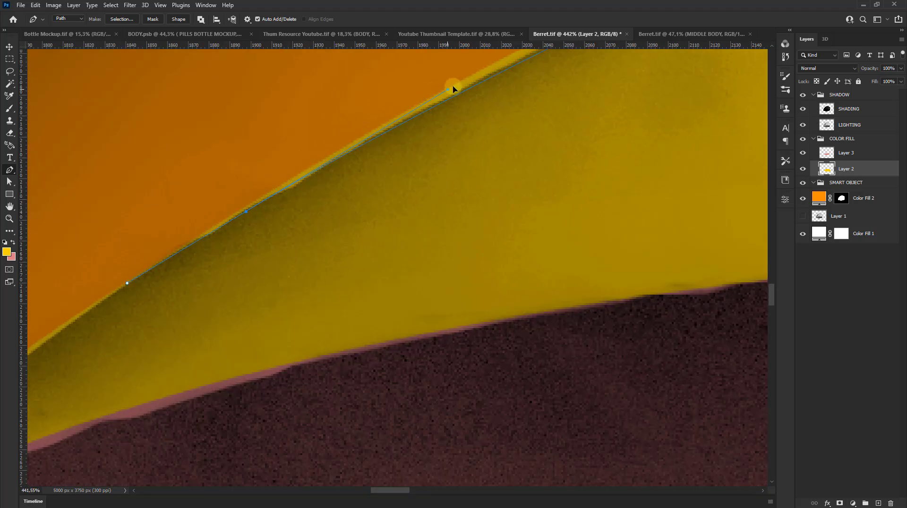
Step: Curve the path around the brim's inner fold corner to enclose the yellow overspill
{"action": "scroll", "coordinate": [462, 80], "scroll_direction": "down", "scroll_amount": 2}
{"action": "scroll", "coordinate": [125, 298], "scroll_direction": "down", "scroll_amount": 2}
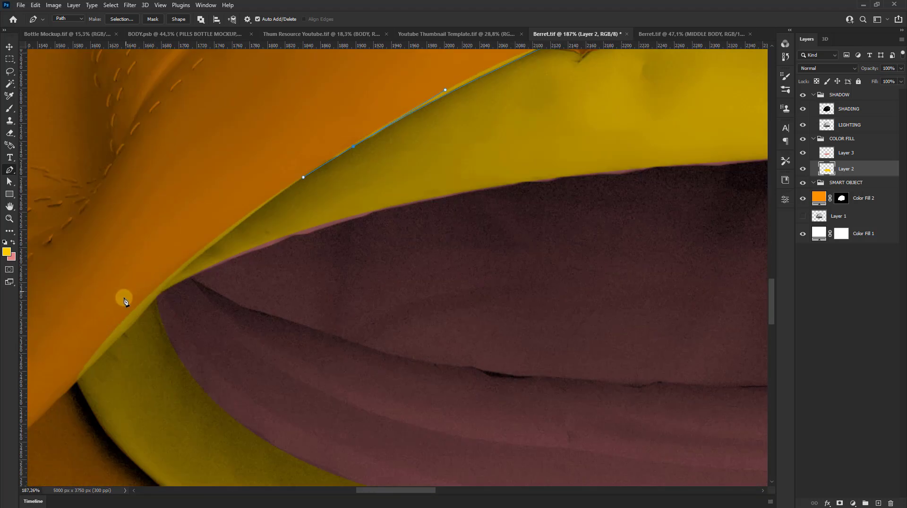
{"action": "left_click_drag", "start_coordinate": [137, 310], "coordinate": [353, 213]}
{"action": "left_click_drag", "start_coordinate": [234, 275], "coordinate": [378, 204]}
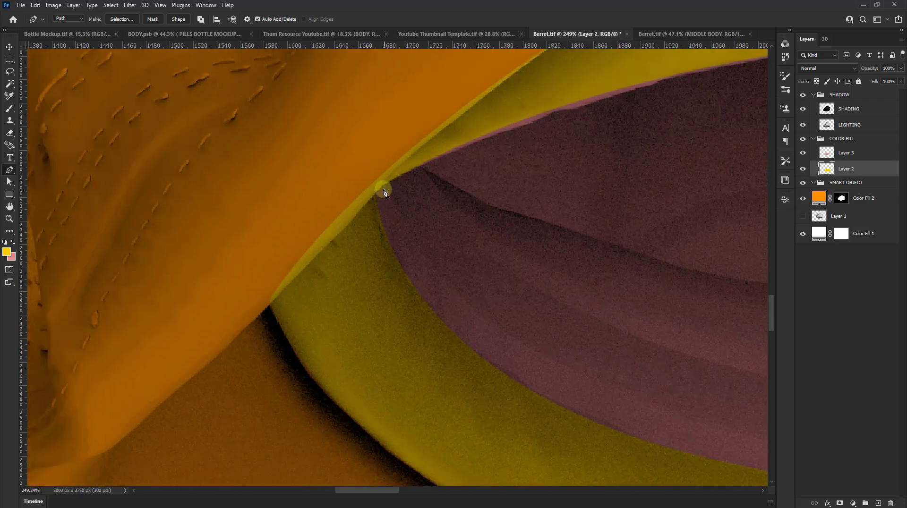
{"action": "left_click", "coordinate": [317, 243]}
{"action": "scroll", "coordinate": [434, 141], "scroll_direction": "up", "scroll_amount": 2}
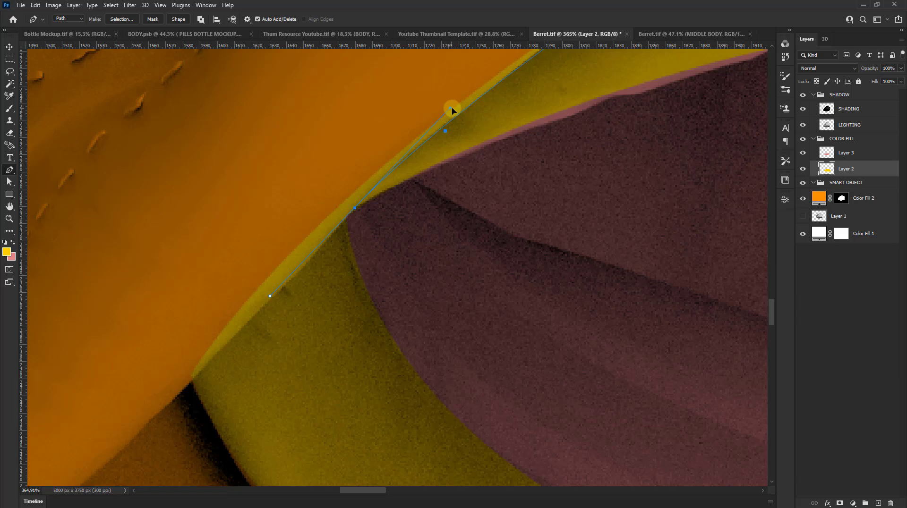
{"action": "left_click_drag", "start_coordinate": [464, 99], "coordinate": [465, 95]}
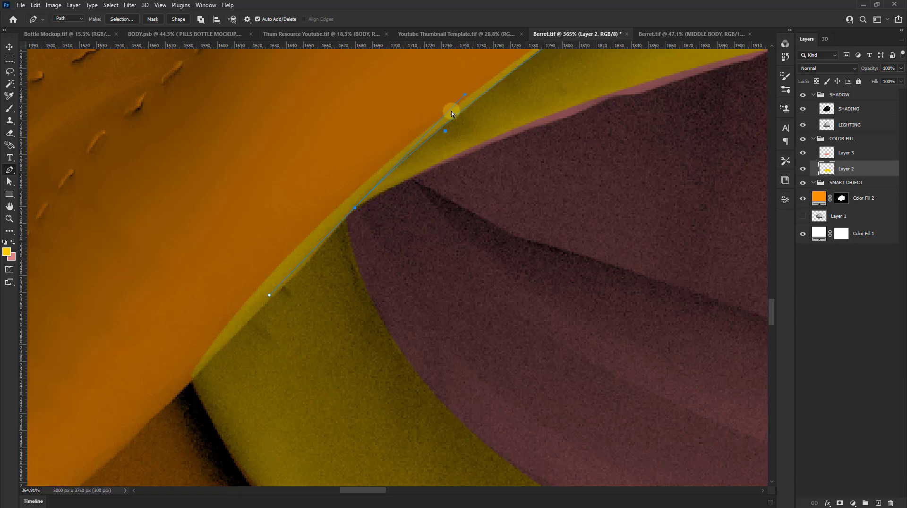
{"action": "left_click", "coordinate": [354, 209], "text": "alt"}
{"action": "scroll", "coordinate": [302, 237], "scroll_direction": "down", "scroll_amount": 2}
{"action": "scroll", "coordinate": [302, 237], "scroll_direction": "left", "scroll_amount": 1}
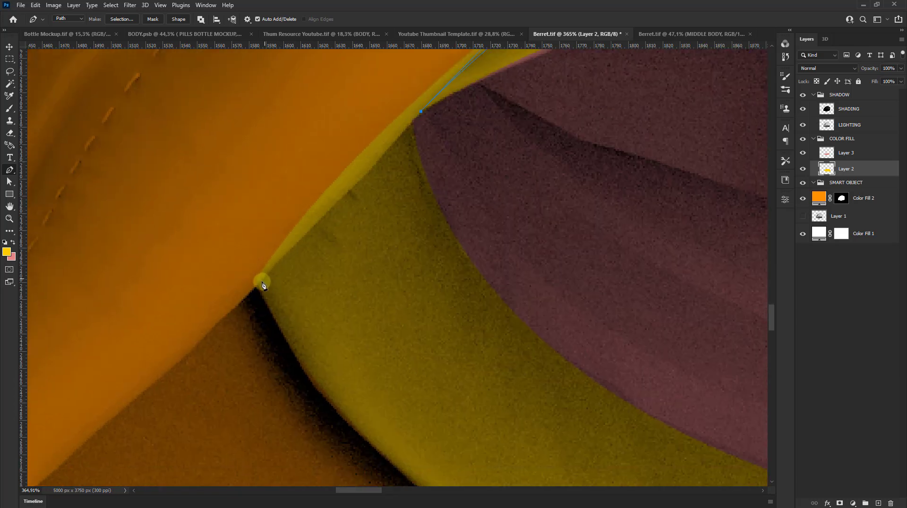
{"action": "left_click_drag", "start_coordinate": [256, 284], "coordinate": [215, 316]}
{"action": "scroll", "coordinate": [213, 324], "scroll_direction": "down", "scroll_amount": 3}
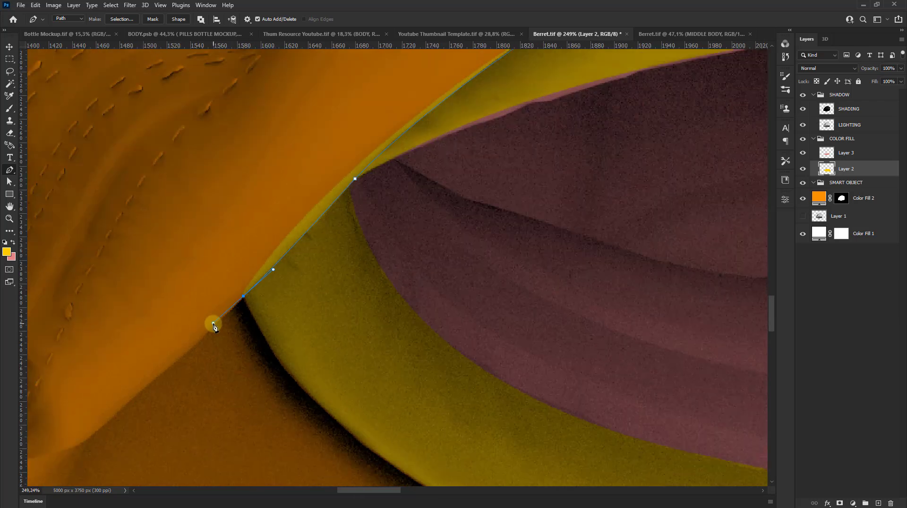
{"action": "scroll", "coordinate": [198, 311], "scroll_direction": "down", "scroll_amount": 3}
{"action": "left_click", "coordinate": [182, 293]}
{"action": "left_click_drag", "start_coordinate": [225, 199], "coordinate": [229, 196]}
{"action": "left_click_drag", "start_coordinate": [271, 166], "coordinate": [364, 104]}
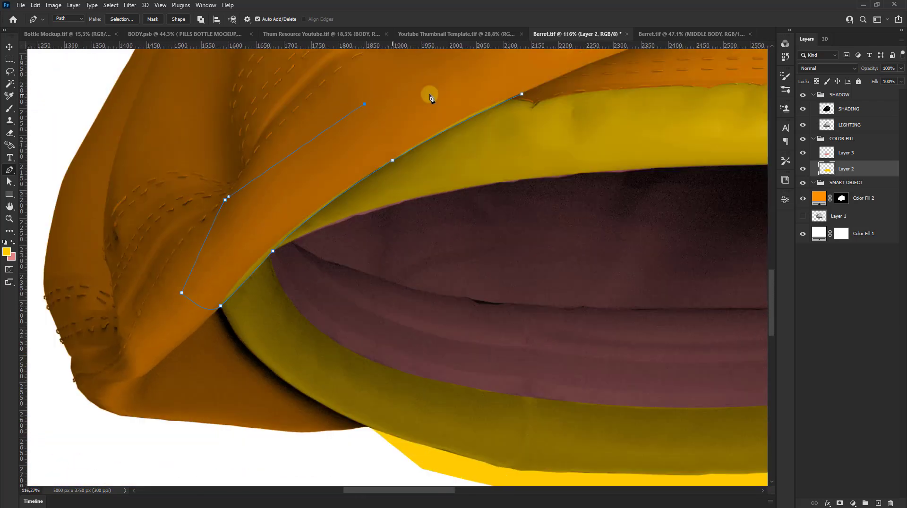
Step: Turn the path into a selection and clear the excess yellow from Layer 2
{"action": "key", "text": "ctrl+Return"}
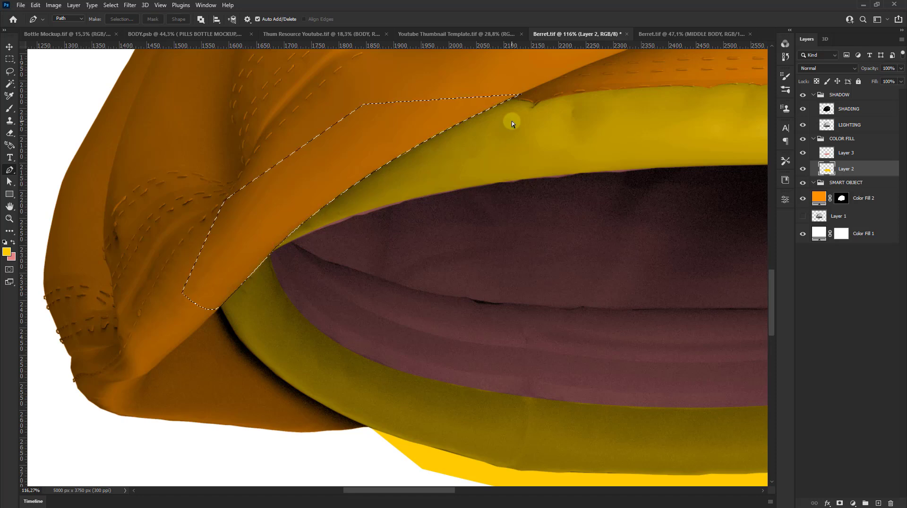
{"action": "key", "text": "ctrl+d"}
{"action": "scroll", "coordinate": [280, 239], "scroll_direction": "down", "scroll_amount": 3}
{"action": "scroll", "coordinate": [255, 237], "scroll_direction": "down", "scroll_amount": 2}
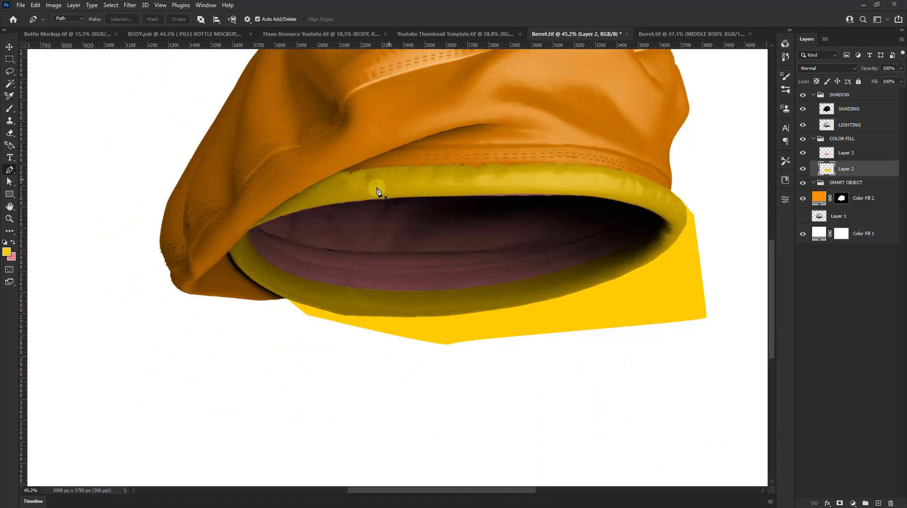
{"action": "scroll", "coordinate": [492, 175], "scroll_direction": "down", "scroll_amount": 2}
{"action": "left_click_drag", "start_coordinate": [492, 174], "coordinate": [438, 201]}
{"action": "scroll", "coordinate": [438, 200], "scroll_direction": "up", "scroll_amount": 2}
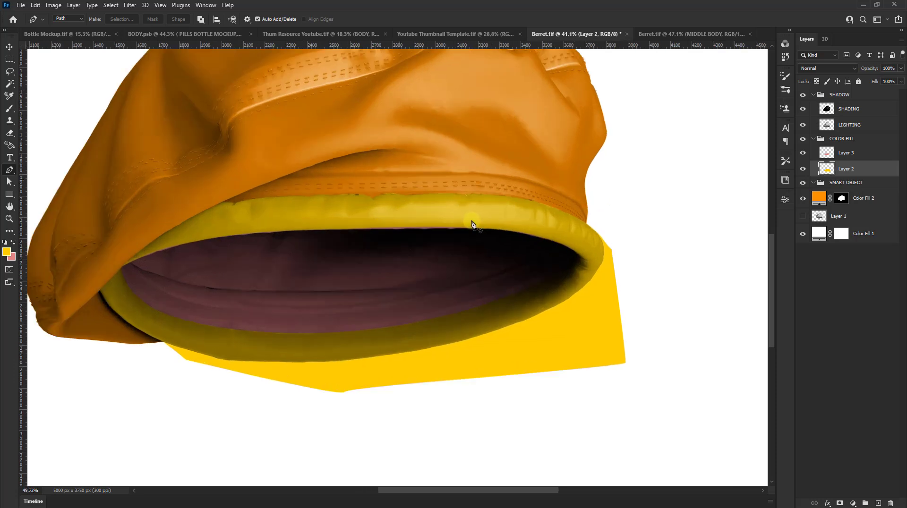
{"action": "scroll", "coordinate": [468, 217], "scroll_direction": "up", "scroll_amount": 2}
{"action": "scroll", "coordinate": [451, 229], "scroll_direction": "up", "scroll_amount": 2}
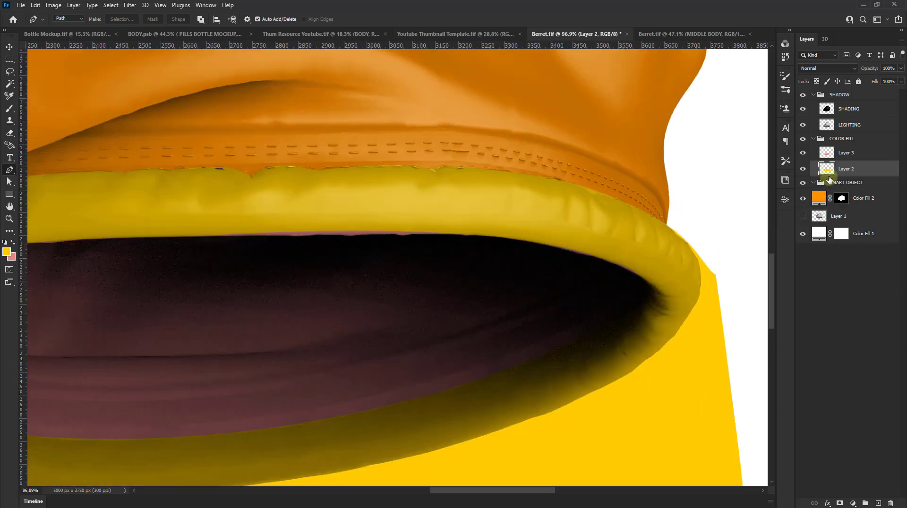
Step: On Layer 3, draw a Pen path hugging the front rim's lower edge
{"action": "left_click", "coordinate": [858, 156]}
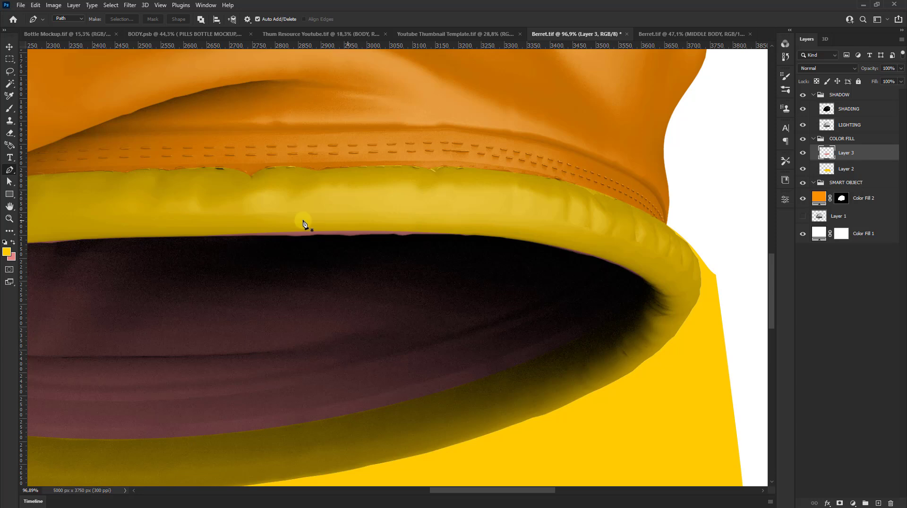
{"action": "scroll", "coordinate": [304, 223], "scroll_direction": "up", "scroll_amount": 2}
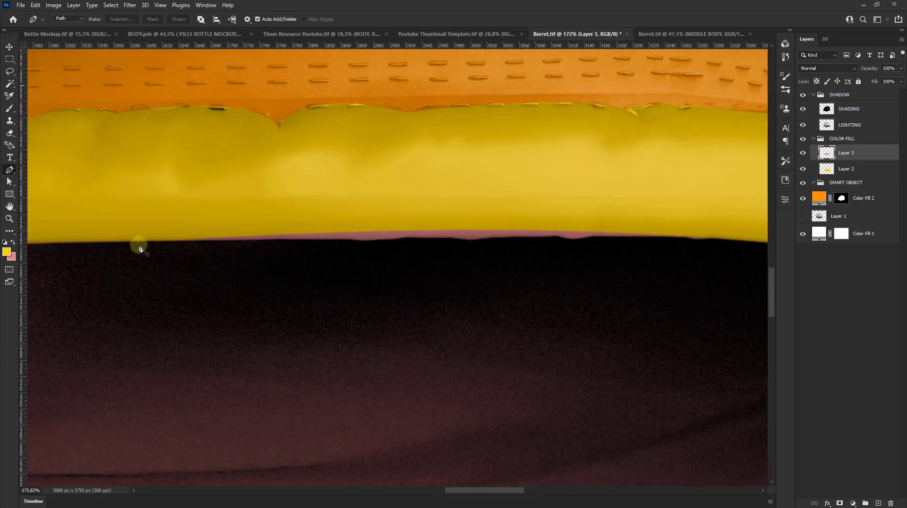
{"action": "left_click", "coordinate": [164, 242]}
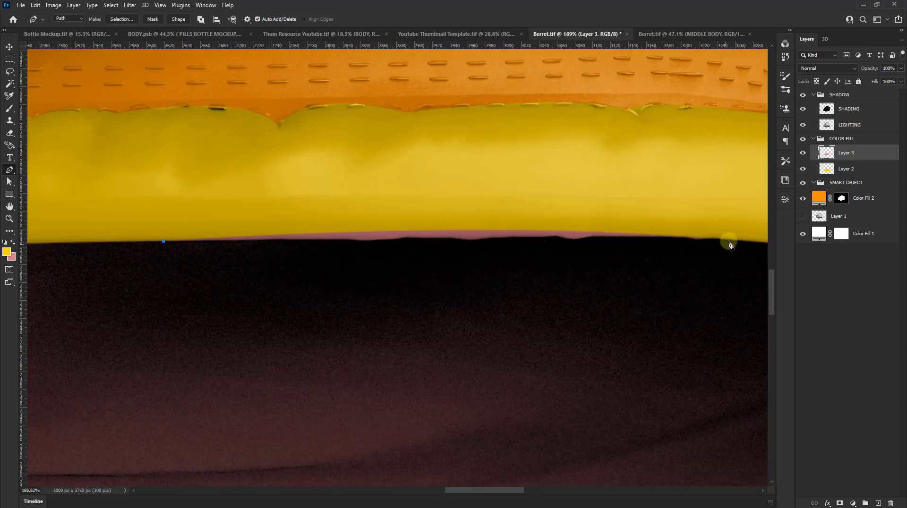
{"action": "left_click_drag", "start_coordinate": [731, 240], "coordinate": [763, 241]}
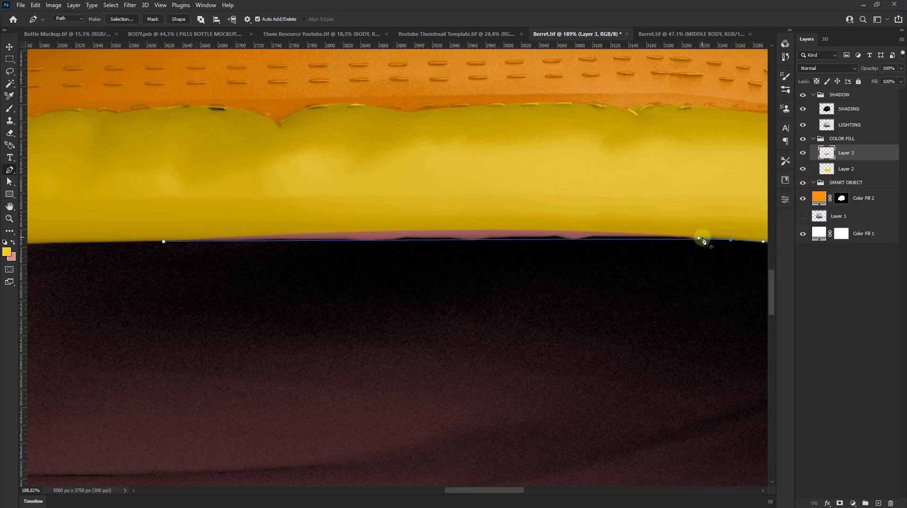
{"action": "left_click_drag", "start_coordinate": [699, 241], "coordinate": [515, 238]}
{"action": "scroll", "coordinate": [507, 237], "scroll_direction": "down", "scroll_amount": 3}
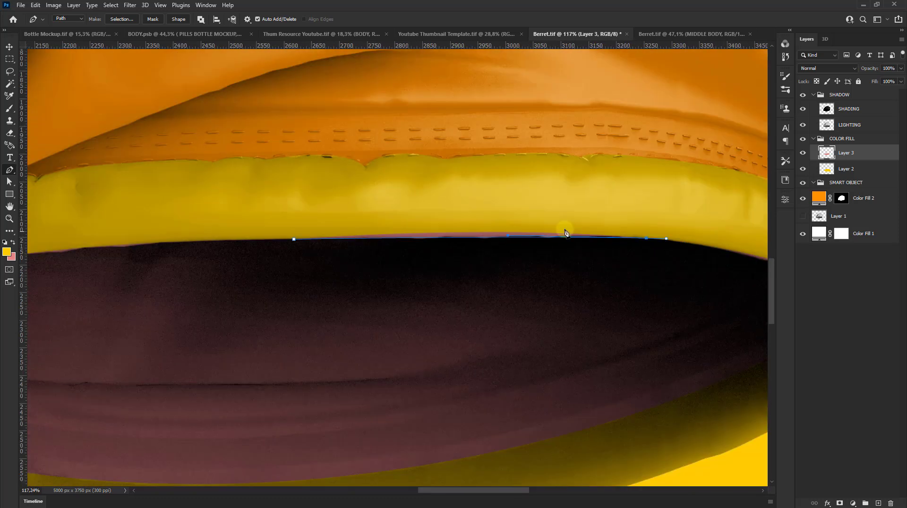
{"action": "scroll", "coordinate": [614, 217], "scroll_direction": "down", "scroll_amount": 2}
{"action": "scroll", "coordinate": [543, 203], "scroll_direction": "up", "scroll_amount": 2}
{"action": "left_click", "coordinate": [485, 191]}
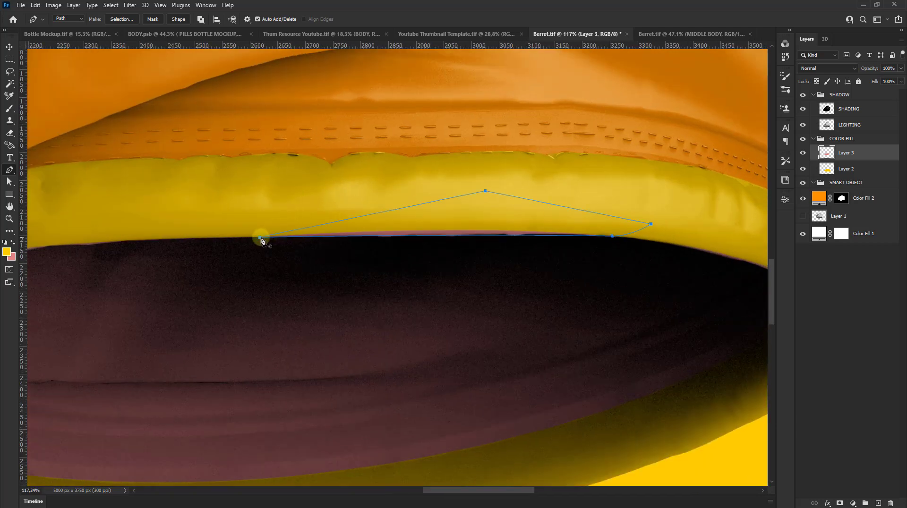
Step: Convert the path to a selection and trim the maroon sliver from Layer 3
{"action": "key", "text": "ctrl+Return"}
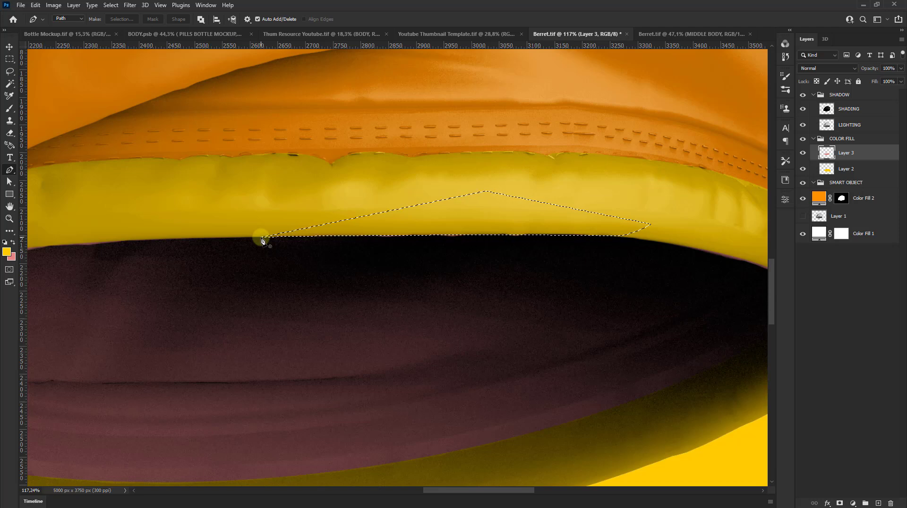
{"action": "scroll", "coordinate": [257, 233], "scroll_direction": "down", "scroll_amount": 2}
{"action": "scroll", "coordinate": [263, 240], "scroll_direction": "down", "scroll_amount": 2}
{"action": "scroll", "coordinate": [504, 316], "scroll_direction": "down", "scroll_amount": 2}
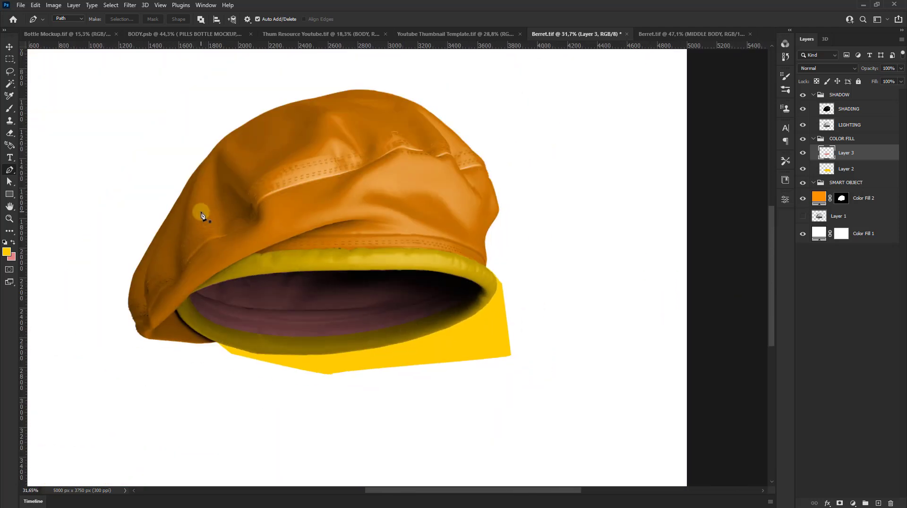
{"action": "scroll", "coordinate": [201, 216], "scroll_direction": "up", "scroll_amount": 1}
{"action": "scroll", "coordinate": [95, 406], "scroll_direction": "up", "scroll_amount": 1}
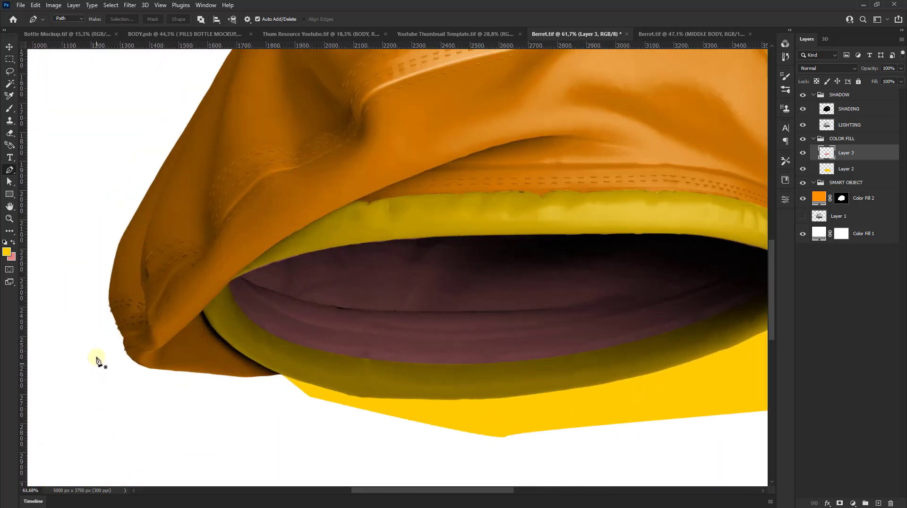
{"action": "scroll", "coordinate": [106, 344], "scroll_direction": "up", "scroll_amount": 2}
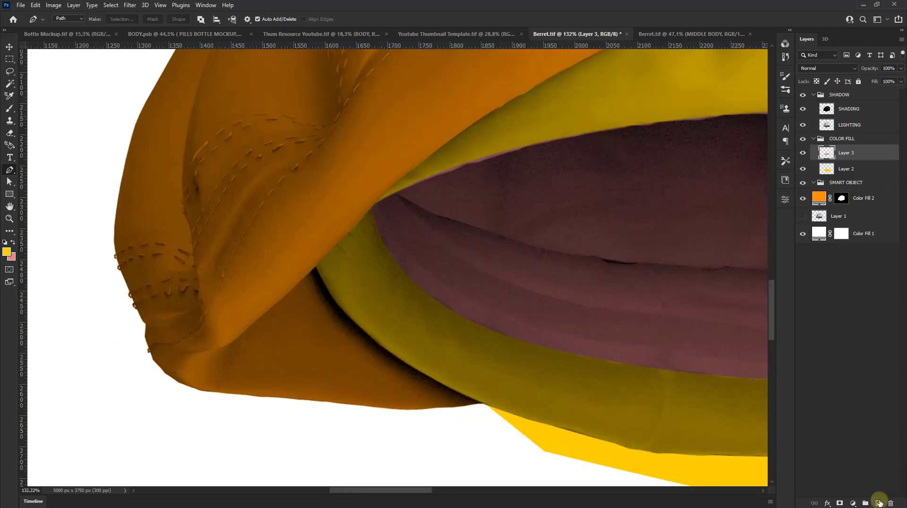
Step: Add a new Layer 4 and set the background colour to teal
{"action": "left_click", "coordinate": [879, 503]}
{"action": "scroll", "coordinate": [94, 302], "scroll_direction": "up", "scroll_amount": 1}
{"action": "scroll", "coordinate": [150, 366], "scroll_direction": "up", "scroll_amount": 1}
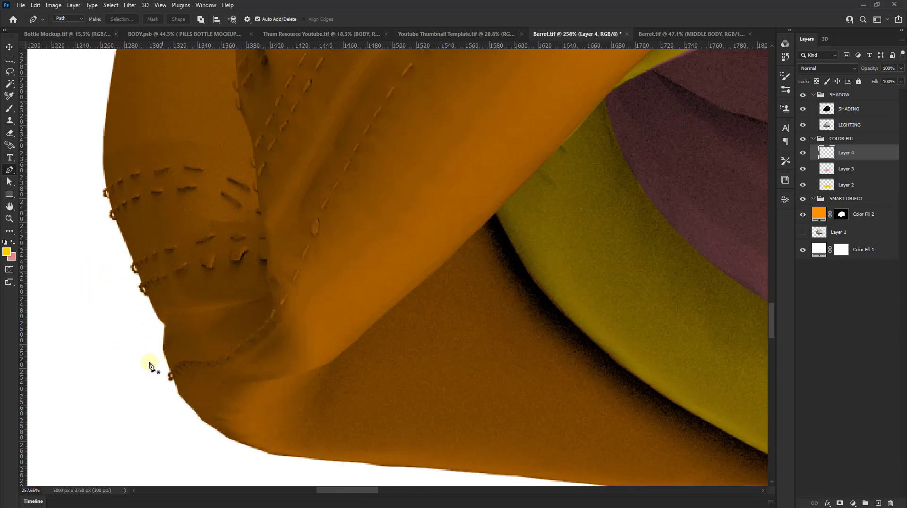
{"action": "left_click", "coordinate": [11, 256]}
{"action": "left_click", "coordinate": [685, 94]}
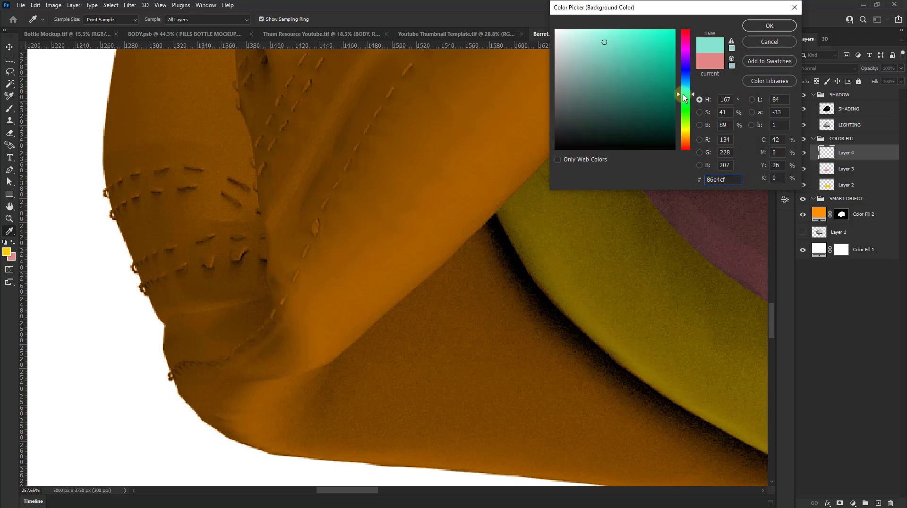
{"action": "left_click", "coordinate": [674, 67]}
{"action": "left_click", "coordinate": [769, 26]}
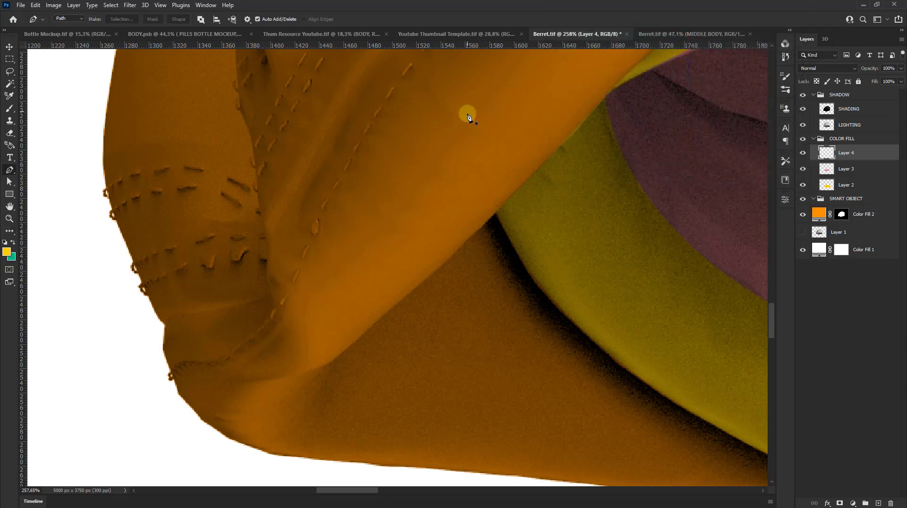
Step: Start a Pen path with curved anchors along the beret's stitched seam
{"action": "key", "text": "p"}
{"action": "scroll", "coordinate": [160, 340], "scroll_direction": "up", "scroll_amount": 3}
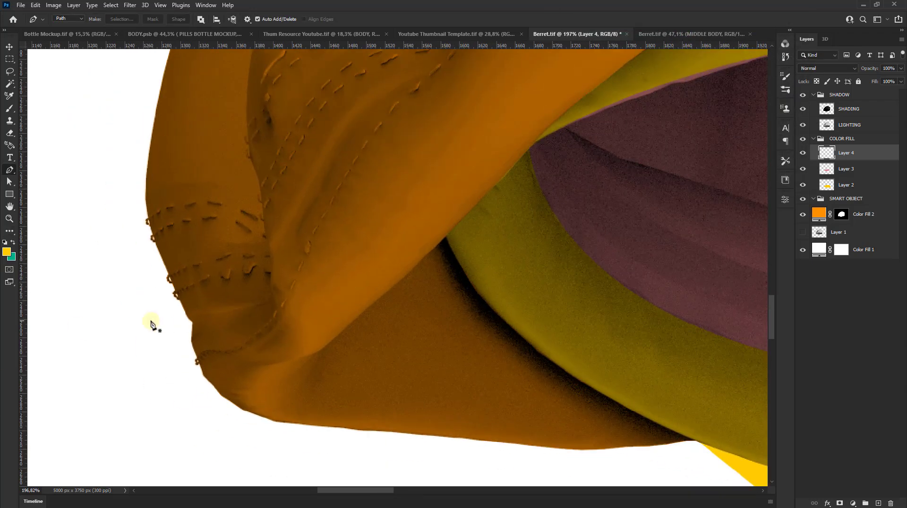
{"action": "scroll", "coordinate": [165, 352], "scroll_direction": "up", "scroll_amount": 1}
{"action": "left_click", "coordinate": [180, 367]}
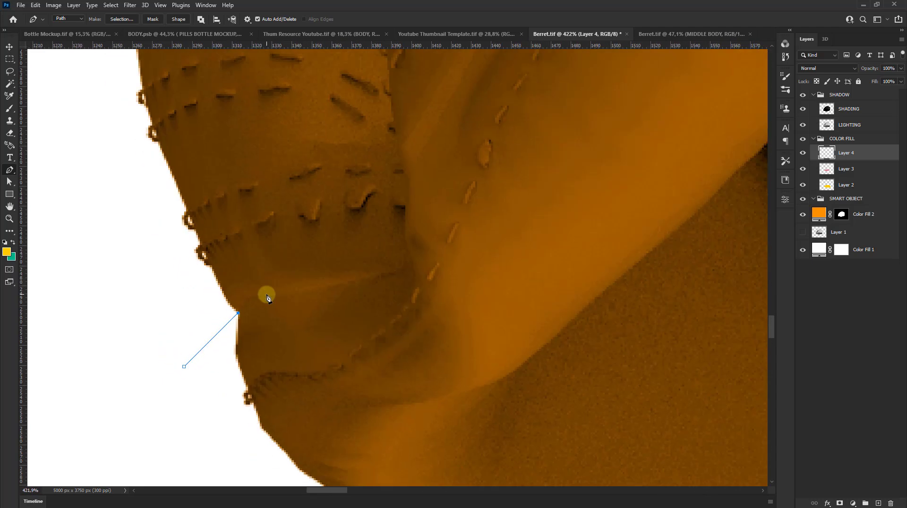
{"action": "left_click_drag", "start_coordinate": [271, 296], "coordinate": [321, 296]}
{"action": "mouse_move", "coordinate": [417, 261]}
{"action": "left_mouse_down"}
{"action": "mouse_move", "coordinate": [452, 238]}
{"action": "mouse_move", "coordinate": [364, 330]}
{"action": "left_mouse_up"}
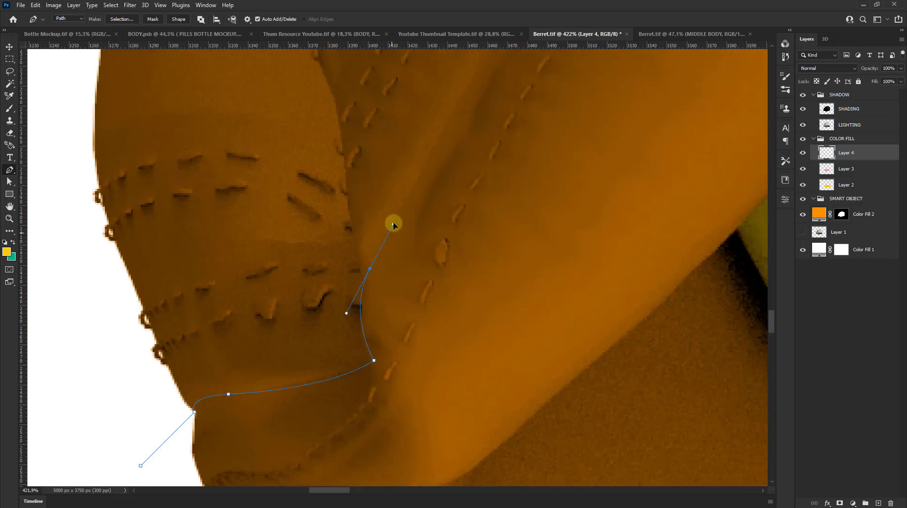
{"action": "scroll", "coordinate": [395, 213], "scroll_direction": "down", "scroll_amount": 2}
{"action": "left_click_drag", "start_coordinate": [395, 213], "coordinate": [324, 367]}
{"action": "scroll", "coordinate": [407, 252], "scroll_direction": "up", "scroll_amount": 2}
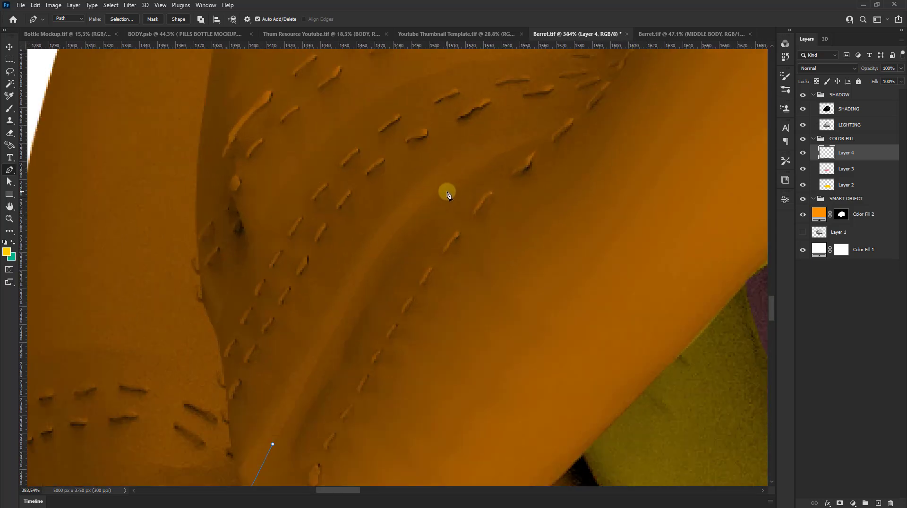
{"action": "mouse_move", "coordinate": [455, 180]}
{"action": "left_mouse_down"}
{"action": "mouse_move", "coordinate": [551, 113]}
{"action": "mouse_move", "coordinate": [405, 357]}
{"action": "mouse_move", "coordinate": [474, 261]}
{"action": "left_mouse_up"}
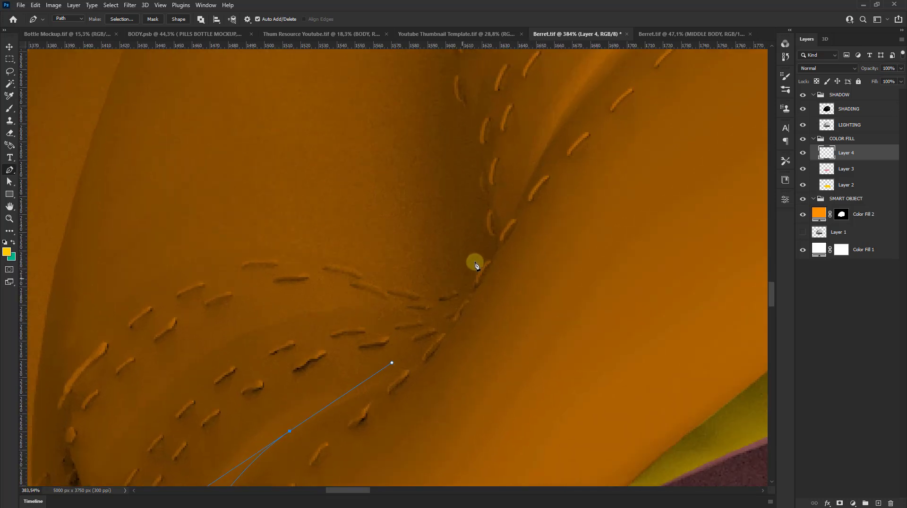
{"action": "left_click_drag", "start_coordinate": [525, 195], "coordinate": [544, 159]}
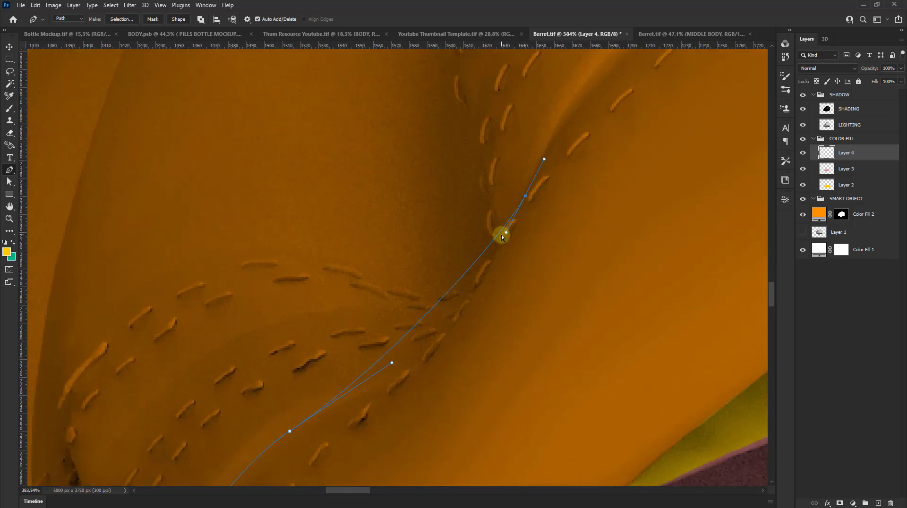
{"action": "mouse_move", "coordinate": [509, 235]}
{"action": "left_mouse_down"}
{"action": "mouse_move", "coordinate": [486, 302]}
{"action": "mouse_move", "coordinate": [468, 322]}
{"action": "left_mouse_up"}
{"action": "scroll", "coordinate": [467, 322], "scroll_direction": "down", "scroll_amount": 2}
{"action": "scroll", "coordinate": [470, 320], "scroll_direction": "down", "scroll_amount": 2}
Step: Continue the seam path around the fold and onto the upper band
{"action": "left_click_drag", "start_coordinate": [519, 251], "coordinate": [338, 310]}
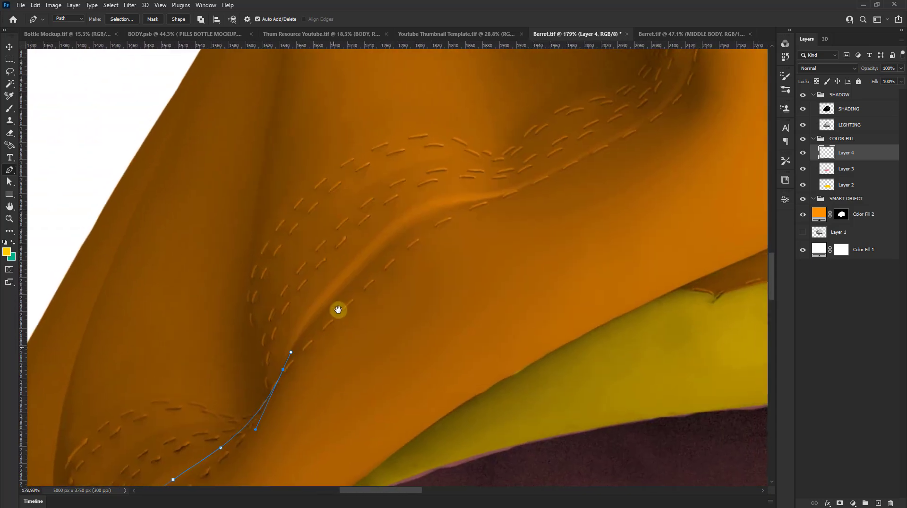
{"action": "scroll", "coordinate": [338, 310], "scroll_direction": "up", "scroll_amount": 2}
{"action": "mouse_move", "coordinate": [466, 194]}
{"action": "left_mouse_down"}
{"action": "mouse_move", "coordinate": [550, 166]}
{"action": "mouse_move", "coordinate": [348, 285]}
{"action": "left_mouse_up"}
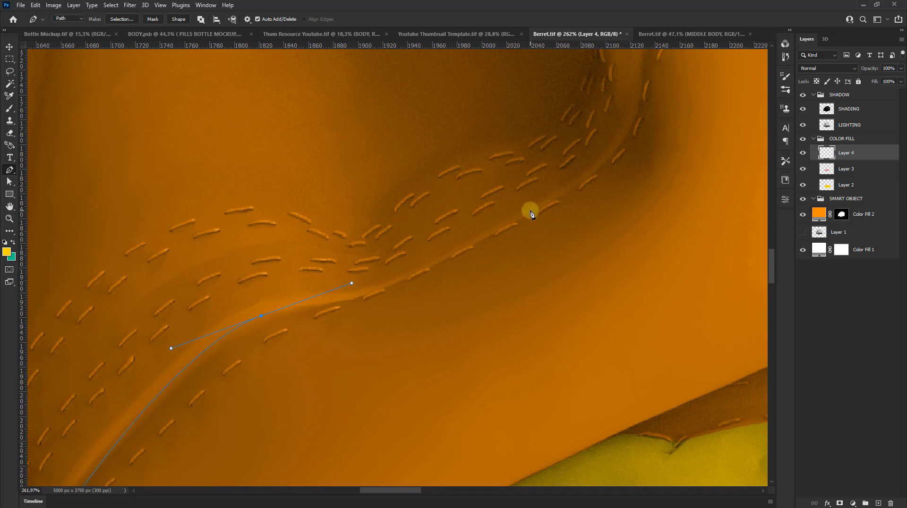
{"action": "scroll", "coordinate": [528, 209], "scroll_direction": "up", "scroll_amount": 1}
{"action": "left_click_drag", "start_coordinate": [576, 189], "coordinate": [610, 167]}
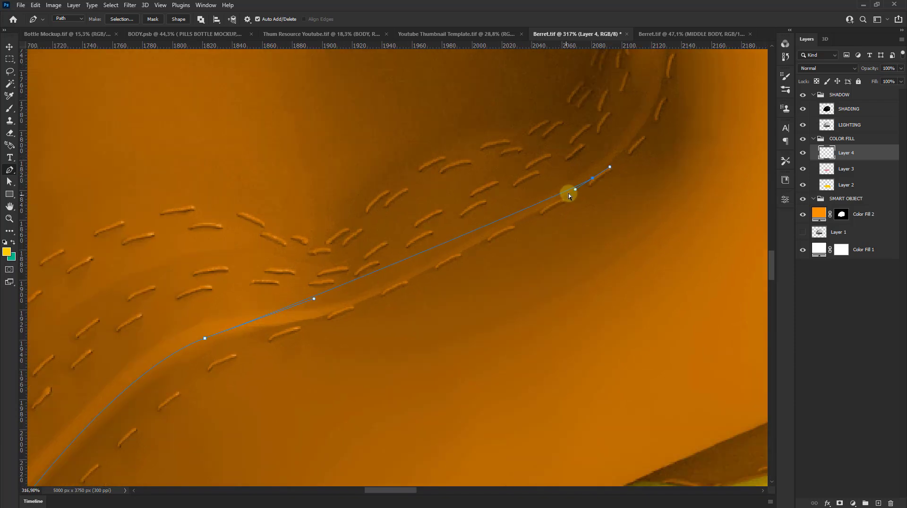
{"action": "left_click_drag", "start_coordinate": [575, 193], "coordinate": [329, 343]}
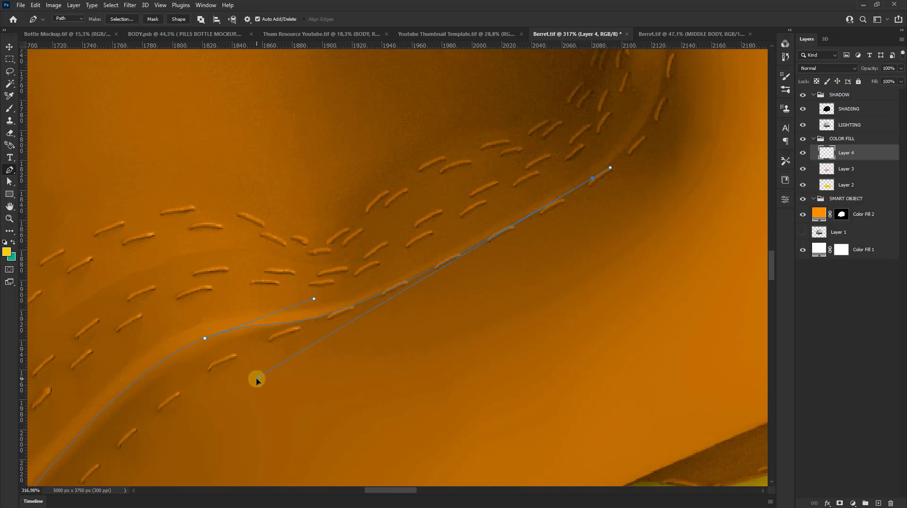
{"action": "scroll", "coordinate": [399, 328], "scroll_direction": "down", "scroll_amount": 3}
{"action": "scroll", "coordinate": [518, 192], "scroll_direction": "up", "scroll_amount": 4}
{"action": "left_click_drag", "start_coordinate": [500, 153], "coordinate": [411, 304]}
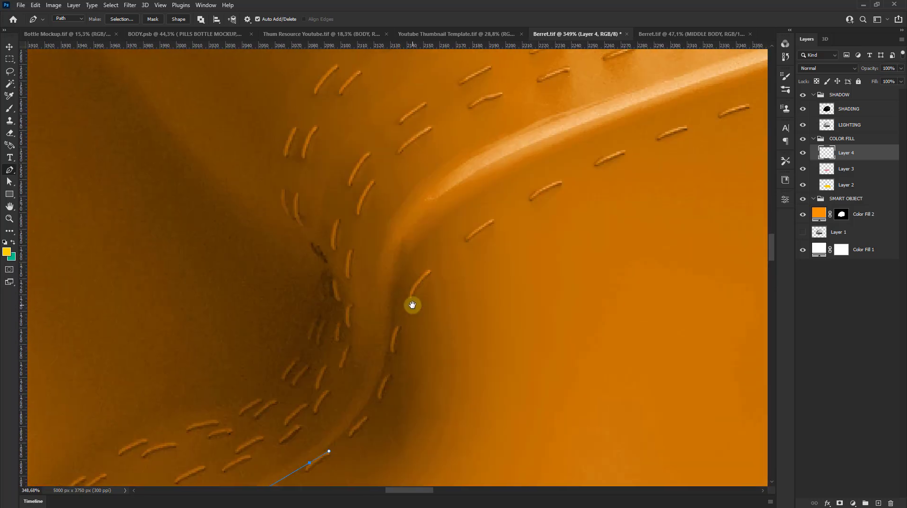
{"action": "left_click_drag", "start_coordinate": [398, 248], "coordinate": [403, 227]}
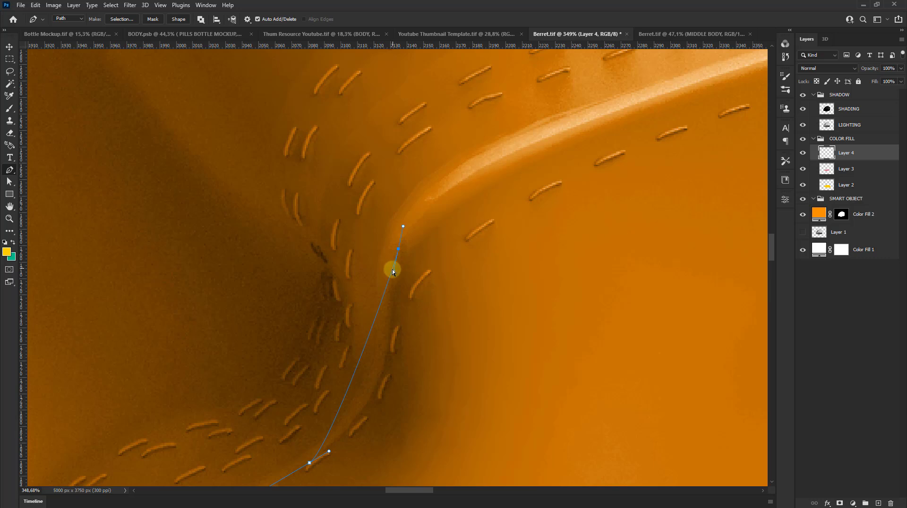
{"action": "mouse_move", "coordinate": [394, 274]}
{"action": "left_mouse_down"}
{"action": "mouse_move", "coordinate": [390, 432]}
{"action": "mouse_move", "coordinate": [401, 410]}
{"action": "left_mouse_up"}
{"action": "scroll", "coordinate": [413, 336], "scroll_direction": "down", "scroll_amount": 2}
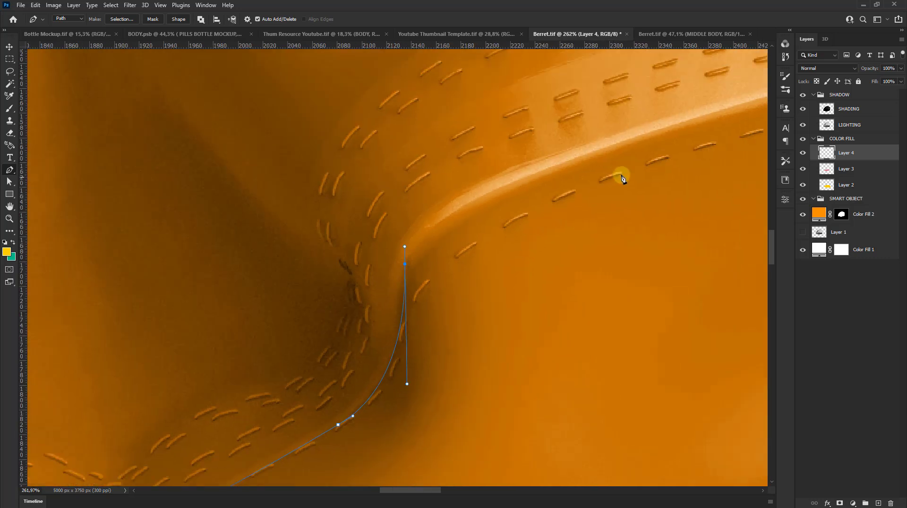
{"action": "left_click_drag", "start_coordinate": [677, 120], "coordinate": [687, 119]}
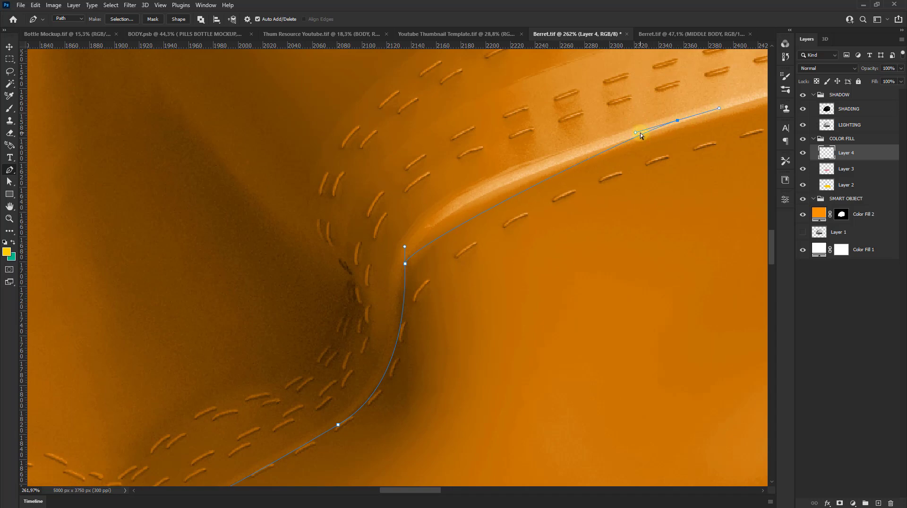
{"action": "scroll", "coordinate": [453, 203], "scroll_direction": "down", "scroll_amount": 2}
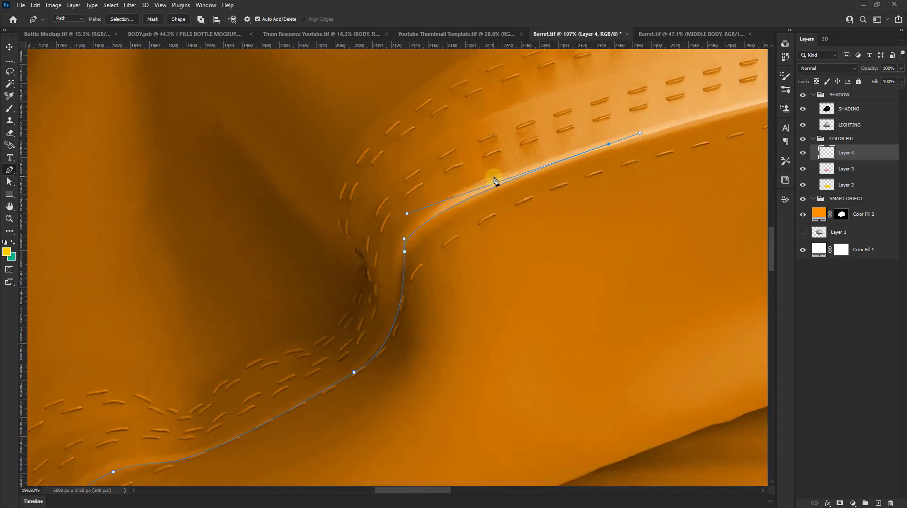
{"action": "scroll", "coordinate": [453, 206], "scroll_direction": "down", "scroll_amount": 3}
{"action": "scroll", "coordinate": [627, 142], "scroll_direction": "up", "scroll_amount": 2}
Step: Add smooth anchors along the seam up to a corner point at its peak
{"action": "scroll", "coordinate": [397, 269], "scroll_direction": "up", "scroll_amount": 1}
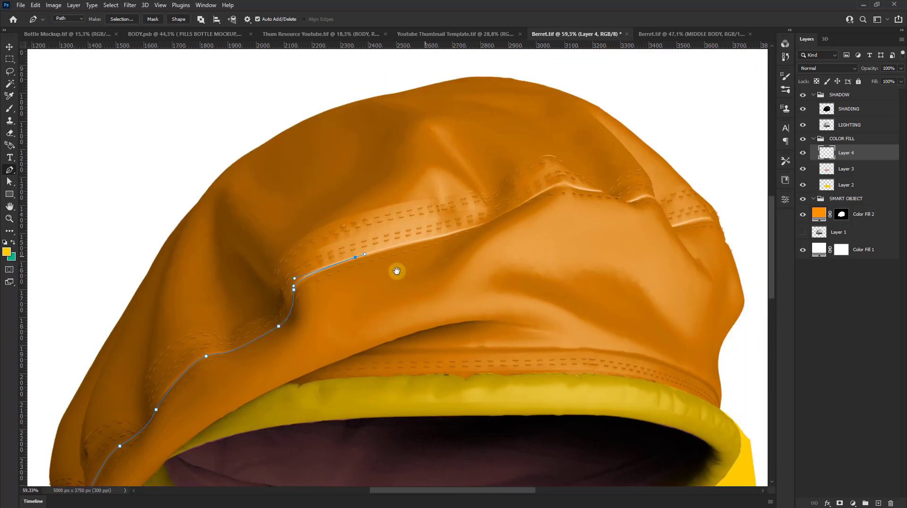
{"action": "left_click_drag", "start_coordinate": [397, 269], "coordinate": [286, 287]}
{"action": "scroll", "coordinate": [287, 287], "scroll_direction": "up", "scroll_amount": 2}
{"action": "scroll", "coordinate": [293, 291], "scroll_direction": "up", "scroll_amount": 2}
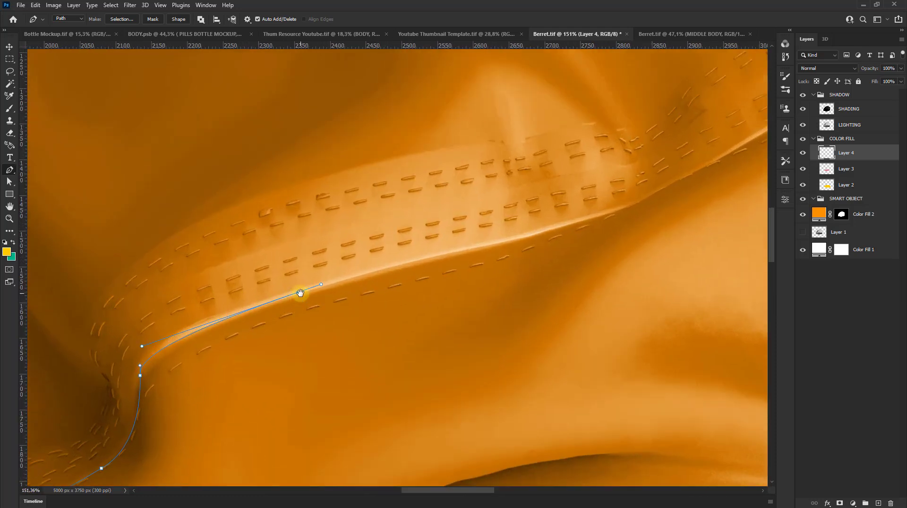
{"action": "left_click_drag", "start_coordinate": [610, 214], "coordinate": [661, 198]}
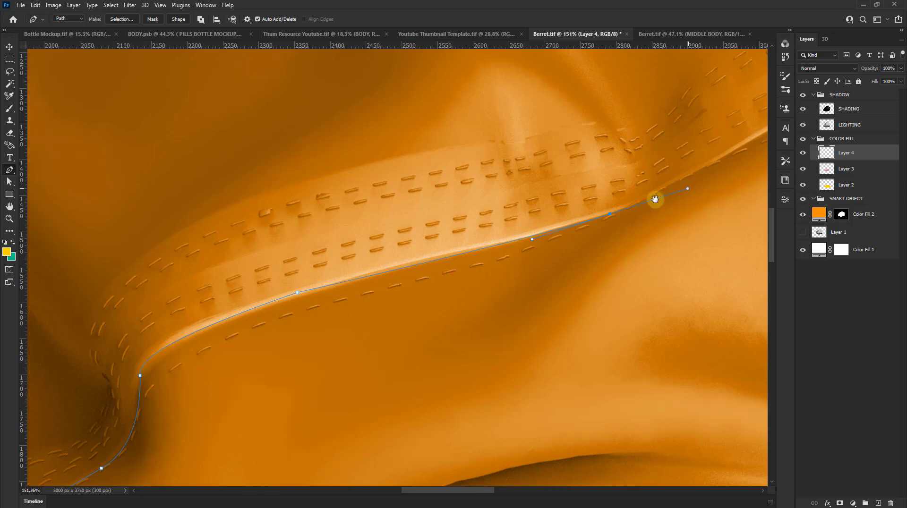
{"action": "scroll", "coordinate": [687, 190], "scroll_direction": "up", "scroll_amount": 2}
{"action": "left_click_drag", "start_coordinate": [327, 289], "coordinate": [337, 282]}
{"action": "left_click", "coordinate": [380, 254]}
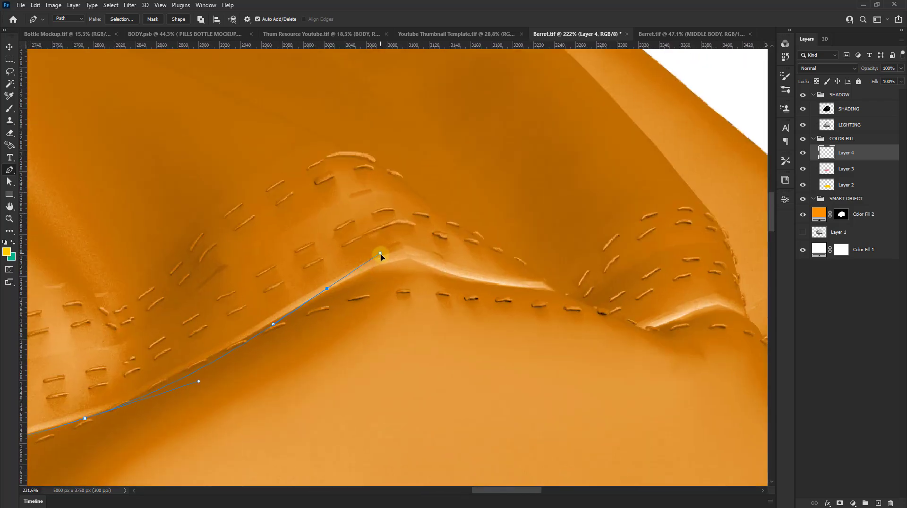
{"action": "scroll", "coordinate": [200, 383], "scroll_direction": "up", "scroll_amount": 1}
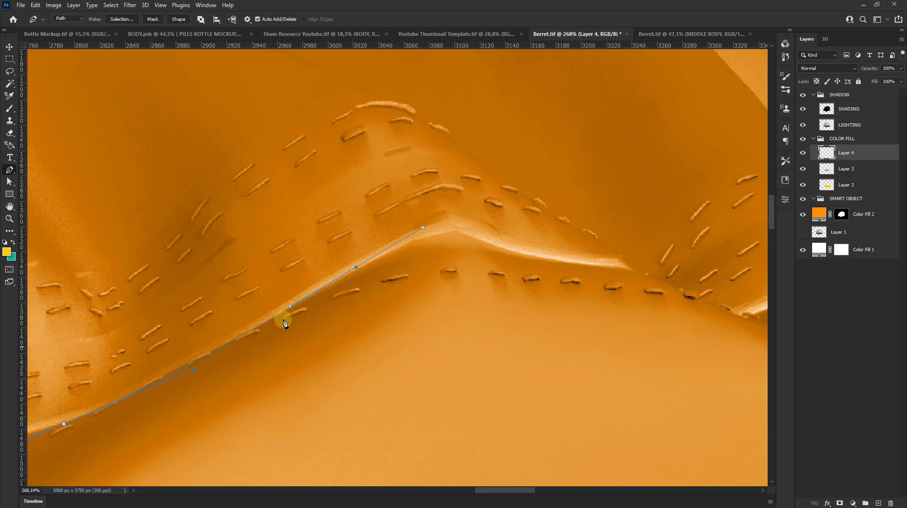
{"action": "scroll", "coordinate": [283, 318], "scroll_direction": "down", "scroll_amount": 4}
{"action": "scroll", "coordinate": [237, 367], "scroll_direction": "up", "scroll_amount": 3}
{"action": "scroll", "coordinate": [336, 328], "scroll_direction": "left", "scroll_amount": 3}
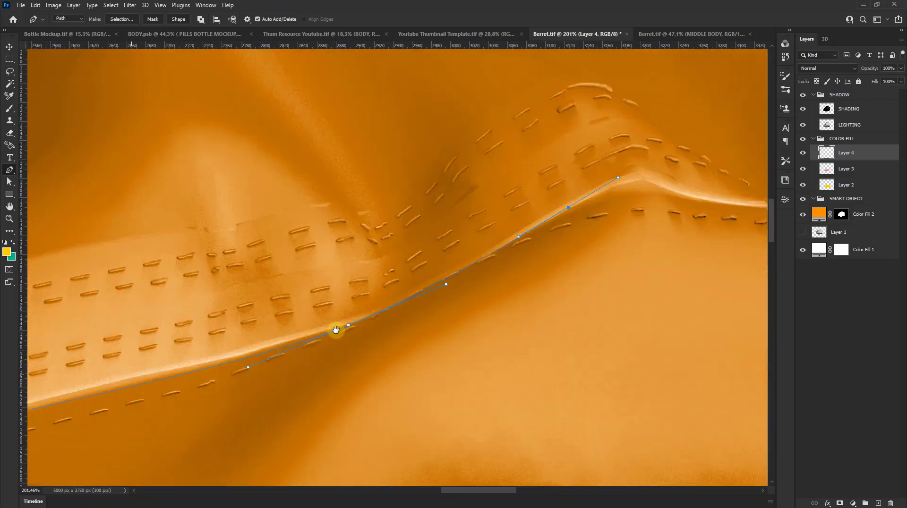
{"action": "scroll", "coordinate": [277, 363], "scroll_direction": "up", "scroll_amount": 2}
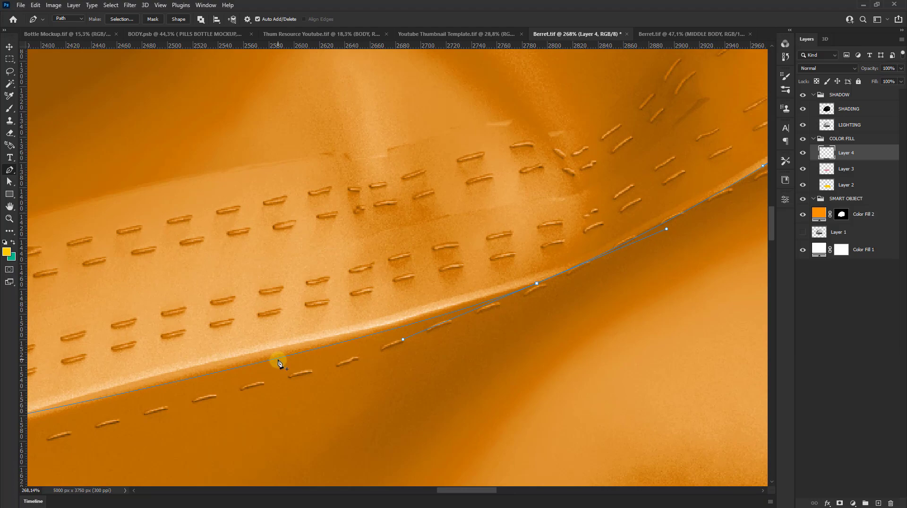
{"action": "scroll", "coordinate": [283, 350], "scroll_direction": "down", "scroll_amount": 1}
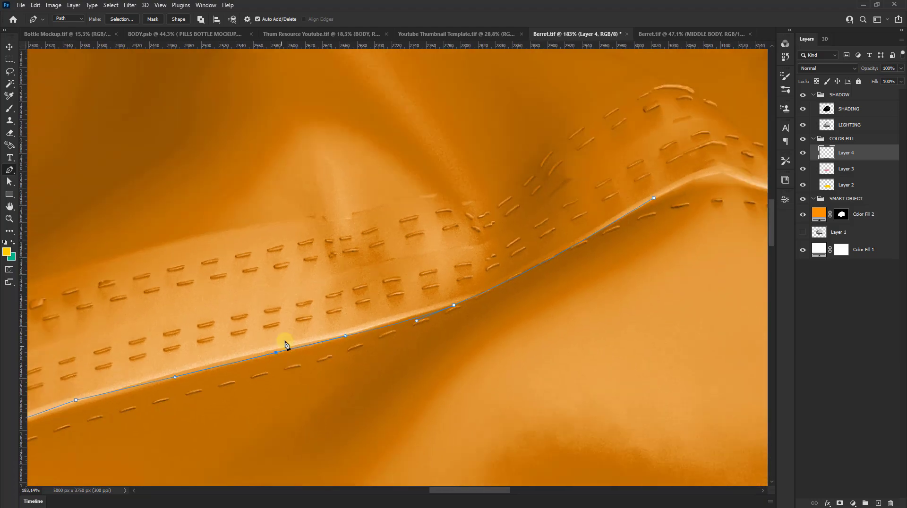
{"action": "scroll", "coordinate": [286, 347], "scroll_direction": "down", "scroll_amount": 3}
{"action": "scroll", "coordinate": [590, 264], "scroll_direction": "up", "scroll_amount": 3}
{"action": "scroll", "coordinate": [590, 265], "scroll_direction": "up", "scroll_amount": 2}
{"action": "scroll", "coordinate": [492, 239], "scroll_direction": "up", "scroll_amount": 2}
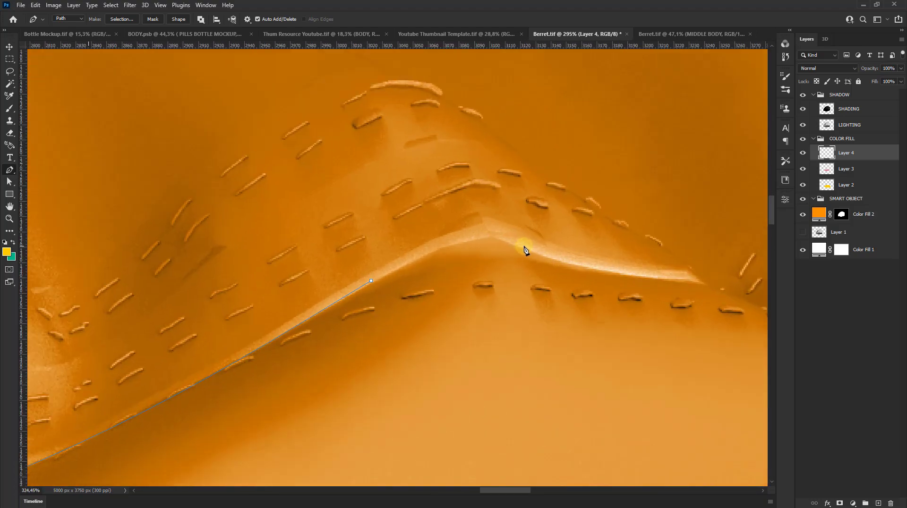
Step: Carry the path past the peak, down the fold and crease, looping beneath the brim
{"action": "mouse_move", "coordinate": [528, 248]}
{"action": "left_mouse_down"}
{"action": "mouse_move", "coordinate": [576, 269]}
{"action": "mouse_move", "coordinate": [288, 299]}
{"action": "left_mouse_up"}
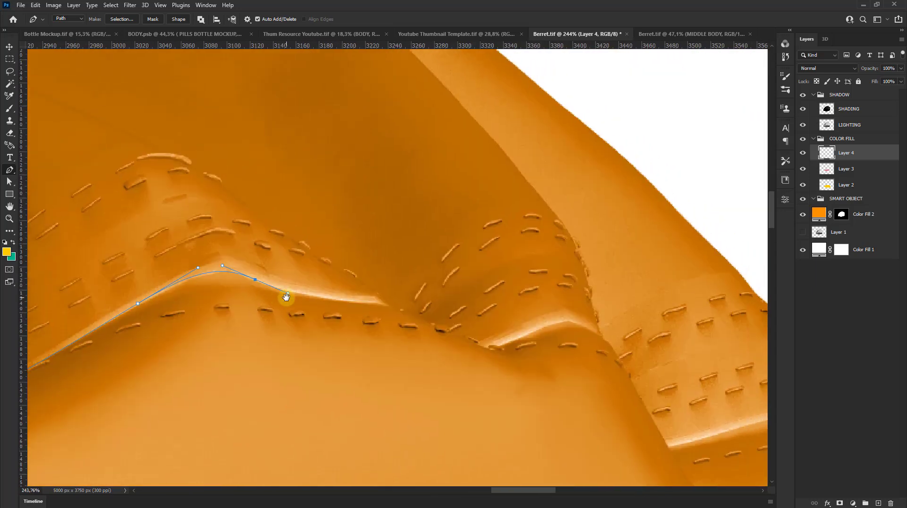
{"action": "left_click_drag", "start_coordinate": [357, 303], "coordinate": [402, 307]}
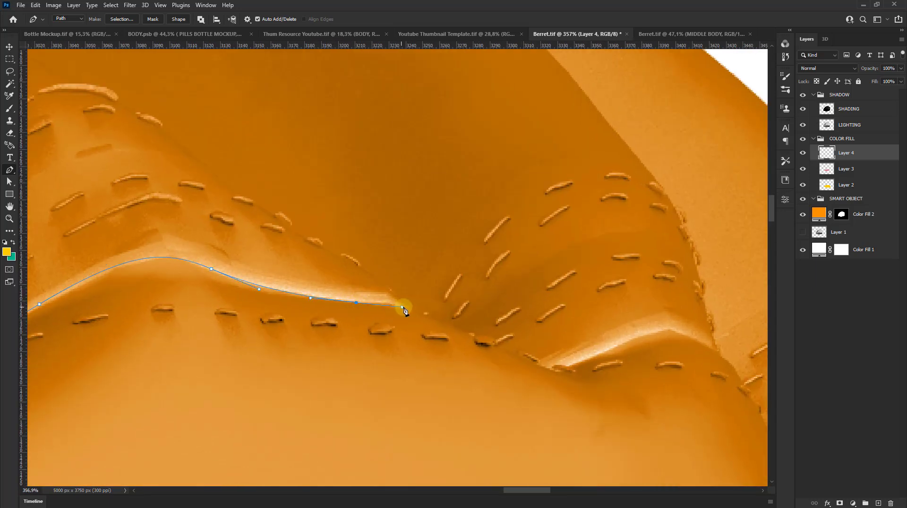
{"action": "left_click_drag", "start_coordinate": [470, 333], "coordinate": [483, 344]}
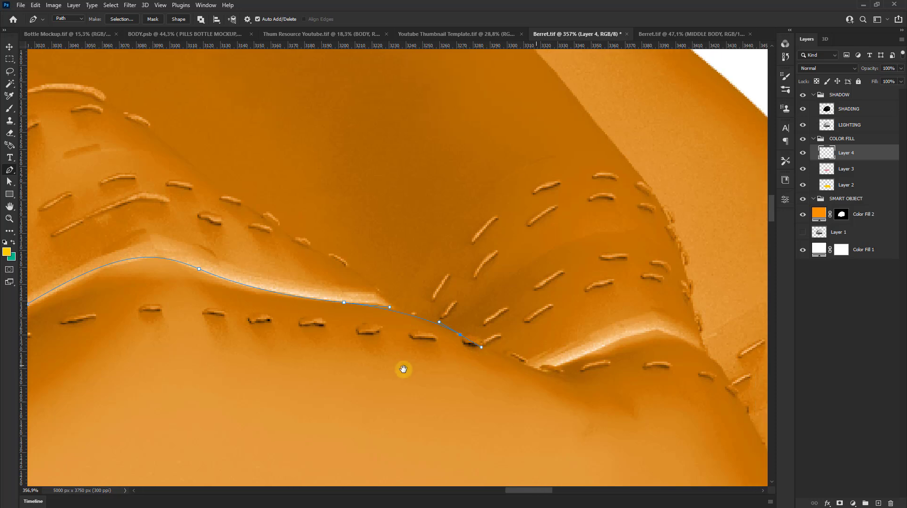
{"action": "scroll", "coordinate": [397, 373], "scroll_direction": "up", "scroll_amount": 2}
{"action": "left_click_drag", "start_coordinate": [448, 360], "coordinate": [526, 329]}
{"action": "scroll", "coordinate": [533, 326], "scroll_direction": "down", "scroll_amount": 3}
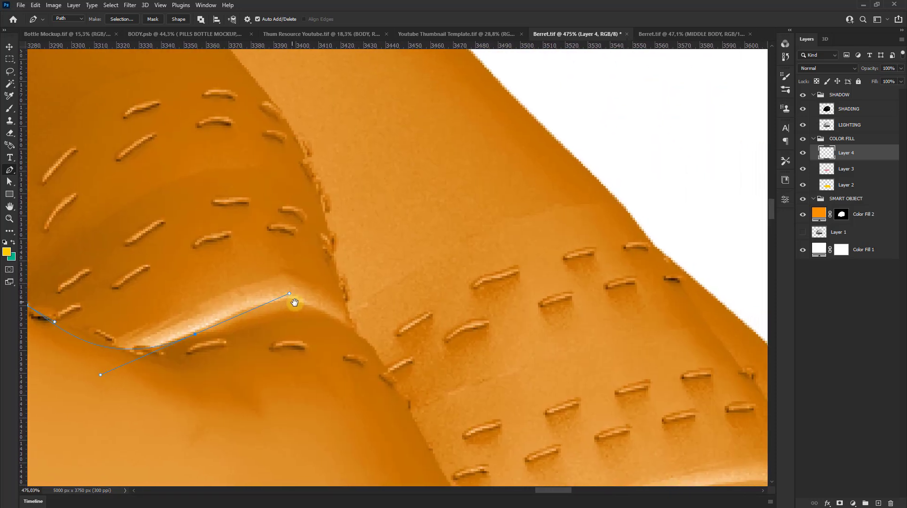
{"action": "scroll", "coordinate": [329, 320], "scroll_direction": "up", "scroll_amount": 2}
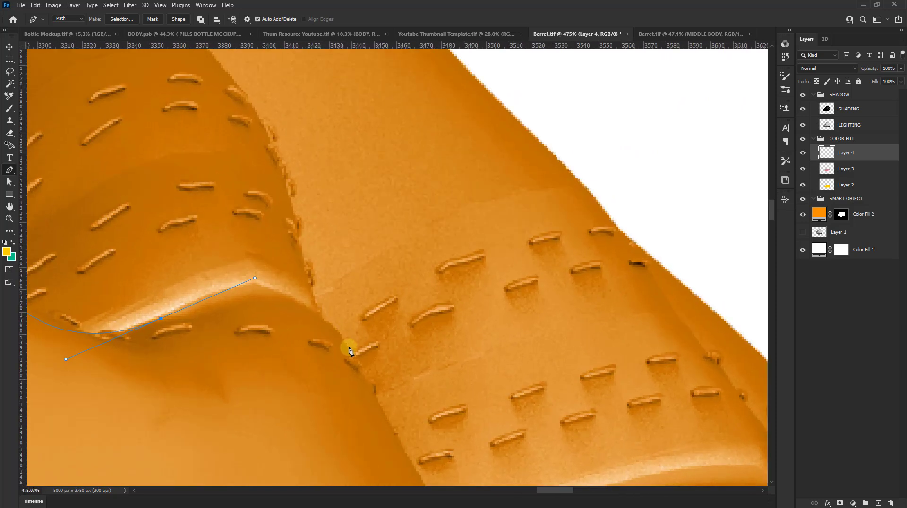
{"action": "mouse_move", "coordinate": [350, 351]}
{"action": "left_mouse_down"}
{"action": "mouse_move", "coordinate": [381, 415]}
{"action": "mouse_move", "coordinate": [404, 437]}
{"action": "left_mouse_up"}
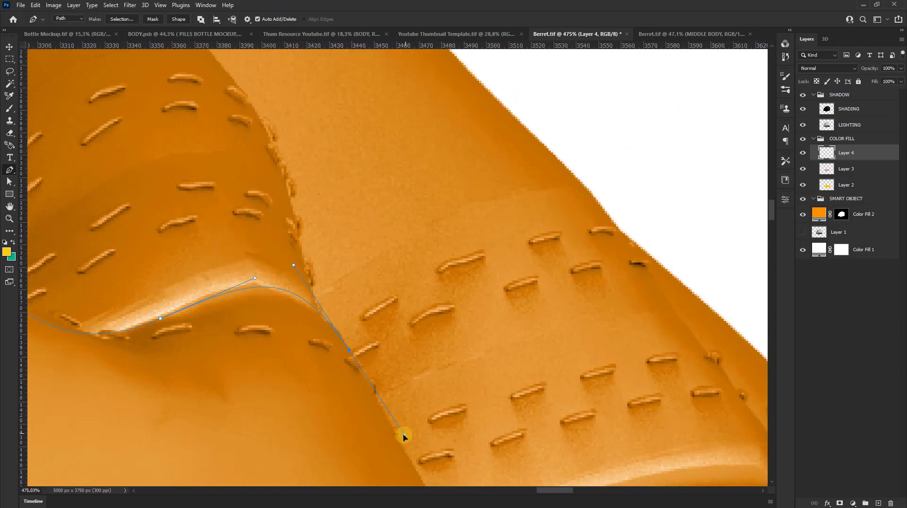
{"action": "scroll", "coordinate": [404, 436], "scroll_direction": "down", "scroll_amount": 1}
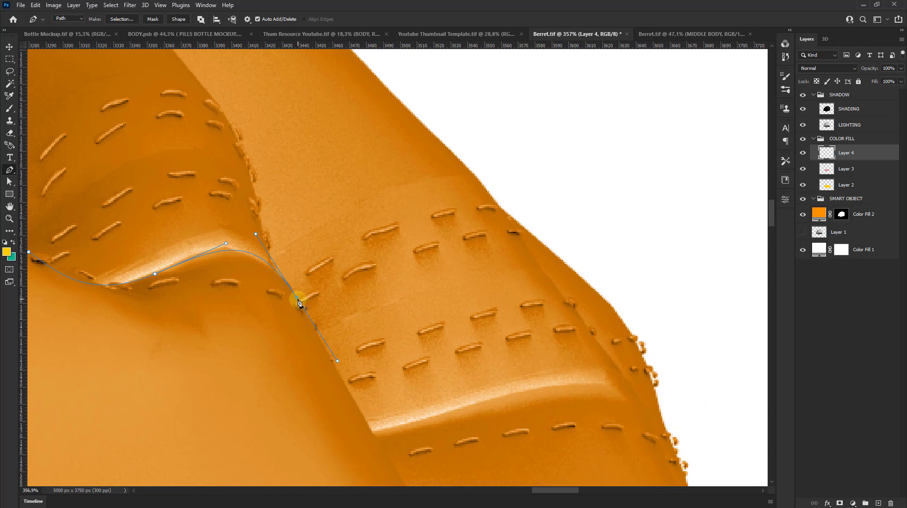
{"action": "scroll", "coordinate": [364, 461], "scroll_direction": "up", "scroll_amount": 1}
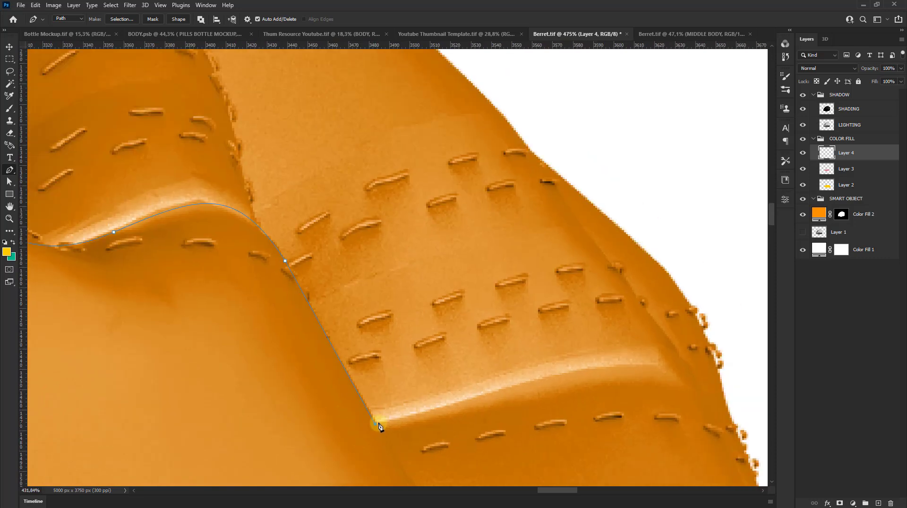
{"action": "scroll", "coordinate": [378, 423], "scroll_direction": "down", "scroll_amount": 1}
{"action": "scroll", "coordinate": [214, 318], "scroll_direction": "up", "scroll_amount": 2}
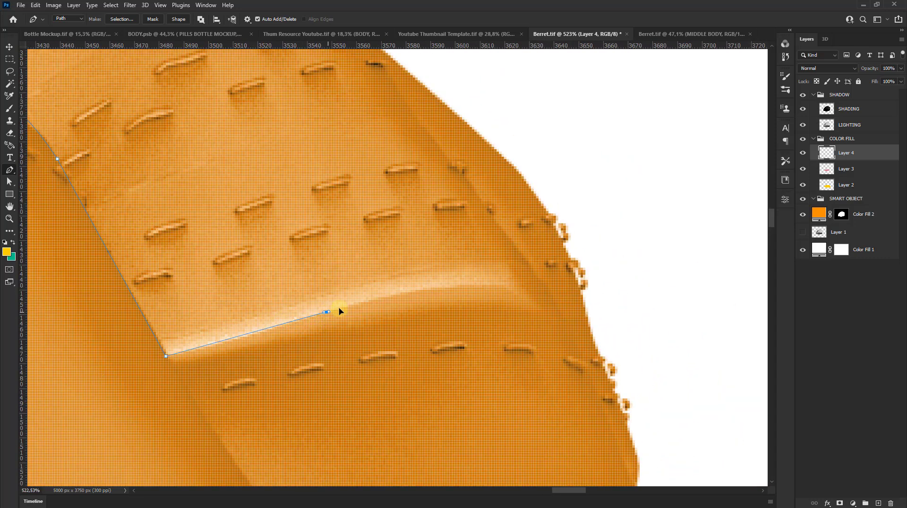
{"action": "scroll", "coordinate": [379, 299], "scroll_direction": "down", "scroll_amount": 1}
{"action": "scroll", "coordinate": [494, 328], "scroll_direction": "down", "scroll_amount": 2}
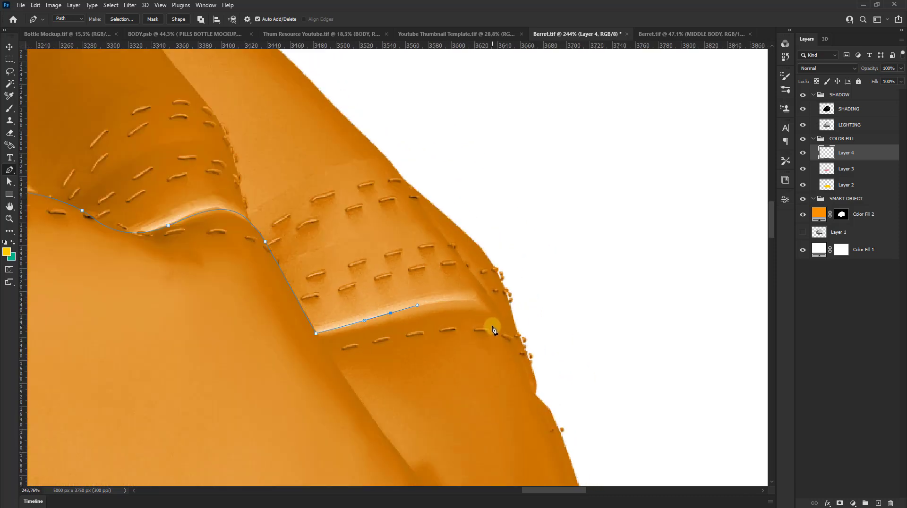
{"action": "scroll", "coordinate": [518, 340], "scroll_direction": "up", "scroll_amount": 2}
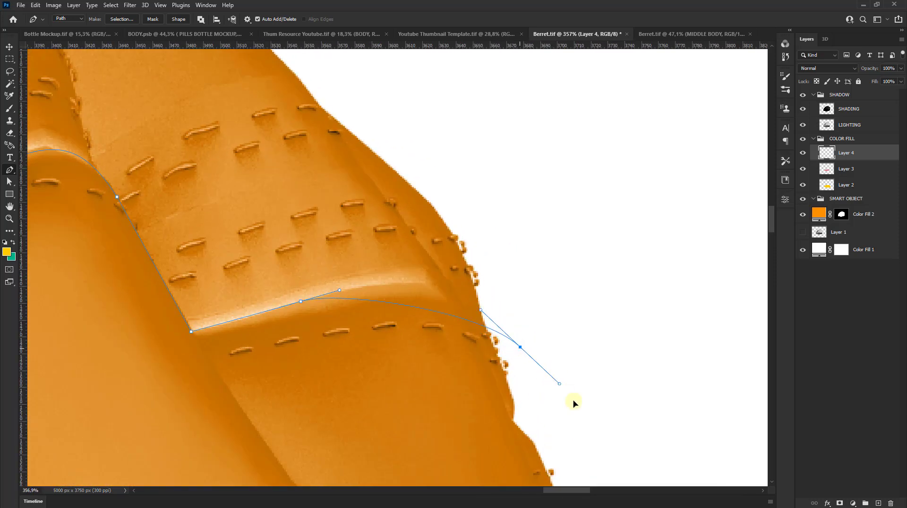
{"action": "scroll", "coordinate": [525, 359], "scroll_direction": "down", "scroll_amount": 2}
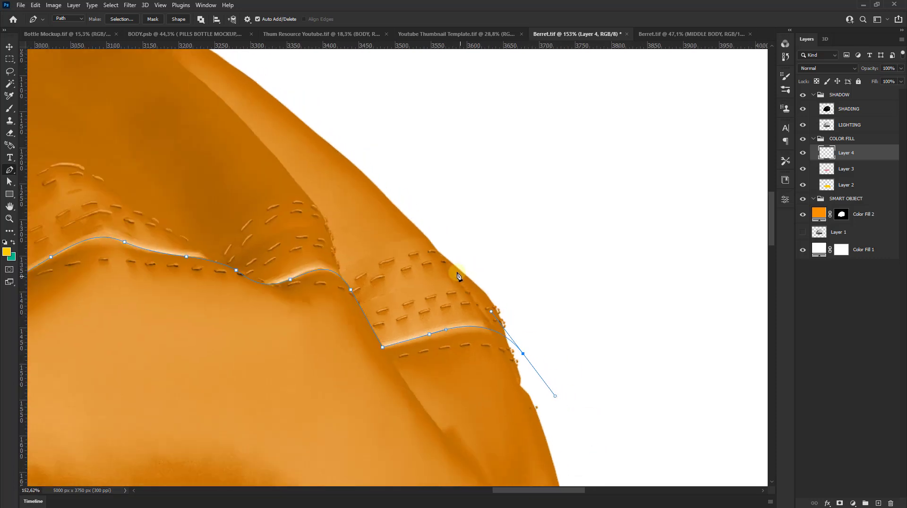
{"action": "scroll", "coordinate": [457, 277], "scroll_direction": "down", "scroll_amount": 2}
{"action": "scroll", "coordinate": [381, 431], "scroll_direction": "down", "scroll_amount": 2}
{"action": "scroll", "coordinate": [381, 277], "scroll_direction": "down", "scroll_amount": 1}
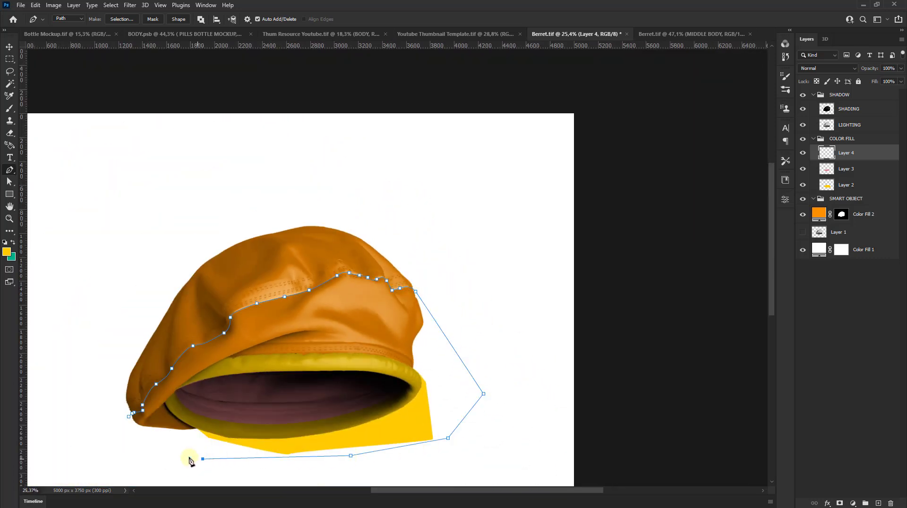
{"action": "scroll", "coordinate": [190, 461], "scroll_direction": "up", "scroll_amount": 1}
Step: Close the band path and fill it teal on Layer 4
{"action": "left_click_drag", "start_coordinate": [138, 411], "coordinate": [130, 352]}
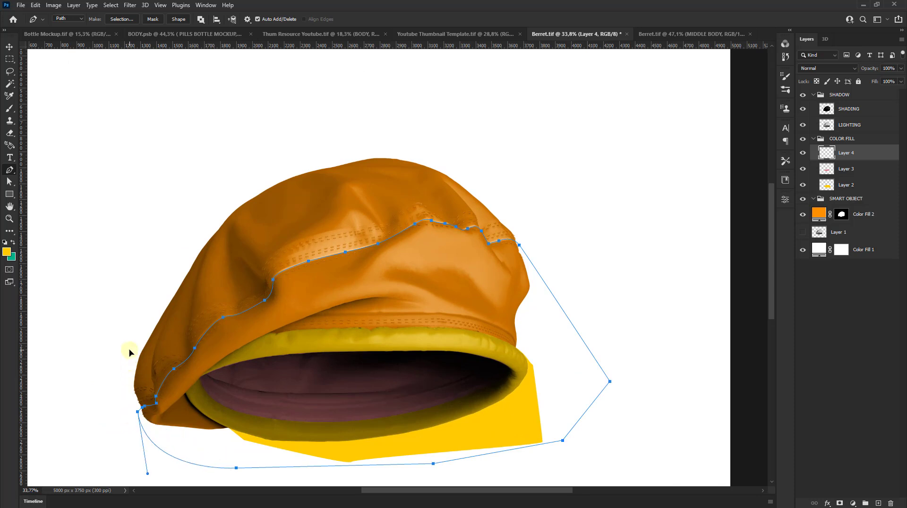
{"action": "key", "text": "ctrl+Return"}
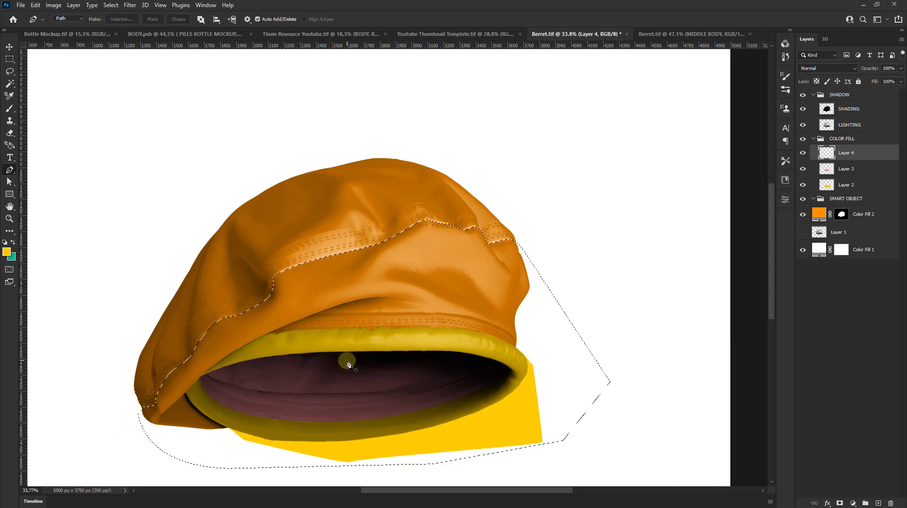
{"action": "key", "text": "ctrl+BackSpace"}
{"action": "key", "text": "ctrl+d"}
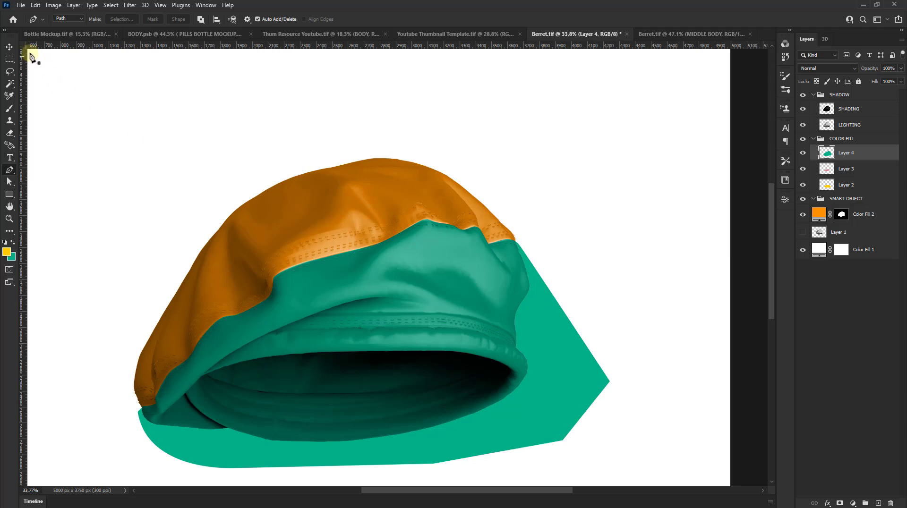
Step: Cut the hat-opening and yellow rim shapes (Layers 3 and 2) out of the teal band
{"action": "key", "text": "v"}
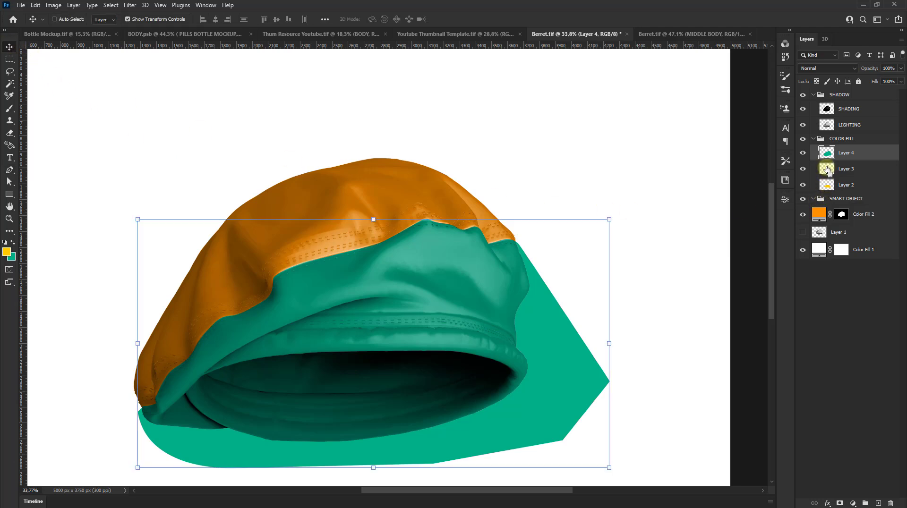
{"action": "left_click", "coordinate": [828, 170], "text": "ctrl"}
{"action": "key", "text": "Delete"}
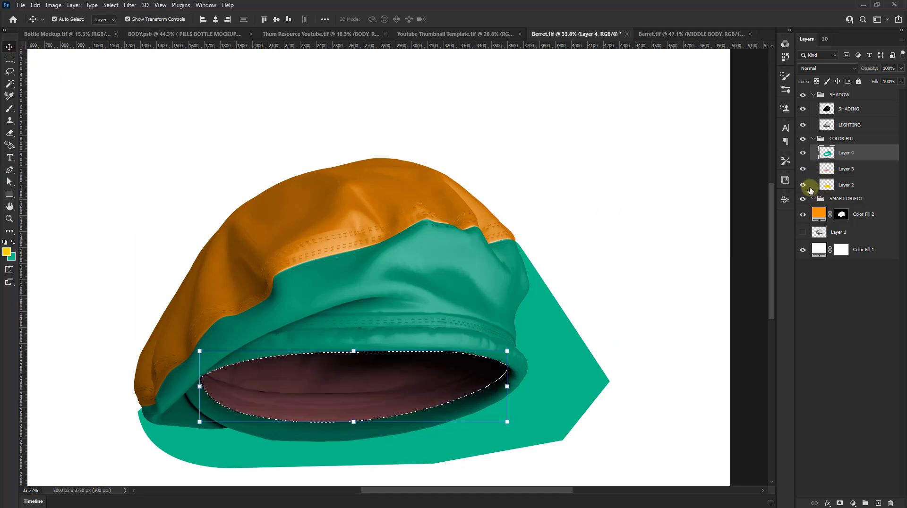
{"action": "left_click", "coordinate": [818, 189], "text": "ctrl"}
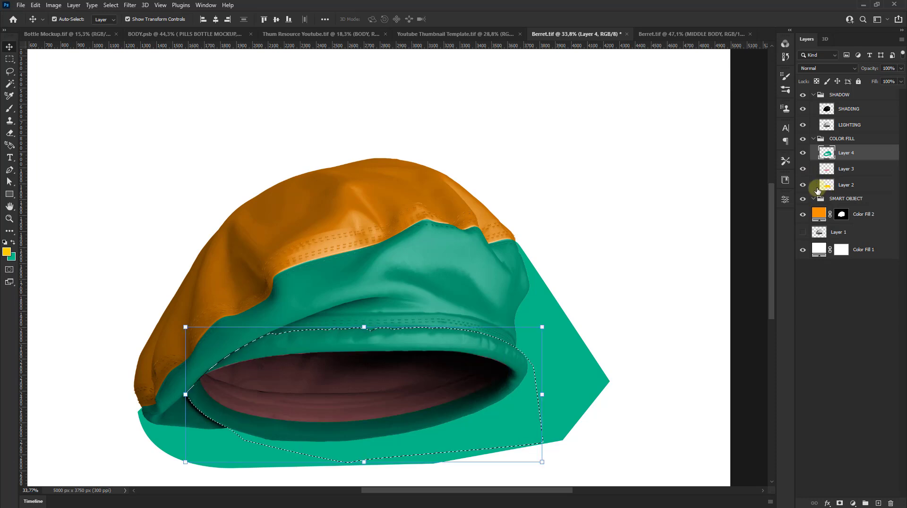
{"action": "key", "text": "Delete"}
{"action": "key", "text": "ctrl+d"}
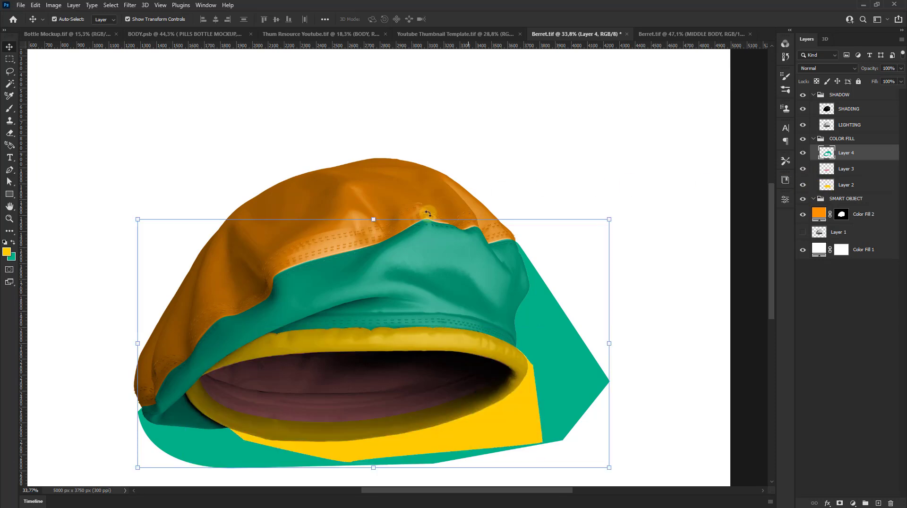
{"action": "scroll", "coordinate": [427, 214], "scroll_direction": "down", "scroll_amount": 2}
{"action": "scroll", "coordinate": [293, 239], "scroll_direction": "down", "scroll_amount": 2}
{"action": "left_click", "coordinate": [541, 217]}
{"action": "scroll", "coordinate": [391, 216], "scroll_direction": "up", "scroll_amount": 2}
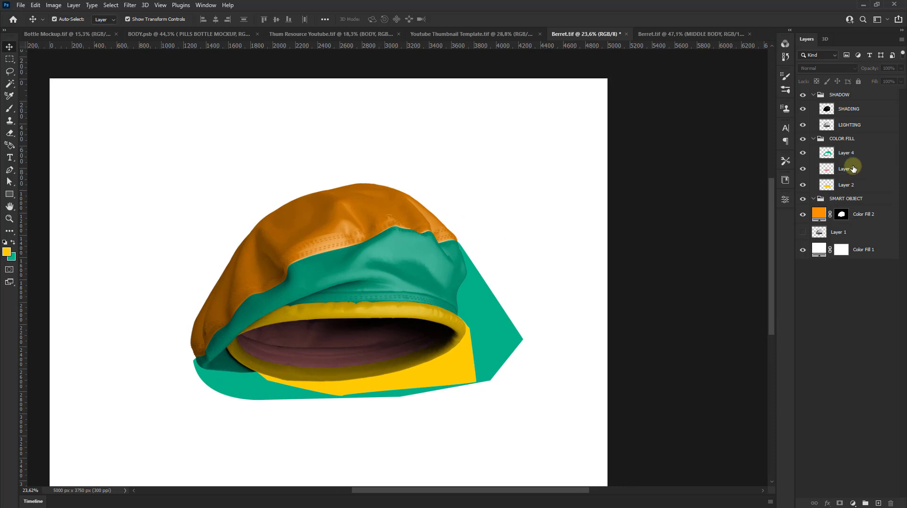
Step: Add an empty Layer 5 and change the background colour from teal to magenta
{"action": "key", "text": "ctrl+shift+alt+n"}
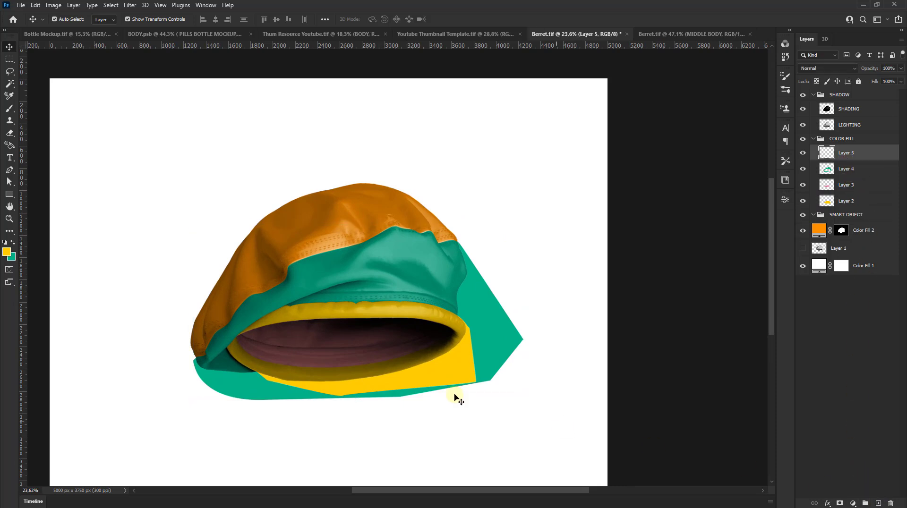
{"action": "left_click", "coordinate": [11, 257]}
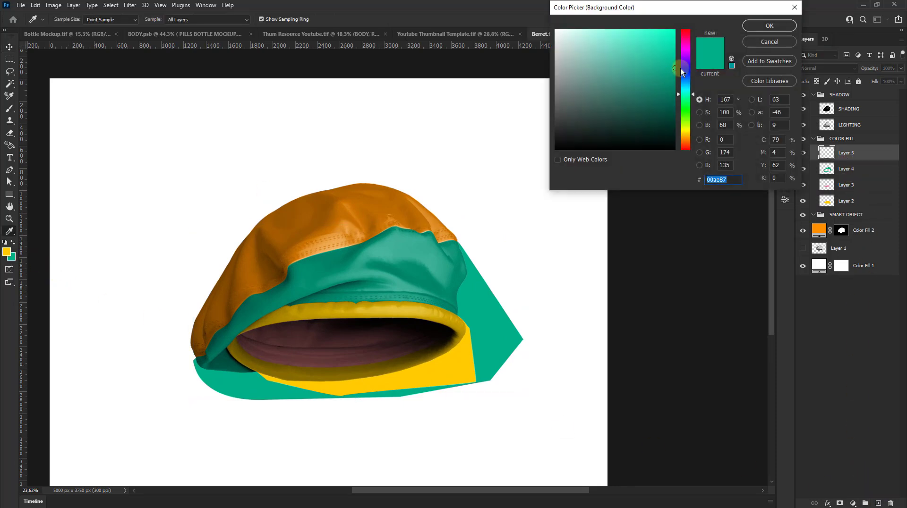
{"action": "mouse_move", "coordinate": [684, 59]}
{"action": "left_mouse_down"}
{"action": "mouse_move", "coordinate": [626, 27]}
{"action": "mouse_move", "coordinate": [701, 23]}
{"action": "mouse_move", "coordinate": [689, 46]}
{"action": "mouse_move", "coordinate": [648, 33]}
{"action": "left_mouse_up"}
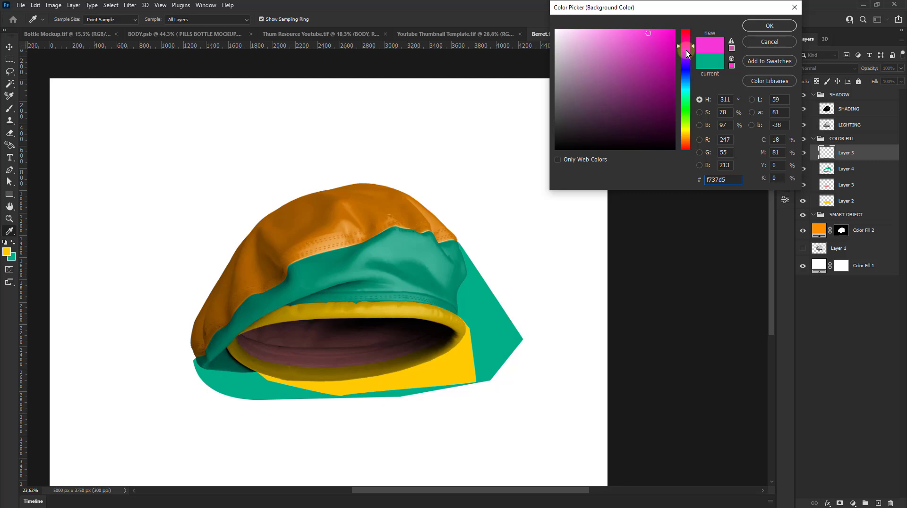
{"action": "left_click_drag", "start_coordinate": [686, 56], "coordinate": [687, 50]}
{"action": "left_click", "coordinate": [765, 28]}
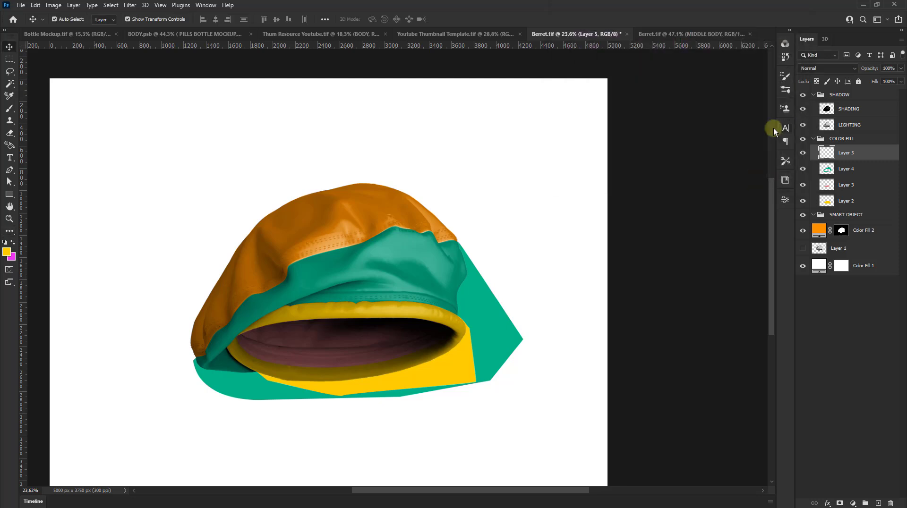
Step: Fill a rectangle covering the whole beret with magenta on Layer 5
{"action": "left_click", "coordinate": [9, 59]}
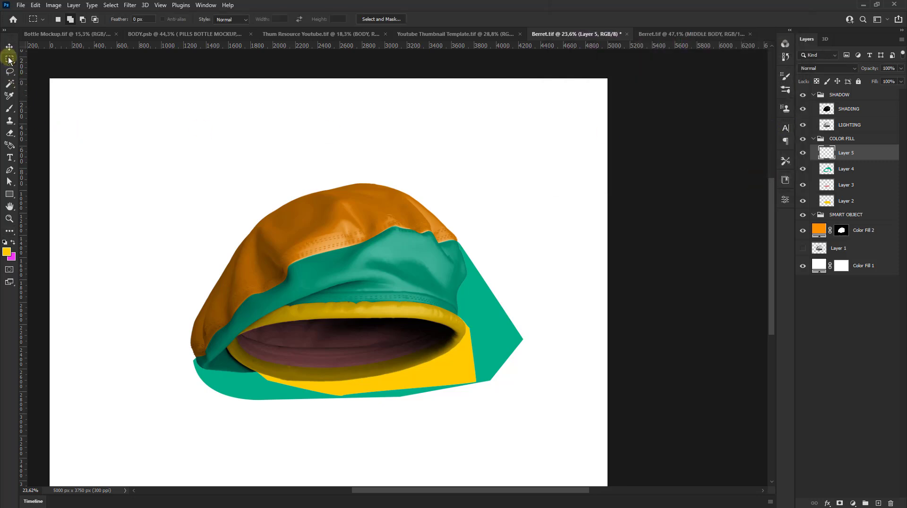
{"action": "left_click_drag", "start_coordinate": [172, 146], "coordinate": [487, 382]}
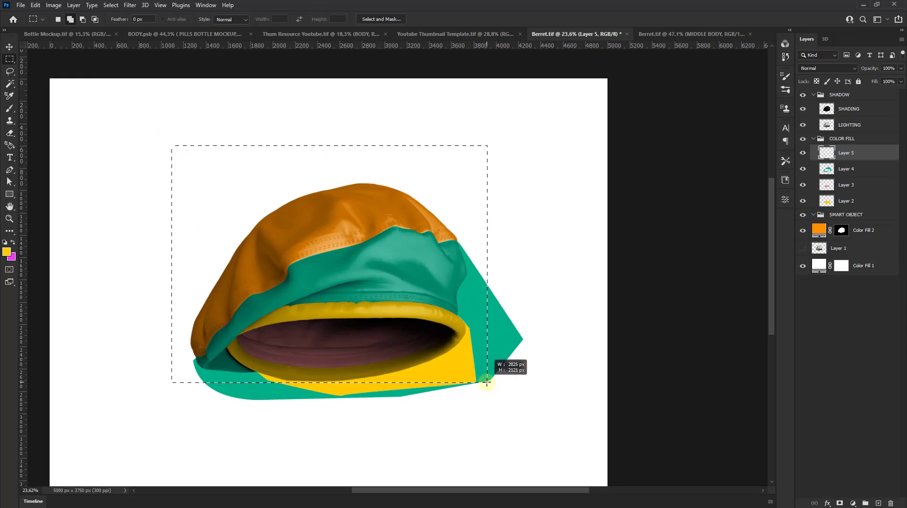
{"action": "key", "text": "ctrl+BackSpace"}
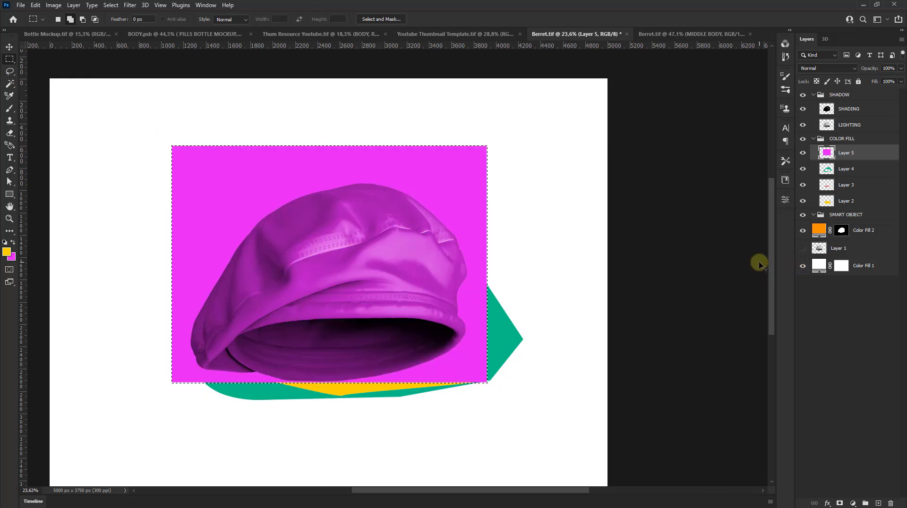
{"action": "key", "text": "ctrl+d"}
Step: Remove the teal band, hat opening and rim areas from the magenta fill
{"action": "left_click", "coordinate": [9, 47]}
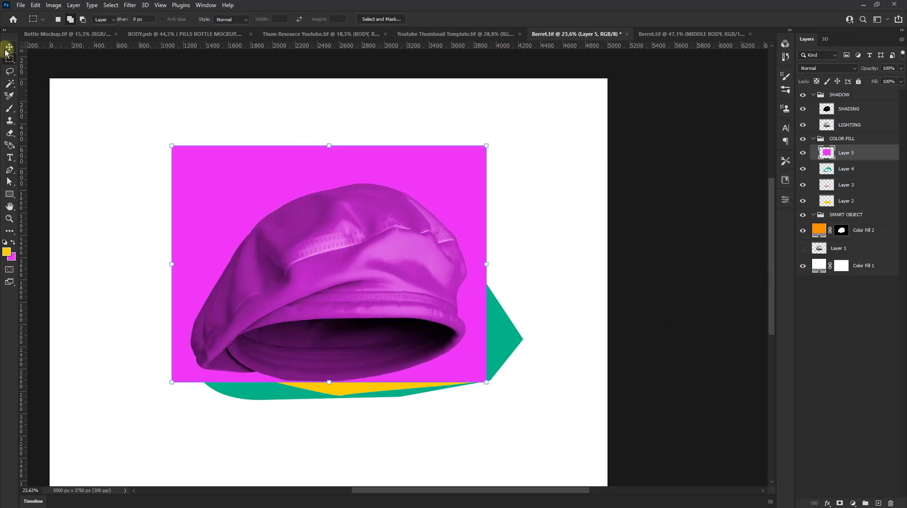
{"action": "left_click", "coordinate": [832, 176], "text": "ctrl"}
{"action": "key", "text": "Delete"}
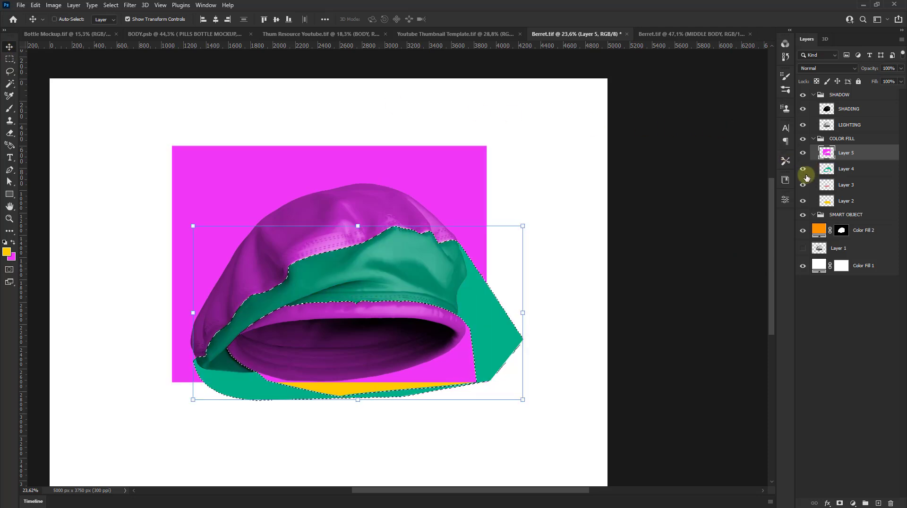
{"action": "left_click", "coordinate": [824, 188], "text": "ctrl"}
{"action": "key", "text": "Delete"}
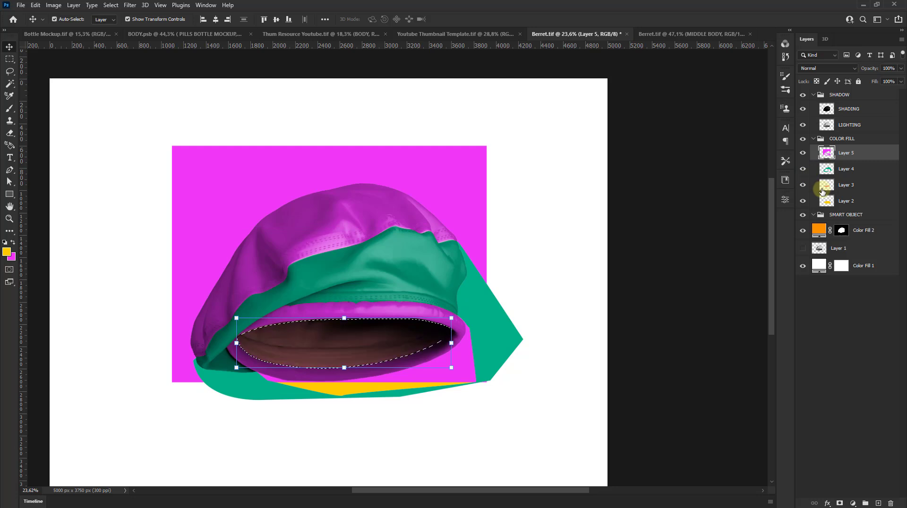
{"action": "left_click", "coordinate": [824, 204], "text": "ctrl"}
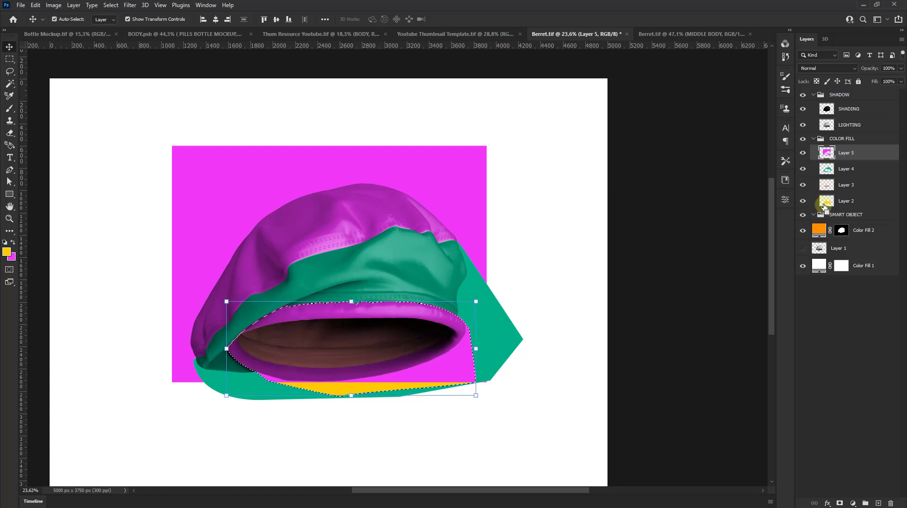
{"action": "key", "text": "Delete"}
{"action": "key", "text": "ctrl+d"}
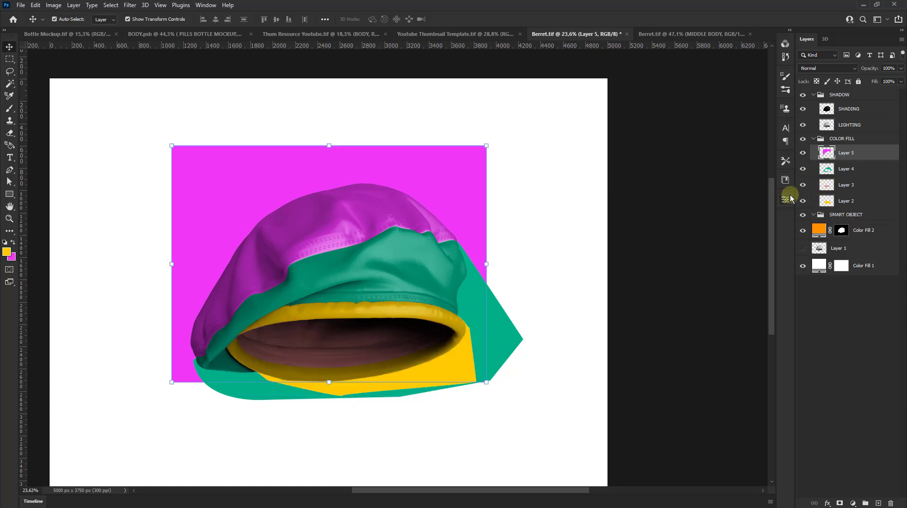
Step: Select everything outside the hat outline and clear Layer 5's magenta spill
{"action": "left_click", "coordinate": [827, 125], "text": "ctrl"}
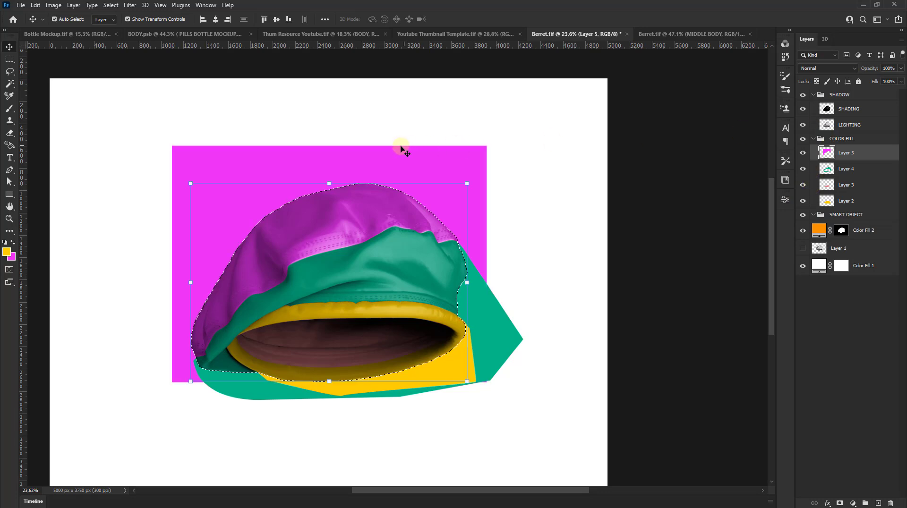
{"action": "key", "text": "m"}
{"action": "right_click", "coordinate": [352, 157]}
{"action": "left_click", "coordinate": [373, 165]}
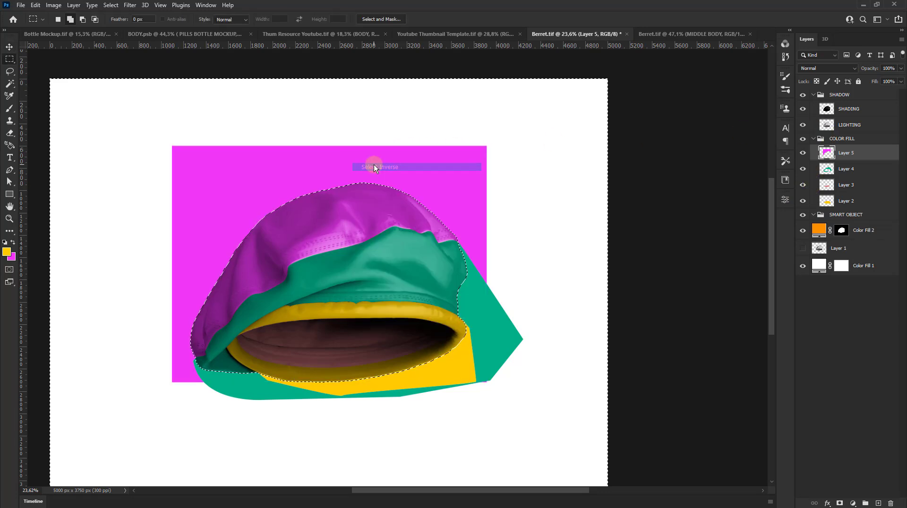
{"action": "key", "text": "Delete"}
Step: Clear the teal and yellow spill outside the hat from Layers 4 and 2
{"action": "left_click", "coordinate": [860, 173]}
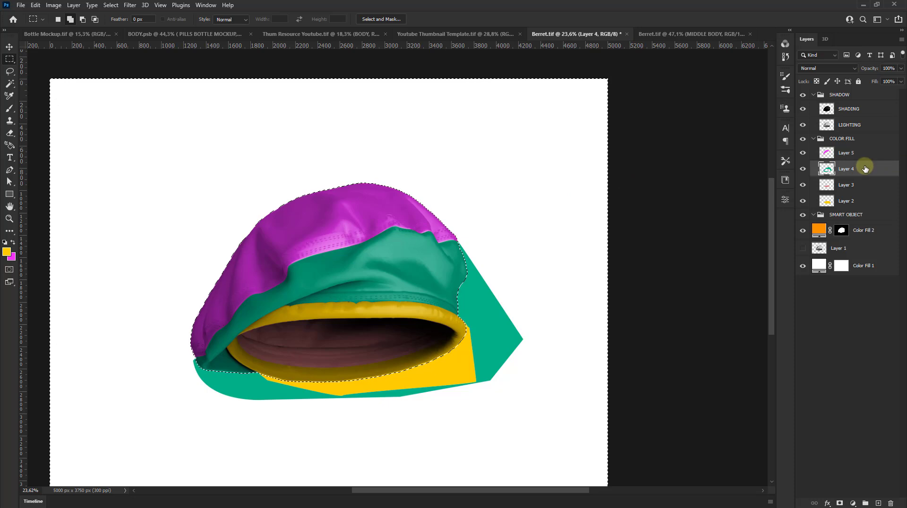
{"action": "key", "text": "Delete"}
{"action": "left_click", "coordinate": [856, 184]}
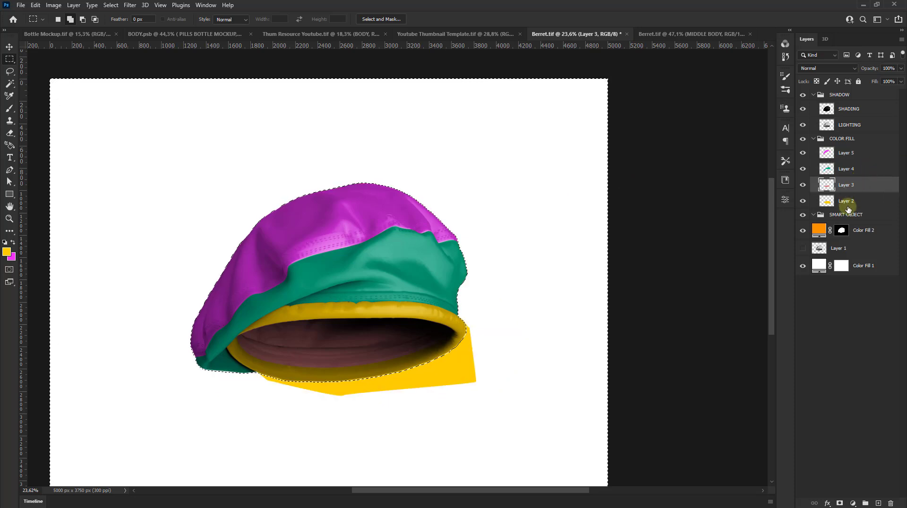
{"action": "left_click", "coordinate": [848, 209]}
{"action": "key", "text": "Delete"}
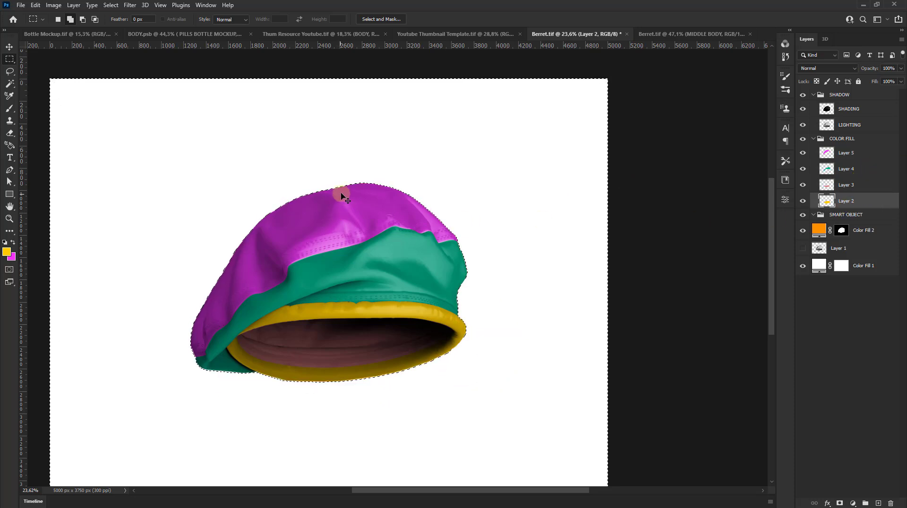
{"action": "left_click", "coordinate": [9, 47]}
{"action": "scroll", "coordinate": [330, 195], "scroll_direction": "down", "scroll_amount": 2}
{"action": "left_click", "coordinate": [675, 306]}
Step: Hide helper Layers 2 through 5 so only the plain grey beret shows
{"action": "scroll", "coordinate": [675, 306], "scroll_direction": "up", "scroll_amount": 2}
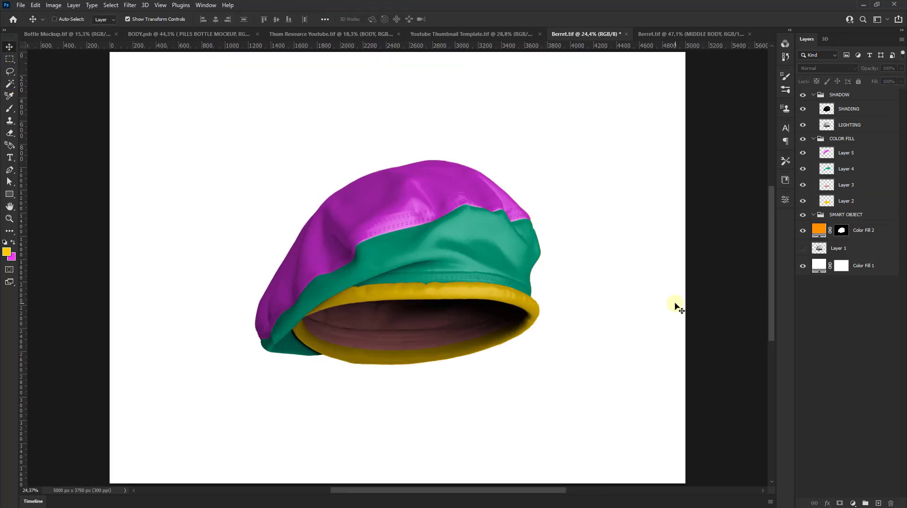
{"action": "left_click", "coordinate": [848, 204]}
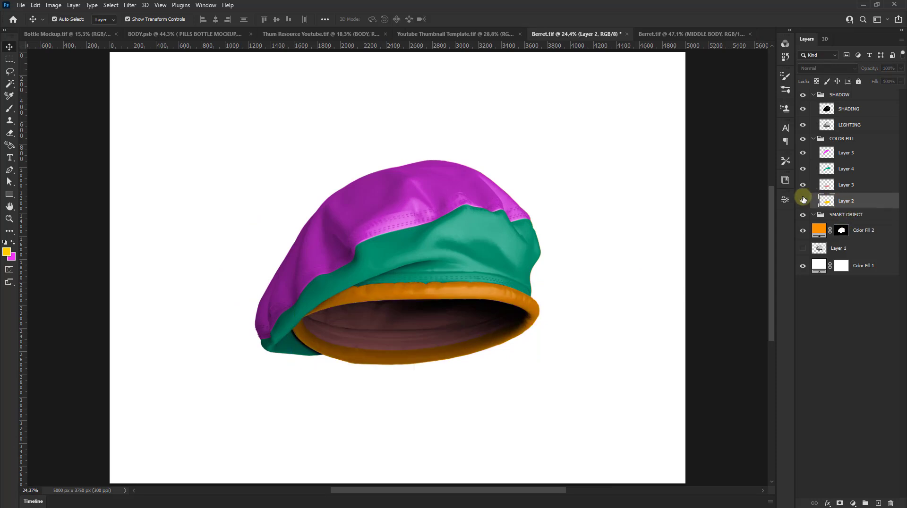
{"action": "left_click", "coordinate": [803, 200]}
{"action": "left_click", "coordinate": [848, 151]}
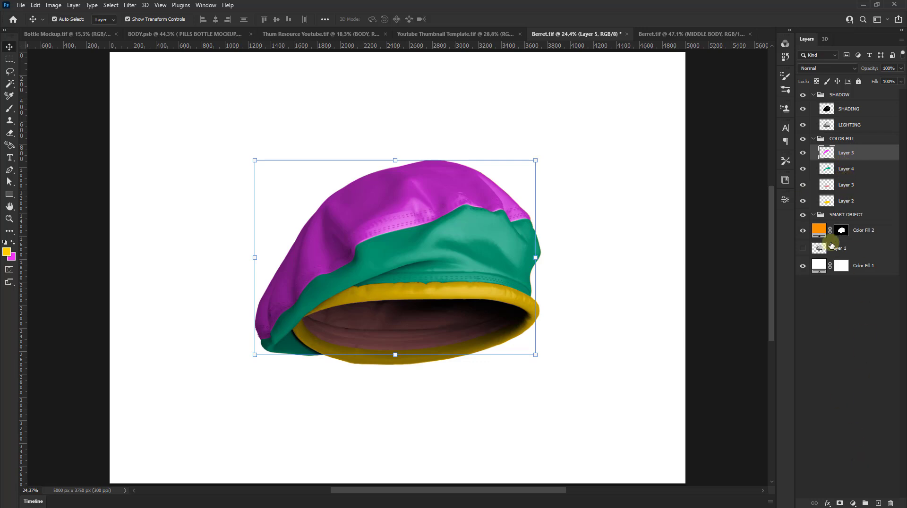
{"action": "left_click_drag", "start_coordinate": [803, 153], "coordinate": [802, 233]}
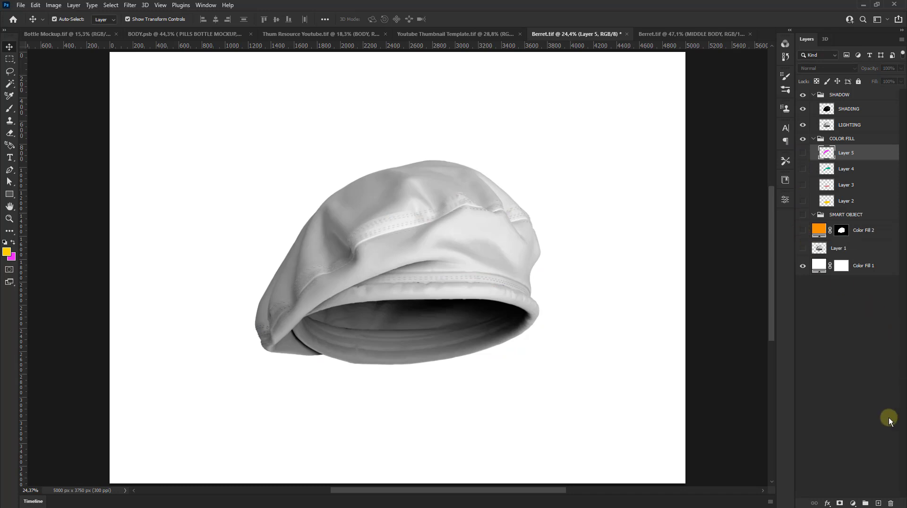
Step: Add bright yellow Color Fill 3 masked to the beret's crown shape
{"action": "left_click", "coordinate": [853, 503]}
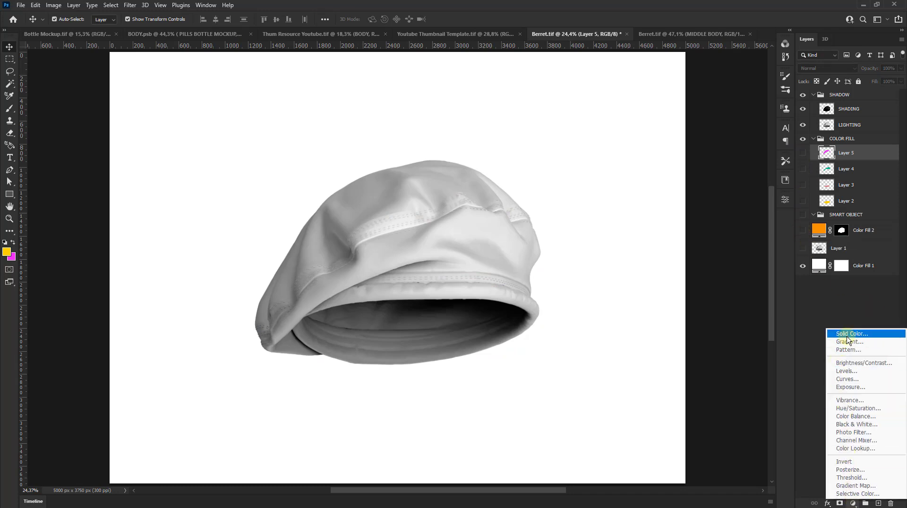
{"action": "left_click", "coordinate": [848, 334]}
{"action": "left_click", "coordinate": [784, 26]}
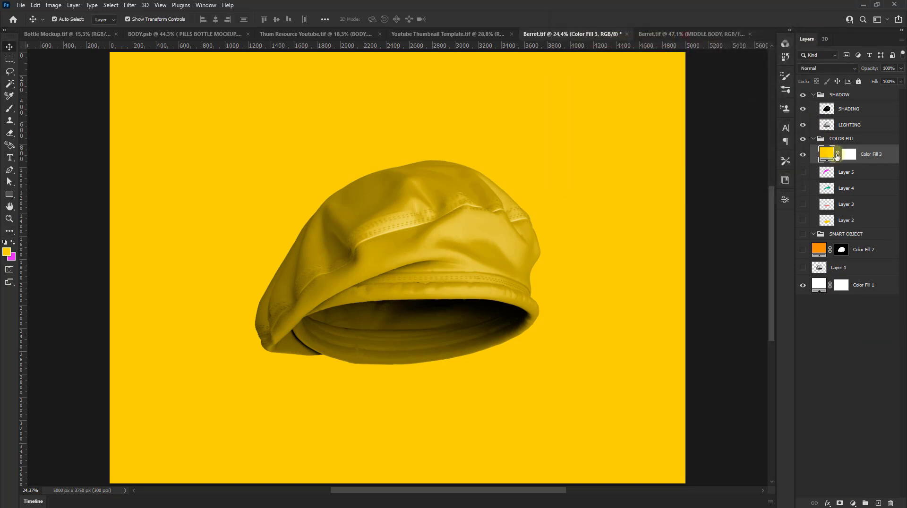
{"action": "right_click", "coordinate": [845, 155]}
{"action": "left_click", "coordinate": [863, 174]}
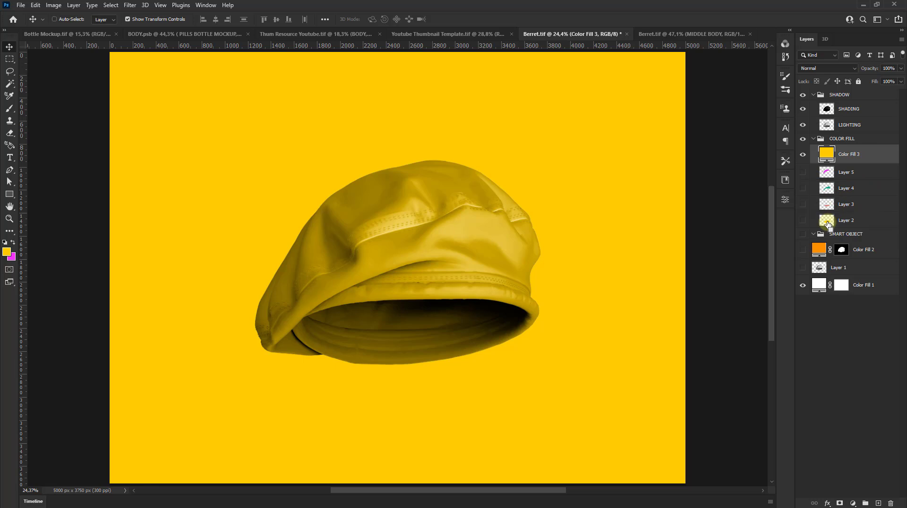
{"action": "left_click", "coordinate": [826, 220], "text": "ctrl"}
{"action": "left_click", "coordinate": [826, 172], "text": "ctrl"}
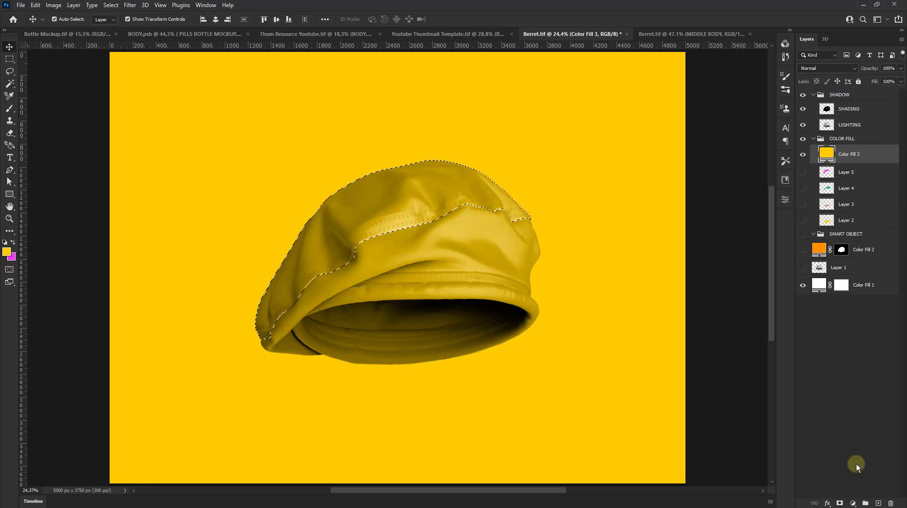
{"action": "left_click", "coordinate": [841, 502]}
Step: Add dark-gold ac8a00 Color Fill 4 masked to the middle band
{"action": "left_click", "coordinate": [852, 503]}
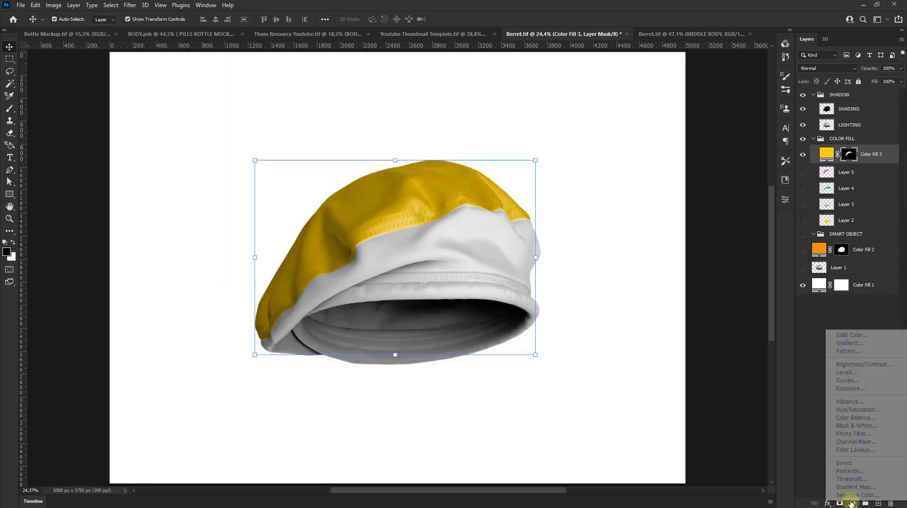
{"action": "left_click", "coordinate": [871, 336]}
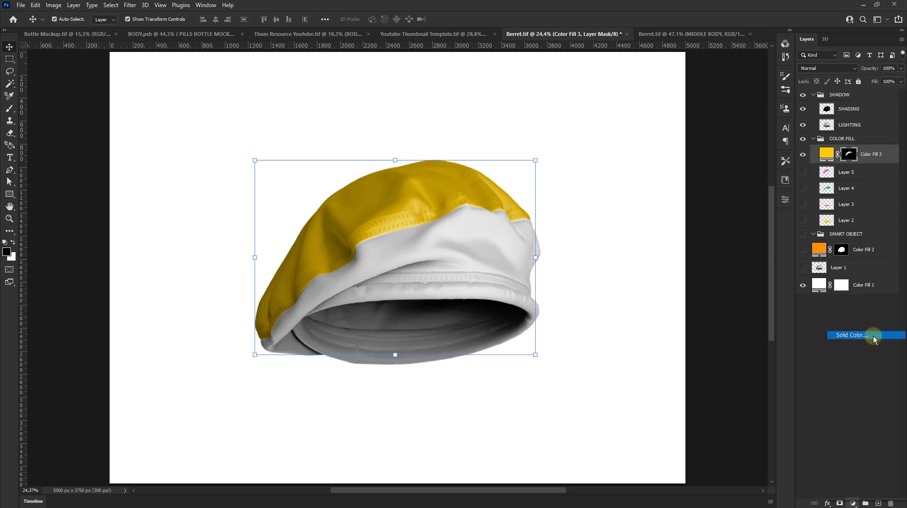
{"action": "left_click_drag", "start_coordinate": [663, 73], "coordinate": [680, 69]}
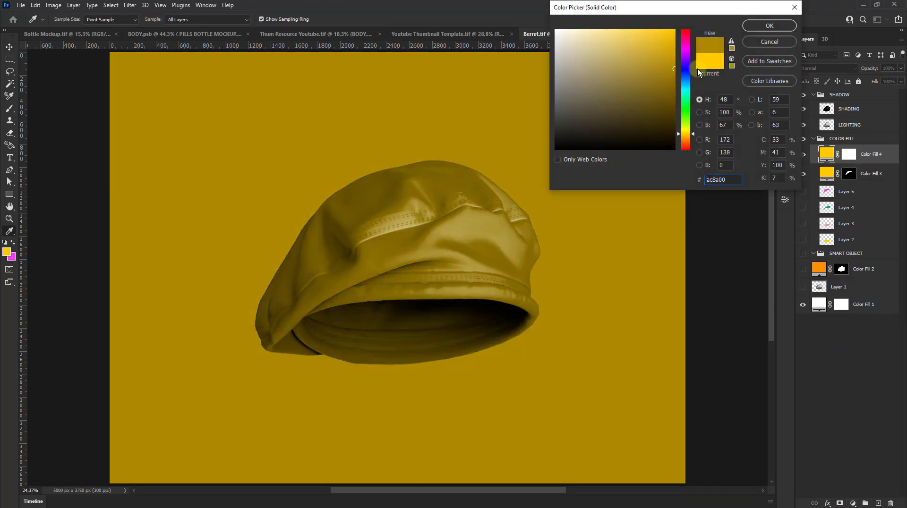
{"action": "left_click", "coordinate": [769, 26]}
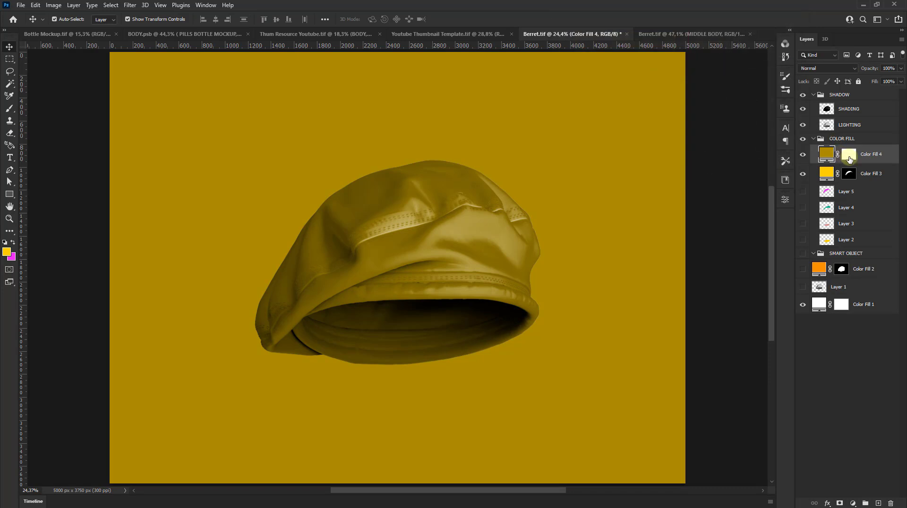
{"action": "right_click", "coordinate": [850, 154]}
{"action": "left_click", "coordinate": [839, 174]}
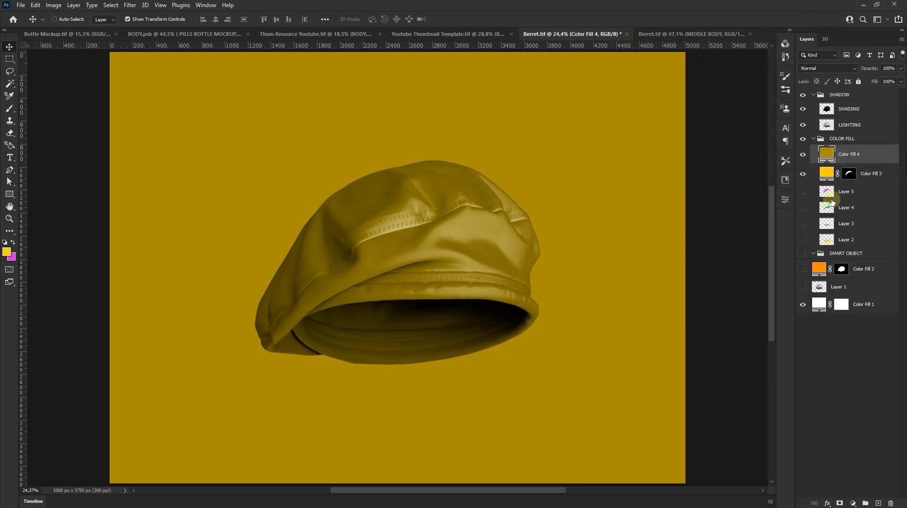
{"action": "left_click", "coordinate": [826, 207], "text": "ctrl"}
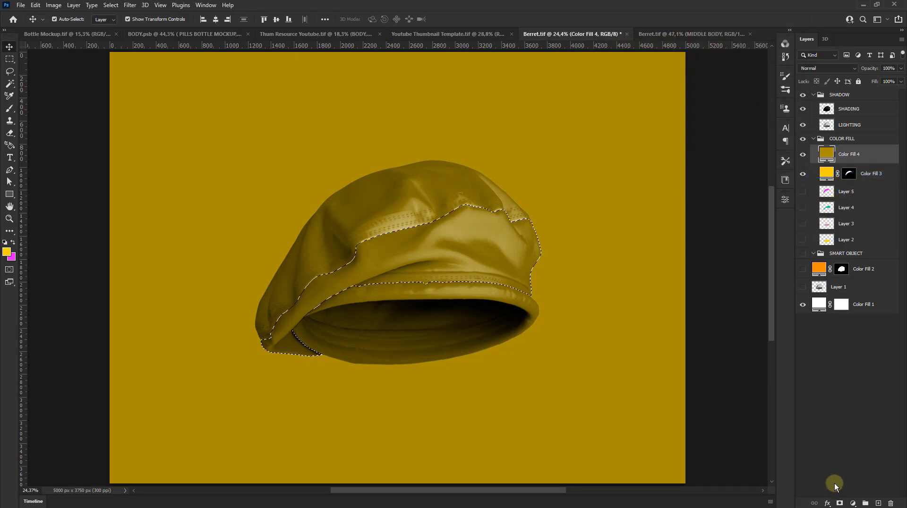
{"action": "left_click", "coordinate": [839, 503]}
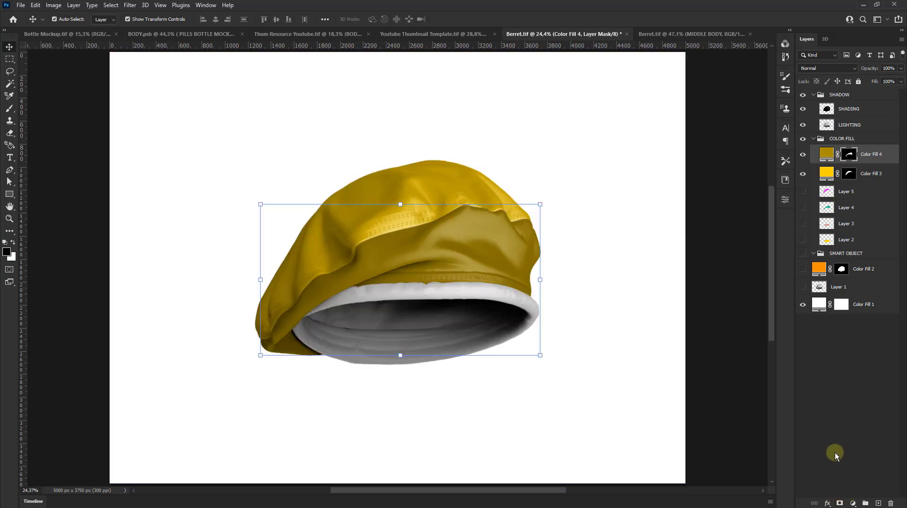
Step: Add yellow Color Fill 5 masked to Layer 2's brim shape, checking it by toggling visibility
{"action": "left_click", "coordinate": [852, 503]}
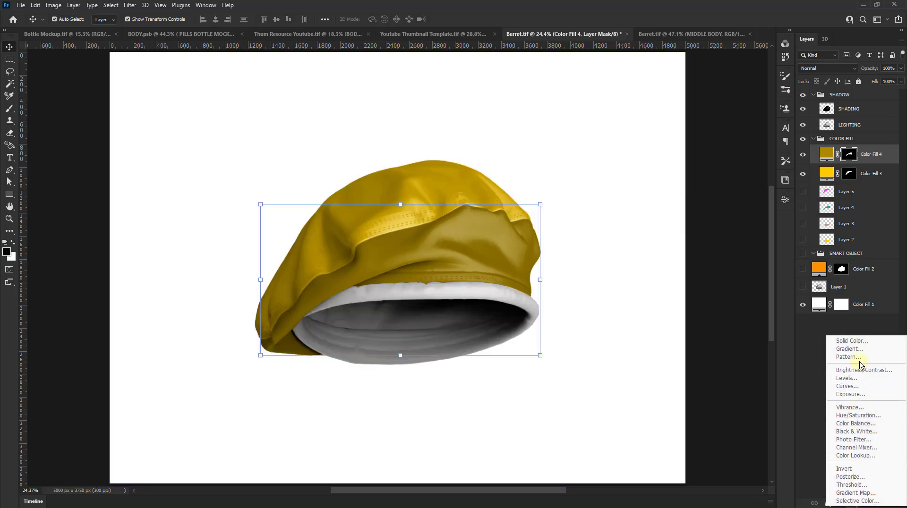
{"action": "left_click", "coordinate": [863, 341]}
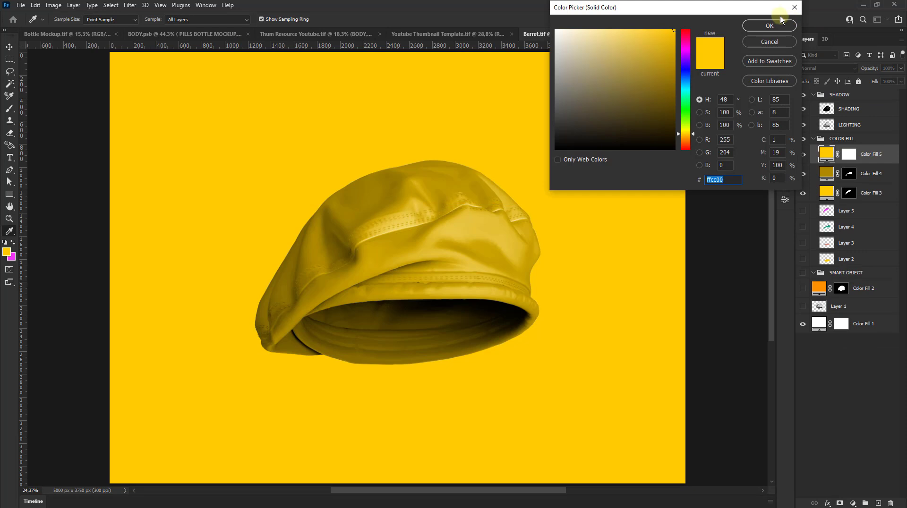
{"action": "left_click", "coordinate": [774, 24]}
{"action": "left_click", "coordinate": [848, 156]}
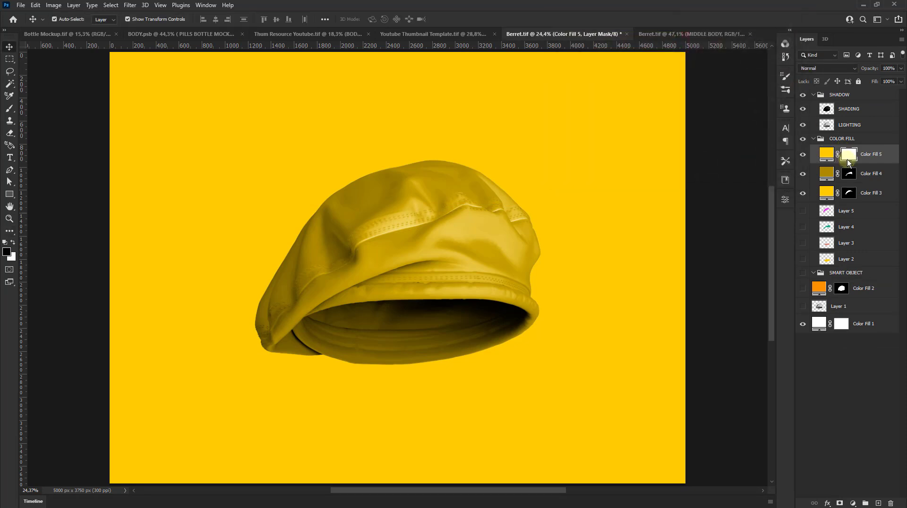
{"action": "right_click", "coordinate": [849, 156]}
{"action": "left_click", "coordinate": [856, 179]}
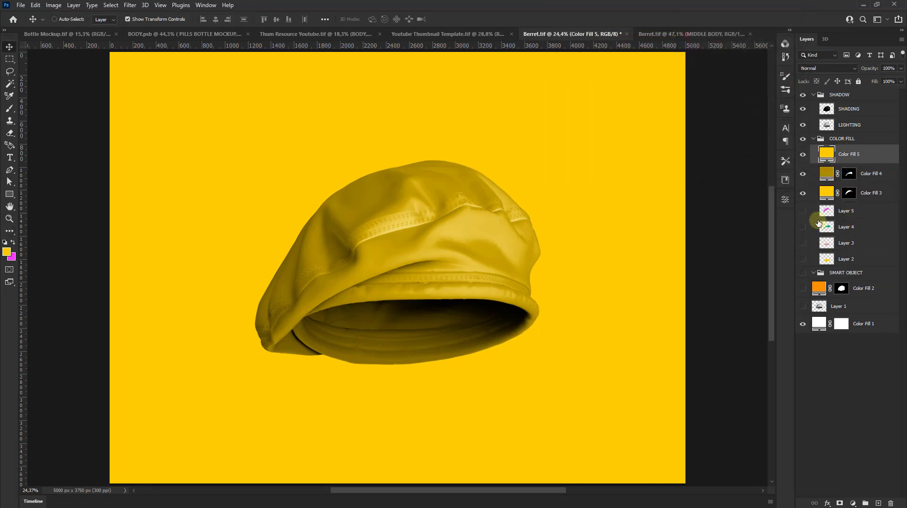
{"action": "left_click", "coordinate": [826, 259], "text": "ctrl"}
{"action": "left_click", "coordinate": [839, 504]}
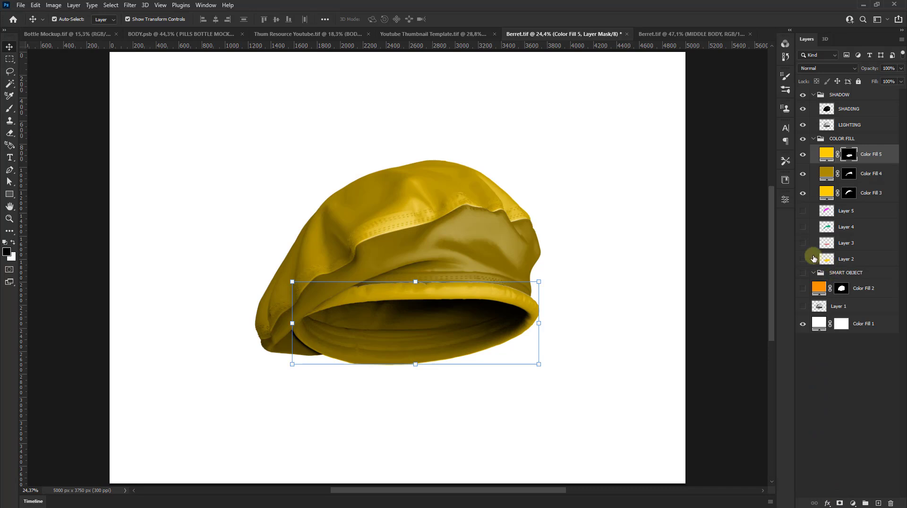
{"action": "left_click", "coordinate": [806, 157]}
{"action": "left_click", "coordinate": [806, 158]}
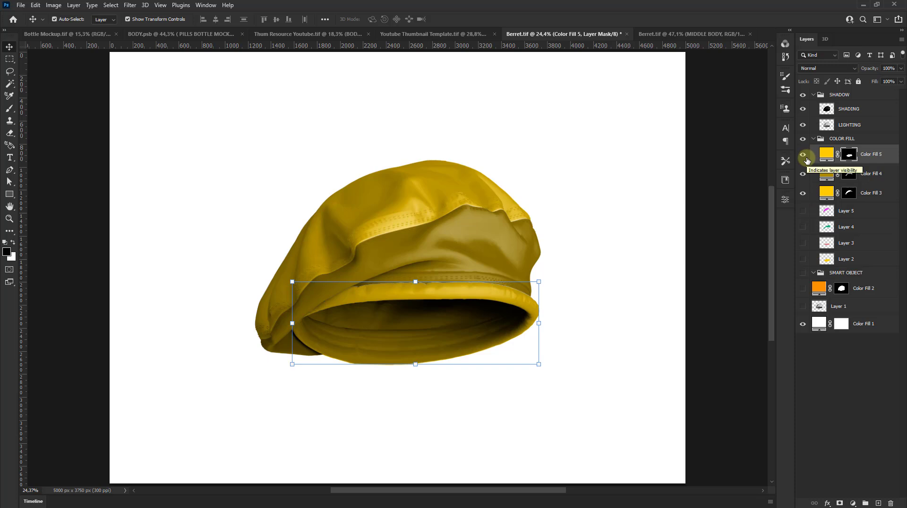
Step: Drop Color Fill 5's mask, move Layer 2 above Layer 3 and clear the lining fill
{"action": "right_click", "coordinate": [850, 154]}
{"action": "left_click", "coordinate": [859, 172]}
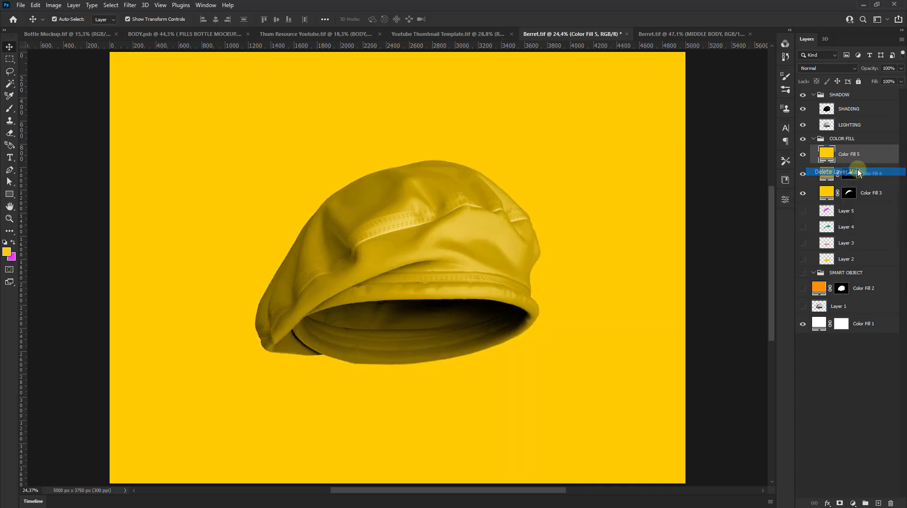
{"action": "left_click", "coordinate": [803, 152]}
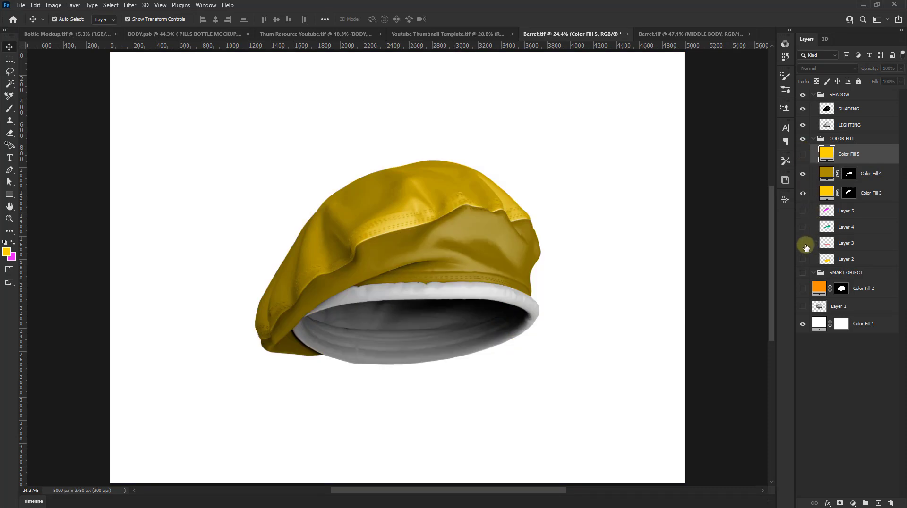
{"action": "left_click", "coordinate": [804, 244]}
{"action": "left_click", "coordinate": [802, 259]}
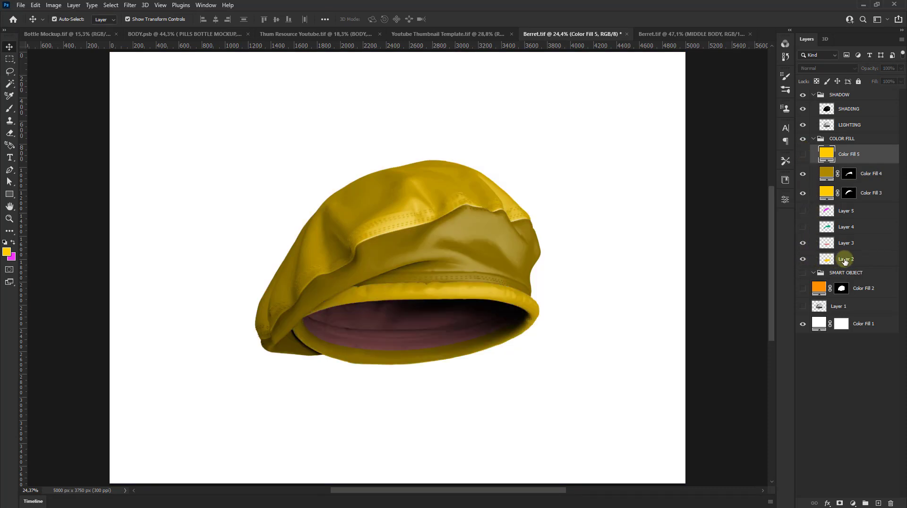
{"action": "left_click", "coordinate": [846, 243]}
{"action": "left_click", "coordinate": [849, 260]}
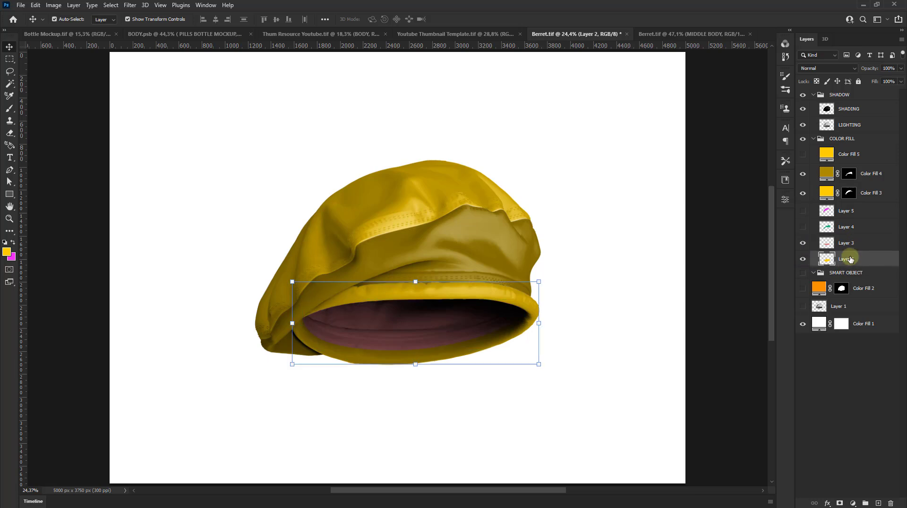
{"action": "left_click_drag", "start_coordinate": [850, 259], "coordinate": [838, 250]}
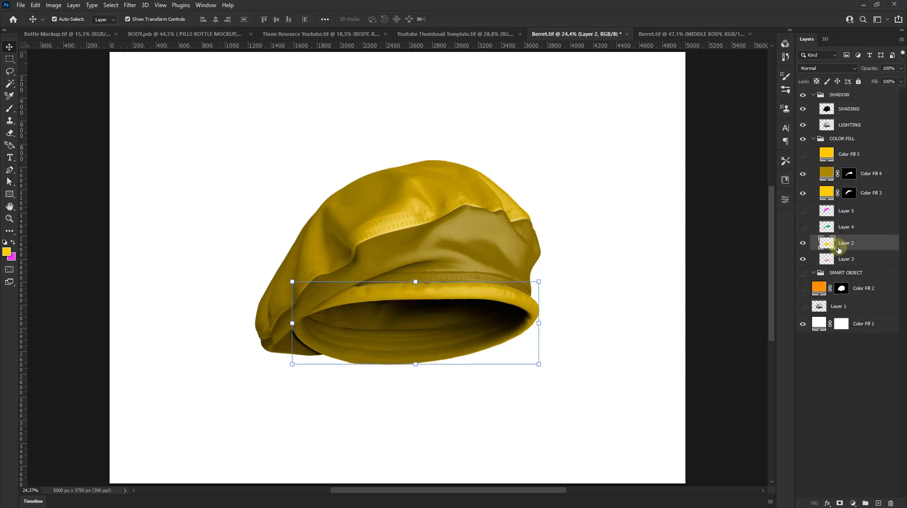
{"action": "left_click", "coordinate": [827, 259], "text": "ctrl"}
{"action": "key", "text": "Delete"}
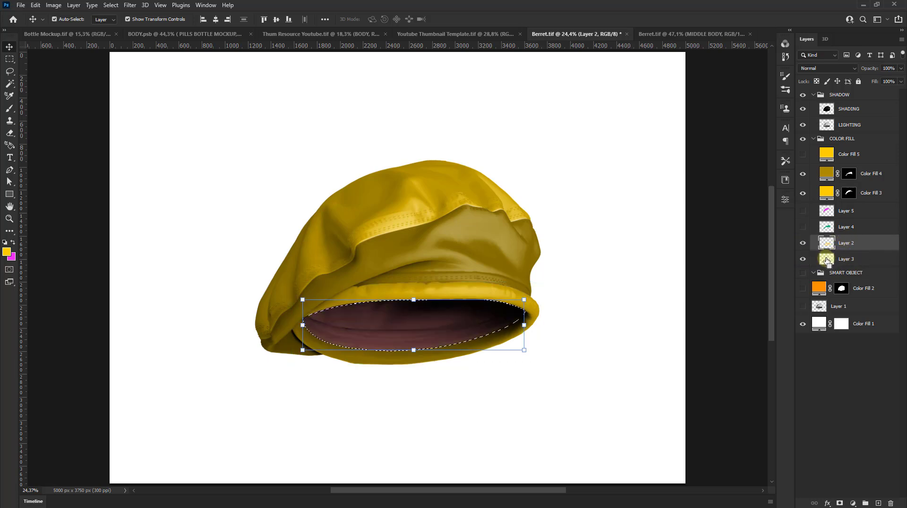
{"action": "key", "text": "ctrl+d"}
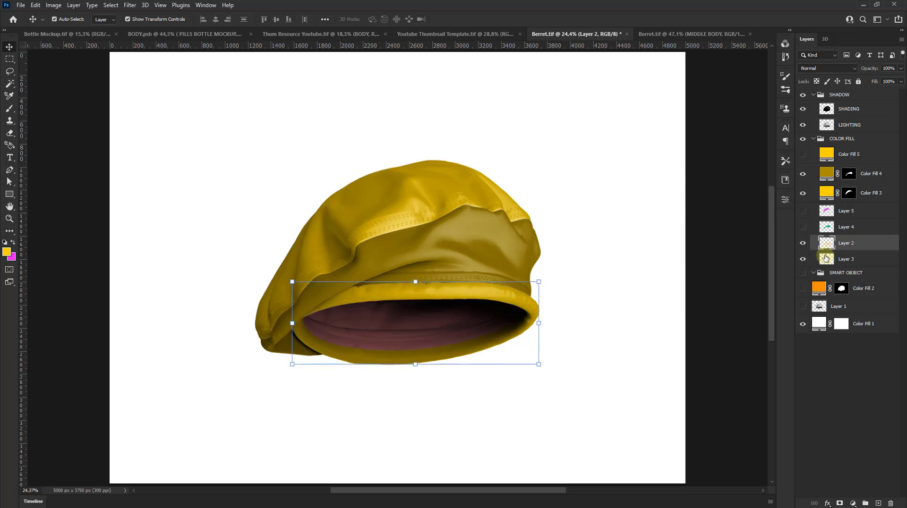
Step: Hide the helper layers and re-mask Color Fill 5 to the brim band
{"action": "left_click", "coordinate": [803, 244]}
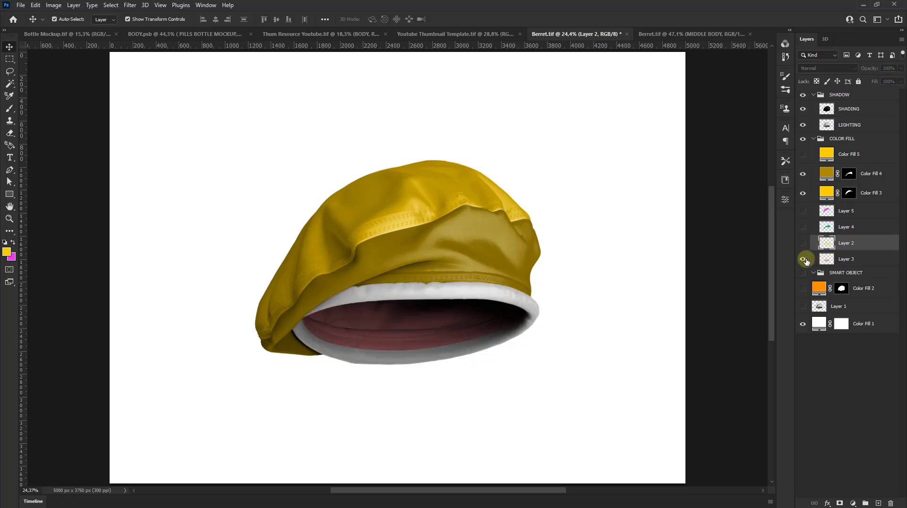
{"action": "left_click", "coordinate": [804, 259]}
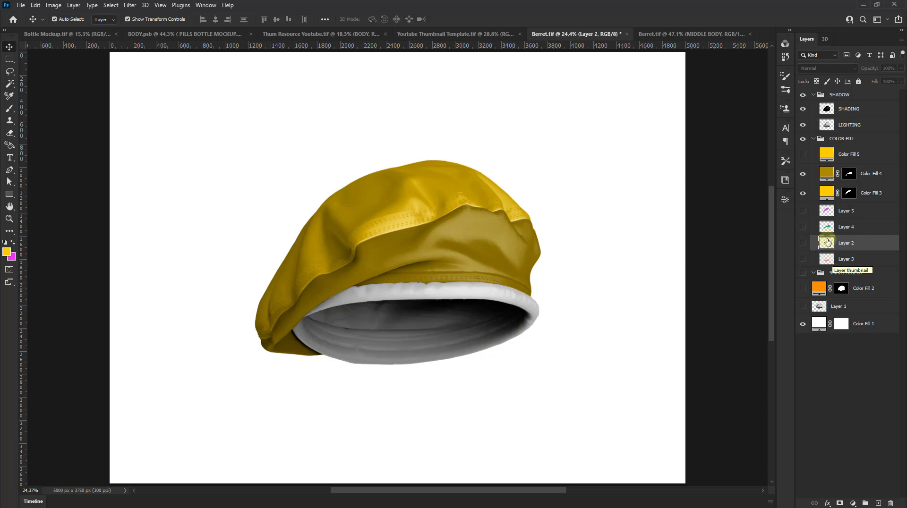
{"action": "left_click", "coordinate": [848, 155]}
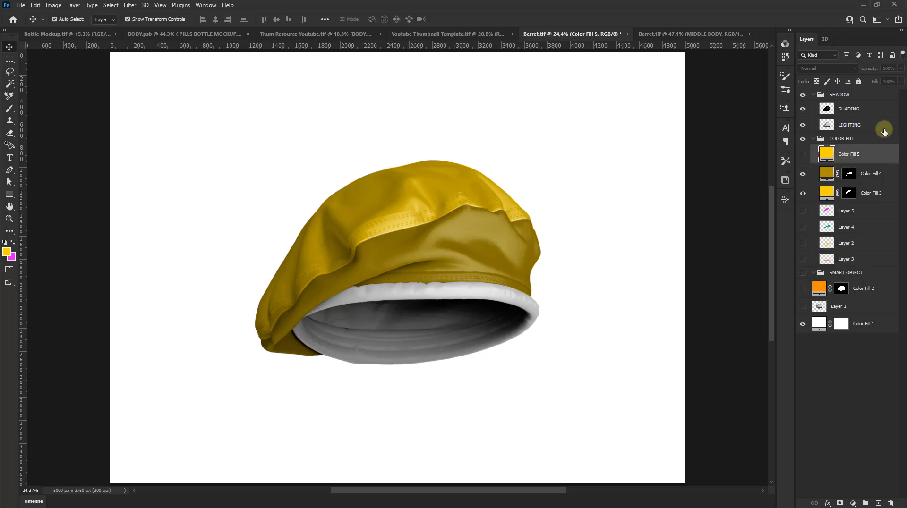
{"action": "left_click", "coordinate": [803, 154]}
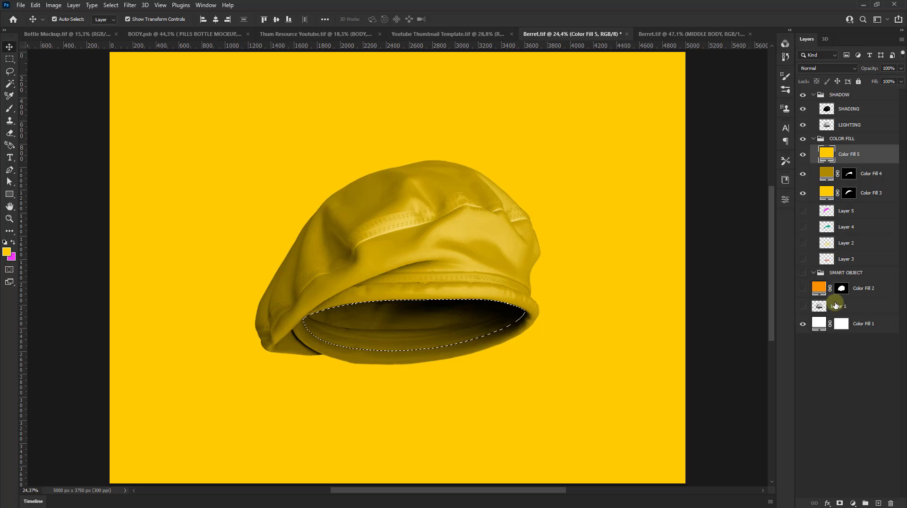
{"action": "left_click", "coordinate": [826, 258], "text": "ctrl+shift"}
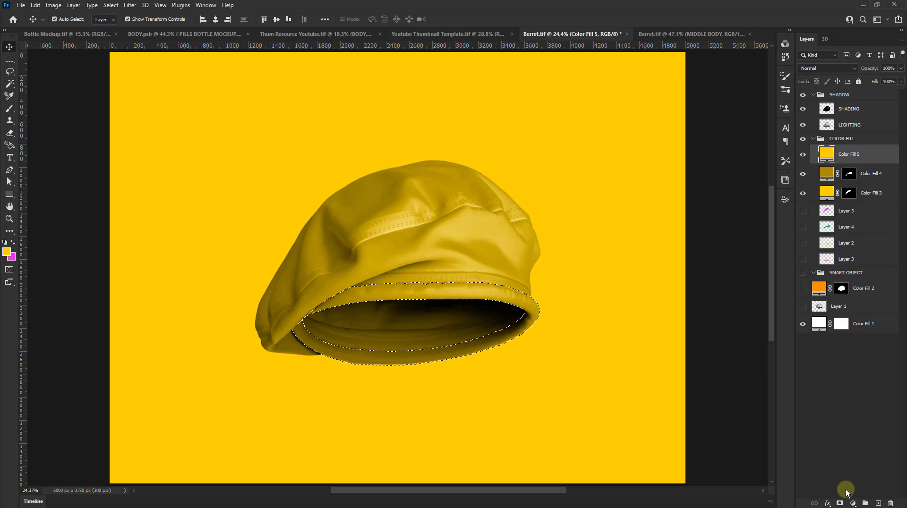
{"action": "left_click", "coordinate": [840, 503]}
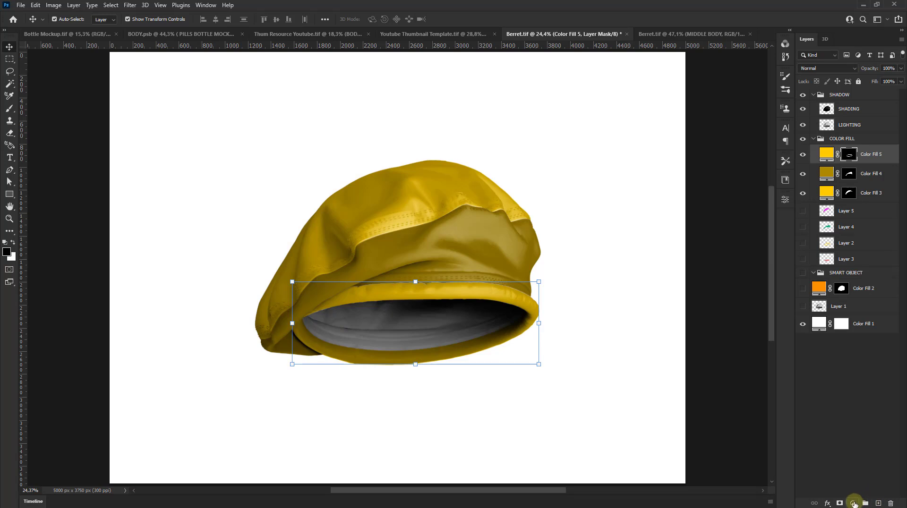
Step: Add a new Solid Color fill layer, Color Fill 6, without its default mask
{"action": "left_click", "coordinate": [853, 503]}
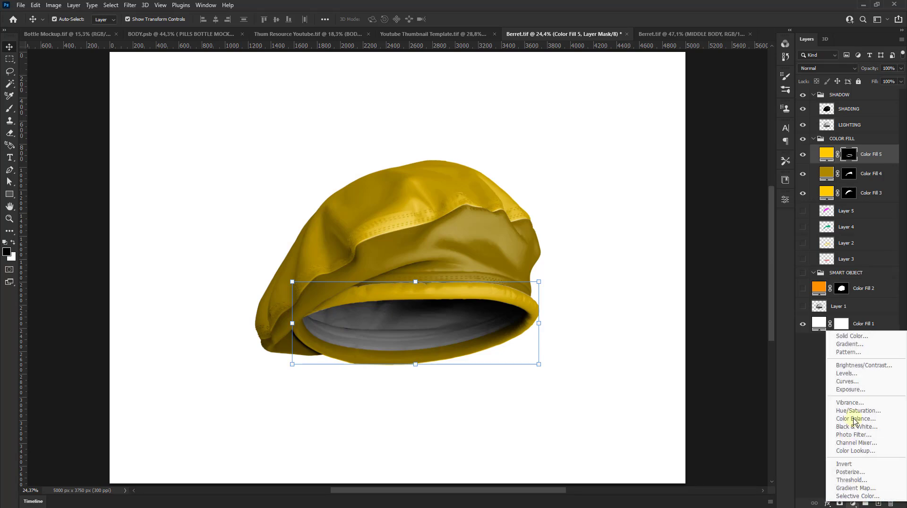
{"action": "left_click", "coordinate": [856, 339]}
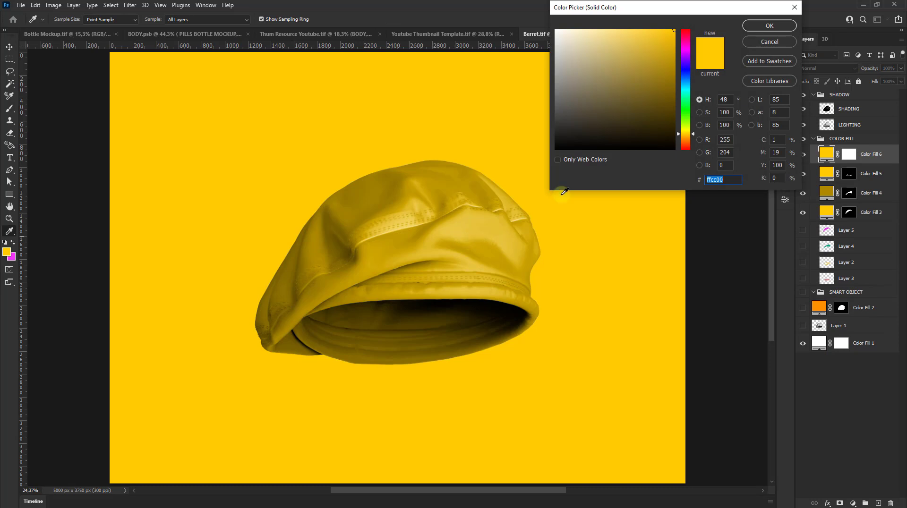
{"action": "left_click", "coordinate": [769, 25]}
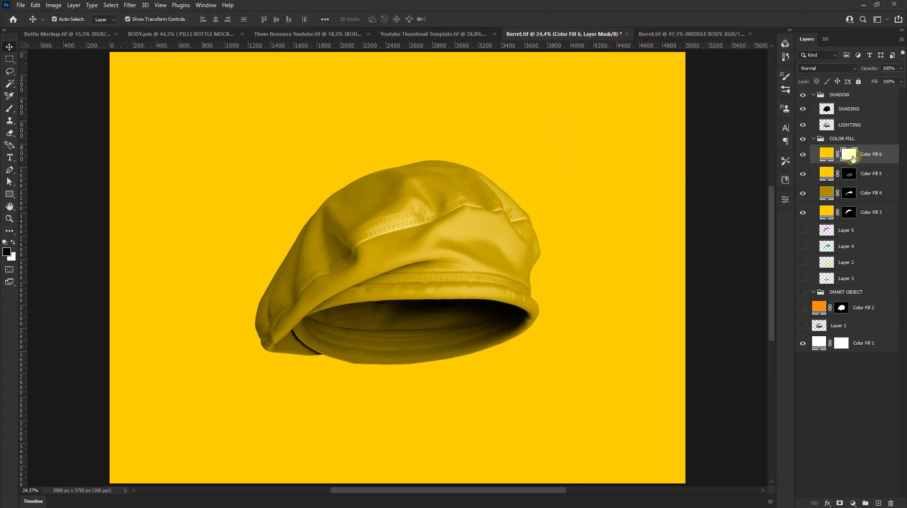
{"action": "right_click", "coordinate": [855, 158]}
{"action": "left_click", "coordinate": [861, 176]}
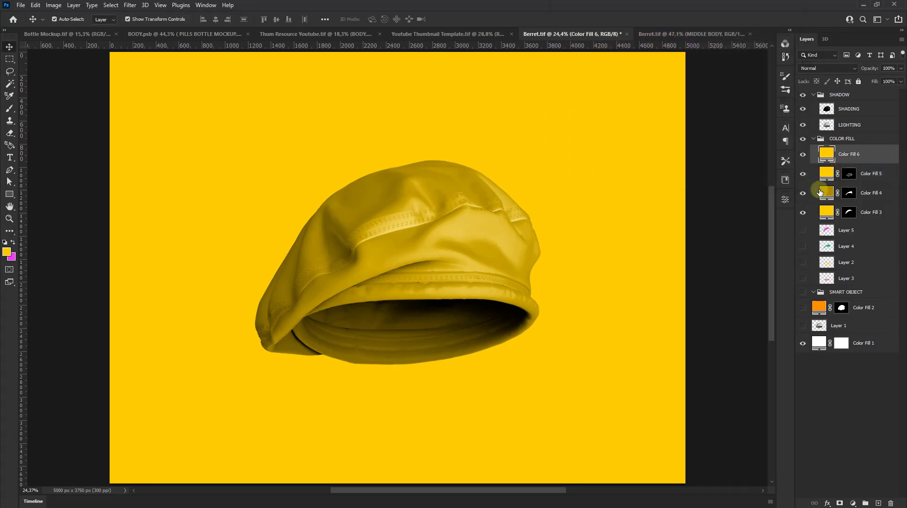
Step: Give Color Fill 6 the ac8a00 colour copied from Color Fill 4 and mask it to Layer 3's opening
{"action": "double_click", "coordinate": [826, 192]}
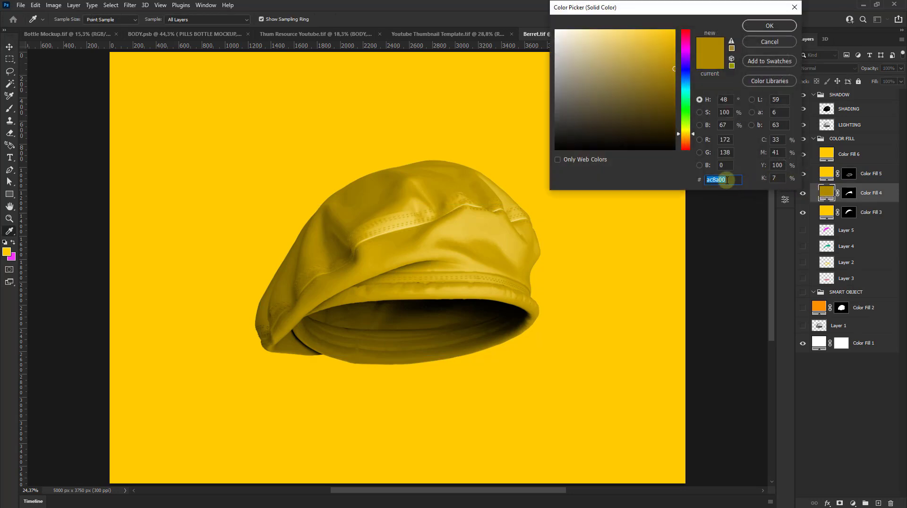
{"action": "right_click", "coordinate": [722, 180]}
{"action": "left_click", "coordinate": [742, 211]}
{"action": "left_click", "coordinate": [769, 26]}
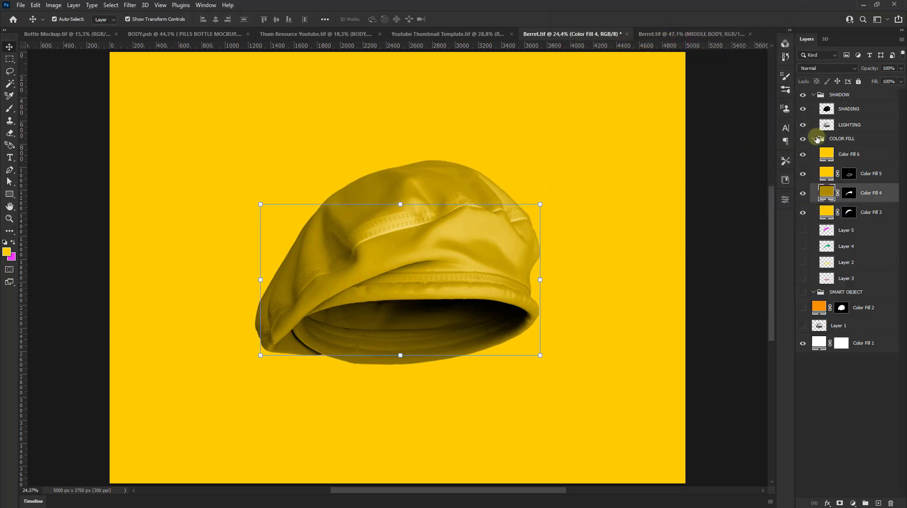
{"action": "double_click", "coordinate": [826, 153]}
{"action": "right_click", "coordinate": [731, 177]}
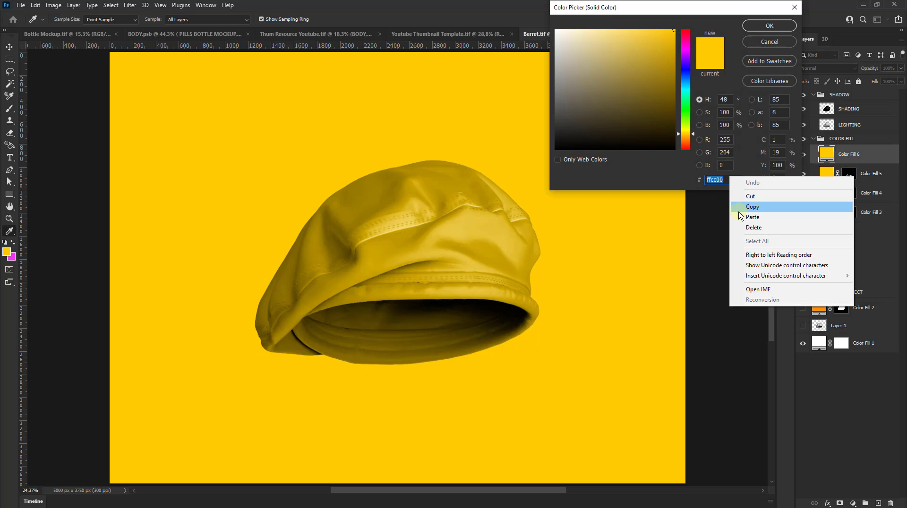
{"action": "left_click", "coordinate": [744, 216]}
{"action": "left_click", "coordinate": [770, 28]}
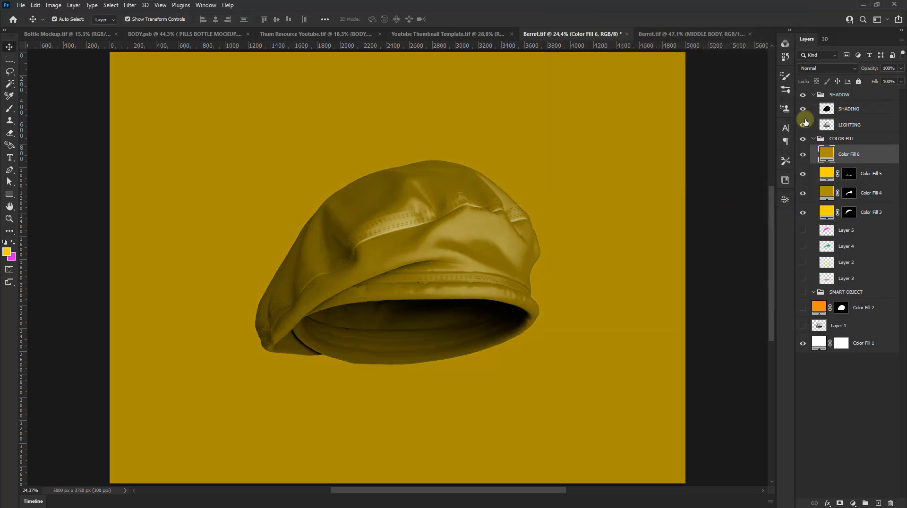
{"action": "left_click", "coordinate": [825, 281], "text": "ctrl"}
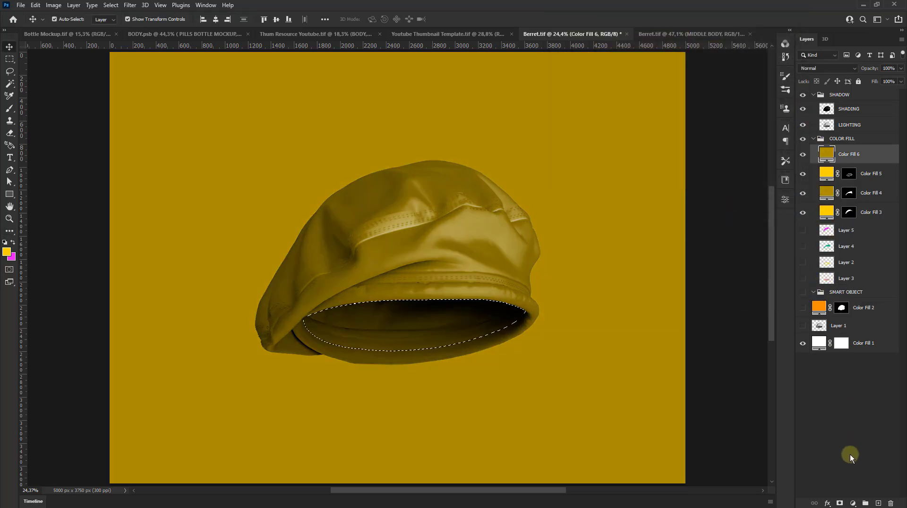
{"action": "left_click", "coordinate": [839, 503]}
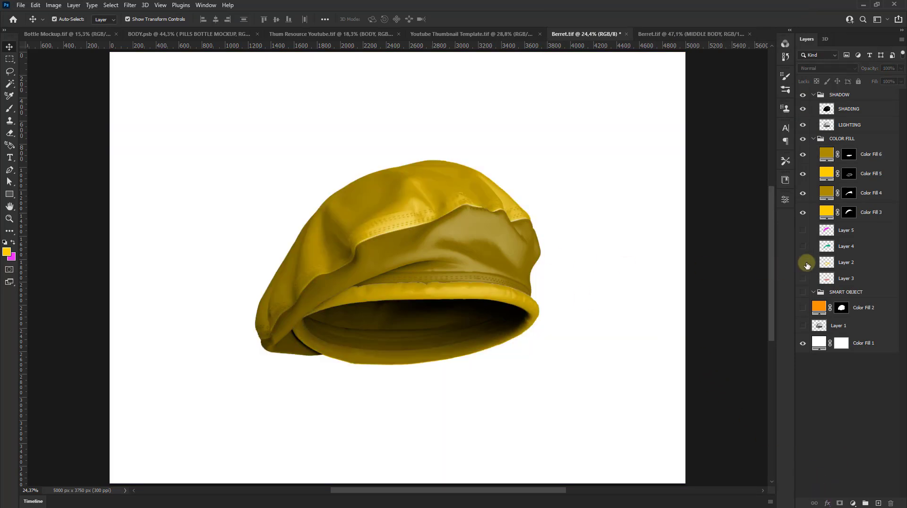
Step: Select Layers 5, 4, 2 and 3 together and delete them
{"action": "left_click", "coordinate": [831, 233]}
{"action": "left_click", "coordinate": [855, 283], "text": "shift"}
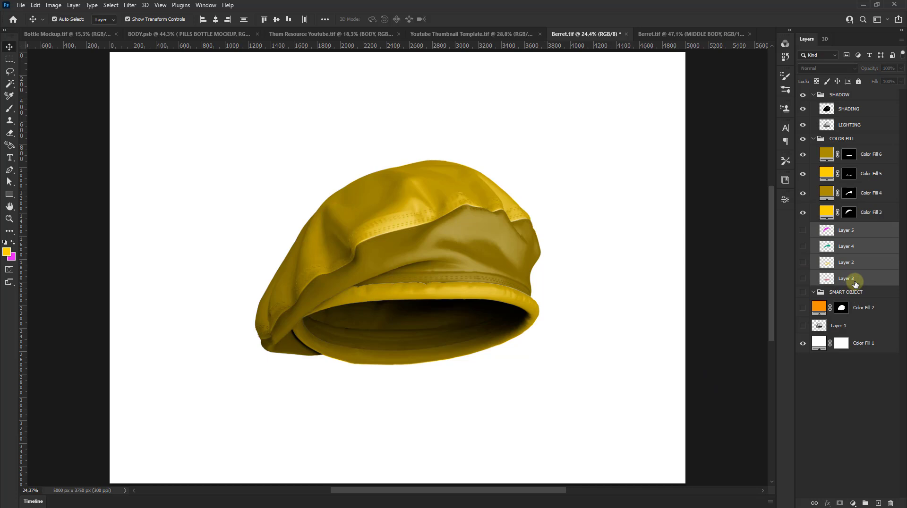
{"action": "key", "text": "Delete"}
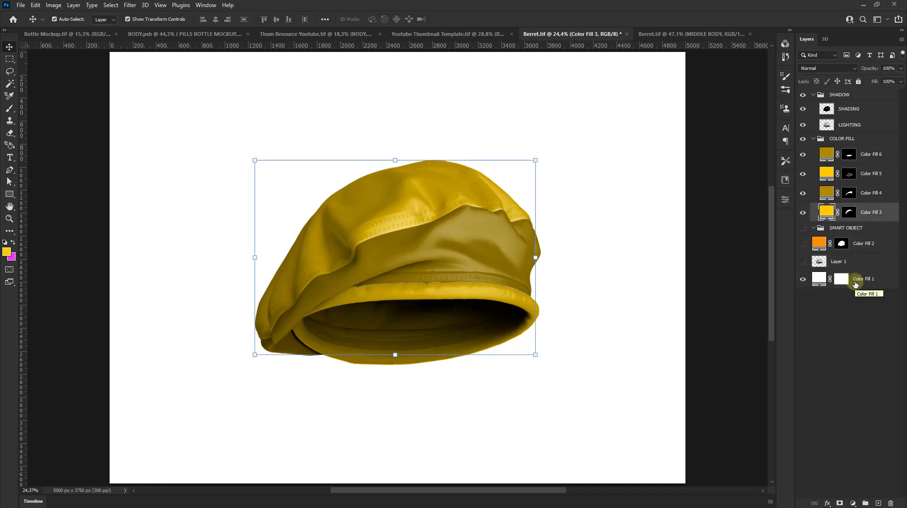
{"action": "key", "text": "ctrl+minus"}
{"action": "left_click", "coordinate": [673, 222]}
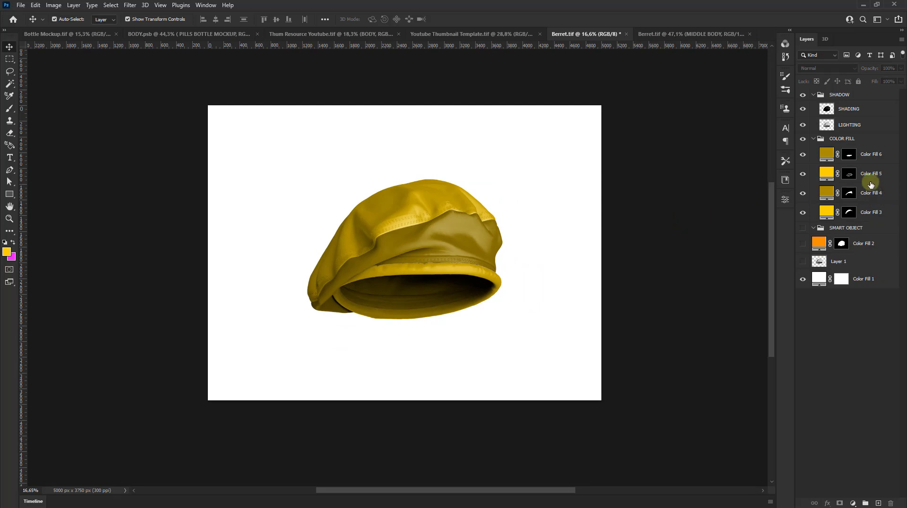
{"action": "scroll", "coordinate": [484, 196], "scroll_direction": "up", "scroll_amount": 1}
{"action": "scroll", "coordinate": [484, 196], "scroll_direction": "up", "scroll_amount": 1}
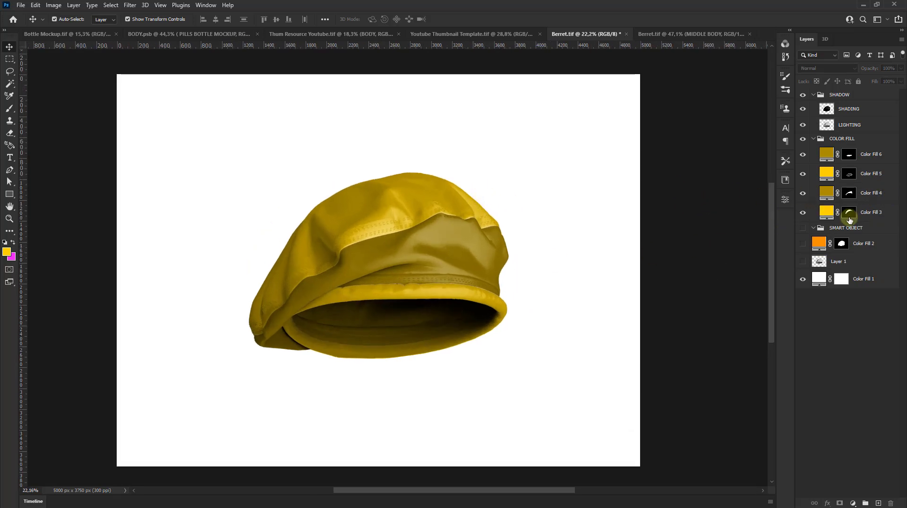
{"action": "left_click", "coordinate": [873, 159]}
{"action": "type", "text": "INSIDE"}
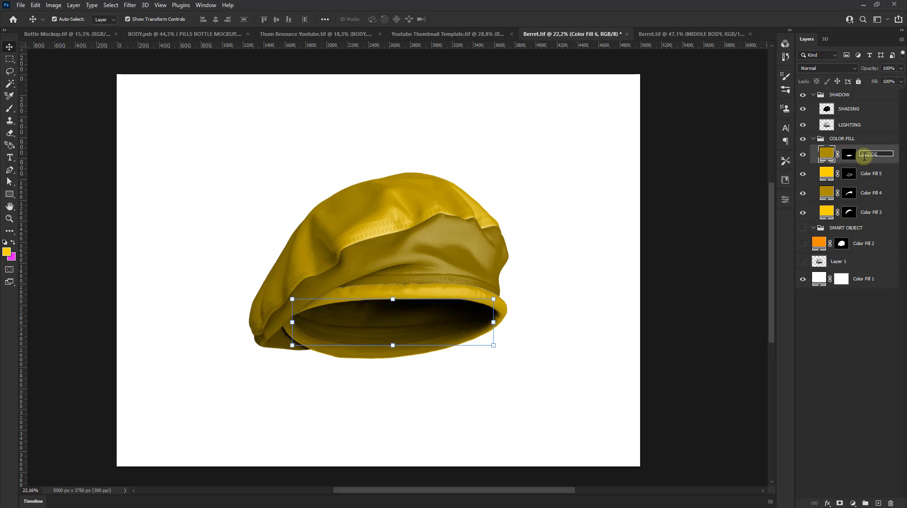
Step: Name the fill layers INSIDE, SQUASH, MIDDLE and TOP, then hide TOP to check it
{"action": "key", "text": "Tab"}
{"action": "type", "text": "SQUASH"}
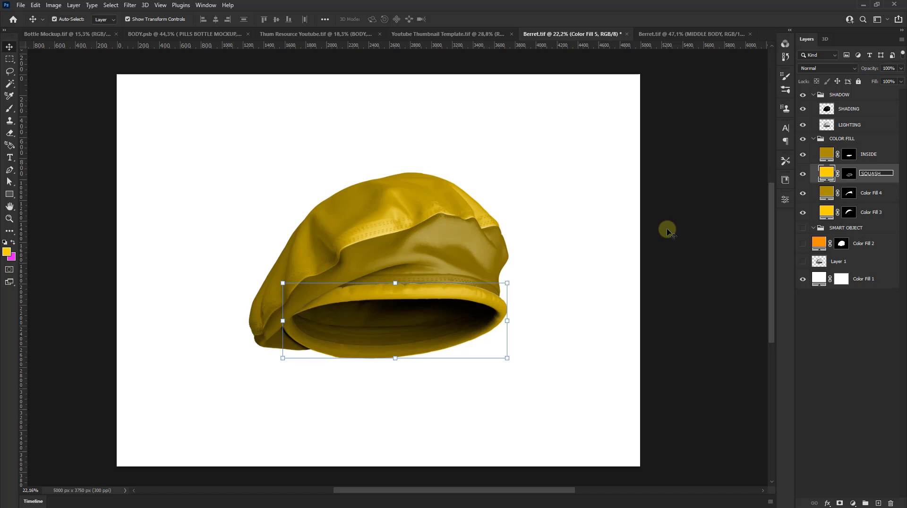
{"action": "key", "text": "Tab"}
{"action": "type", "text": "MIDDLE"}
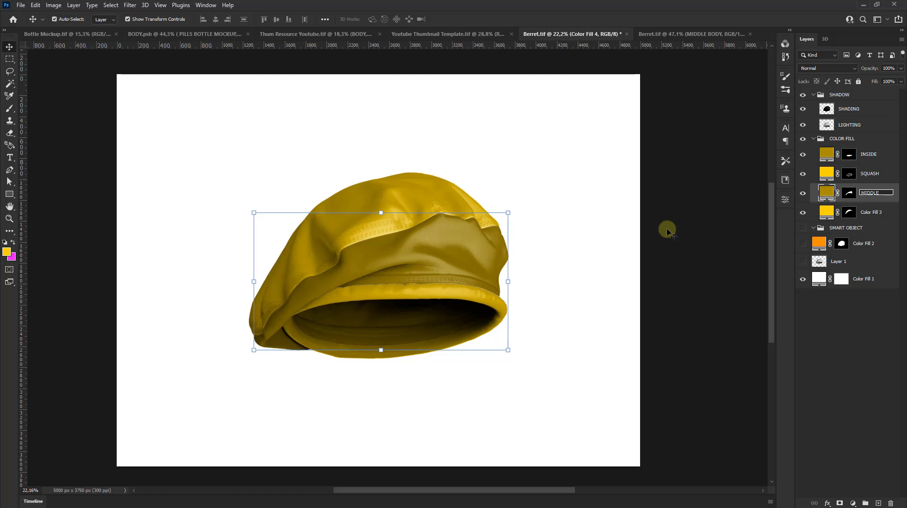
{"action": "key", "text": "Tab"}
{"action": "type", "text": "TOP"}
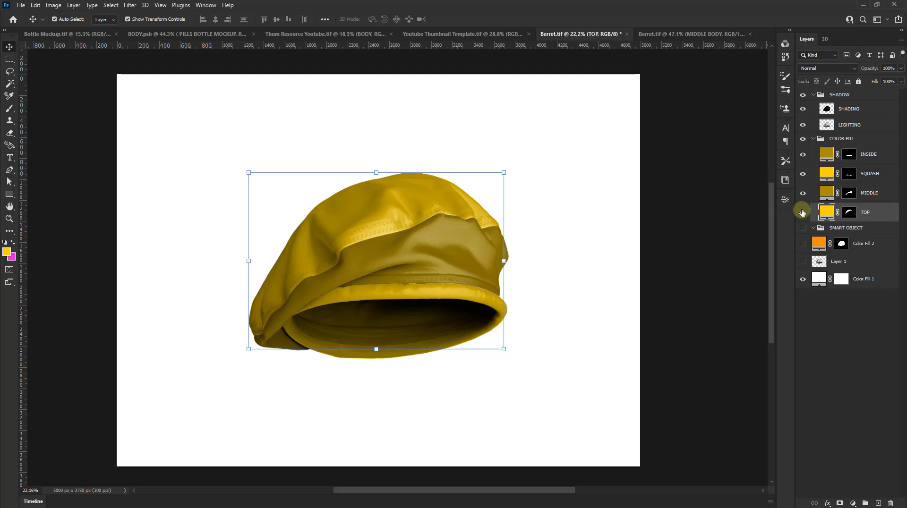
{"action": "left_click", "coordinate": [803, 213]}
Step: Show the TOP layer again and delete the orange Color Fill 2 layer
{"action": "left_click", "coordinate": [802, 213]}
{"action": "scroll", "coordinate": [279, 171], "scroll_direction": "down", "scroll_amount": 2, "text": "alt"}
{"action": "scroll", "coordinate": [279, 171], "scroll_direction": "down", "scroll_amount": 1, "text": "alt"}
{"action": "left_click", "coordinate": [679, 215]}
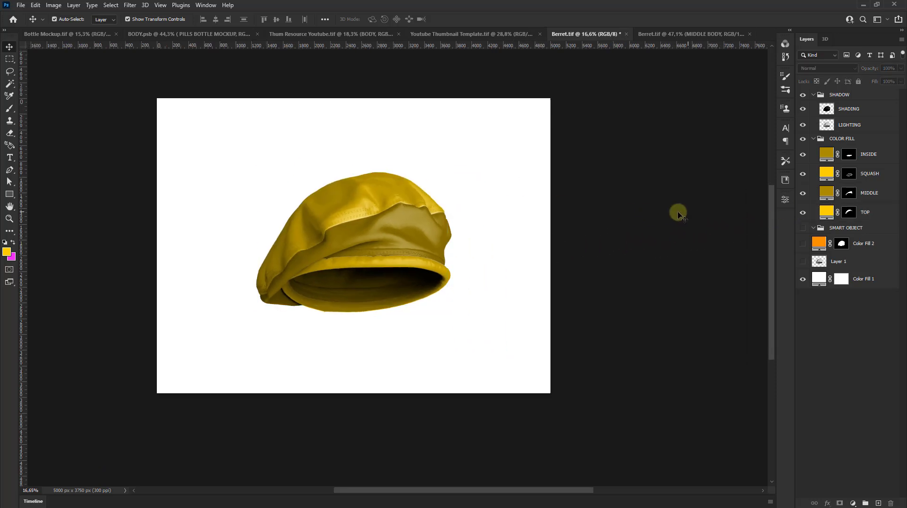
{"action": "scroll", "coordinate": [365, 209], "scroll_direction": "up", "scroll_amount": 3, "text": "alt"}
{"action": "left_click", "coordinate": [869, 154]}
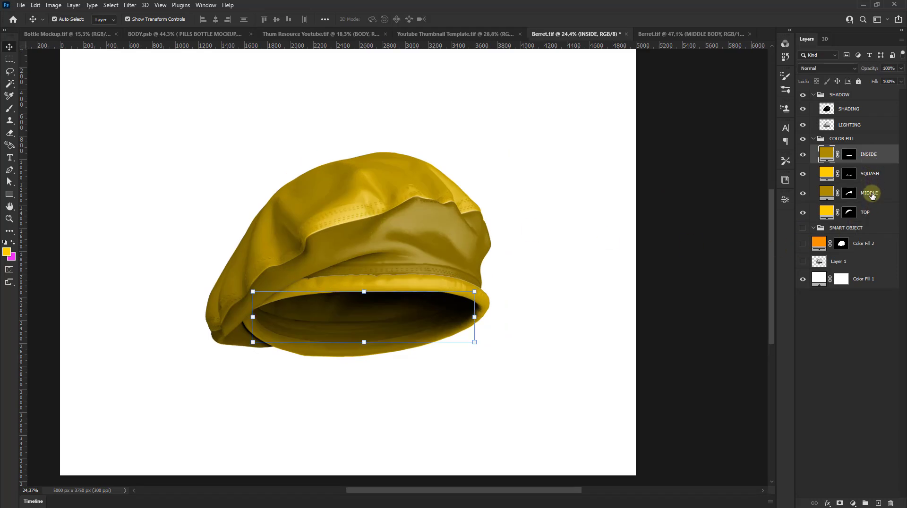
{"action": "left_click", "coordinate": [855, 229]}
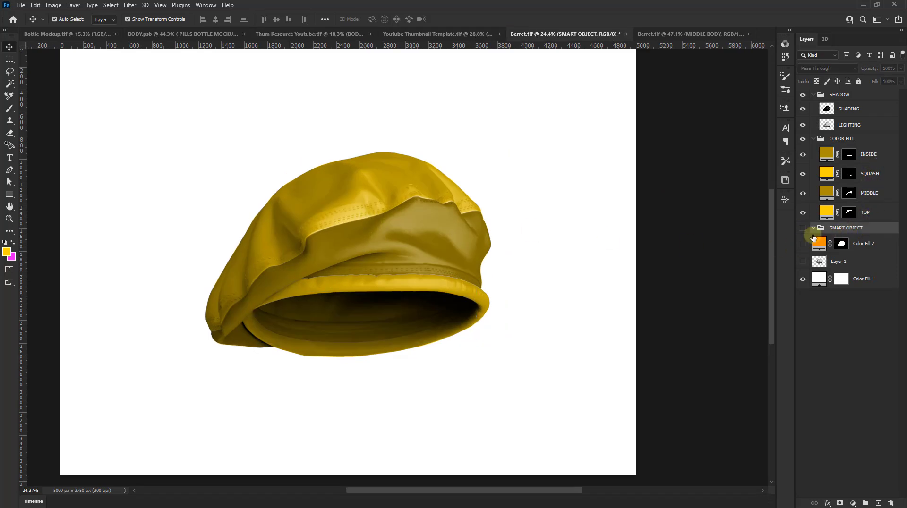
{"action": "left_click", "coordinate": [868, 249]}
{"action": "key", "text": "Delete"}
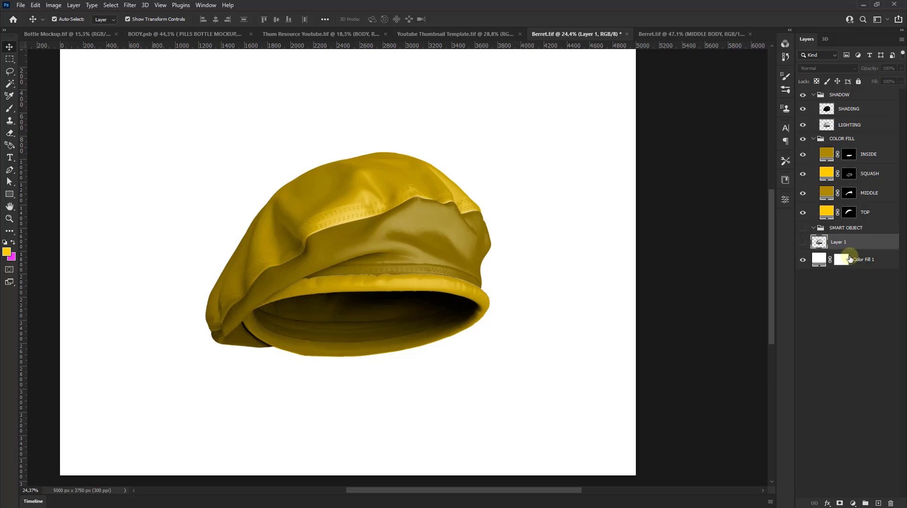
Step: Turn on the SMART OBJECT group's visibility and create an empty Layer 2 within it
{"action": "left_click", "coordinate": [865, 210]}
{"action": "left_click", "coordinate": [848, 154]}
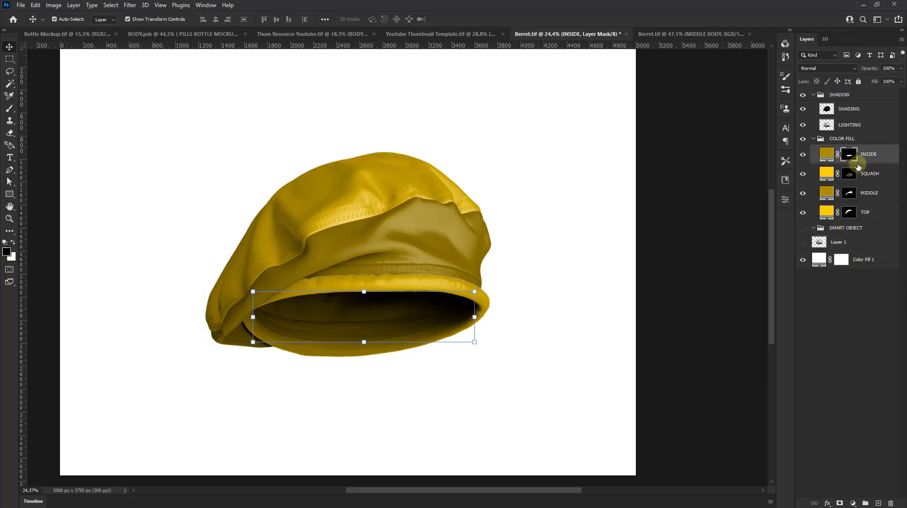
{"action": "left_click", "coordinate": [862, 212]}
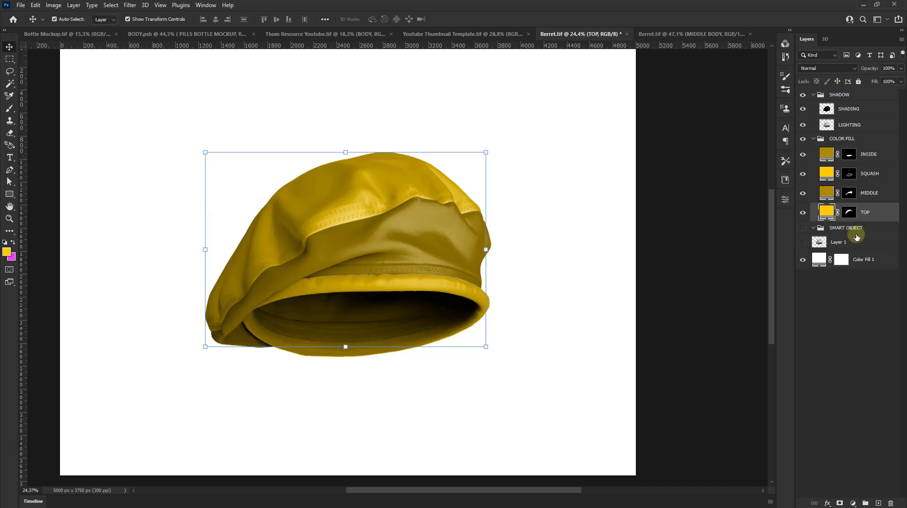
{"action": "left_click", "coordinate": [852, 228]}
{"action": "left_click", "coordinate": [803, 228]}
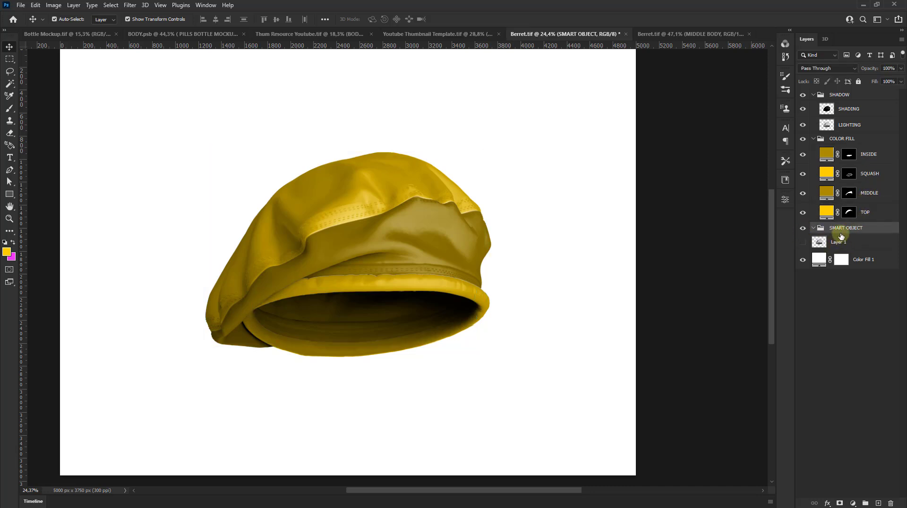
{"action": "left_click", "coordinate": [878, 503]}
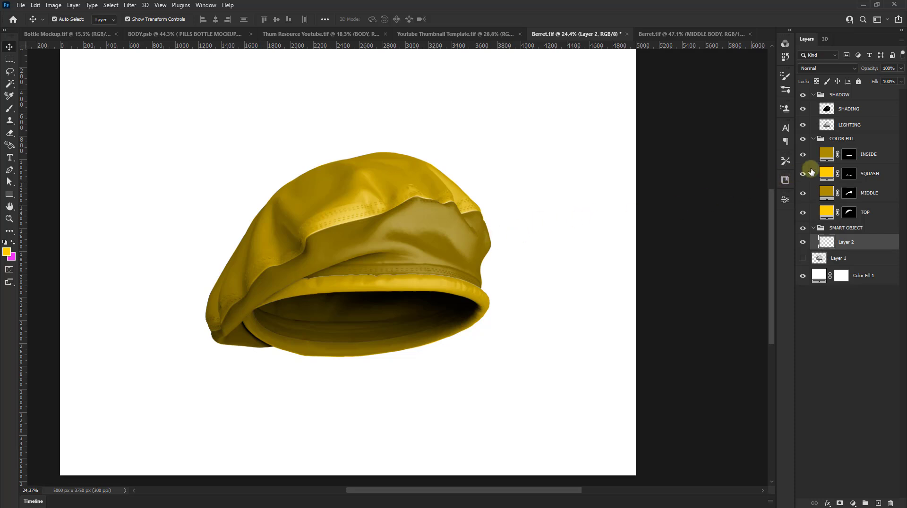
Step: Pick a dark green in the TOP fill's colour picker, copy its hex value, then cancel
{"action": "double_click", "coordinate": [824, 212]}
{"action": "left_click", "coordinate": [687, 119]}
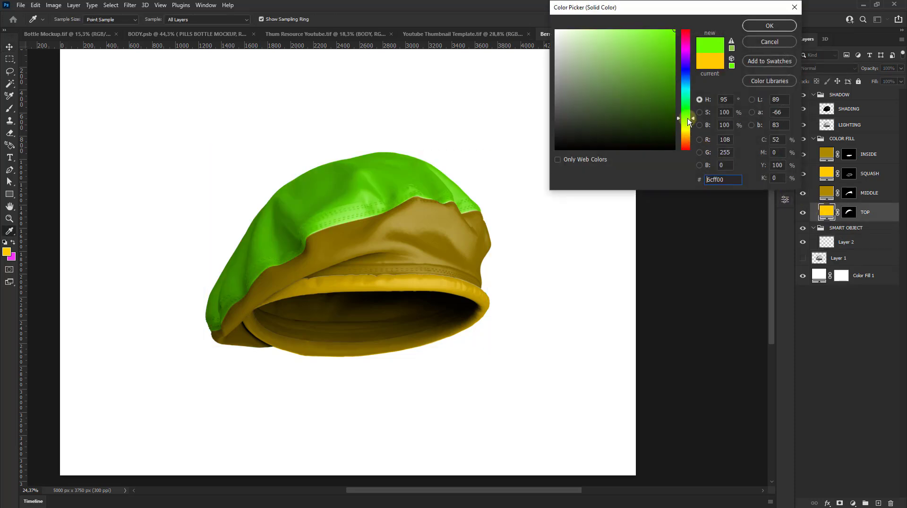
{"action": "mouse_move", "coordinate": [671, 116]}
{"action": "left_mouse_down"}
{"action": "mouse_move", "coordinate": [706, 120]}
{"action": "mouse_move", "coordinate": [734, 97]}
{"action": "left_mouse_up"}
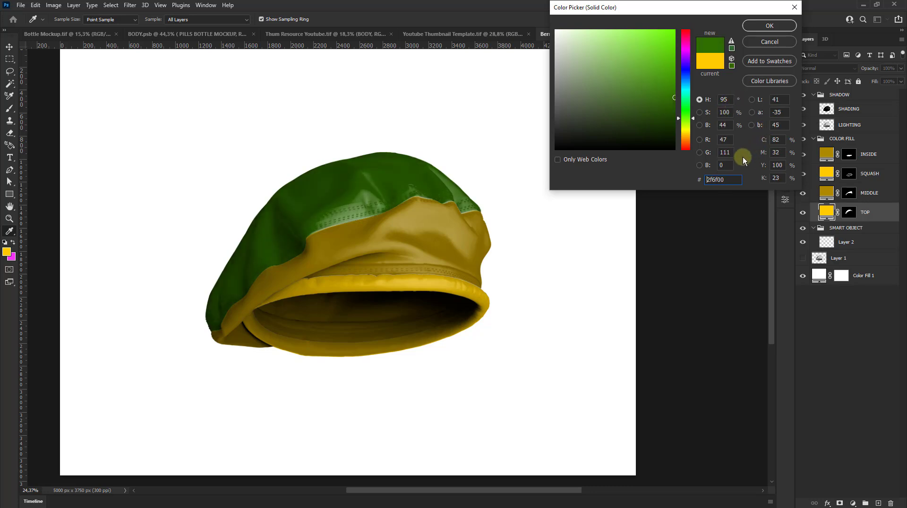
{"action": "right_click", "coordinate": [722, 180]}
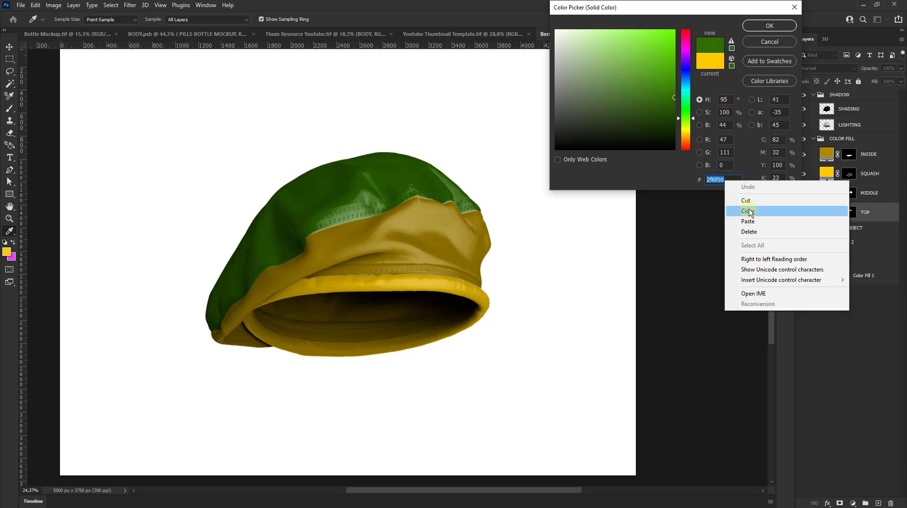
{"action": "left_click", "coordinate": [750, 213]}
{"action": "left_click", "coordinate": [757, 44]}
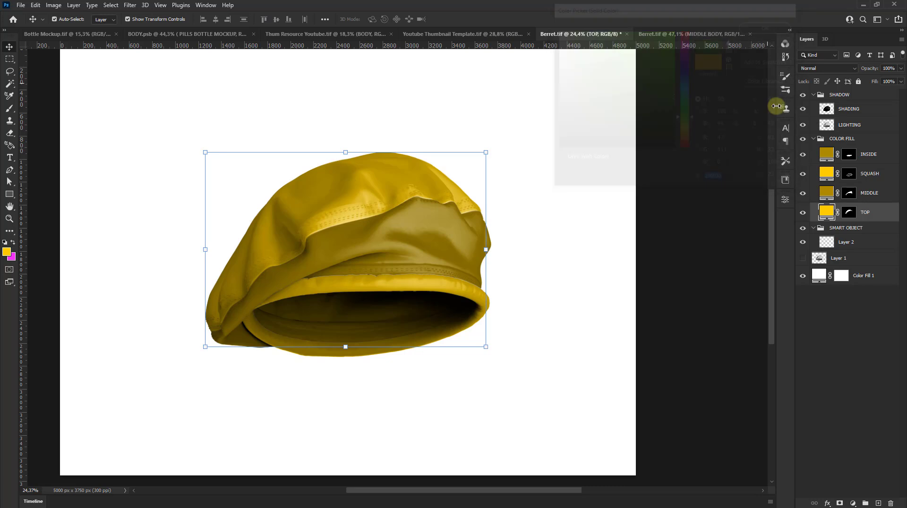
Step: Hide the TOP fill and select a rectangle around the beret on Layer 2
{"action": "left_click", "coordinate": [802, 213]}
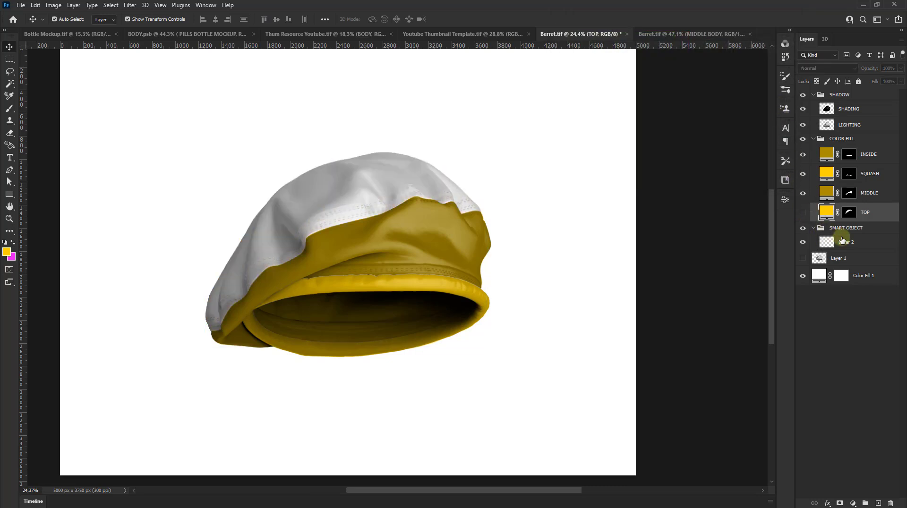
{"action": "left_click", "coordinate": [853, 242]}
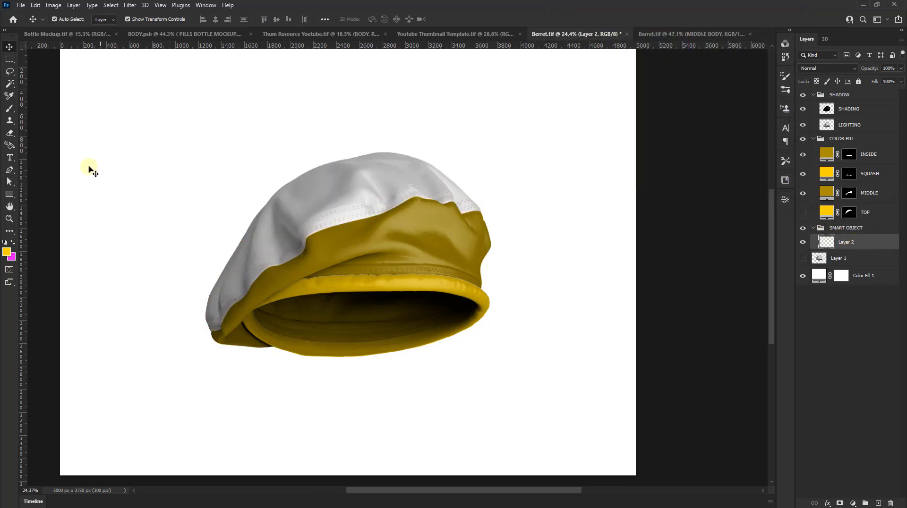
{"action": "left_click", "coordinate": [13, 58]}
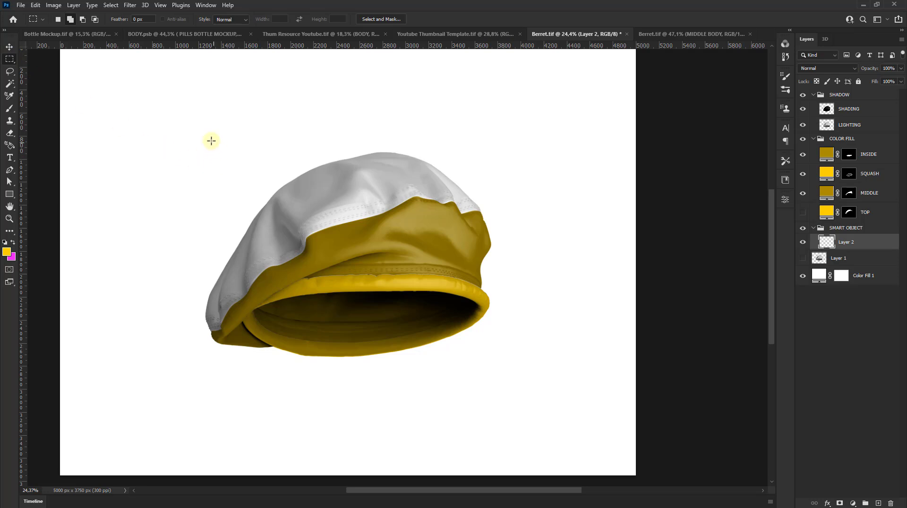
{"action": "mouse_move", "coordinate": [179, 125]}
{"action": "left_mouse_down"}
{"action": "mouse_move", "coordinate": [495, 321]}
{"action": "mouse_move", "coordinate": [493, 337]}
{"action": "left_mouse_up"}
Step: Set the background colour to 2f6f00 and fill the selection with it
{"action": "left_click", "coordinate": [12, 258]}
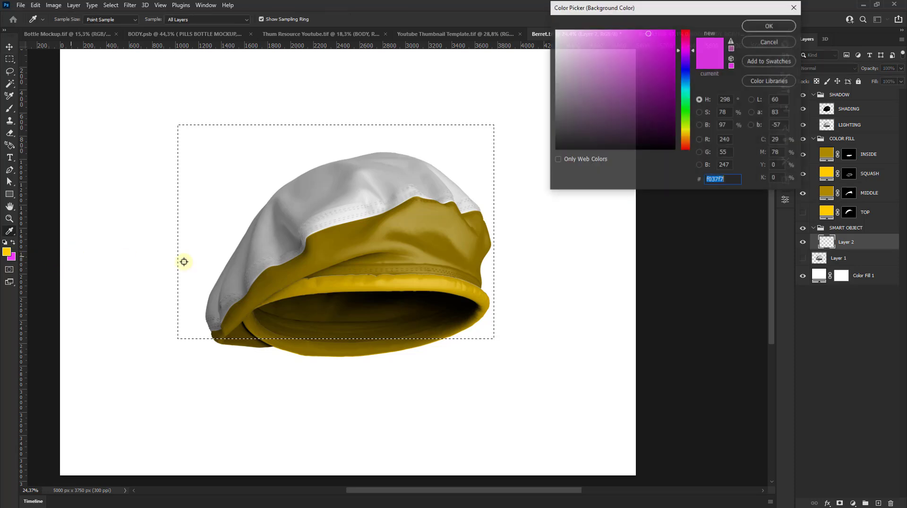
{"action": "right_click", "coordinate": [718, 179]}
{"action": "left_click", "coordinate": [738, 214]}
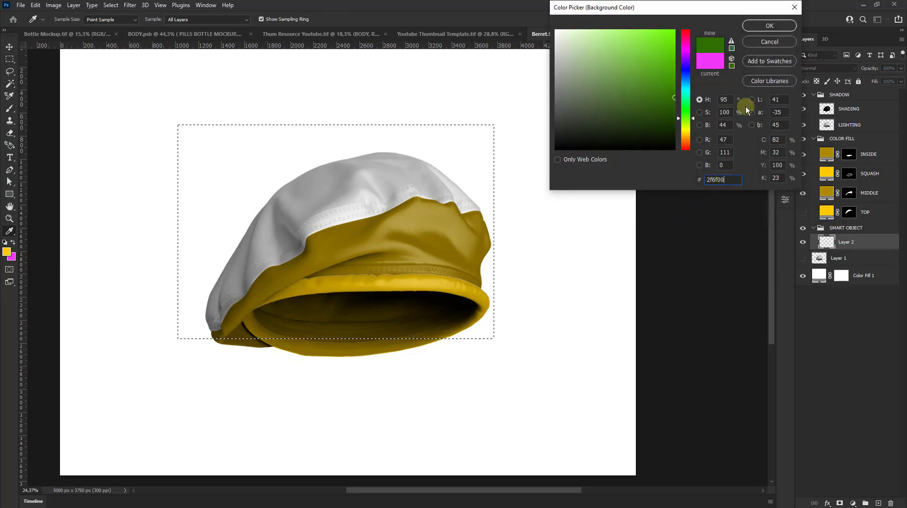
{"action": "left_click", "coordinate": [769, 26]}
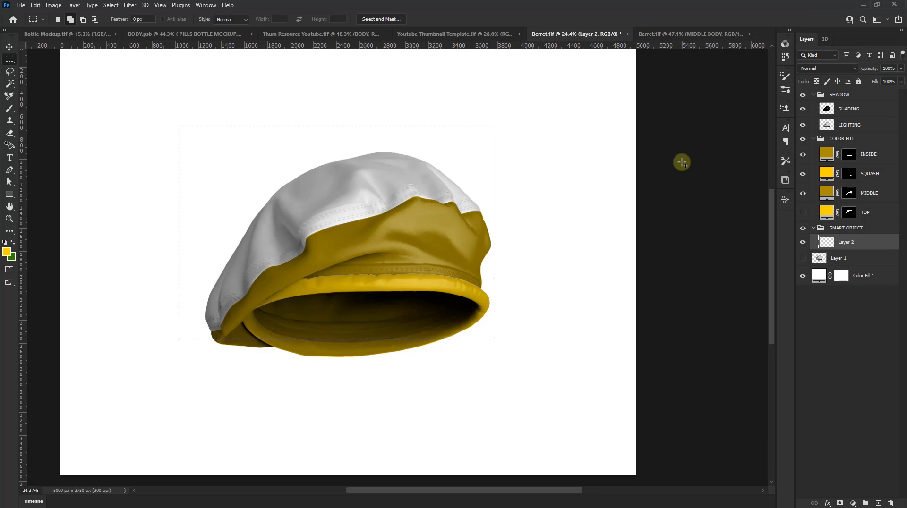
{"action": "key", "text": "ctrl+BackSpace"}
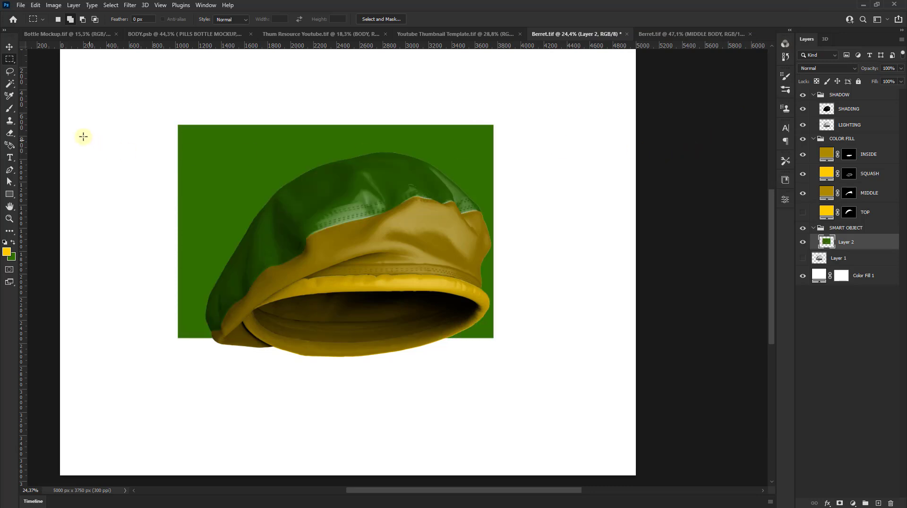
Step: Trim the green rectangle's top edge down slightly on Layer 2
{"action": "left_click", "coordinate": [9, 47]}
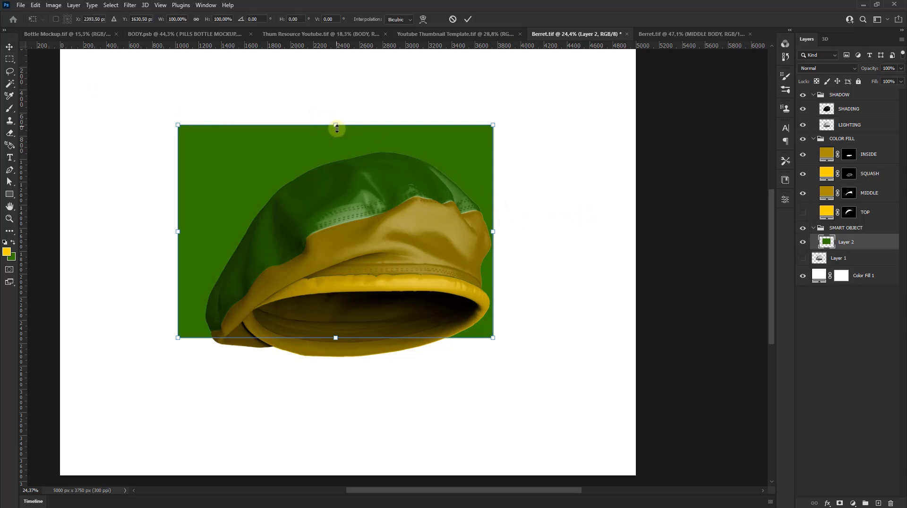
{"action": "left_click_drag", "start_coordinate": [338, 126], "coordinate": [339, 133]}
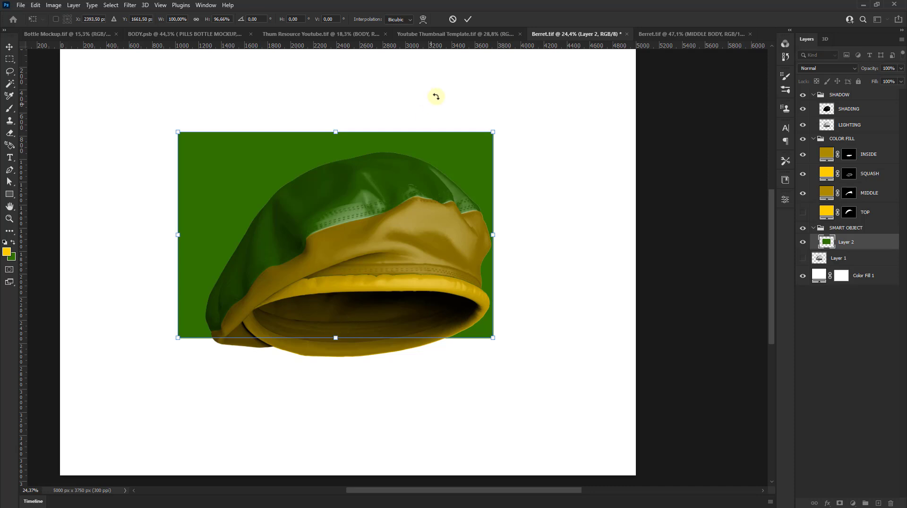
{"action": "left_click", "coordinate": [468, 19]}
{"action": "left_click", "coordinate": [841, 243], "text": "ctrl"}
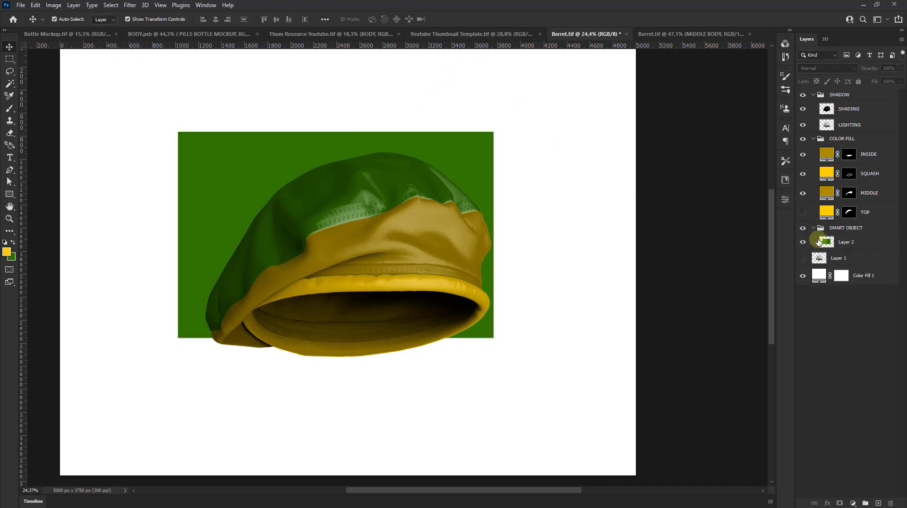
{"action": "left_click", "coordinate": [841, 243]}
Step: Rename Layer 2 to TOP and convert it to a smart object
{"action": "double_click", "coordinate": [843, 243]}
{"action": "type", "text": "TOP"}
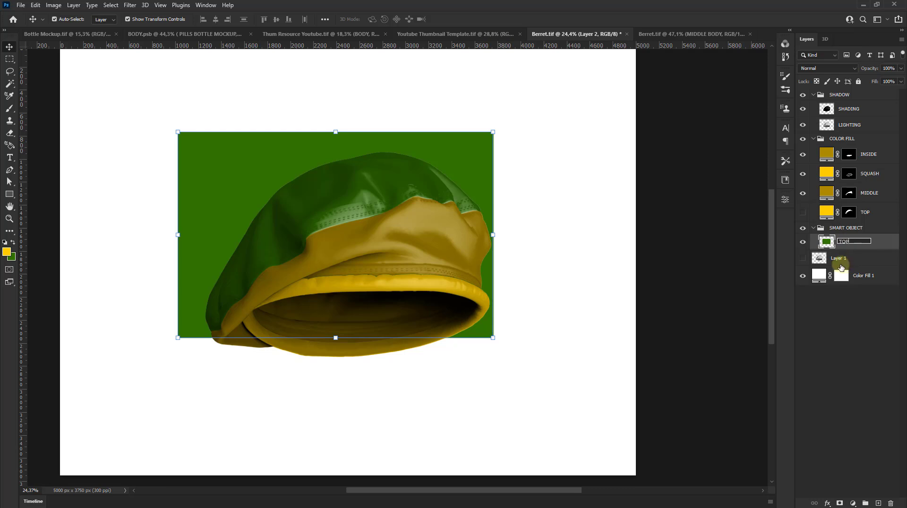
{"action": "key", "text": "Return"}
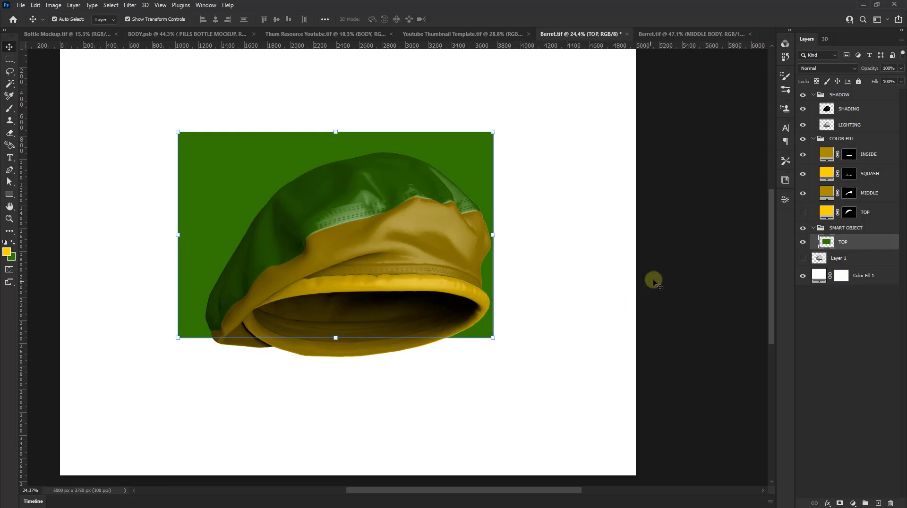
{"action": "left_click", "coordinate": [651, 236]}
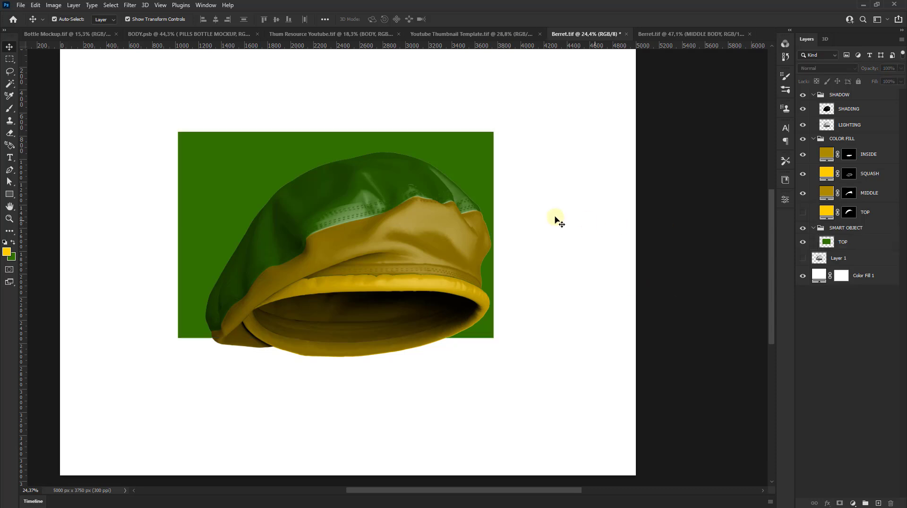
{"action": "left_click", "coordinate": [456, 147]}
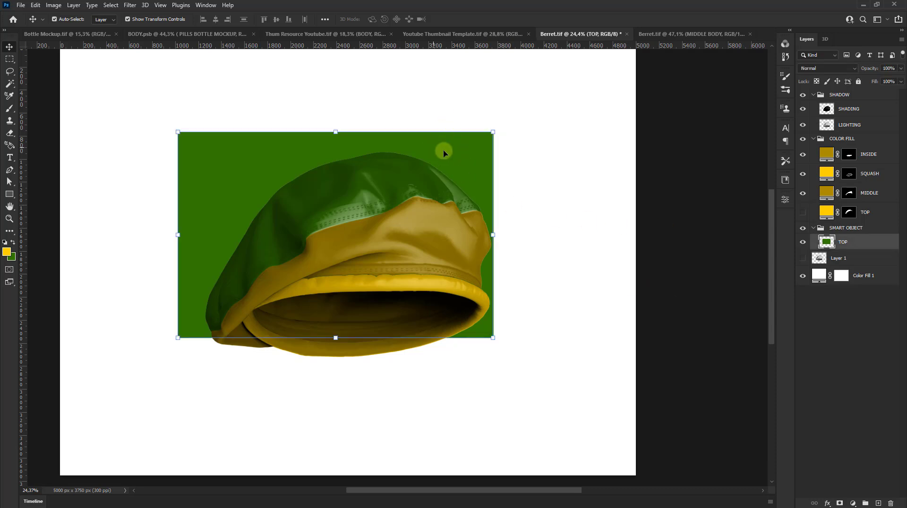
{"action": "right_click", "coordinate": [848, 245]}
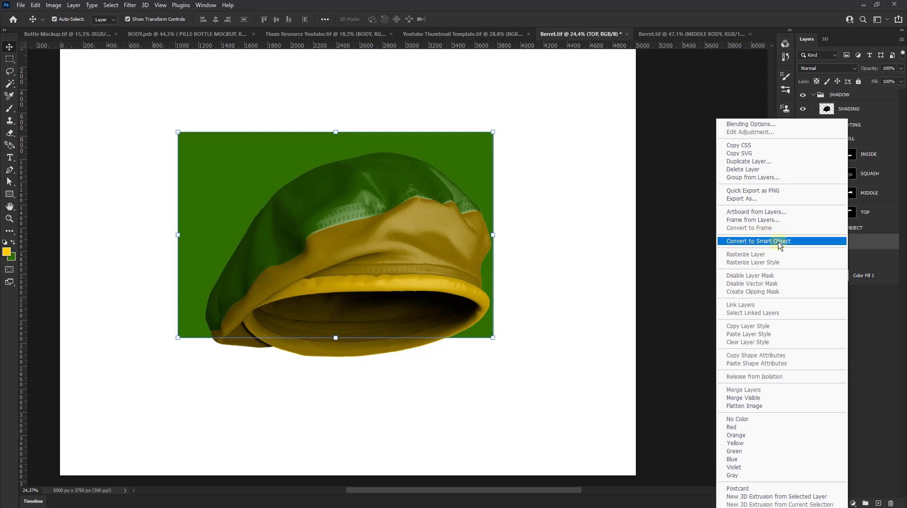
{"action": "left_click", "coordinate": [761, 242]}
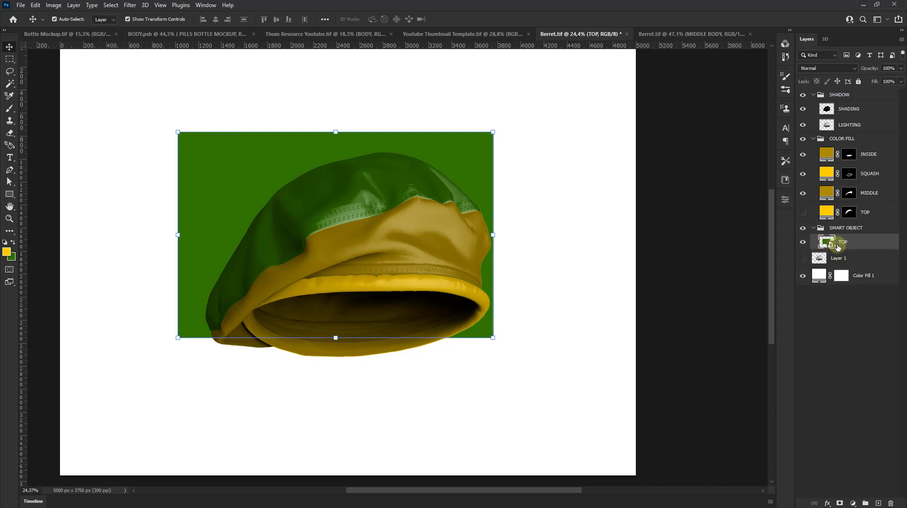
Step: Open the TOP smart object and draw a tall thin yellow bar across its canvas
{"action": "double_click", "coordinate": [828, 243]}
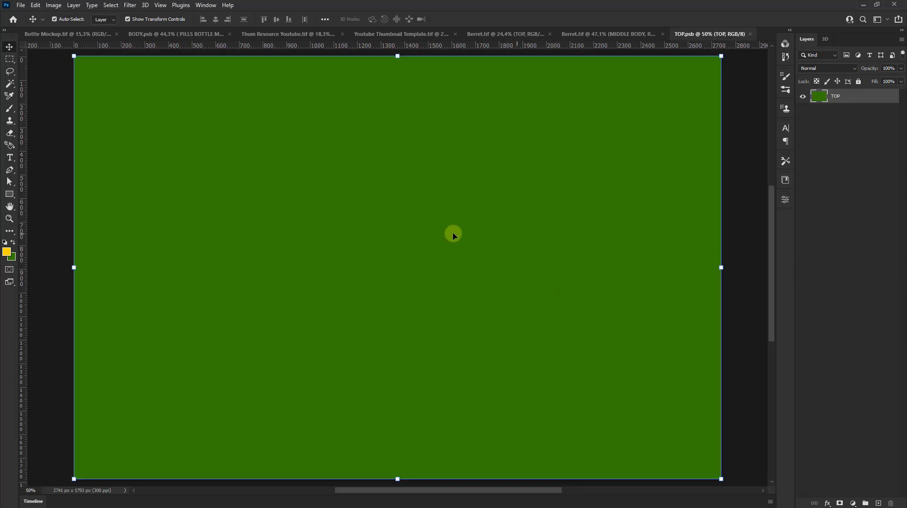
{"action": "left_click", "coordinate": [9, 194]}
{"action": "scroll", "coordinate": [331, 236], "scroll_direction": "down", "scroll_amount": 3}
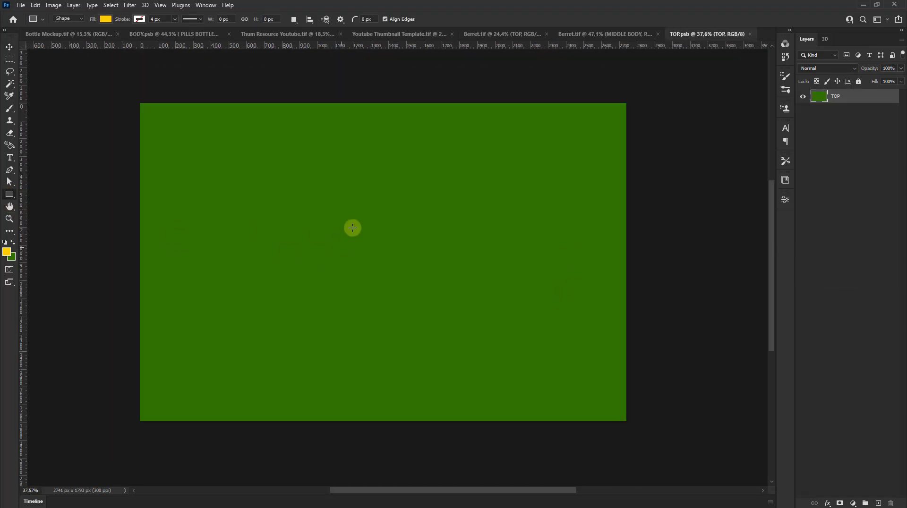
{"action": "mouse_move", "coordinate": [370, 69]}
{"action": "left_mouse_down"}
{"action": "mouse_move", "coordinate": [429, 386]}
{"action": "mouse_move", "coordinate": [376, 435]}
{"action": "left_mouse_up"}
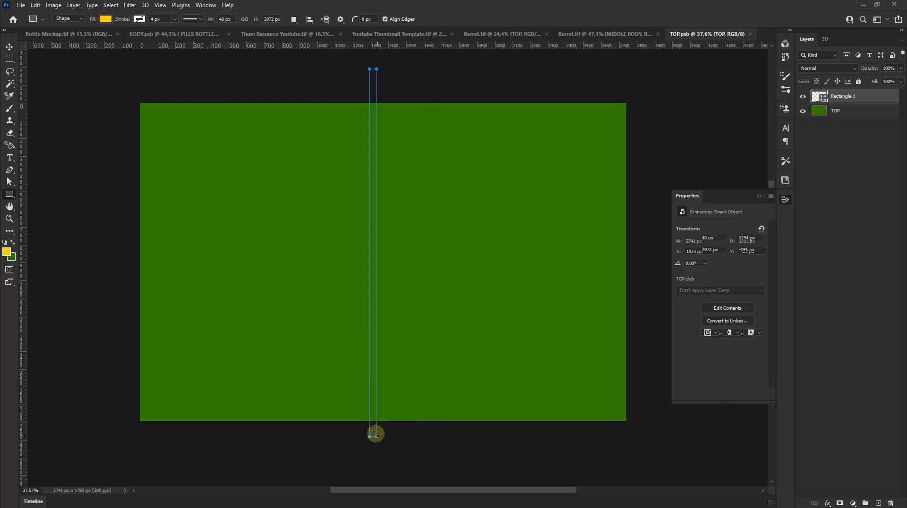
{"action": "left_click", "coordinate": [9, 47]}
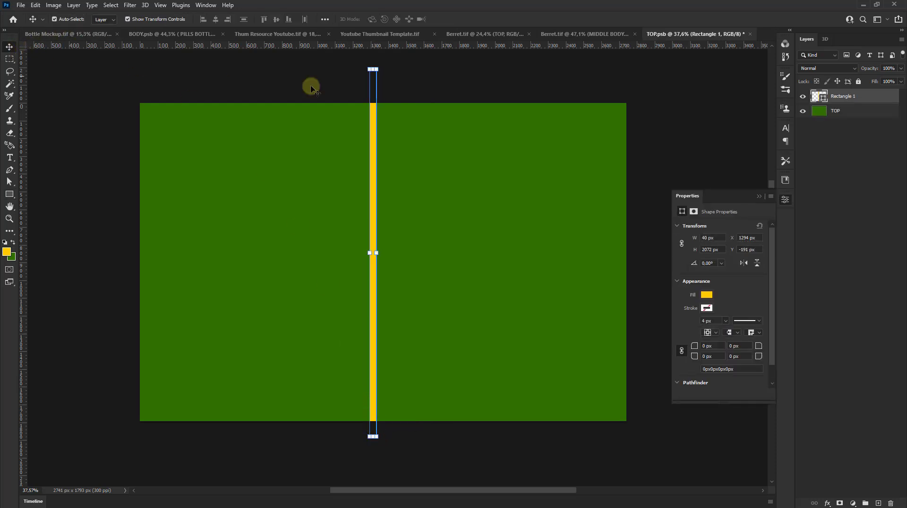
Step: Centre the yellow Rectangle 1 bar horizontally on the green canvas
{"action": "left_click", "coordinate": [820, 111], "text": "shift"}
{"action": "left_click", "coordinate": [224, 19]}
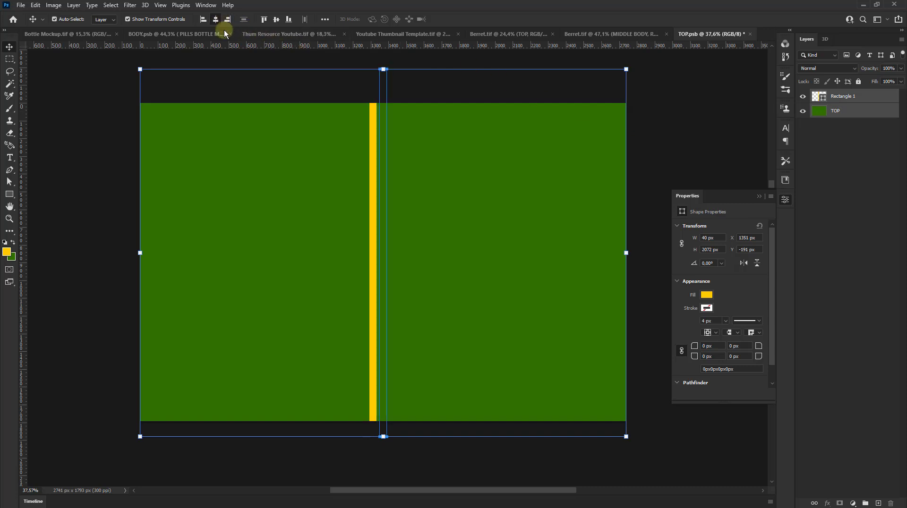
{"action": "left_click", "coordinate": [684, 138]}
{"action": "left_click", "coordinate": [844, 102]}
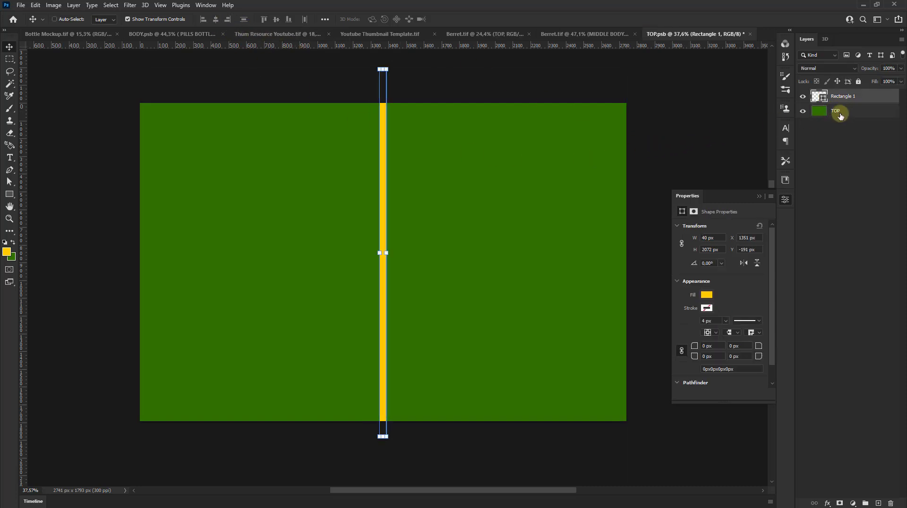
{"action": "left_click", "coordinate": [836, 112], "text": "shift"}
{"action": "left_click", "coordinate": [101, 85]}
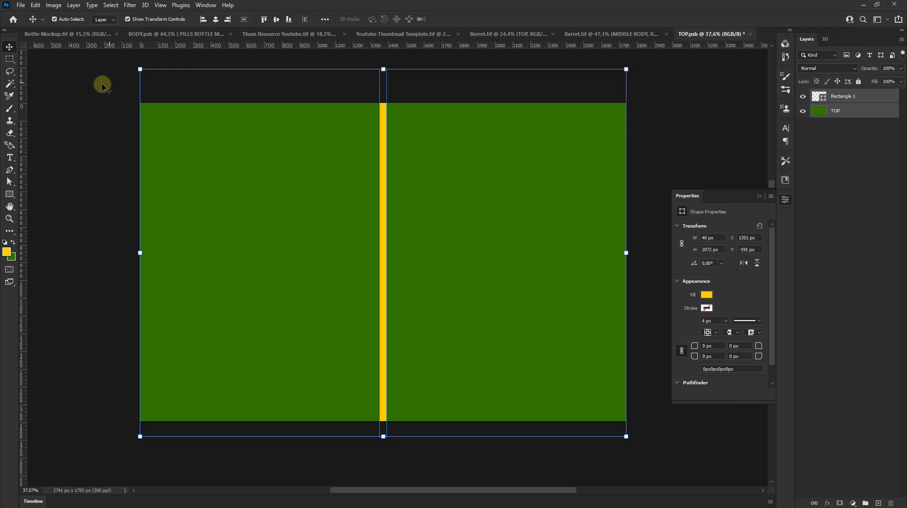
{"action": "left_click", "coordinate": [21, 5]}
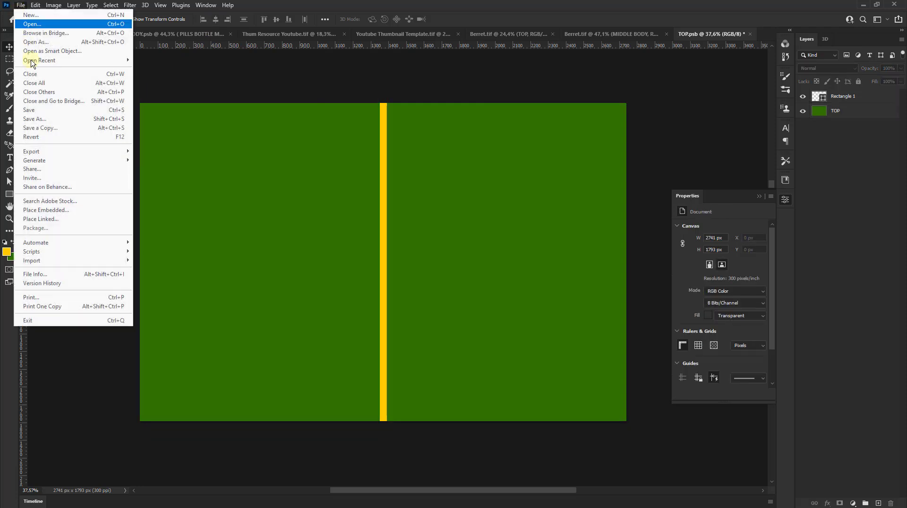
Step: Save TOP.psb and move Grid Mockup Body above Berret Pattern
{"action": "left_click", "coordinate": [32, 112]}
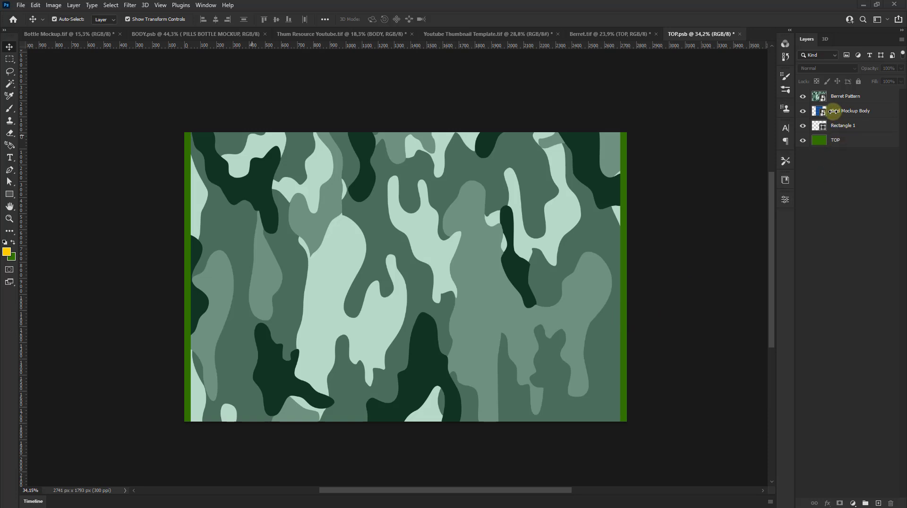
{"action": "left_click", "coordinate": [834, 116]}
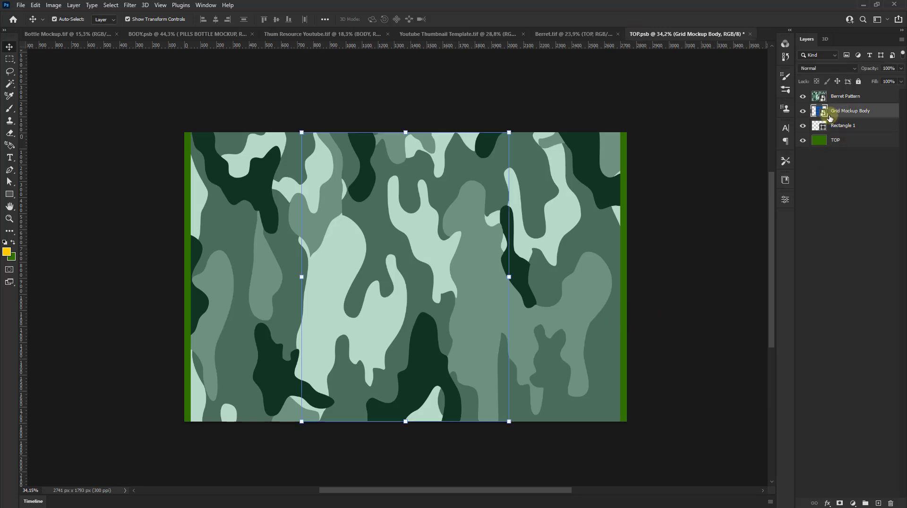
{"action": "left_click_drag", "start_coordinate": [830, 117], "coordinate": [835, 93]}
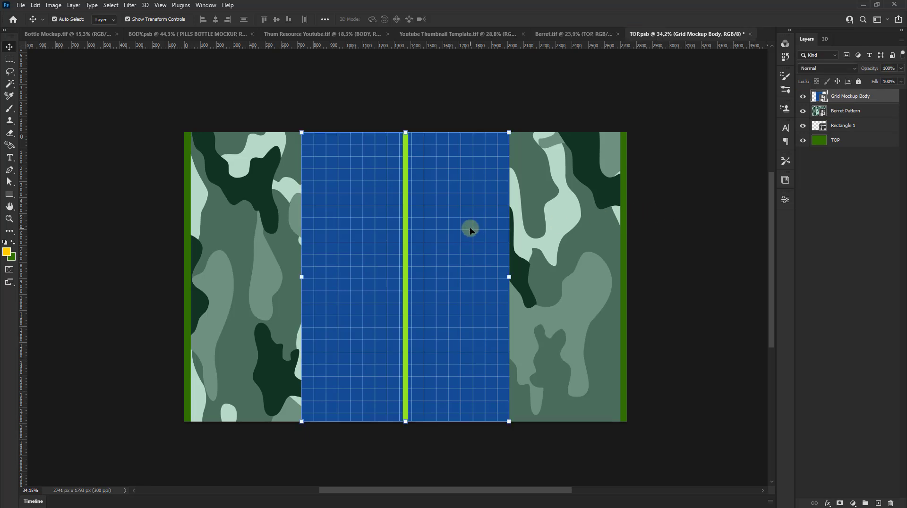
Step: Scale the grid layer to fill the whole canvas and save TOP.psb
{"action": "scroll", "coordinate": [480, 149], "scroll_direction": "down", "scroll_amount": 2}
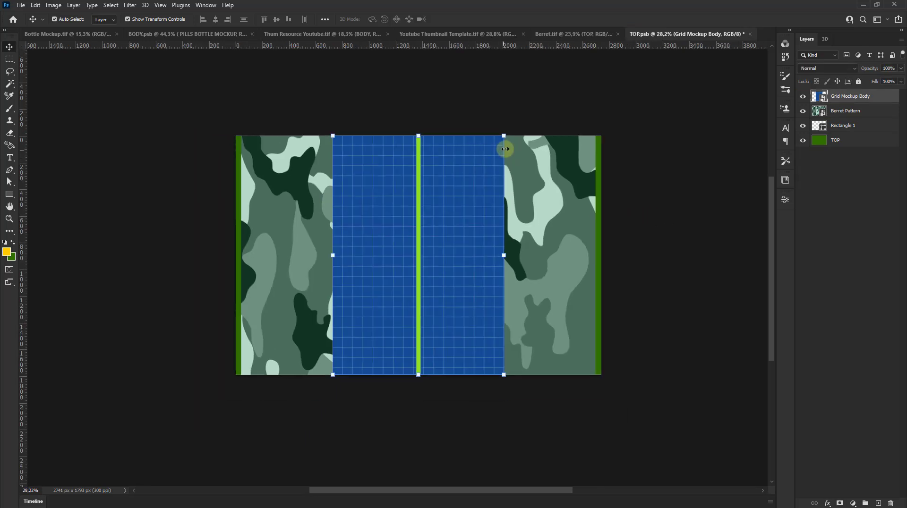
{"action": "left_click_drag", "start_coordinate": [505, 136], "coordinate": [731, 87]}
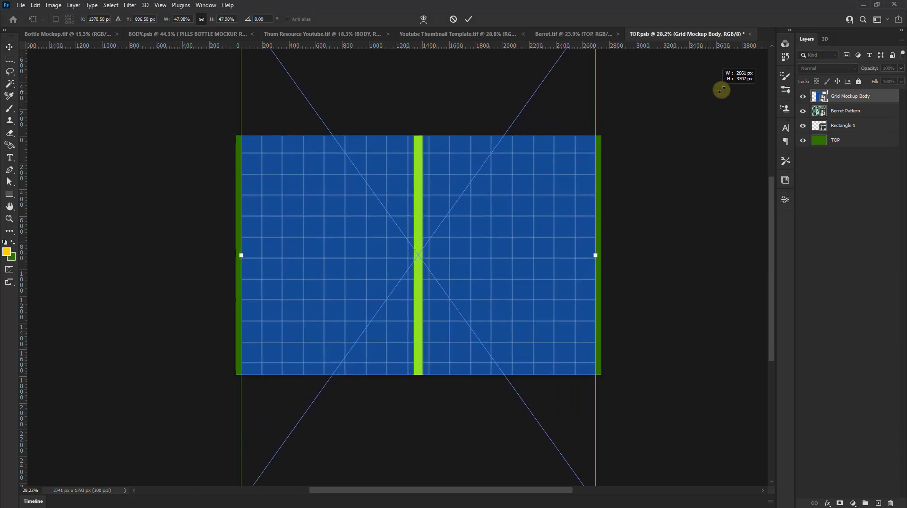
{"action": "scroll", "coordinate": [442, 186], "scroll_direction": "down", "scroll_amount": 2}
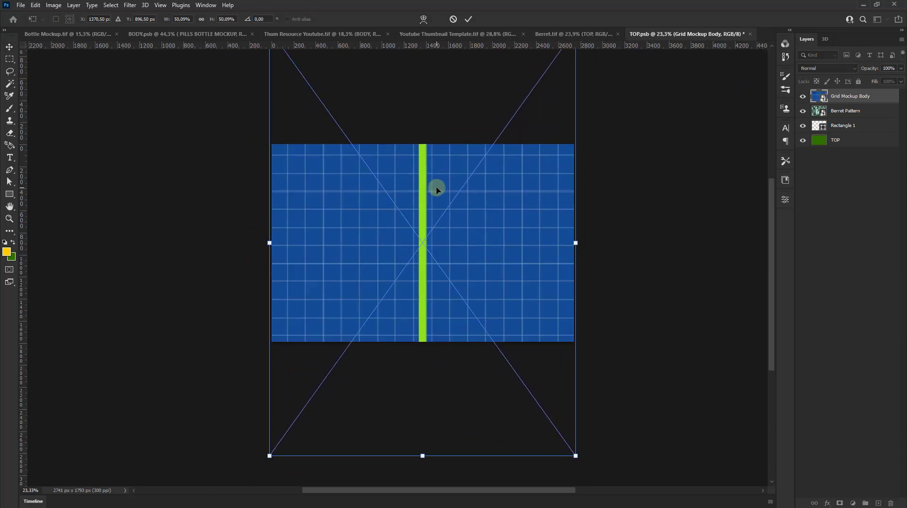
{"action": "left_click", "coordinate": [468, 19]}
{"action": "left_click", "coordinate": [634, 127]}
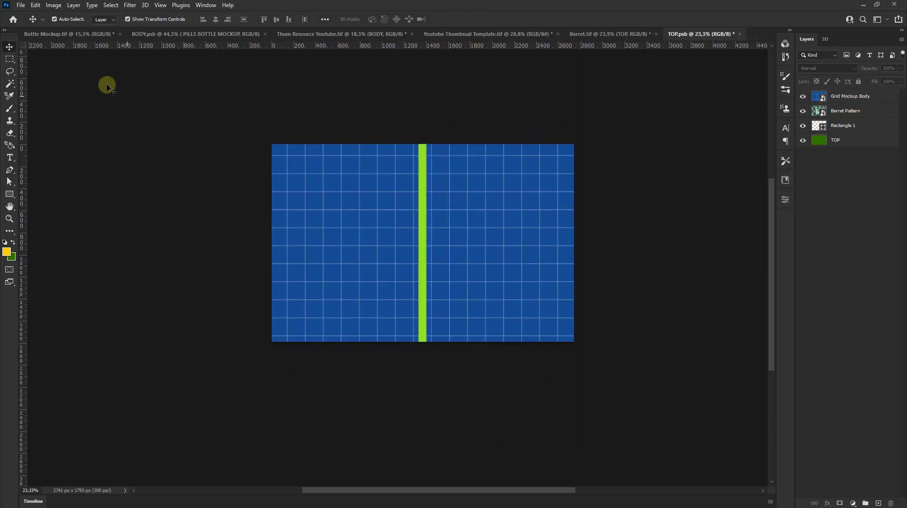
{"action": "left_click", "coordinate": [21, 5]}
{"action": "left_click", "coordinate": [50, 105]}
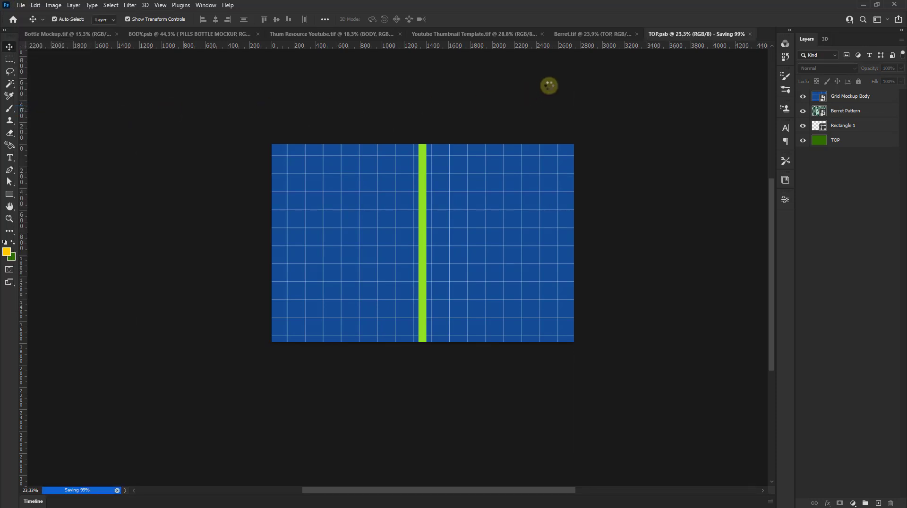
{"action": "mouse_move", "coordinate": [676, 35]}
{"action": "left_mouse_down"}
{"action": "mouse_move", "coordinate": [686, 64]}
{"action": "mouse_move", "coordinate": [580, 98]}
{"action": "left_mouse_up"}
Step: Narrow the floating TOP.psb window so it sits beside the Berret.tif document
{"action": "scroll", "coordinate": [270, 209], "scroll_direction": "down", "scroll_amount": 3}
{"action": "left_click", "coordinate": [448, 222]}
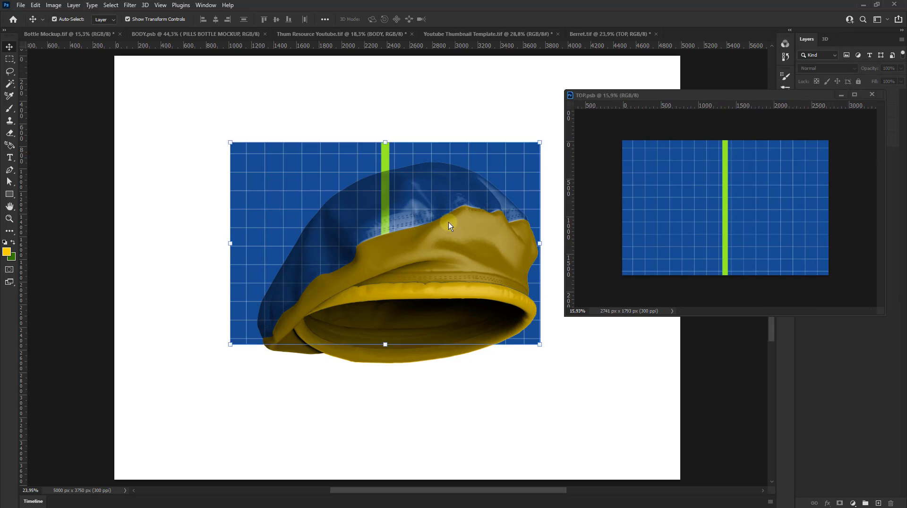
{"action": "scroll", "coordinate": [146, 219], "scroll_direction": "down", "scroll_amount": 2}
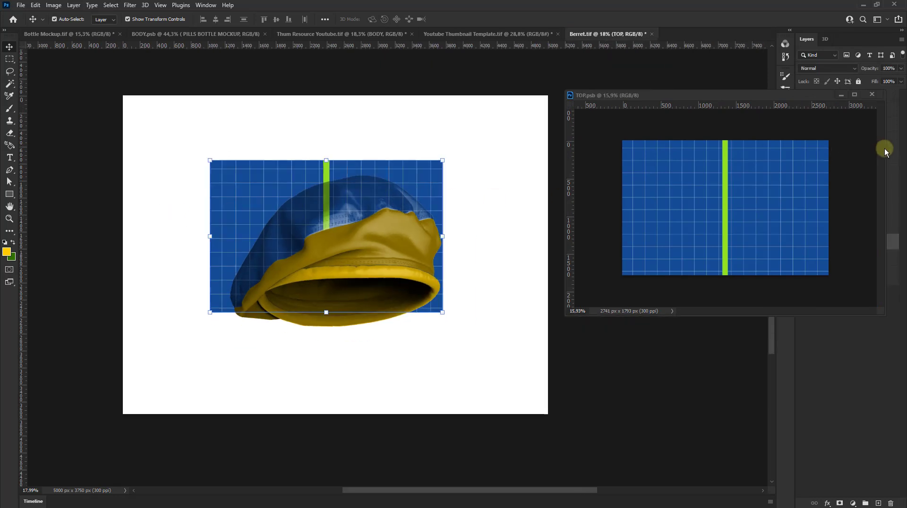
{"action": "left_click_drag", "start_coordinate": [885, 151], "coordinate": [776, 153]}
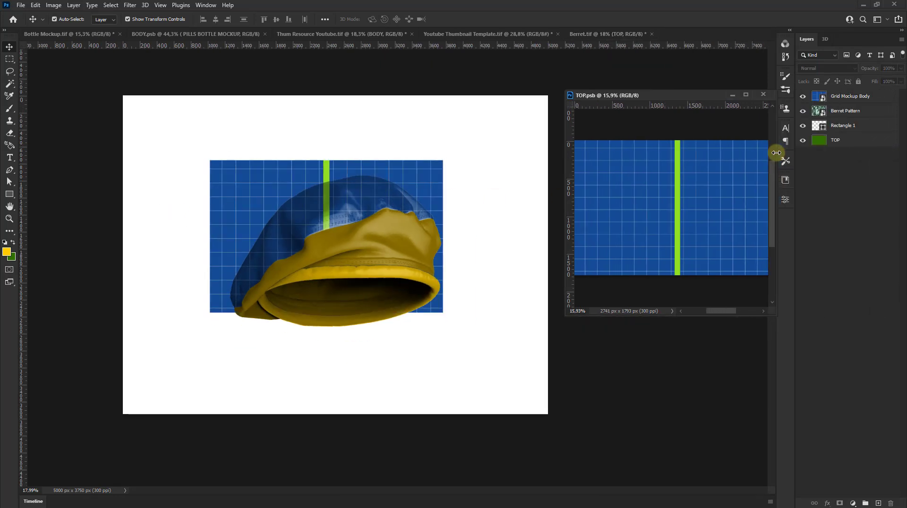
{"action": "scroll", "coordinate": [670, 170], "scroll_direction": "down", "scroll_amount": 2}
{"action": "left_click", "coordinate": [669, 170]}
{"action": "left_click", "coordinate": [423, 169]}
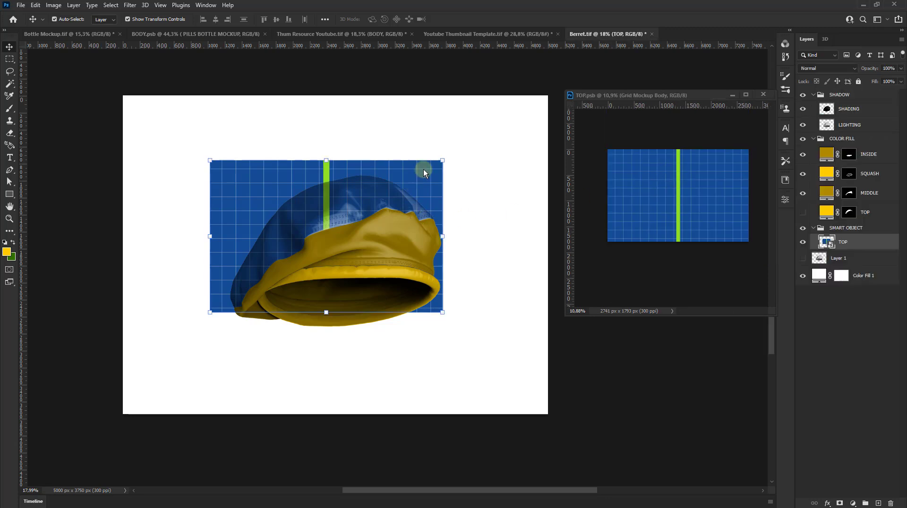
{"action": "scroll", "coordinate": [354, 192], "scroll_direction": "up", "scroll_amount": 2}
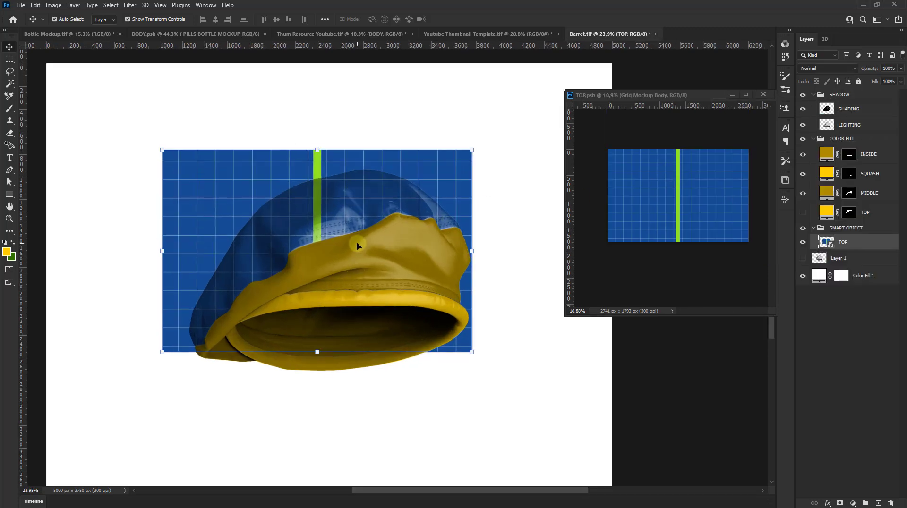
Step: Select Berret Pattern in TOP.psb, then bring the Berret.tif beret document back to front
{"action": "left_click", "coordinate": [707, 188]}
{"action": "scroll", "coordinate": [706, 188], "scroll_direction": "up", "scroll_amount": 1}
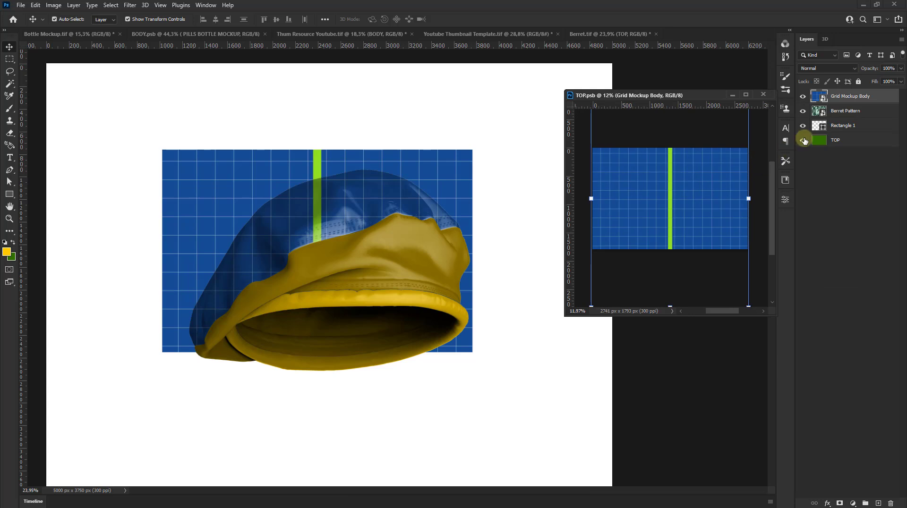
{"action": "right_click", "coordinate": [854, 104]}
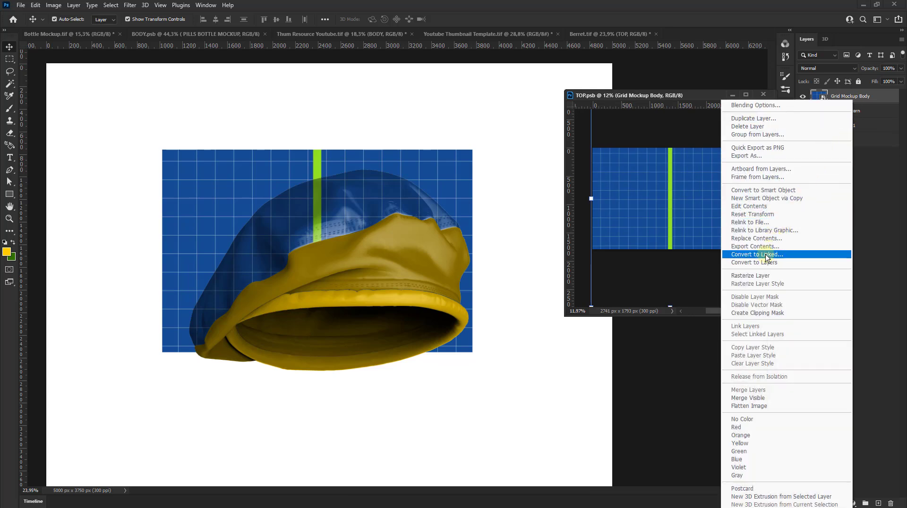
{"action": "left_click", "coordinate": [900, 184]}
{"action": "left_click", "coordinate": [851, 112]}
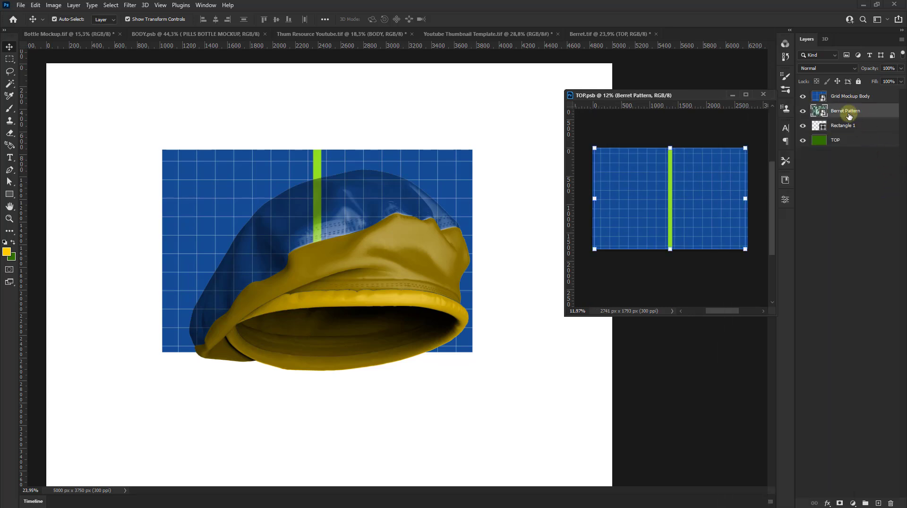
{"action": "left_click", "coordinate": [444, 171]}
{"action": "scroll", "coordinate": [337, 170], "scroll_direction": "up", "scroll_amount": 1}
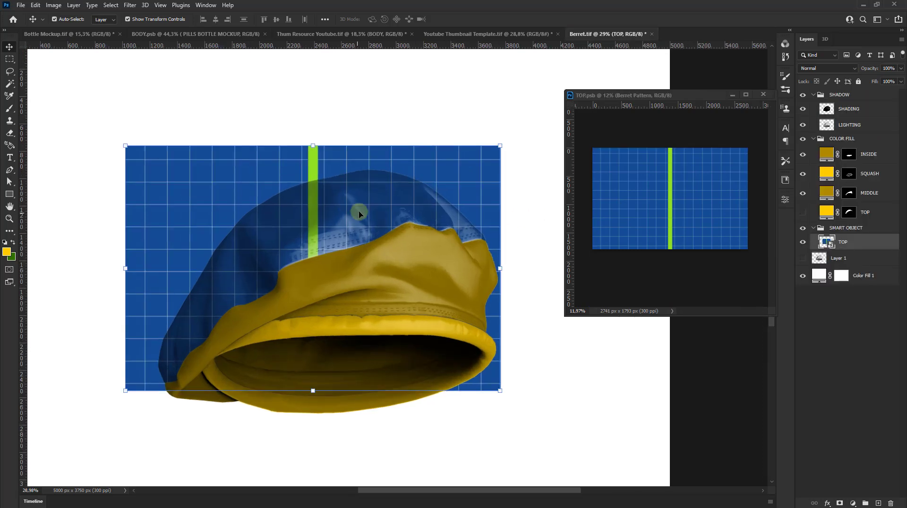
Step: Warp the TOP grid, pulling its top corners and top edge inward
{"action": "key", "text": "ctrl+t"}
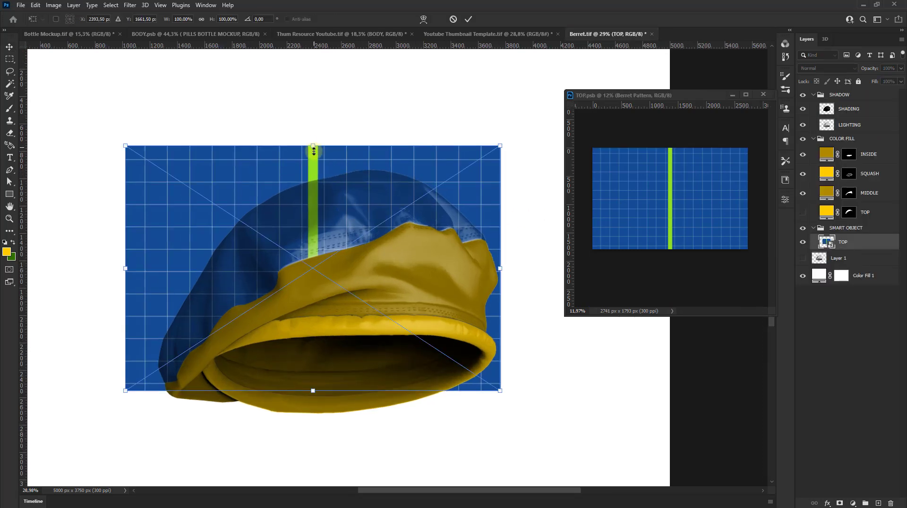
{"action": "left_click_drag", "start_coordinate": [314, 151], "coordinate": [314, 152]}
{"action": "key", "text": "ctrl+z"}
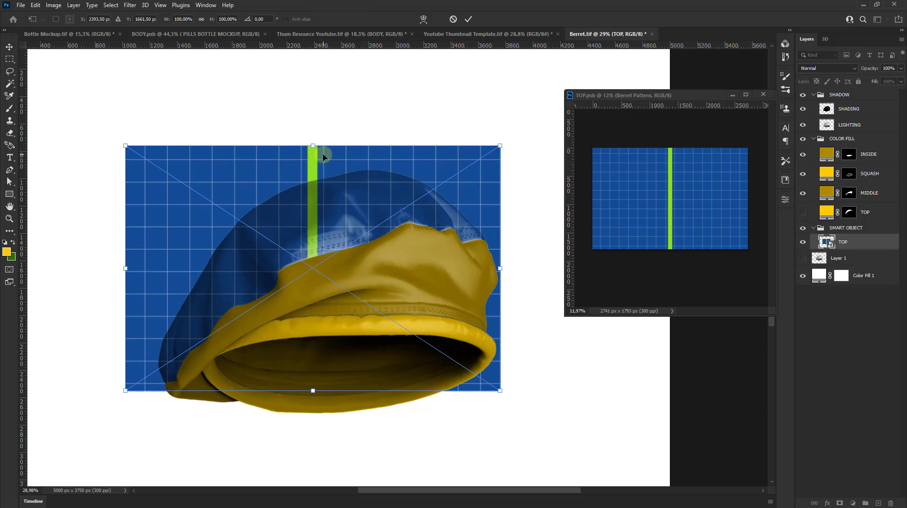
{"action": "left_click", "coordinate": [423, 19]}
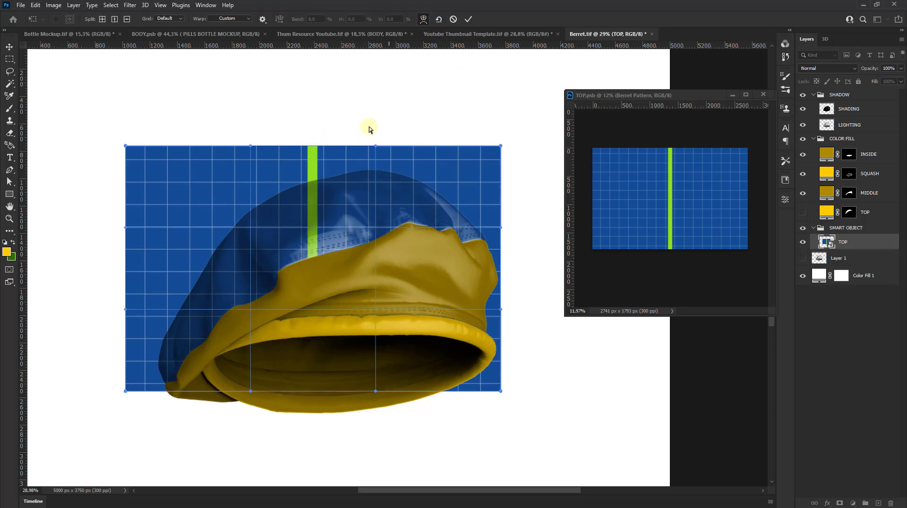
{"action": "scroll", "coordinate": [320, 181], "scroll_direction": "up", "scroll_amount": 2}
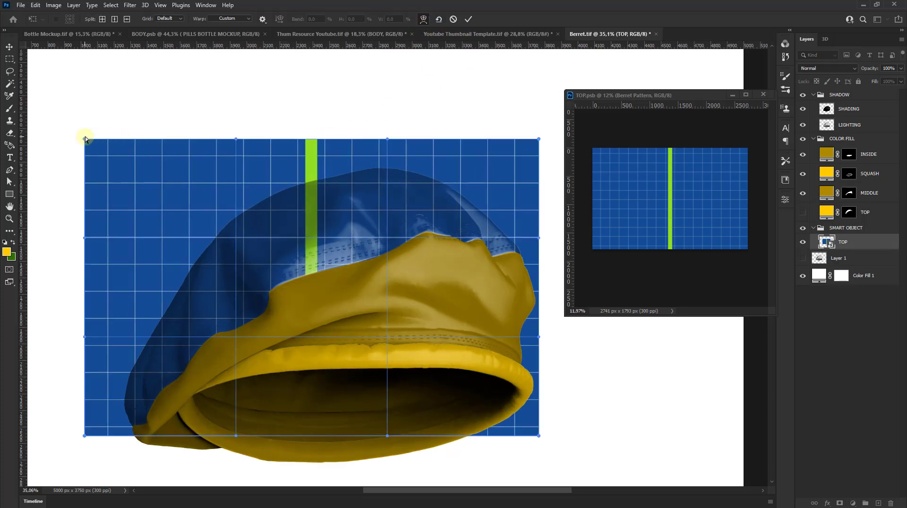
{"action": "left_click_drag", "start_coordinate": [85, 139], "coordinate": [101, 152]}
{"action": "scroll", "coordinate": [101, 152], "scroll_direction": "down", "scroll_amount": 2}
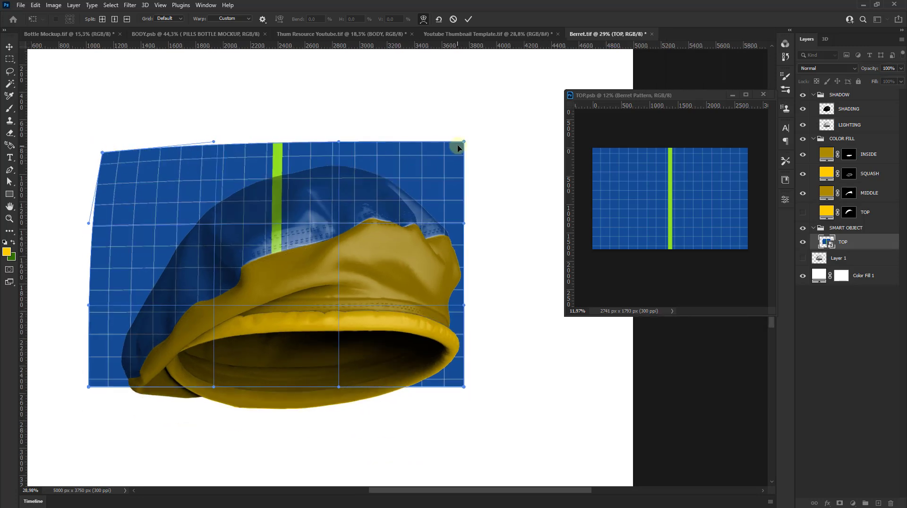
{"action": "left_click_drag", "start_coordinate": [461, 146], "coordinate": [455, 150]}
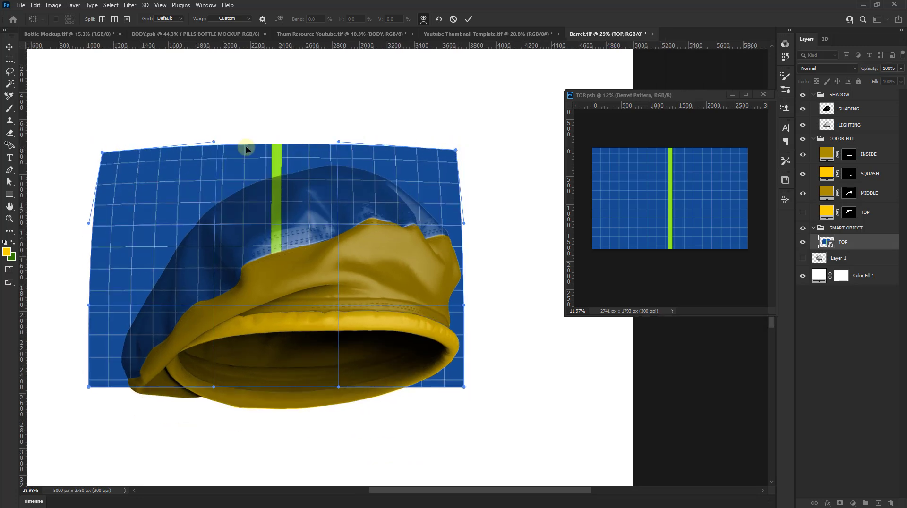
{"action": "left_click_drag", "start_coordinate": [245, 152], "coordinate": [220, 147]}
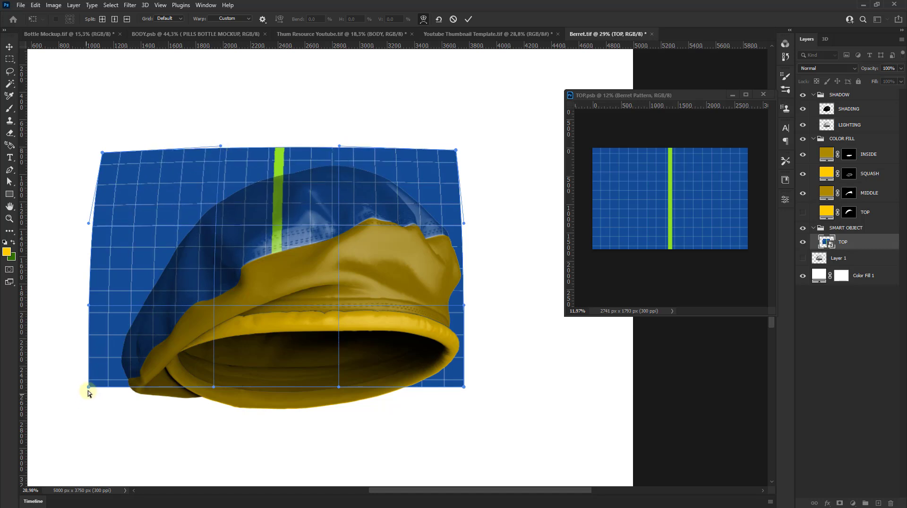
Step: Pull the bottom corners and edge inward and curve the upper mesh over the crown
{"action": "left_click_drag", "start_coordinate": [88, 387], "coordinate": [97, 387]}
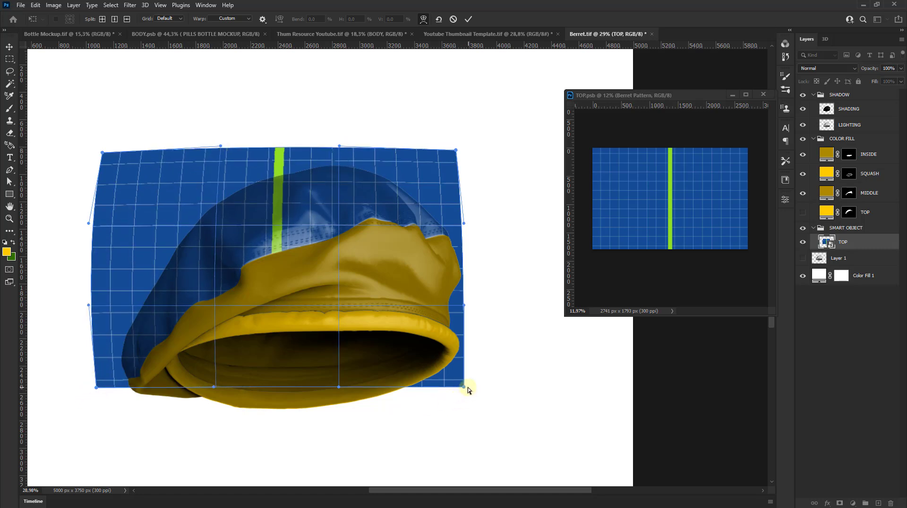
{"action": "left_click_drag", "start_coordinate": [467, 389], "coordinate": [457, 388]}
{"action": "left_click_drag", "start_coordinate": [279, 372], "coordinate": [277, 360]}
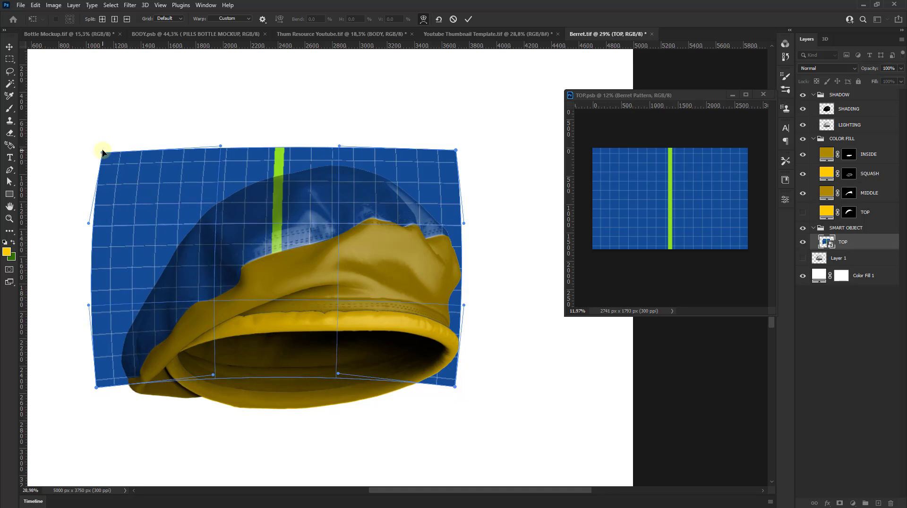
{"action": "left_click_drag", "start_coordinate": [102, 152], "coordinate": [155, 182]}
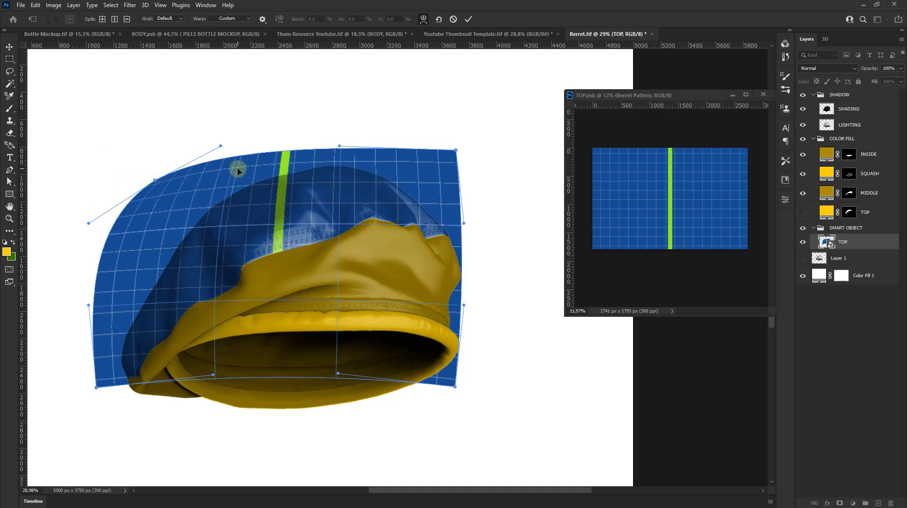
{"action": "left_click_drag", "start_coordinate": [221, 146], "coordinate": [249, 149]}
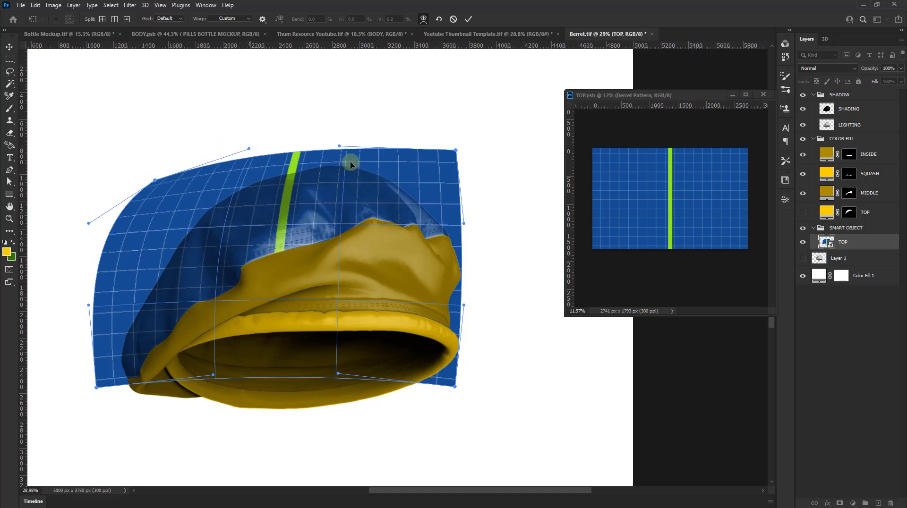
{"action": "left_click_drag", "start_coordinate": [456, 151], "coordinate": [456, 171]}
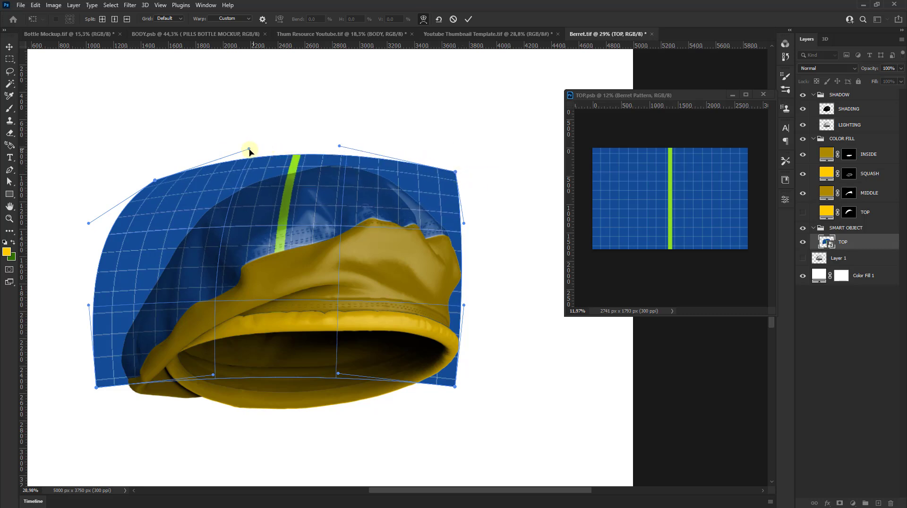
{"action": "left_click_drag", "start_coordinate": [249, 149], "coordinate": [253, 159]}
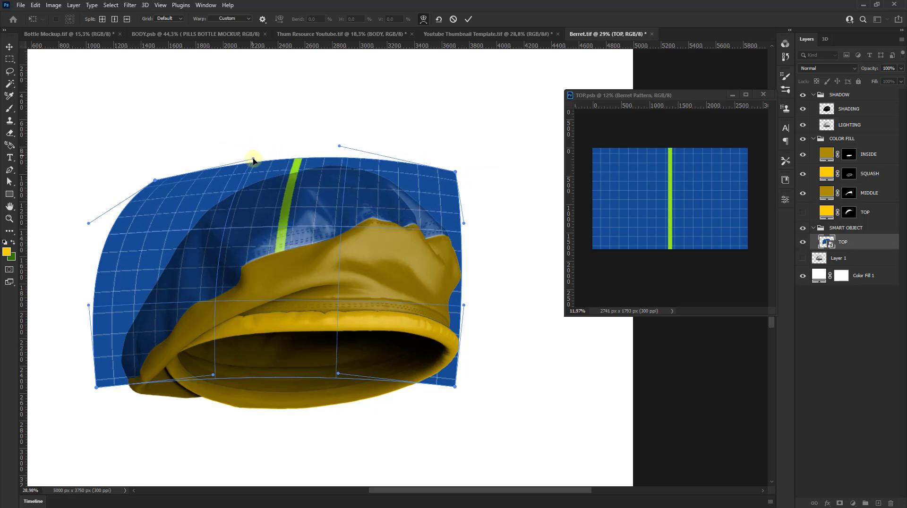
Step: Apply the warp and mask the grid to the top-panel selection
{"action": "left_click", "coordinate": [468, 20]}
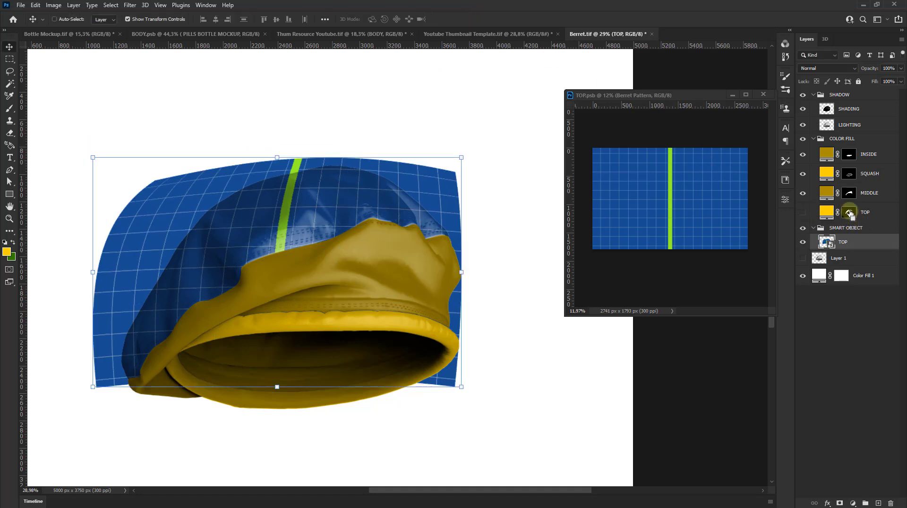
{"action": "left_click", "coordinate": [849, 212], "text": "ctrl"}
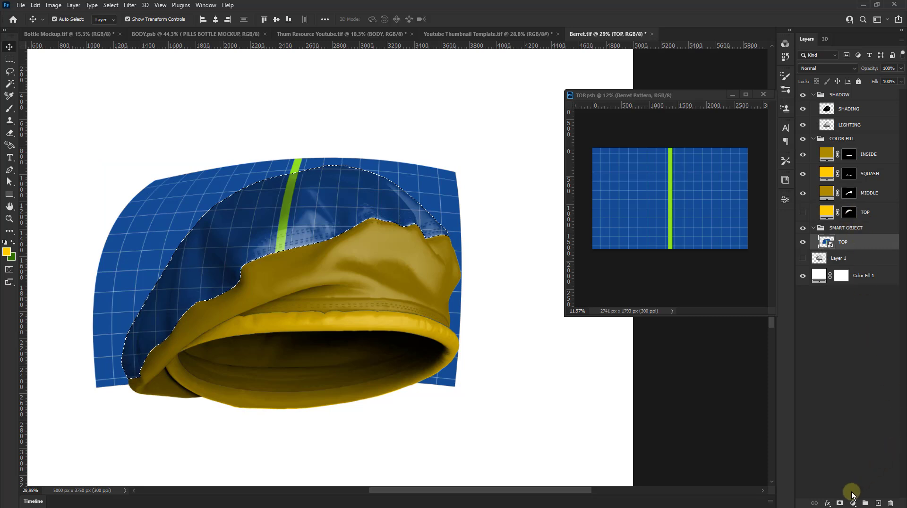
{"action": "left_click", "coordinate": [840, 503]}
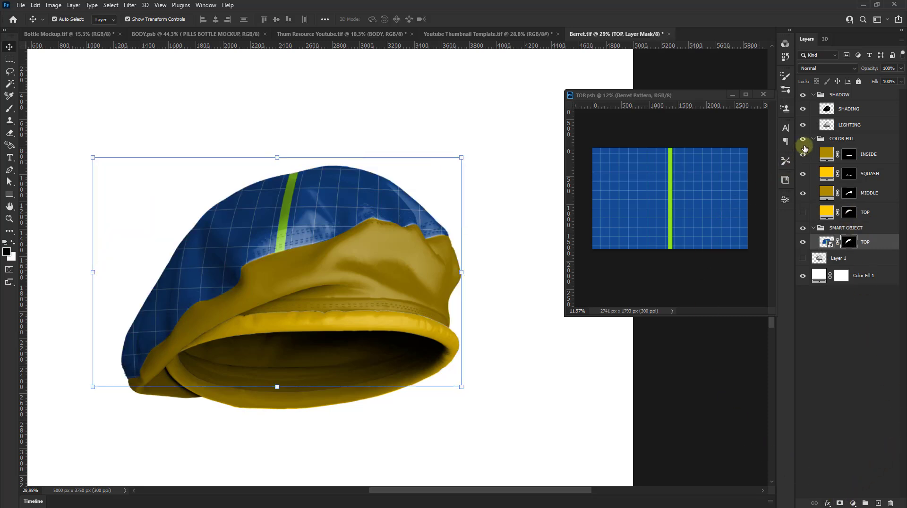
Step: Move Berret Pattern above the grid in TOP.psb, enlarge it to fill the canvas, and save
{"action": "left_click", "coordinate": [726, 177]}
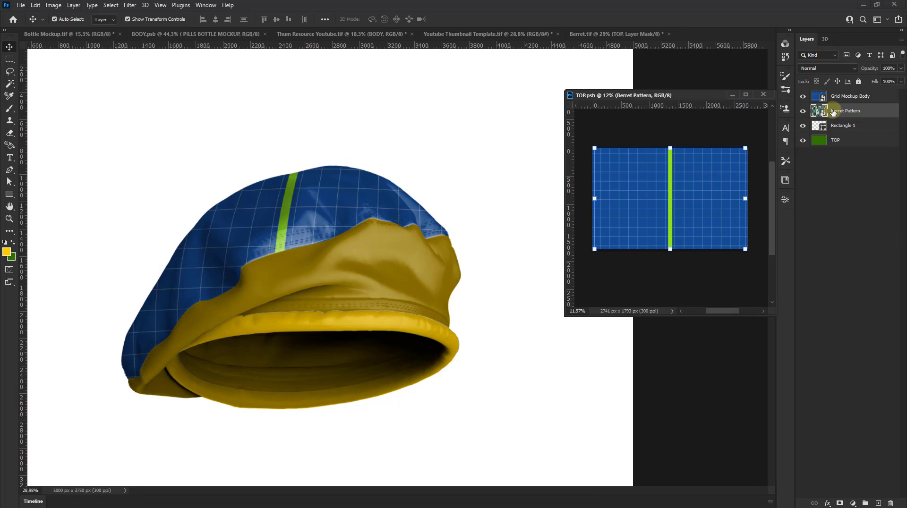
{"action": "left_click_drag", "start_coordinate": [832, 112], "coordinate": [850, 90]}
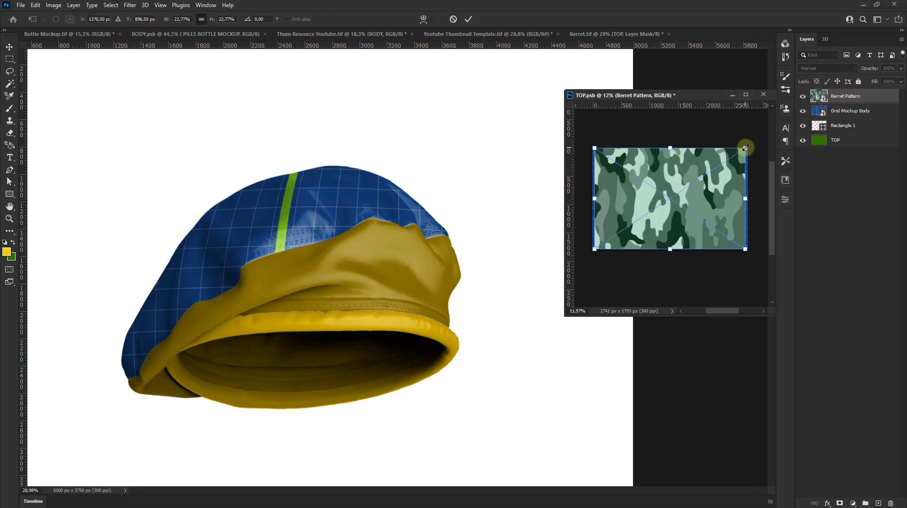
{"action": "left_click_drag", "start_coordinate": [745, 148], "coordinate": [751, 144]}
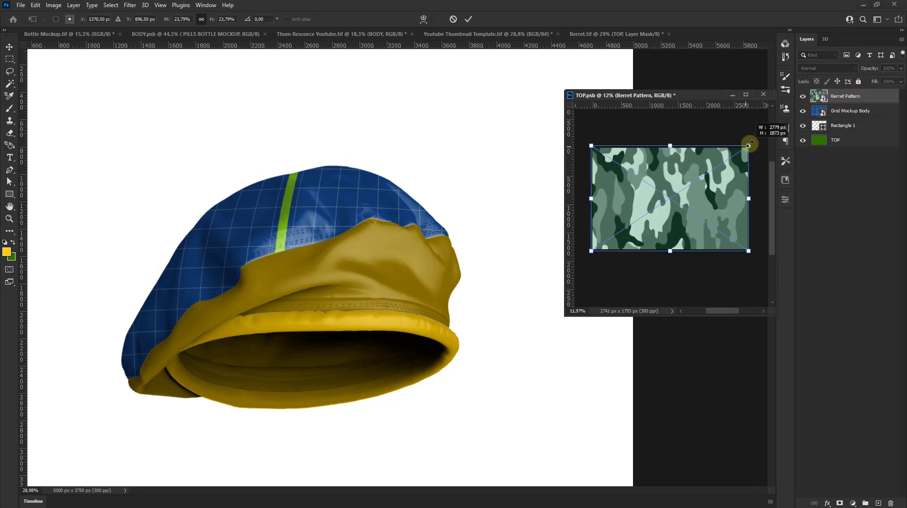
{"action": "left_click", "coordinate": [468, 18]}
{"action": "left_click", "coordinate": [603, 156]}
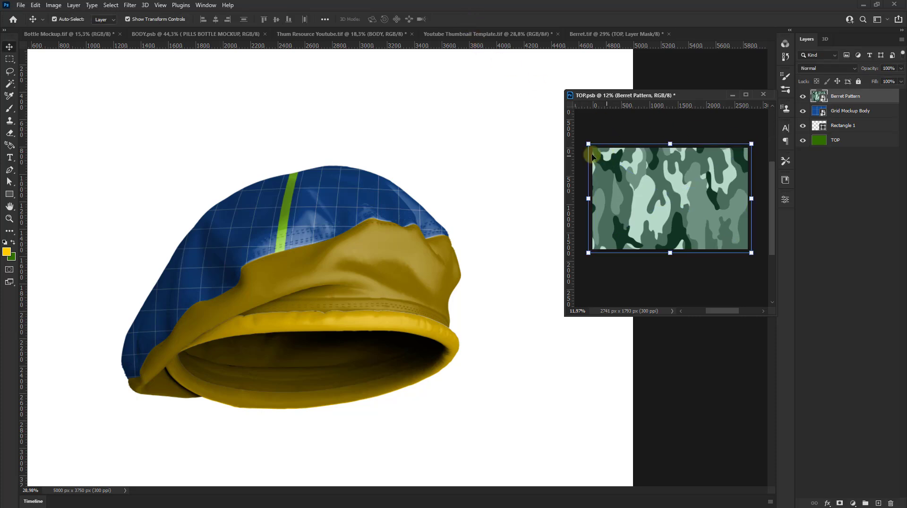
{"action": "left_click", "coordinate": [20, 4]}
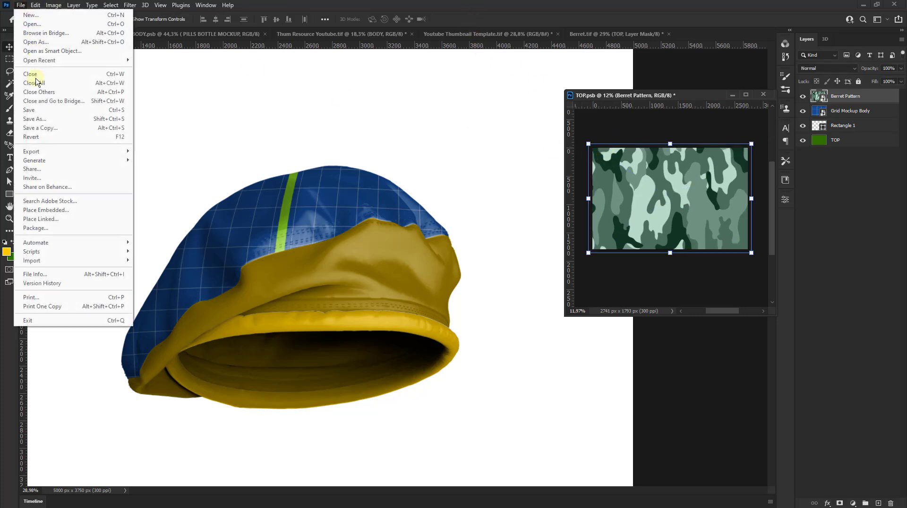
{"action": "left_click", "coordinate": [30, 112]}
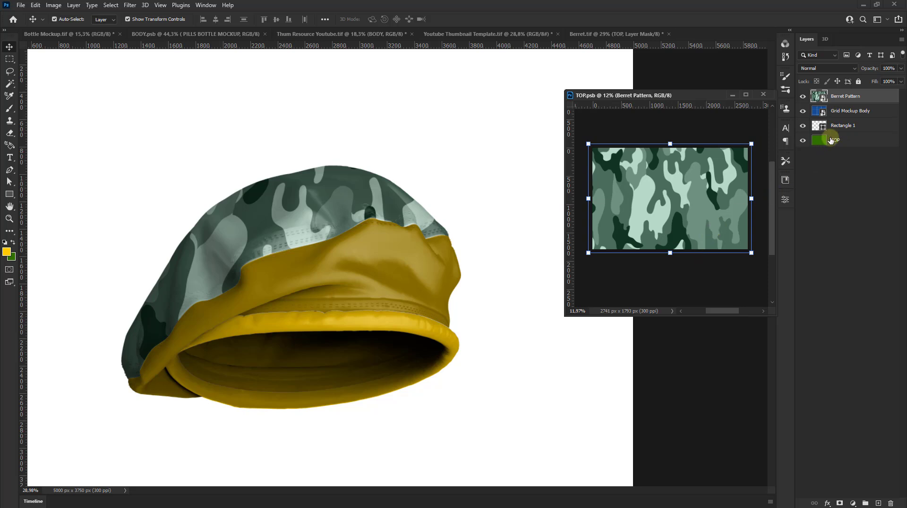
Step: Sample a green from the camo pattern as the foreground colour
{"action": "left_click", "coordinate": [851, 504]}
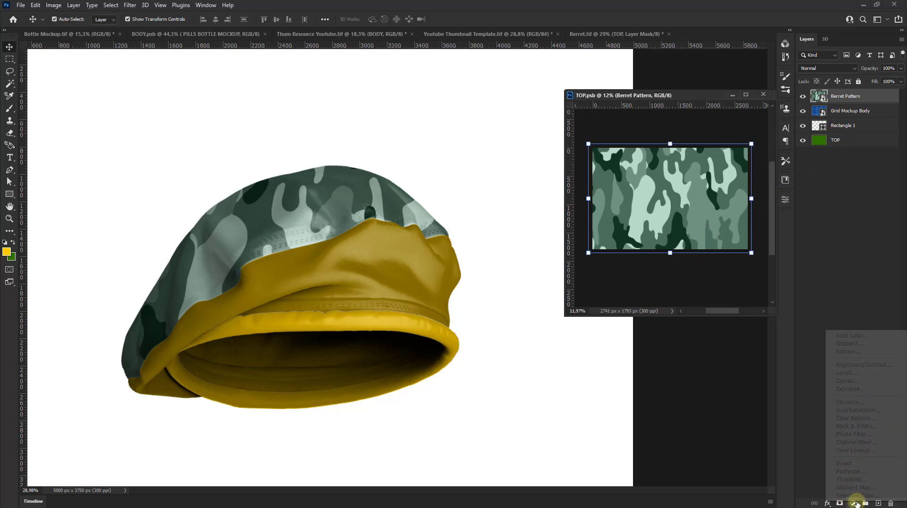
{"action": "left_click", "coordinate": [850, 334]}
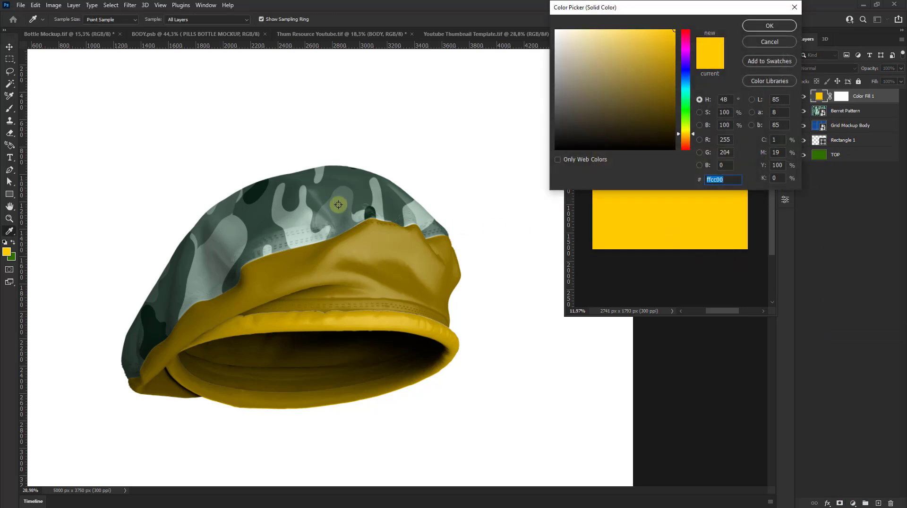
{"action": "left_click", "coordinate": [317, 200]}
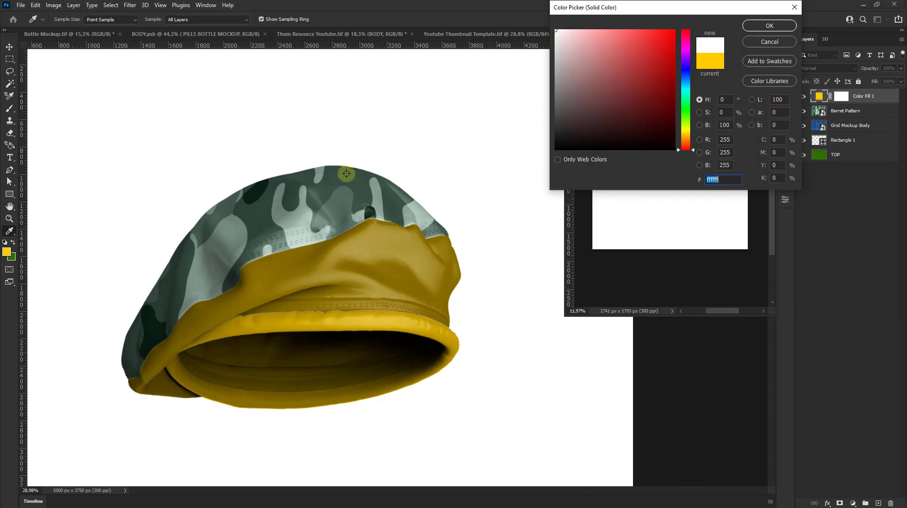
{"action": "left_click", "coordinate": [765, 42]}
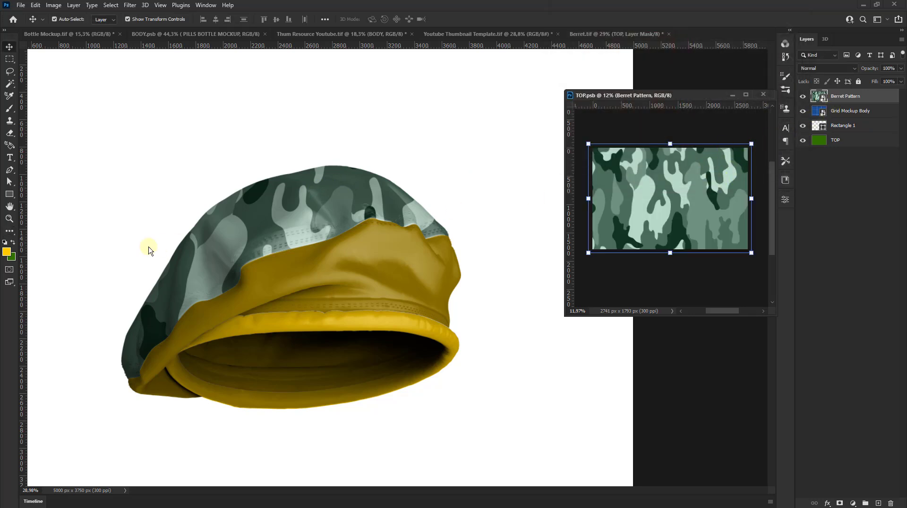
{"action": "left_click", "coordinate": [8, 252]}
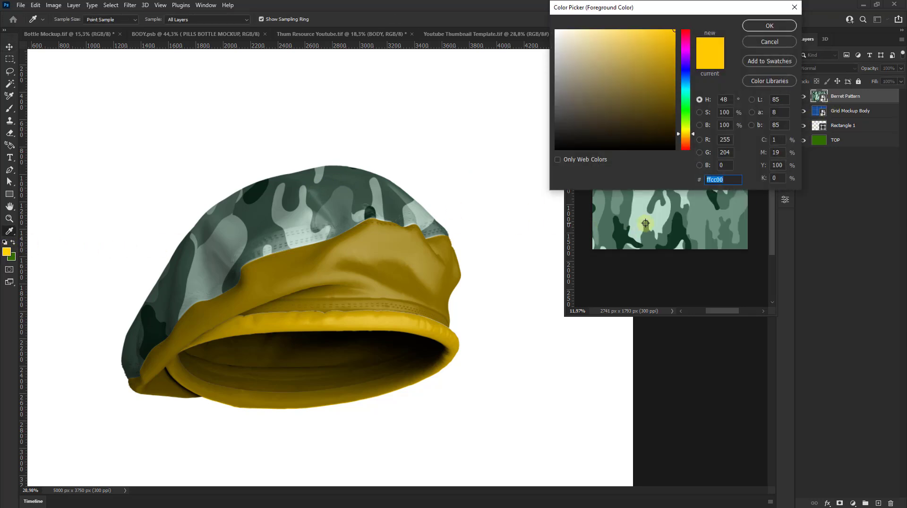
{"action": "left_click", "coordinate": [624, 212]}
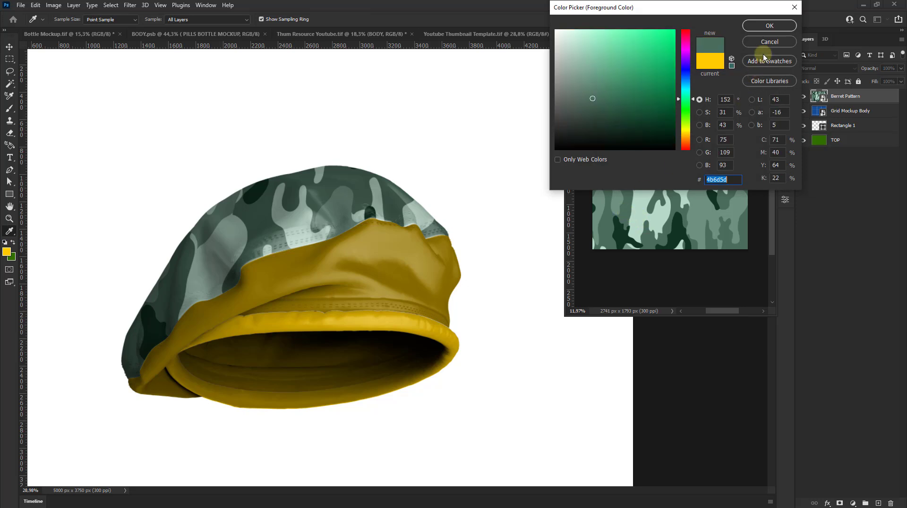
{"action": "left_click", "coordinate": [770, 26]}
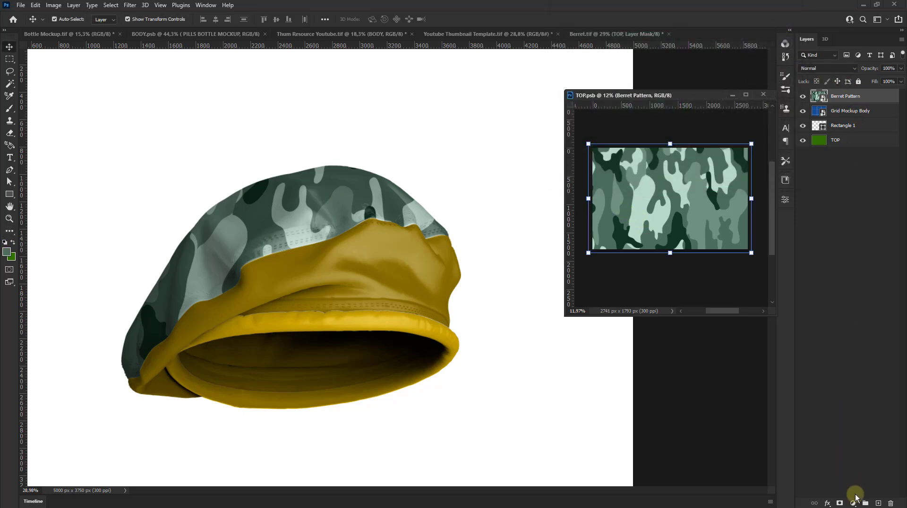
Step: Add a Solid Color fill layer in 4b6d5d and delete its mask
{"action": "left_click", "coordinate": [855, 498]}
{"action": "left_click", "coordinate": [850, 337]}
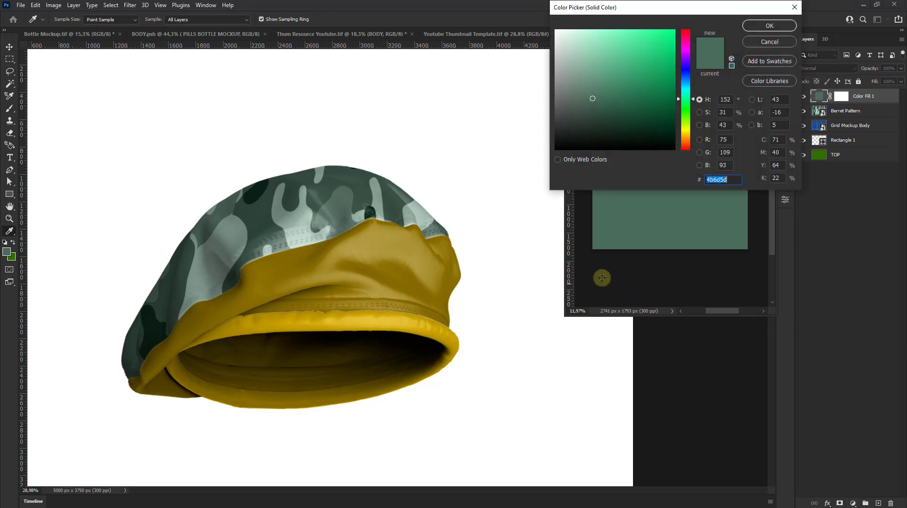
{"action": "left_click", "coordinate": [788, 27]}
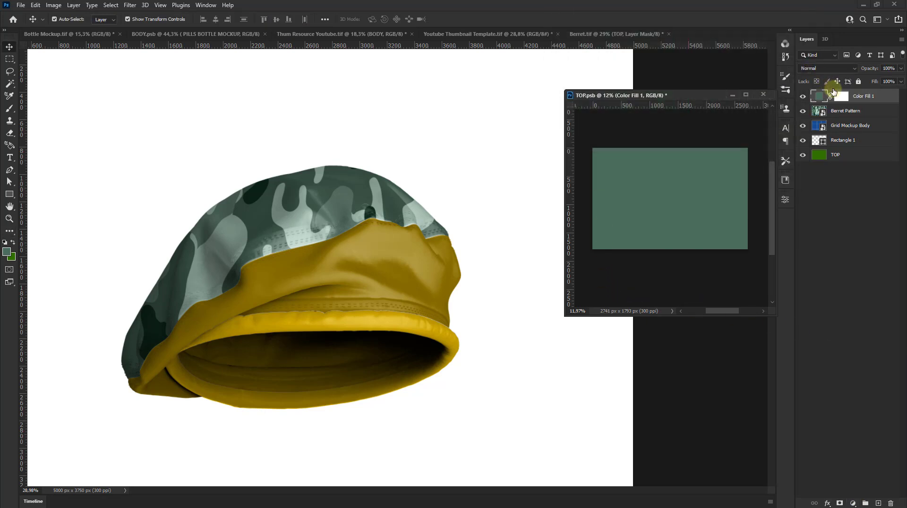
{"action": "right_click", "coordinate": [842, 103]}
{"action": "left_click", "coordinate": [857, 120]}
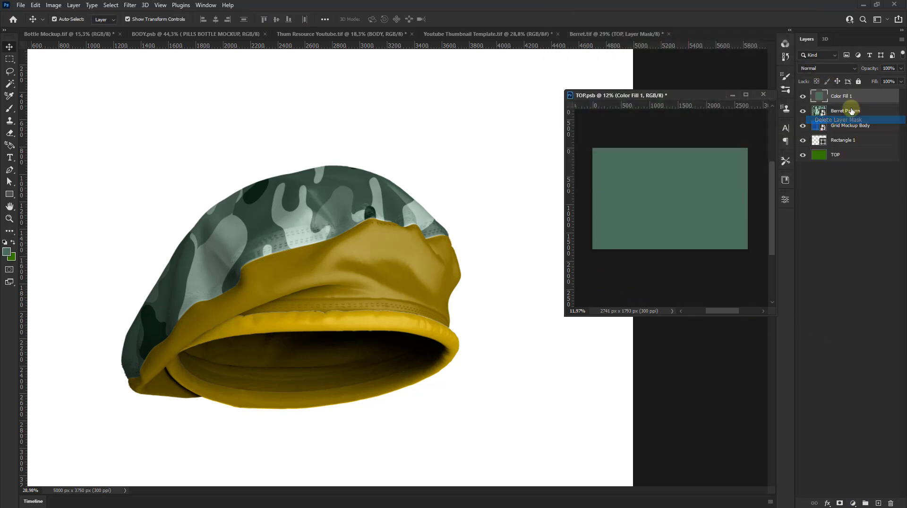
{"action": "left_click", "coordinate": [840, 70]}
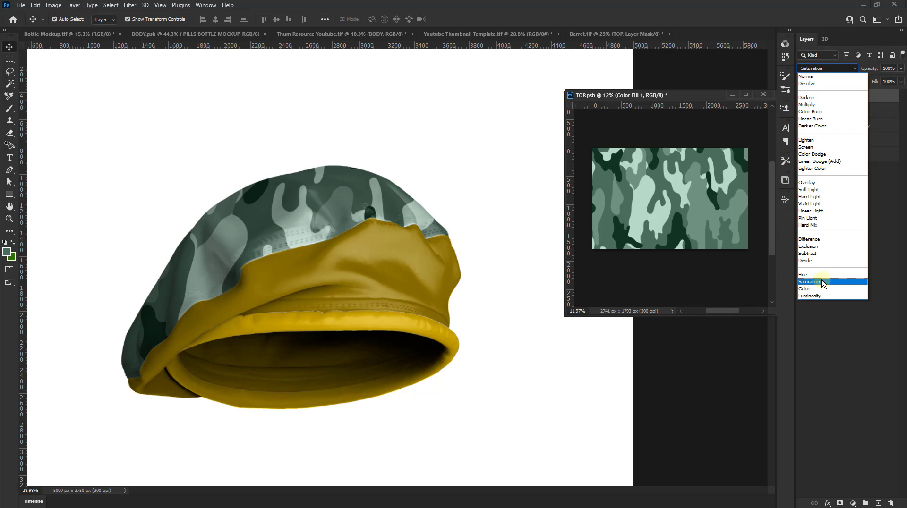
Step: Set Color Fill 1 to Overlay blend mode and save TOP.psb
{"action": "left_click", "coordinate": [808, 183]}
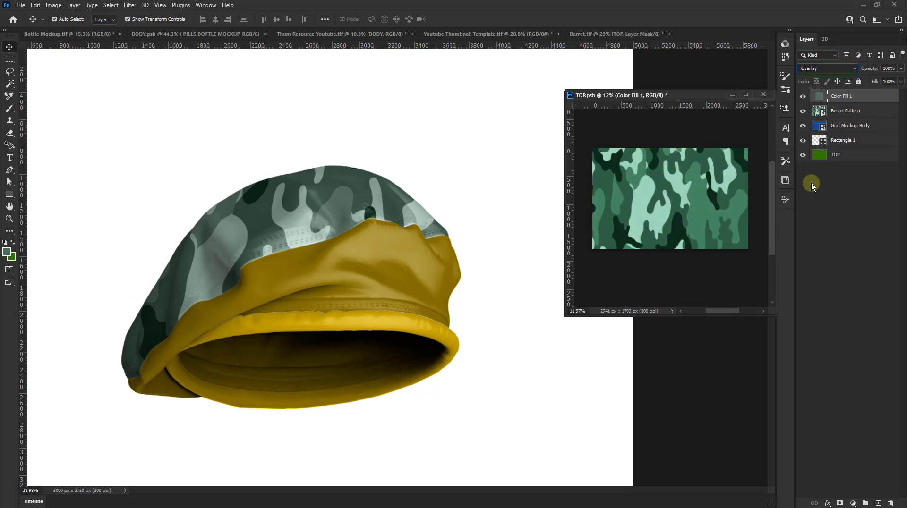
{"action": "left_click", "coordinate": [20, 5]}
{"action": "left_click", "coordinate": [23, 109]}
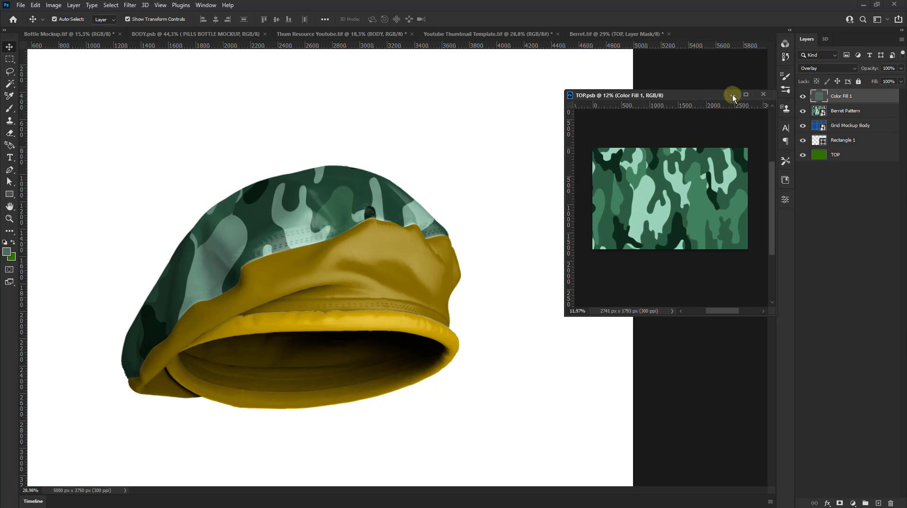
Step: Dock TOP.psb among the tabs, switch to Berret.tif, and select its TOP layer
{"action": "left_click_drag", "start_coordinate": [687, 106], "coordinate": [677, 40]}
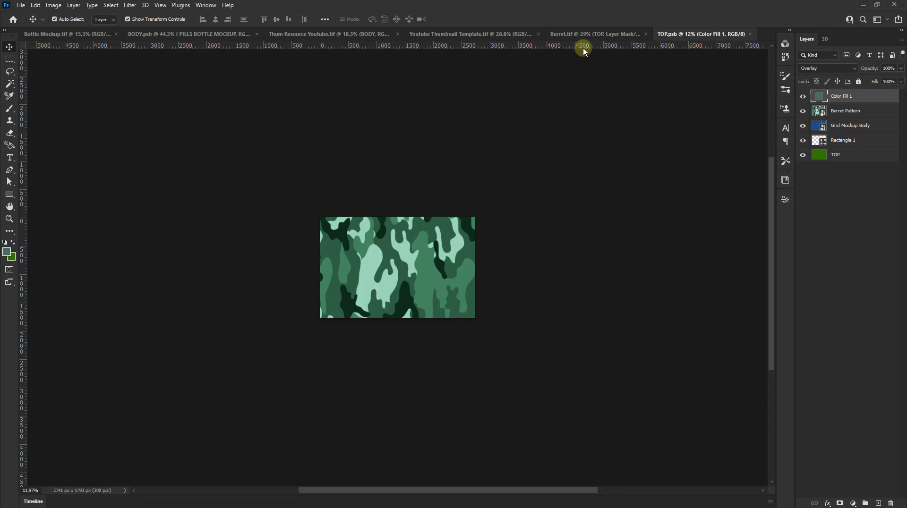
{"action": "left_click", "coordinate": [586, 34]}
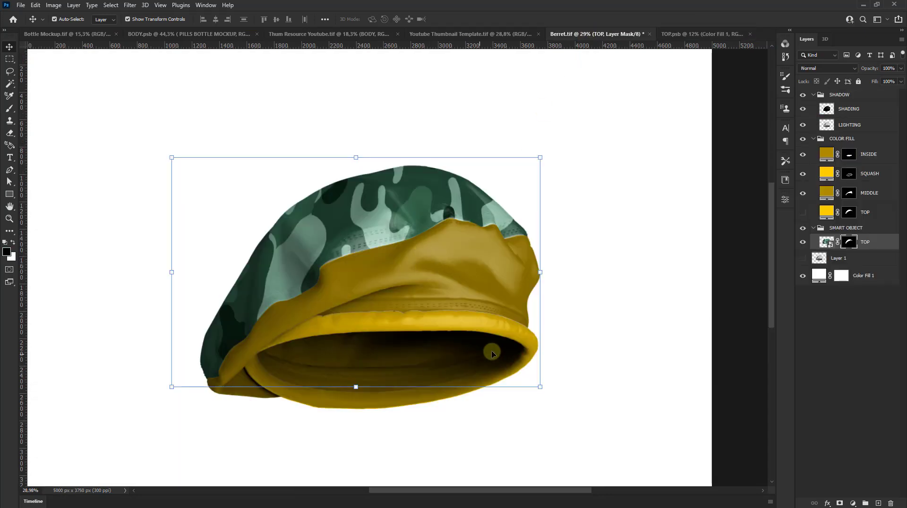
{"action": "scroll", "coordinate": [380, 283], "scroll_direction": "up", "scroll_amount": 1}
{"action": "scroll", "coordinate": [364, 274], "scroll_direction": "up", "scroll_amount": 1}
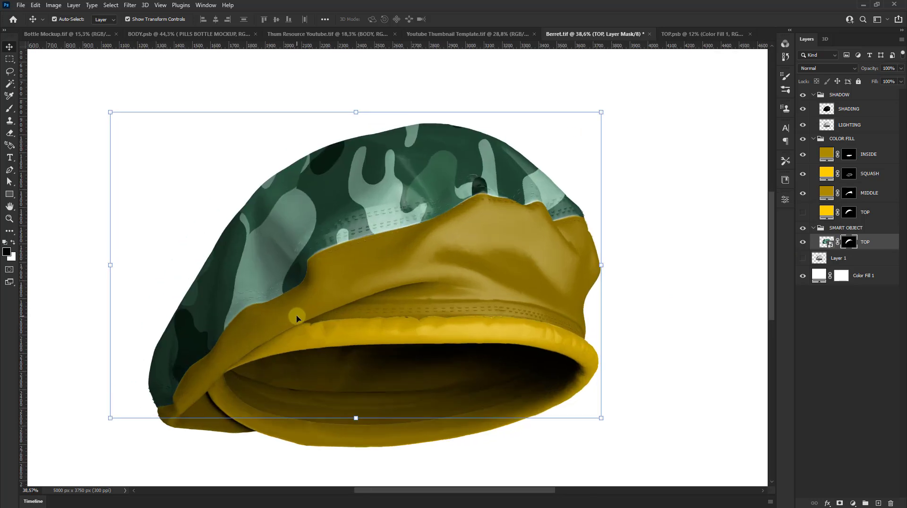
{"action": "left_click", "coordinate": [76, 228]}
{"action": "scroll", "coordinate": [380, 238], "scroll_direction": "down", "scroll_amount": 1}
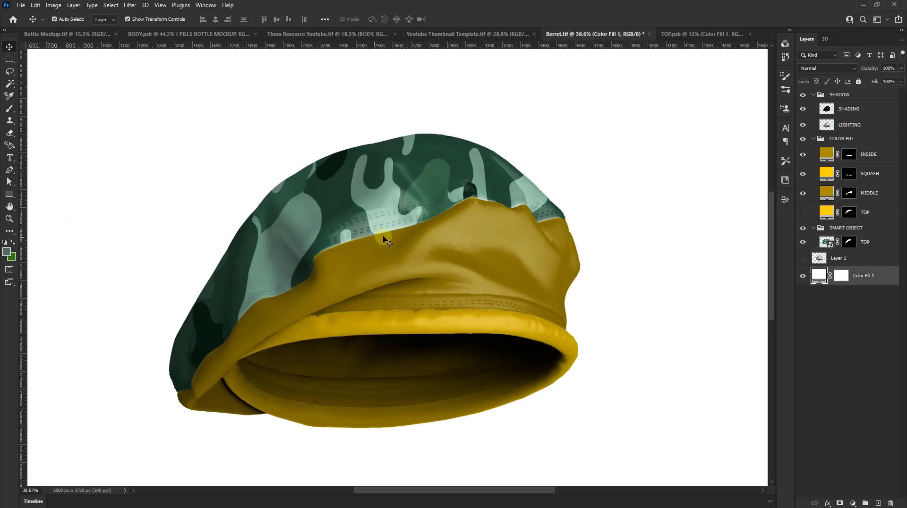
{"action": "scroll", "coordinate": [380, 239], "scroll_direction": "down", "scroll_amount": 1}
{"action": "left_click", "coordinate": [860, 240]}
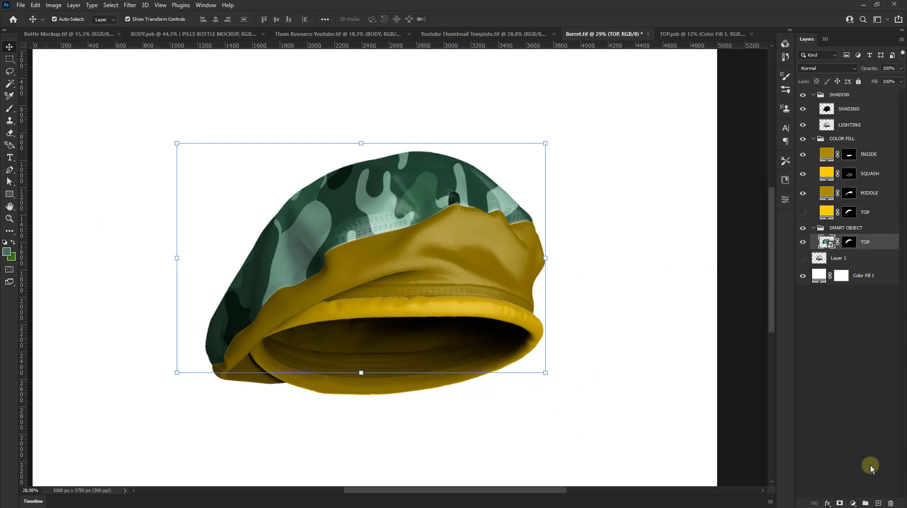
Step: Add an empty layer above TOP and name it MIDDLE
{"action": "left_click", "coordinate": [878, 503]}
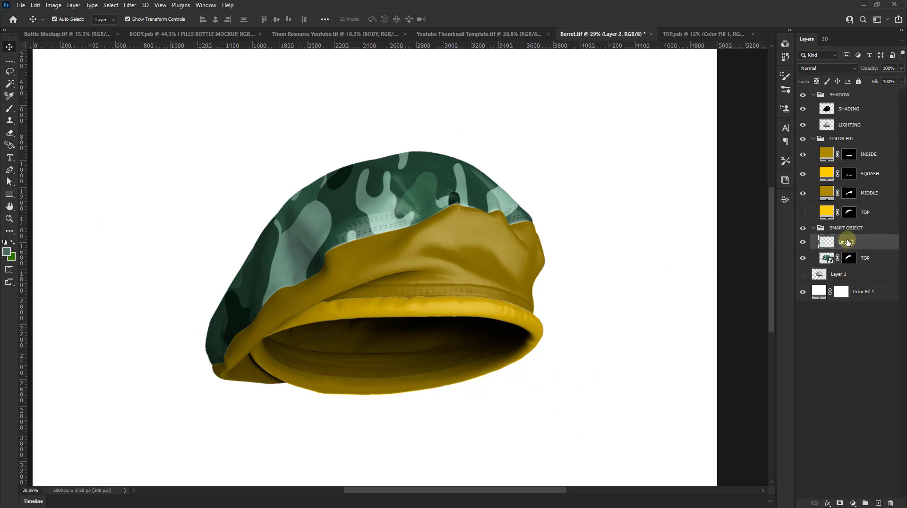
{"action": "double_click", "coordinate": [848, 242]}
{"action": "left_click", "coordinate": [825, 504]}
{"action": "mouse_move", "coordinate": [779, 503]}
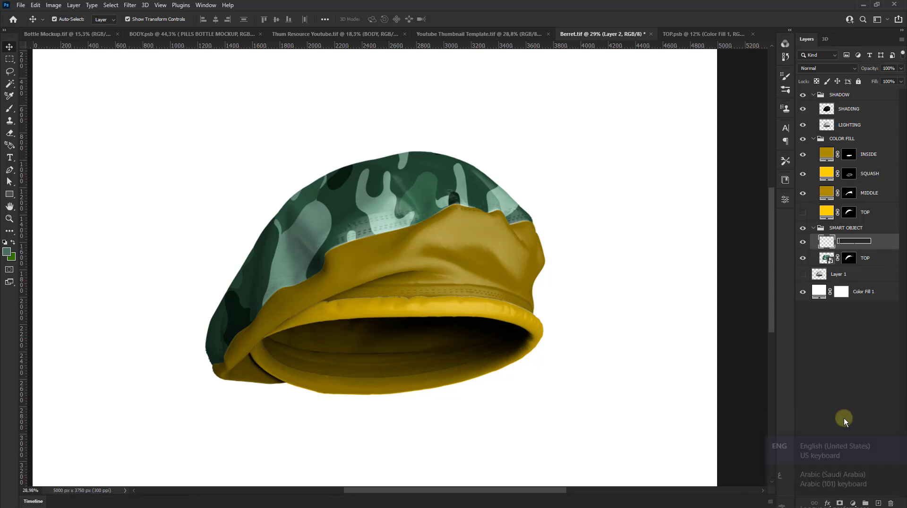
{"action": "left_click", "coordinate": [843, 418]}
{"action": "type", "text": "MIDDLE"}
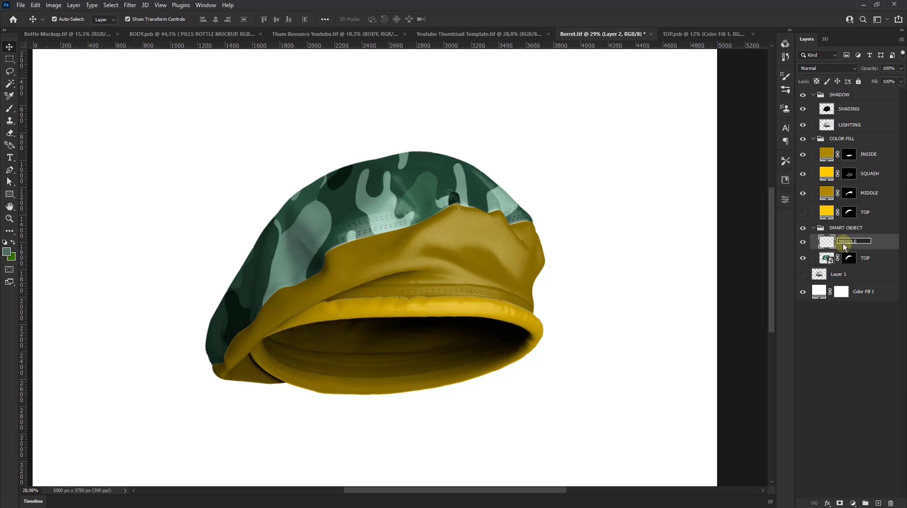
{"action": "left_click", "coordinate": [730, 261]}
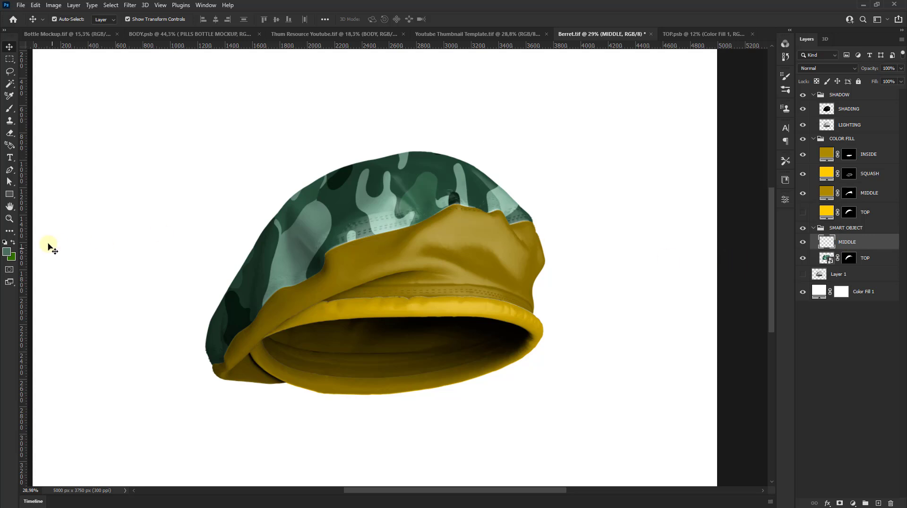
Step: Fill a rectangle around the whole hat with green on the MIDDLE layer
{"action": "left_click", "coordinate": [10, 59]}
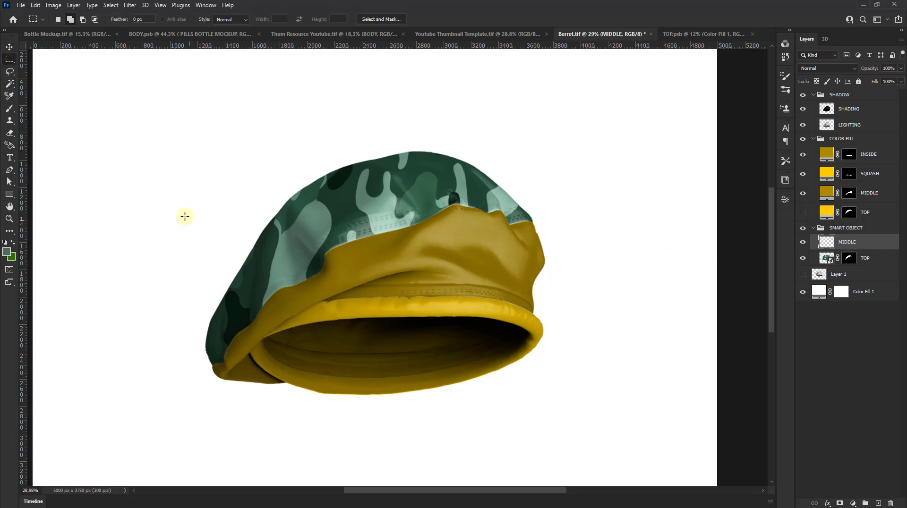
{"action": "left_click_drag", "start_coordinate": [189, 185], "coordinate": [568, 402]}
{"action": "key", "text": "ctrl+BackSpace"}
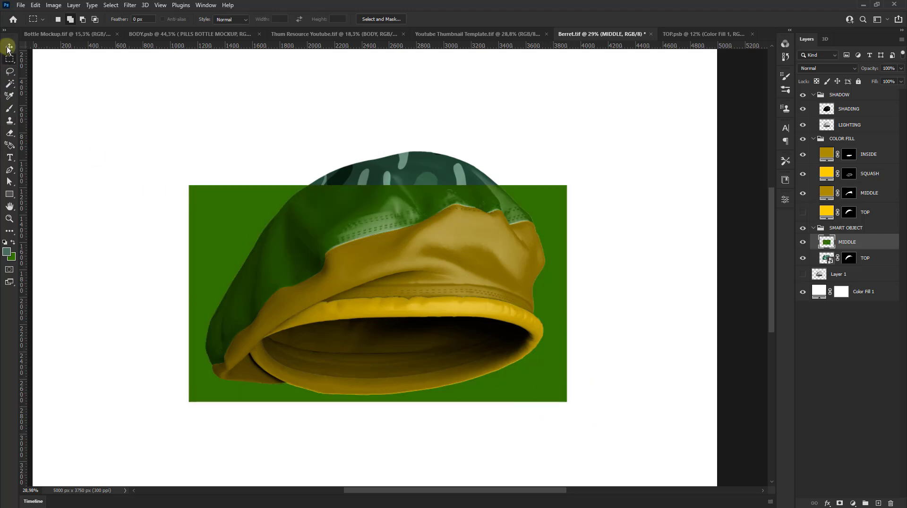
Step: Narrow the green rectangle's sides slightly and lower its top edge
{"action": "left_click", "coordinate": [9, 46]}
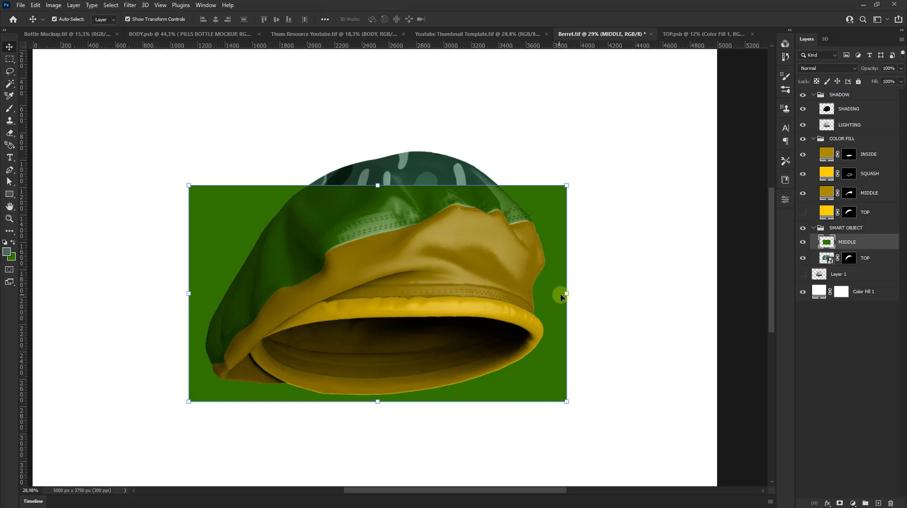
{"action": "left_click_drag", "start_coordinate": [566, 295], "coordinate": [557, 294]}
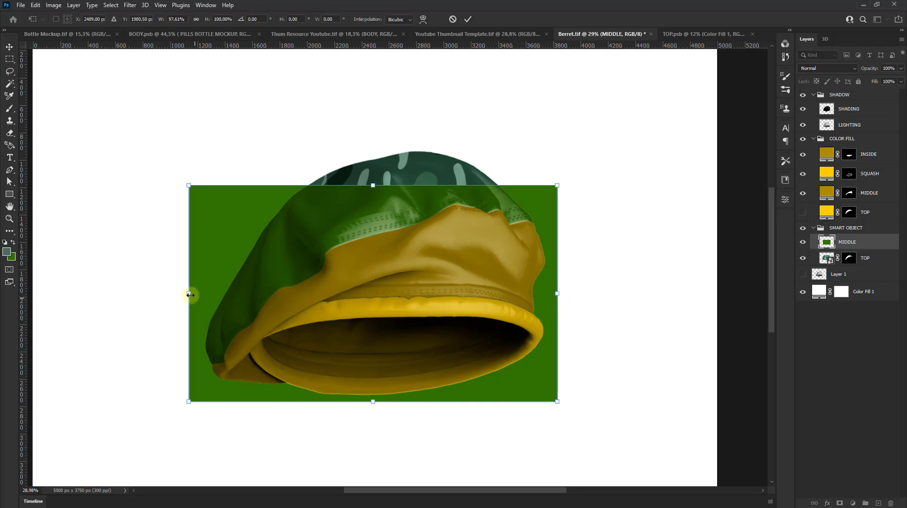
{"action": "left_click_drag", "start_coordinate": [188, 294], "coordinate": [199, 296]}
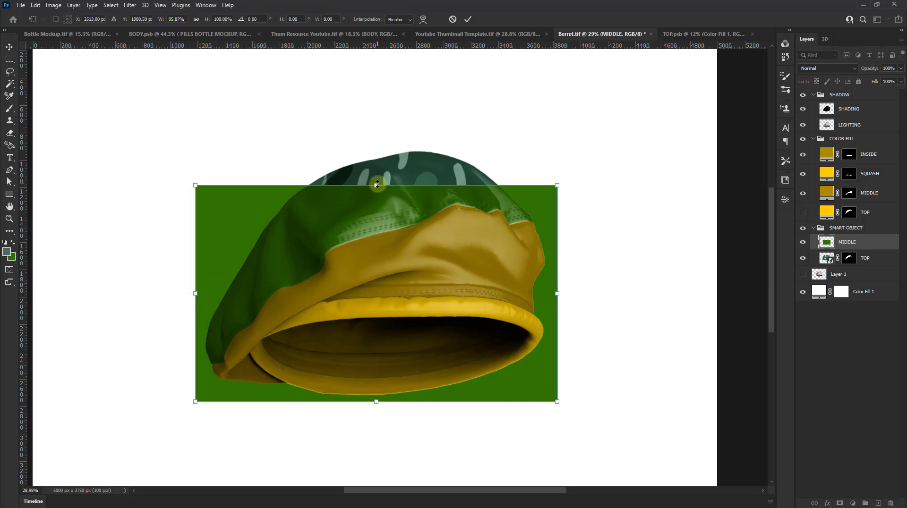
{"action": "left_click_drag", "start_coordinate": [377, 185], "coordinate": [378, 194]}
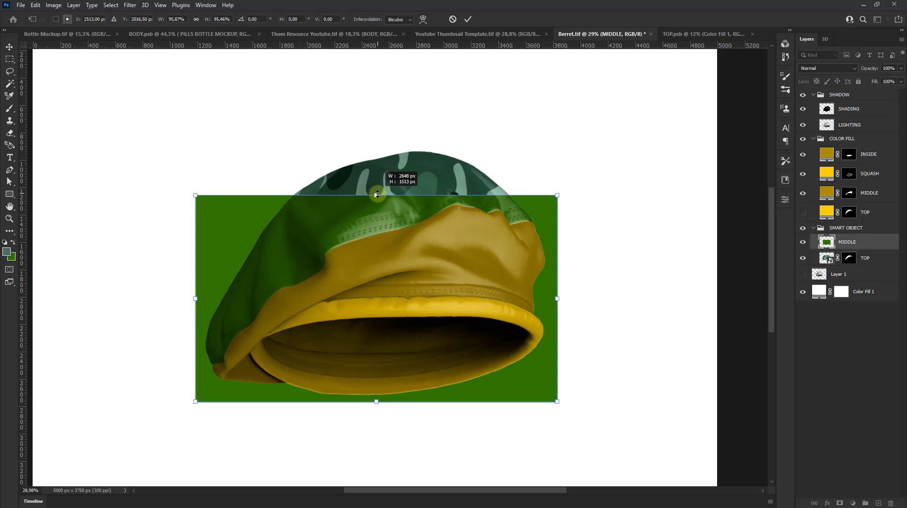
{"action": "left_click", "coordinate": [468, 19]}
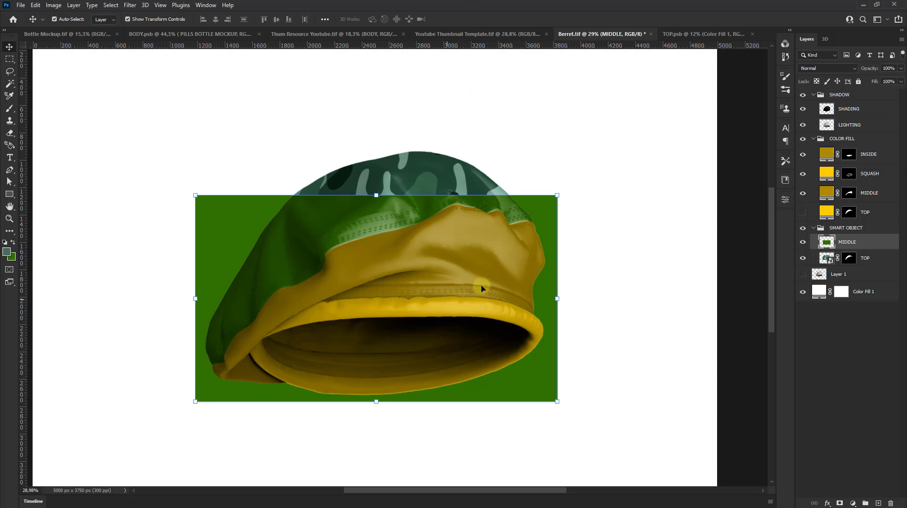
Step: Convert the MIDDLE layer to a smart object and open its contents
{"action": "right_click", "coordinate": [844, 243]}
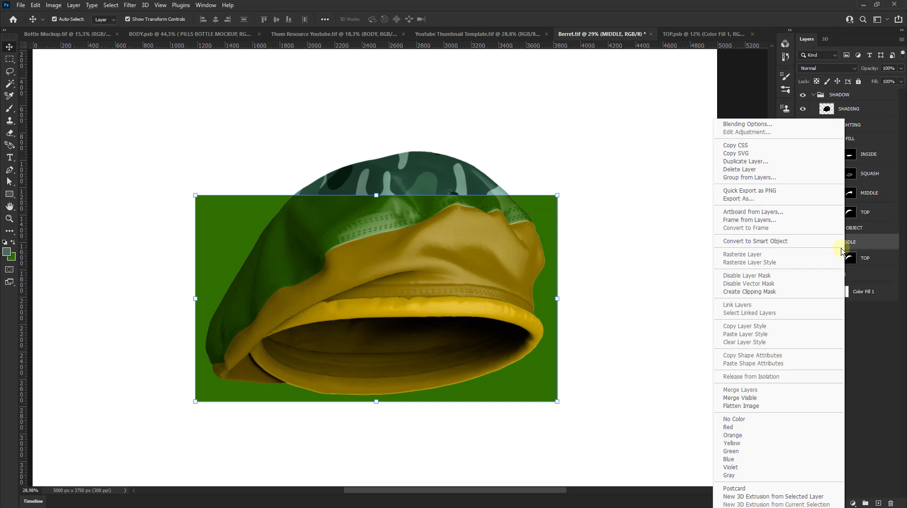
{"action": "left_click", "coordinate": [774, 242]}
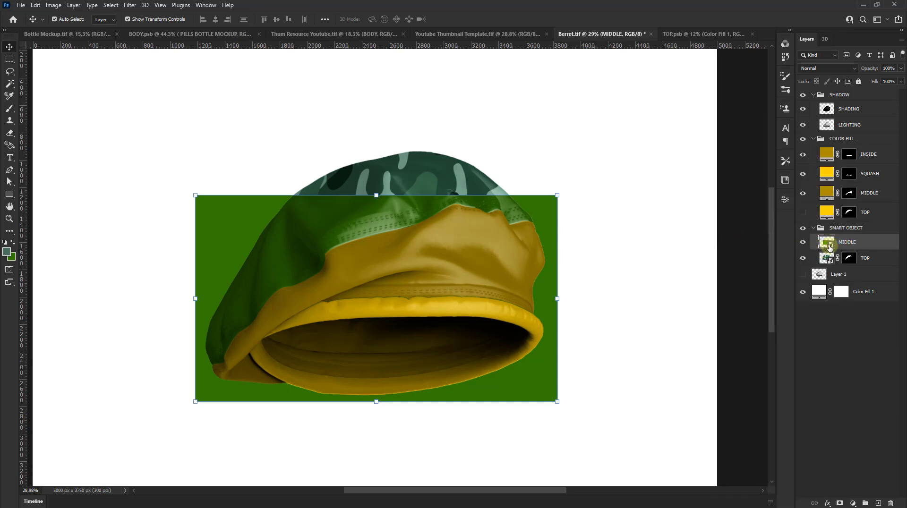
{"action": "double_click", "coordinate": [830, 246]}
Step: In the TOP document, stamp the Berret Pattern and TOP layers into one merged camo layer
{"action": "left_click", "coordinate": [592, 36]}
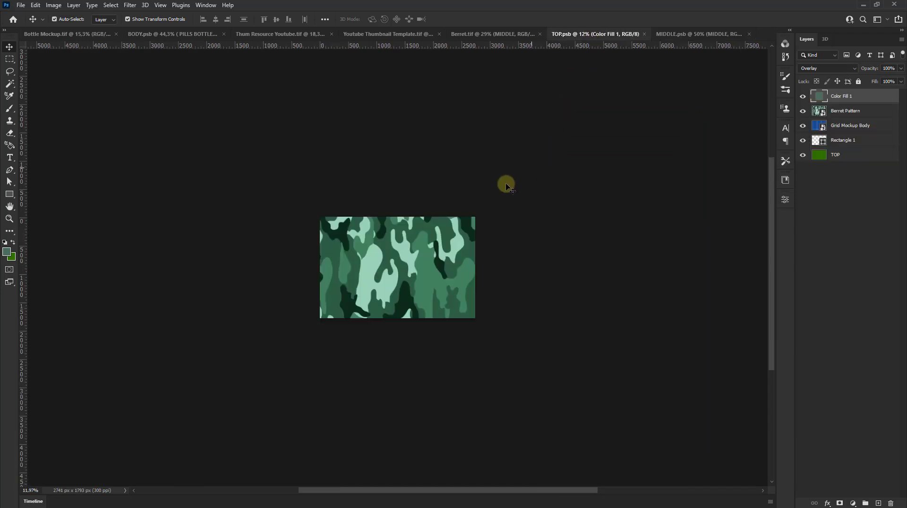
{"action": "left_click", "coordinate": [859, 116], "text": "shift"}
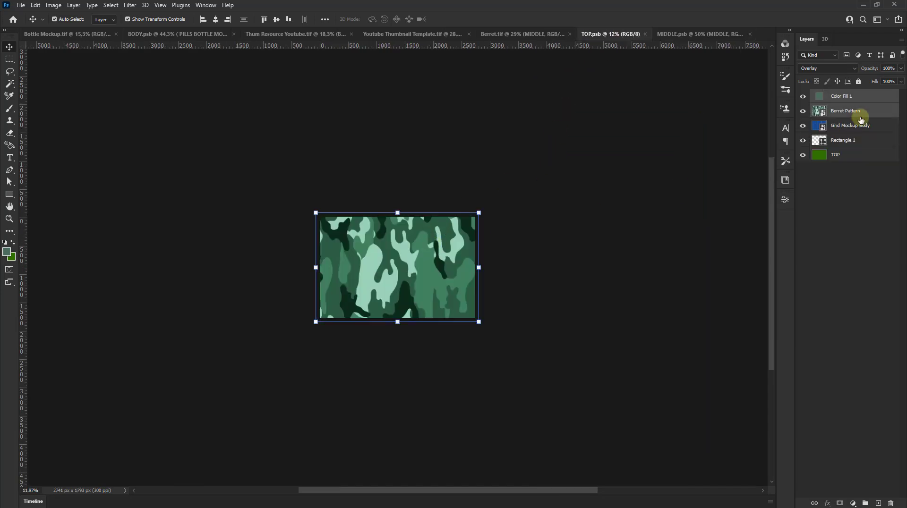
{"action": "left_click", "coordinate": [841, 154], "text": "shift"}
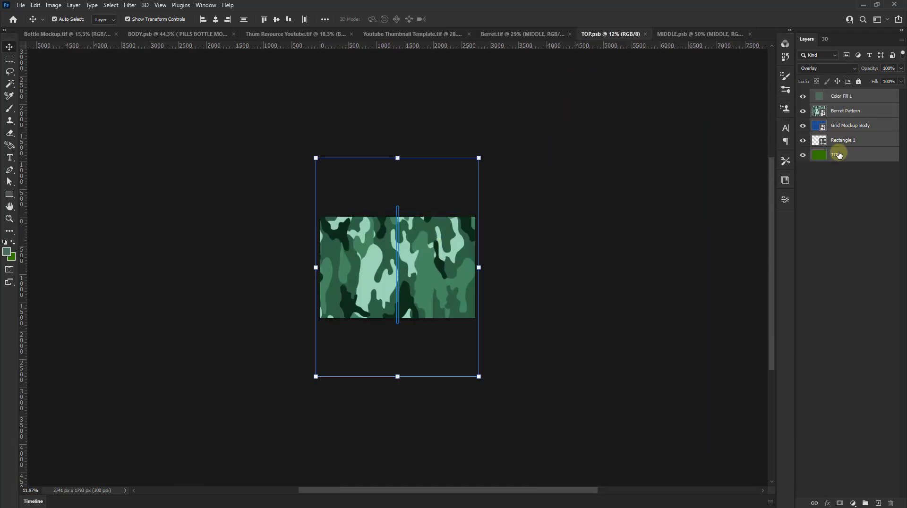
{"action": "right_click", "coordinate": [843, 151]}
{"action": "left_click", "coordinate": [876, 194]}
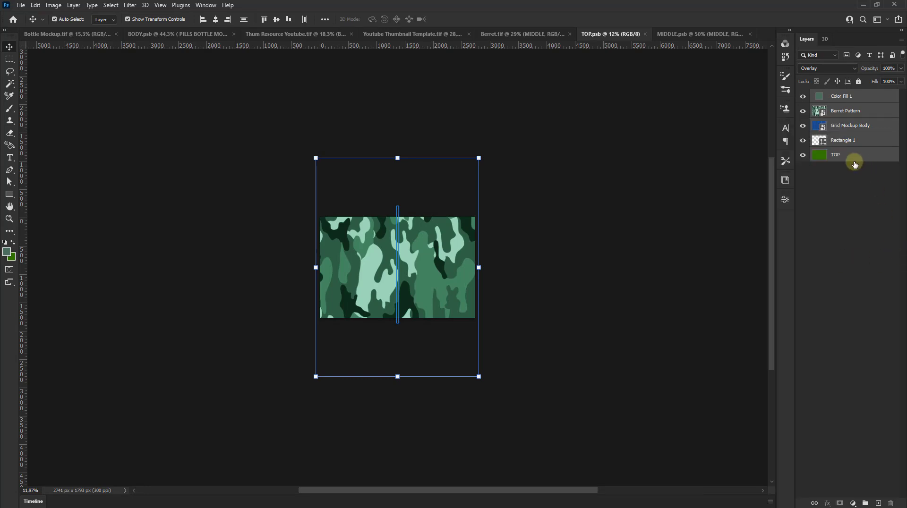
{"action": "key", "text": "ctrl+alt+e"}
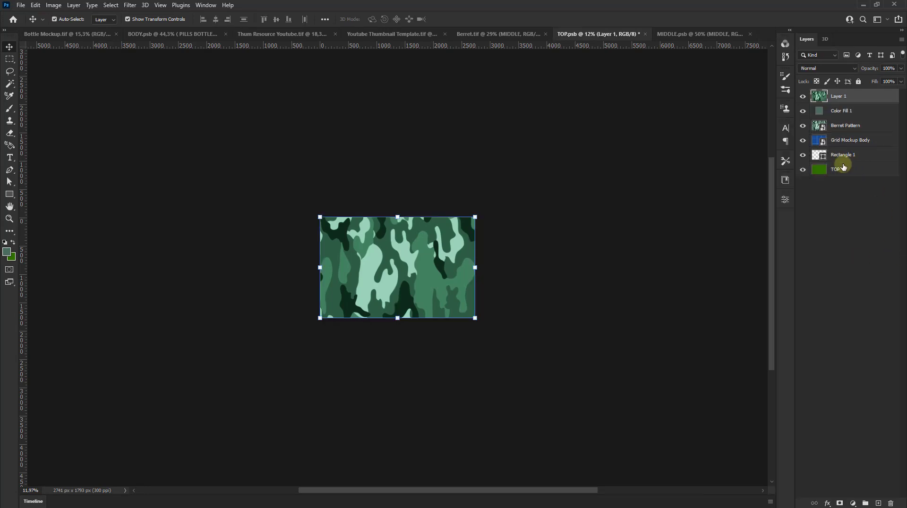
Step: Copy the merged camo into MIDDLE.psb, centred and scaled to cover the canvas
{"action": "scroll", "coordinate": [419, 256], "scroll_direction": "up", "scroll_amount": 2}
{"action": "mouse_move", "coordinate": [419, 255]}
{"action": "left_mouse_down"}
{"action": "mouse_move", "coordinate": [540, 230]}
{"action": "mouse_move", "coordinate": [462, 251]}
{"action": "left_mouse_up"}
{"action": "scroll", "coordinate": [539, 231], "scroll_direction": "down", "scroll_amount": 5}
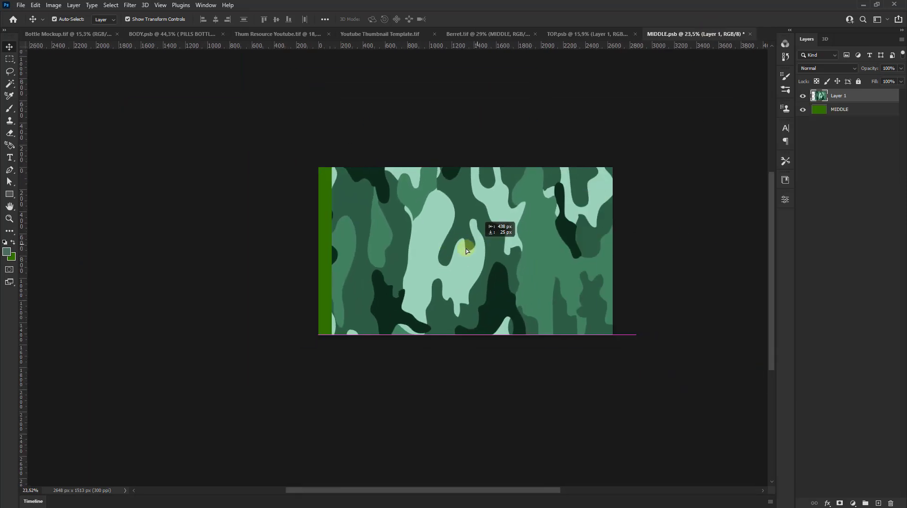
{"action": "scroll", "coordinate": [524, 207], "scroll_direction": "up", "scroll_amount": 1}
{"action": "left_click_drag", "start_coordinate": [516, 210], "coordinate": [543, 191]}
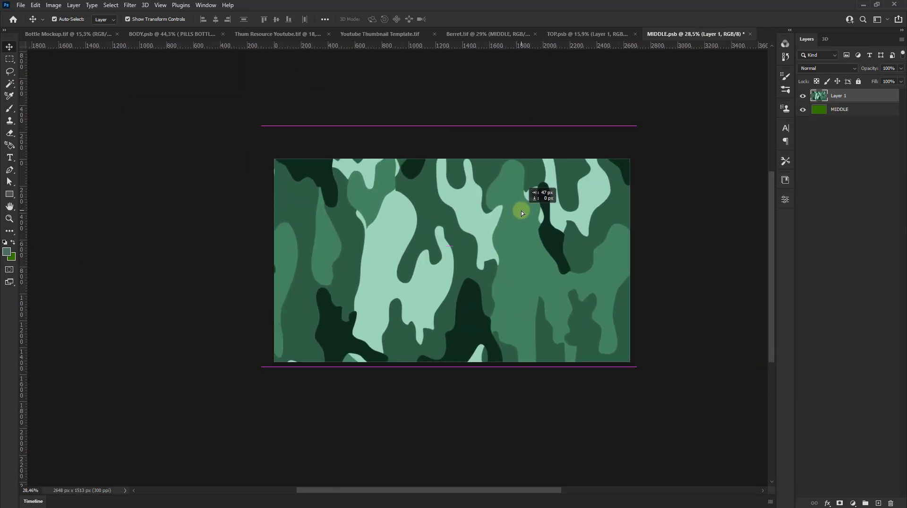
{"action": "mouse_move", "coordinate": [636, 127]}
{"action": "left_mouse_down"}
{"action": "mouse_move", "coordinate": [628, 131]}
{"action": "mouse_move", "coordinate": [634, 126]}
{"action": "left_mouse_up"}
{"action": "left_click_drag", "start_coordinate": [516, 210], "coordinate": [520, 211]}
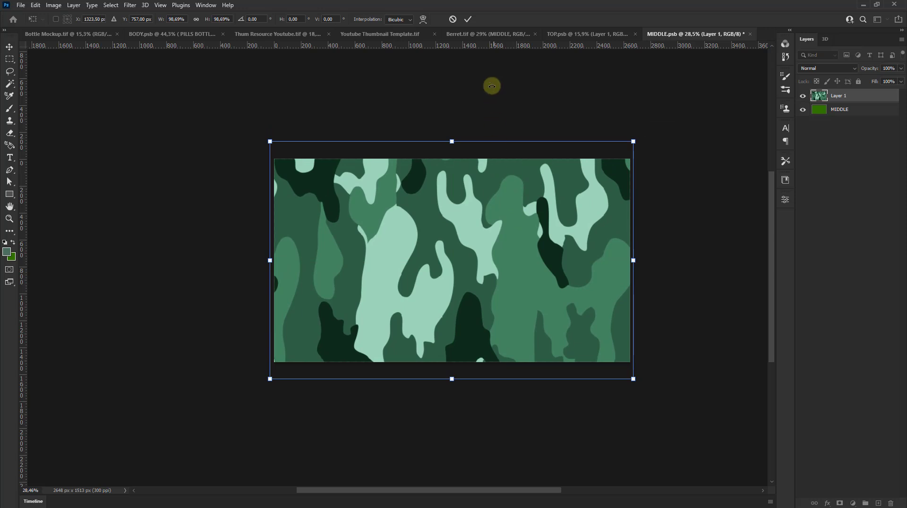
{"action": "type", "text": "132"}
{"action": "key", "text": "Return"}
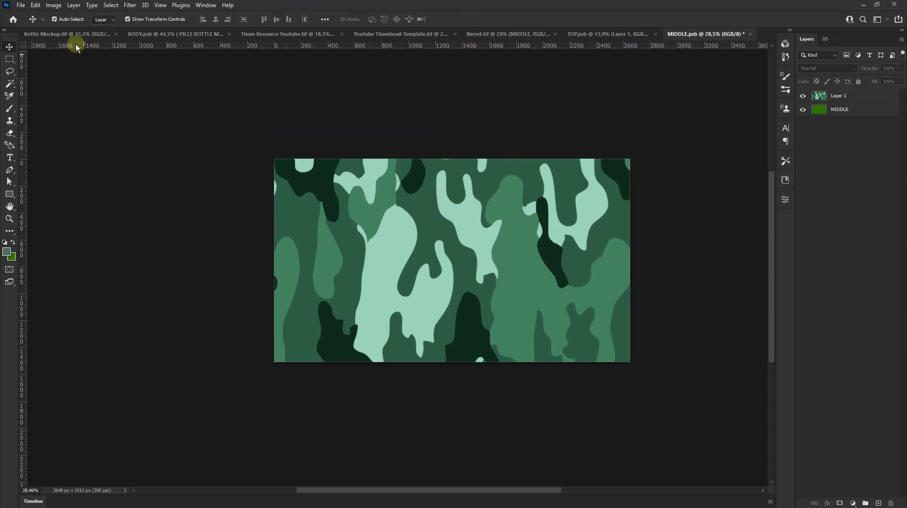
Step: Save MIDDLE.psb and float its document as a smaller separate window
{"action": "left_click", "coordinate": [21, 6]}
{"action": "left_click", "coordinate": [28, 103]}
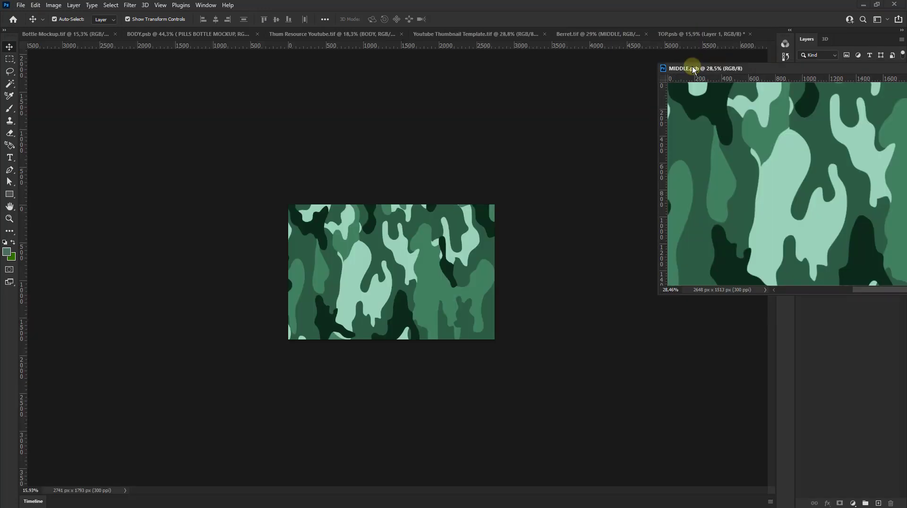
{"action": "left_click_drag", "start_coordinate": [697, 50], "coordinate": [513, 119]}
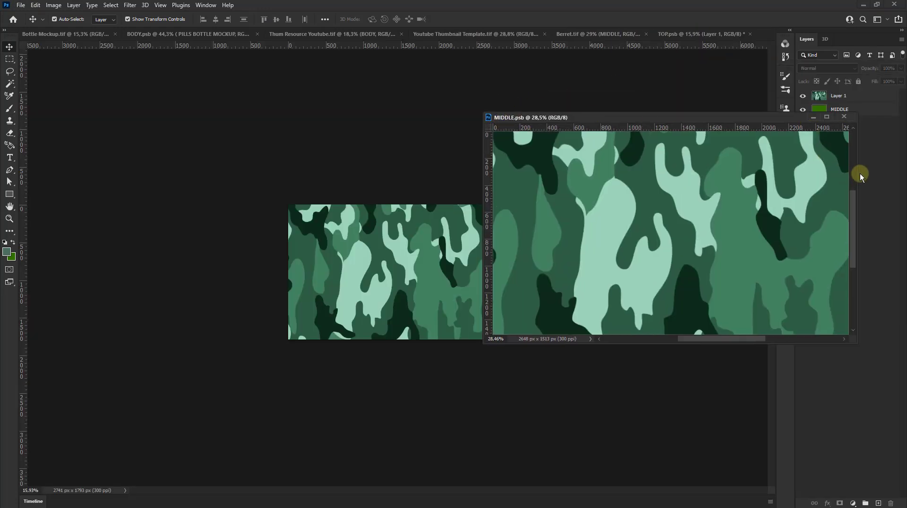
{"action": "left_click_drag", "start_coordinate": [857, 172], "coordinate": [724, 186]}
{"action": "scroll", "coordinate": [597, 202], "scroll_direction": "down", "scroll_amount": 4}
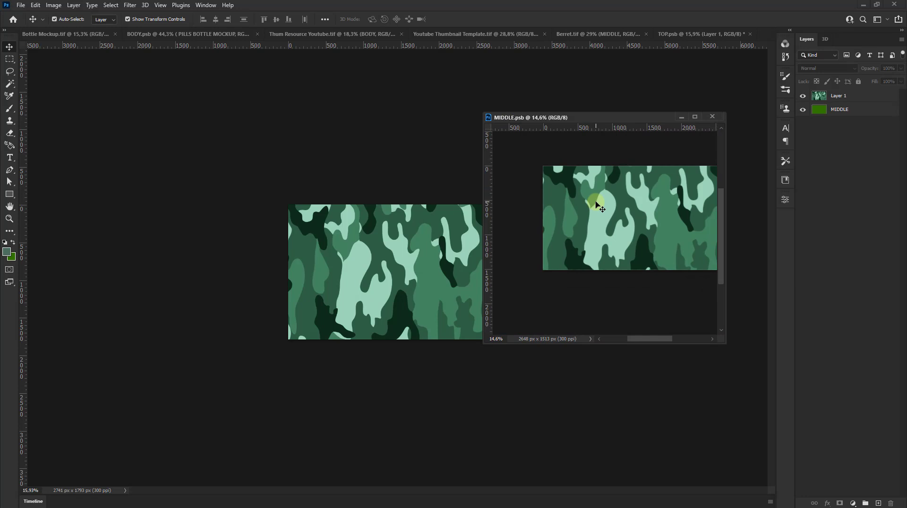
{"action": "left_click_drag", "start_coordinate": [600, 201], "coordinate": [582, 221]}
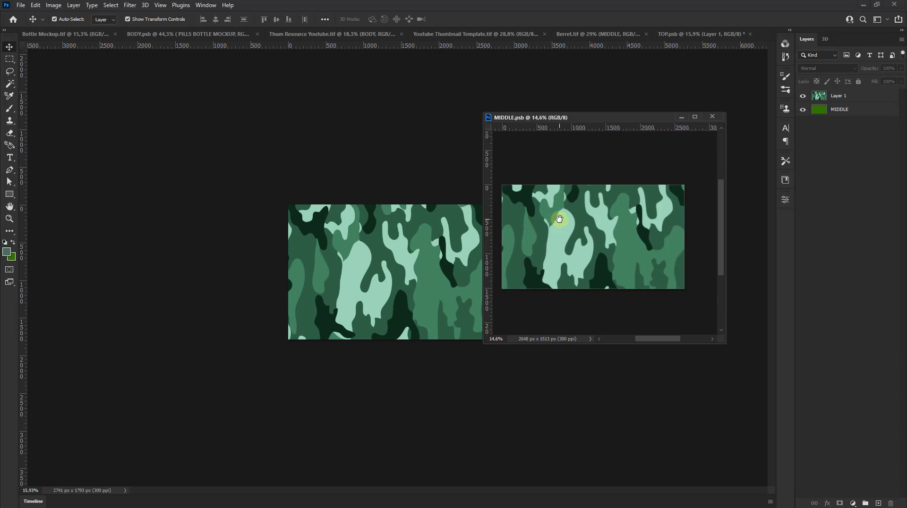
Step: Return to Berret.tif, move the MIDDLE window aside, and hide the yellow MIDDLE fill
{"action": "left_click", "coordinate": [599, 41]}
{"action": "left_click", "coordinate": [588, 34]}
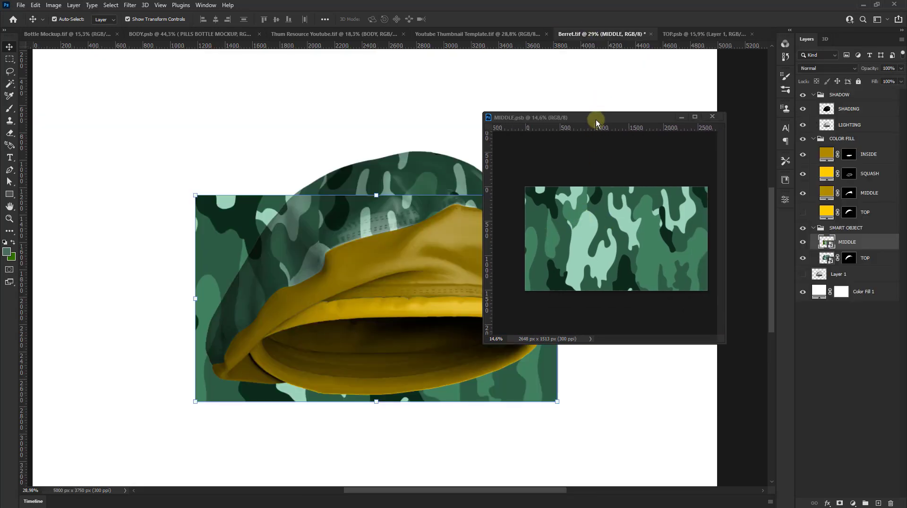
{"action": "left_click_drag", "start_coordinate": [596, 119], "coordinate": [631, 93]}
{"action": "left_click", "coordinate": [254, 225]}
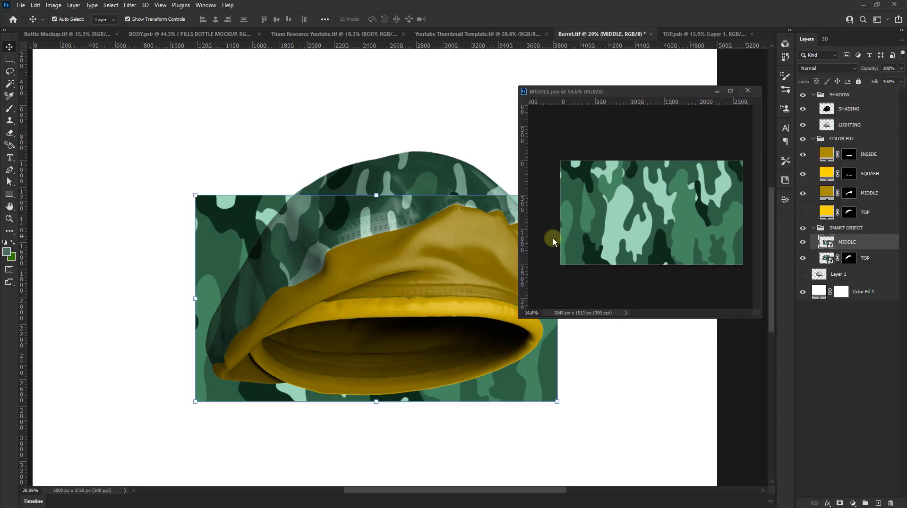
{"action": "left_click", "coordinate": [802, 193]}
{"action": "scroll", "coordinate": [196, 247], "scroll_direction": "down", "scroll_amount": 3}
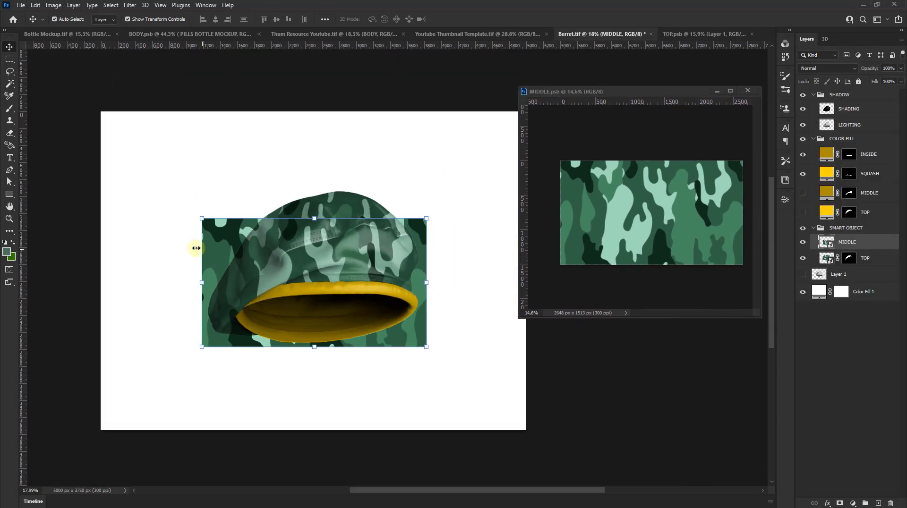
{"action": "scroll", "coordinate": [242, 224], "scroll_direction": "up", "scroll_amount": 1}
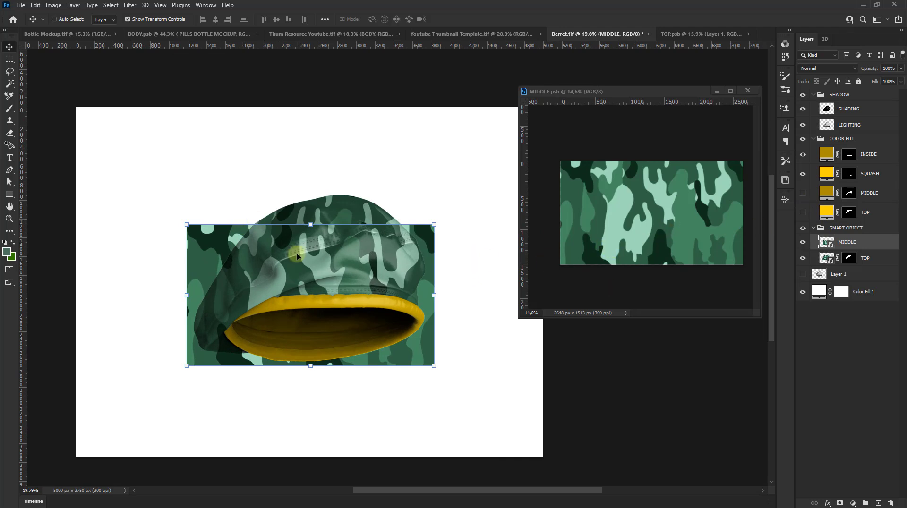
Step: Warp the MIDDLE camo, pulling its top corners onto the beret
{"action": "key", "text": "ctrl+t"}
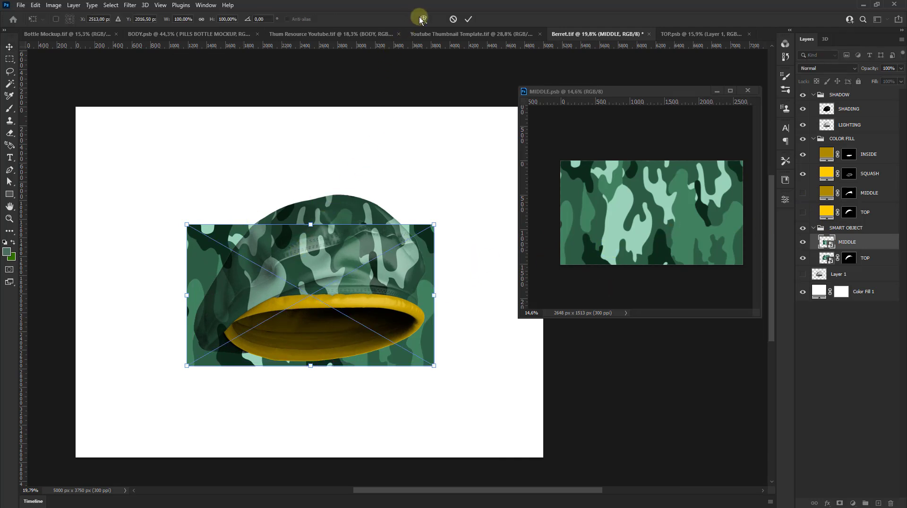
{"action": "left_click", "coordinate": [422, 19]}
{"action": "scroll", "coordinate": [278, 282], "scroll_direction": "up", "scroll_amount": 2}
{"action": "scroll", "coordinate": [261, 211], "scroll_direction": "up", "scroll_amount": 1}
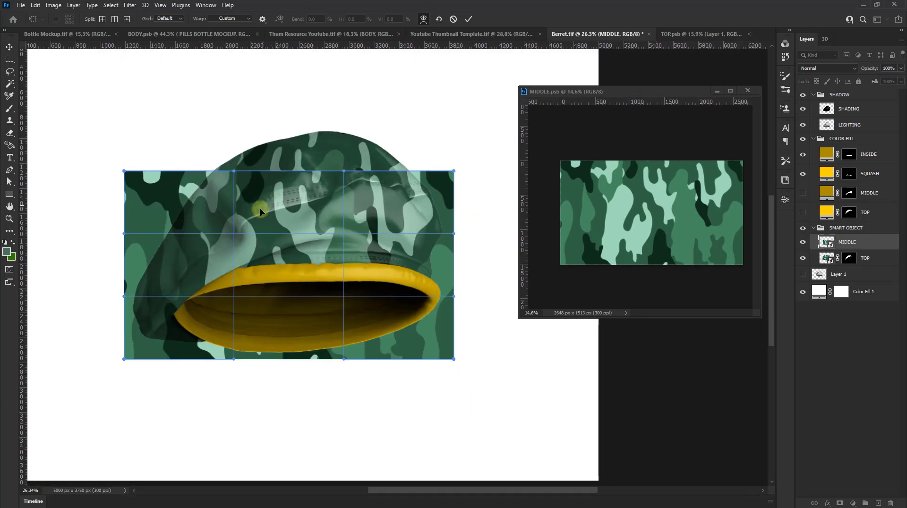
{"action": "scroll", "coordinate": [260, 212], "scroll_direction": "up", "scroll_amount": 1}
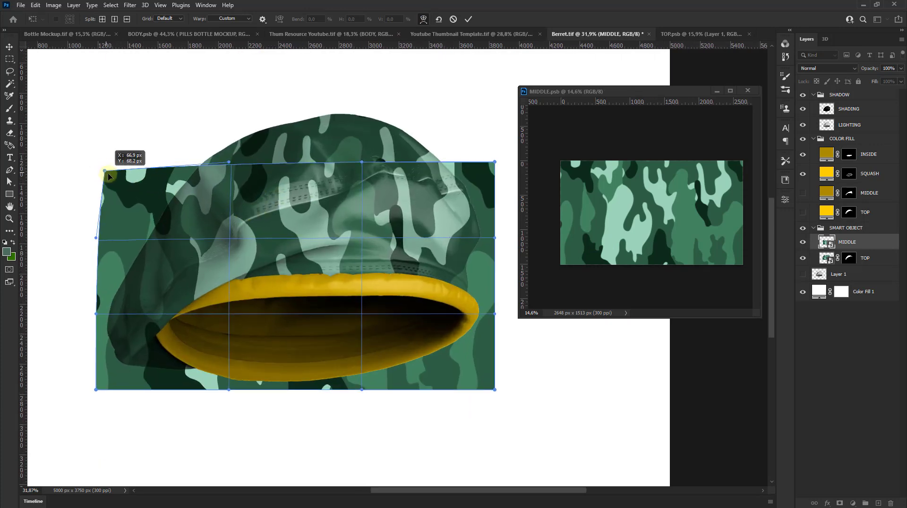
{"action": "left_click_drag", "start_coordinate": [99, 168], "coordinate": [99, 181]}
{"action": "scroll", "coordinate": [284, 212], "scroll_direction": "right", "scroll_amount": 3}
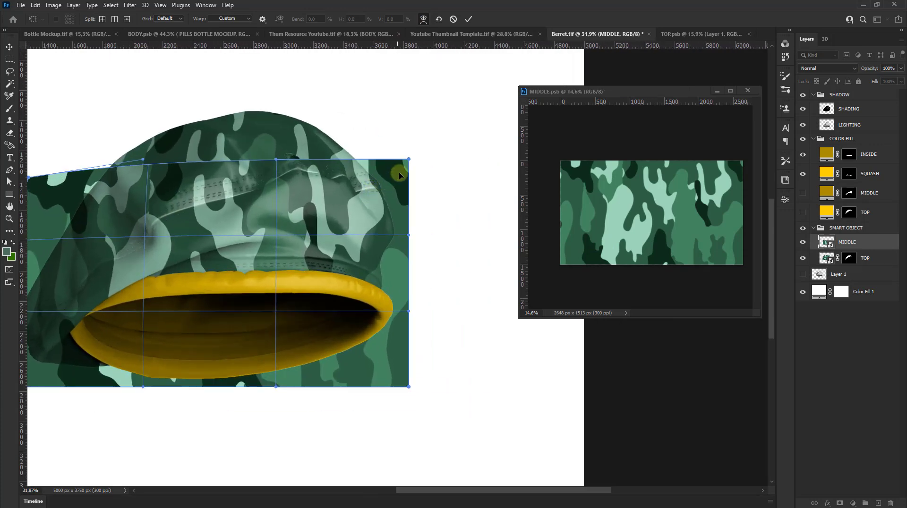
{"action": "left_click_drag", "start_coordinate": [409, 163], "coordinate": [400, 175]}
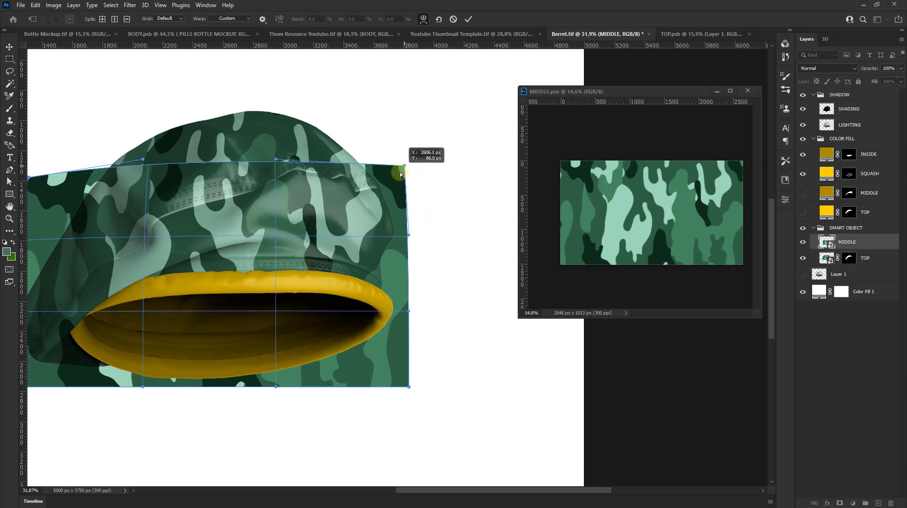
Step: Fit the bottom corners and lower edge, apply the warp, and load the MIDDLE shape selection
{"action": "left_click_drag", "start_coordinate": [409, 387], "coordinate": [384, 378]}
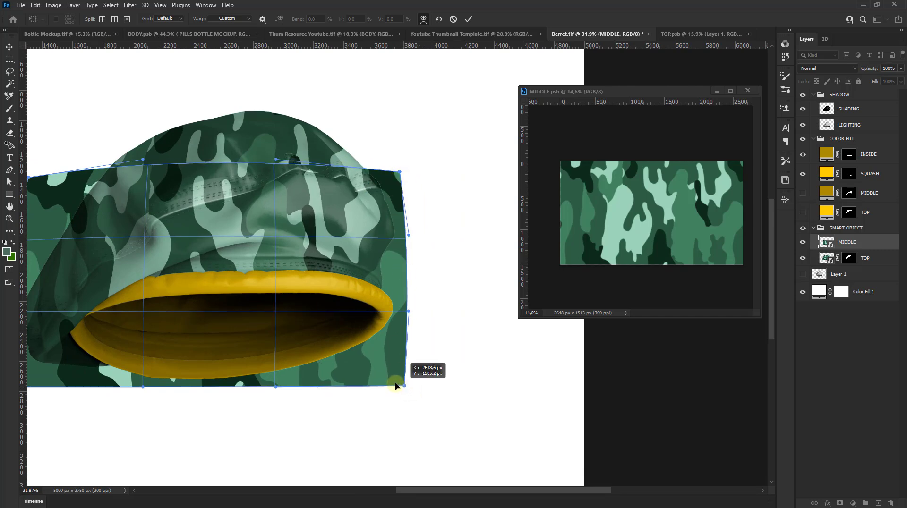
{"action": "scroll", "coordinate": [265, 382], "scroll_direction": "left", "scroll_amount": 3}
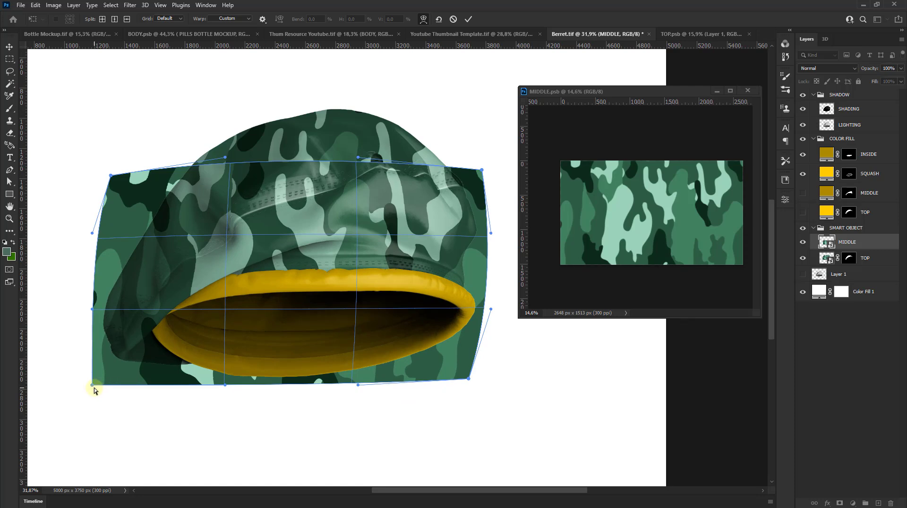
{"action": "left_click_drag", "start_coordinate": [94, 387], "coordinate": [101, 388]}
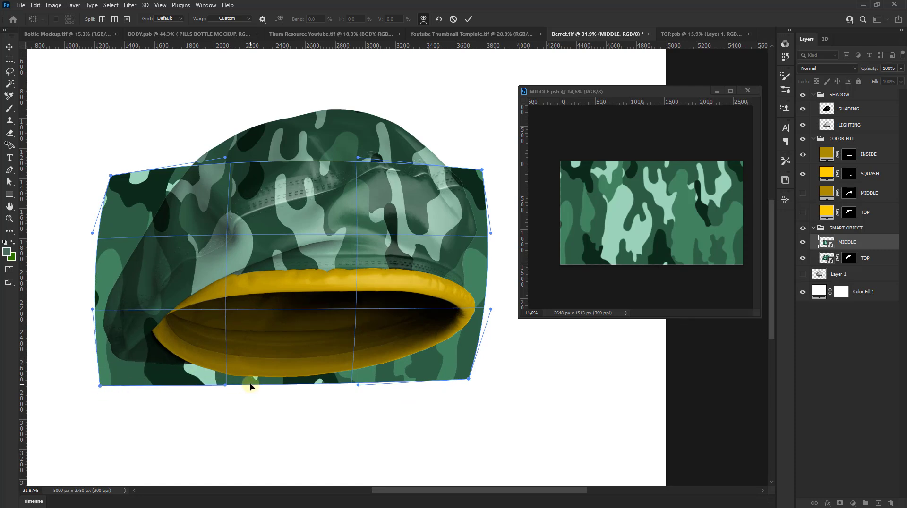
{"action": "left_click_drag", "start_coordinate": [250, 386], "coordinate": [249, 383]}
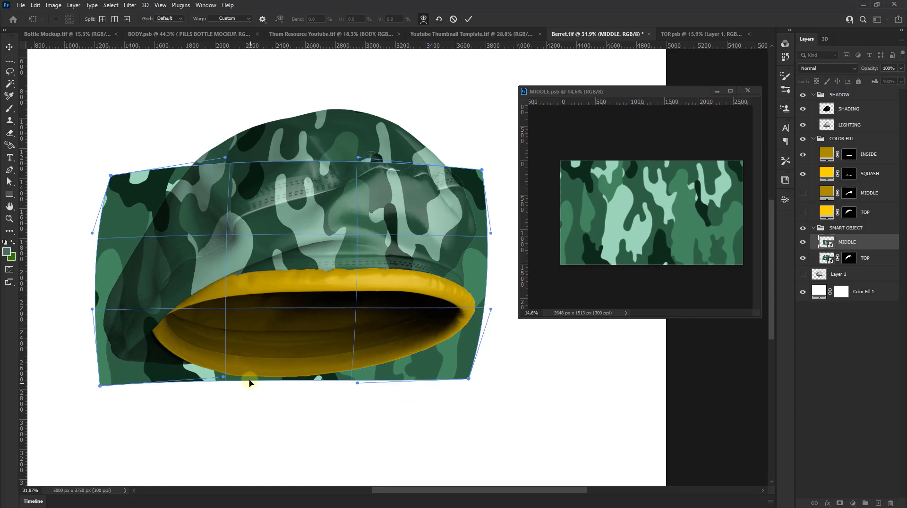
{"action": "left_click", "coordinate": [468, 19]}
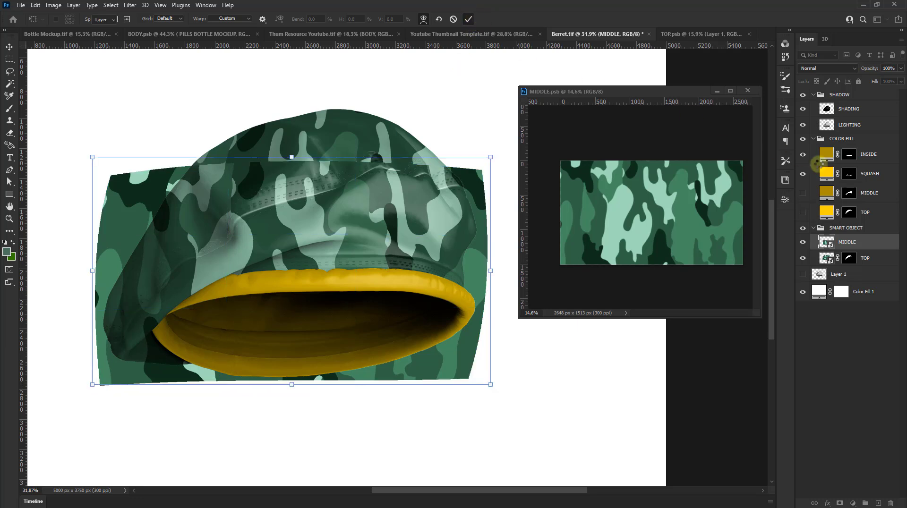
{"action": "left_click", "coordinate": [849, 192], "text": "ctrl"}
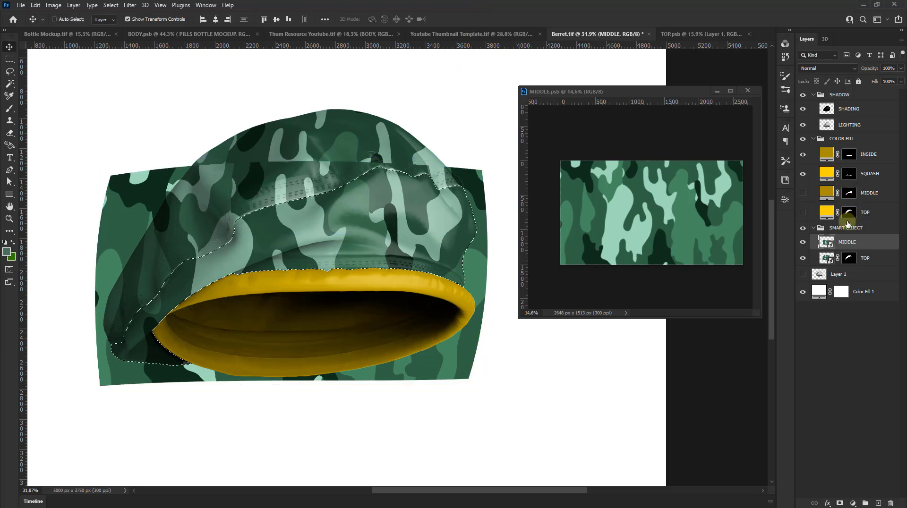
Step: Mask the camo MIDDLE layer to the selection and sample a dark green background colour
{"action": "left_click", "coordinate": [839, 503]}
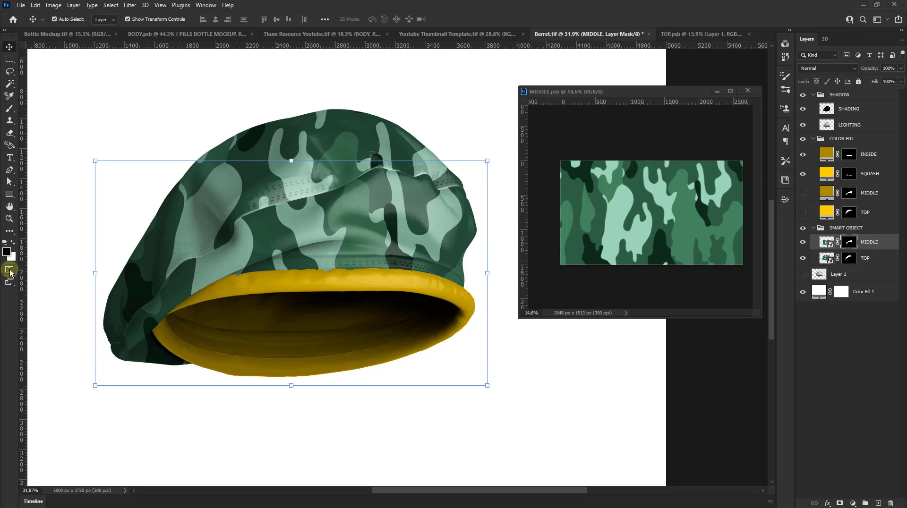
{"action": "left_click", "coordinate": [708, 387]}
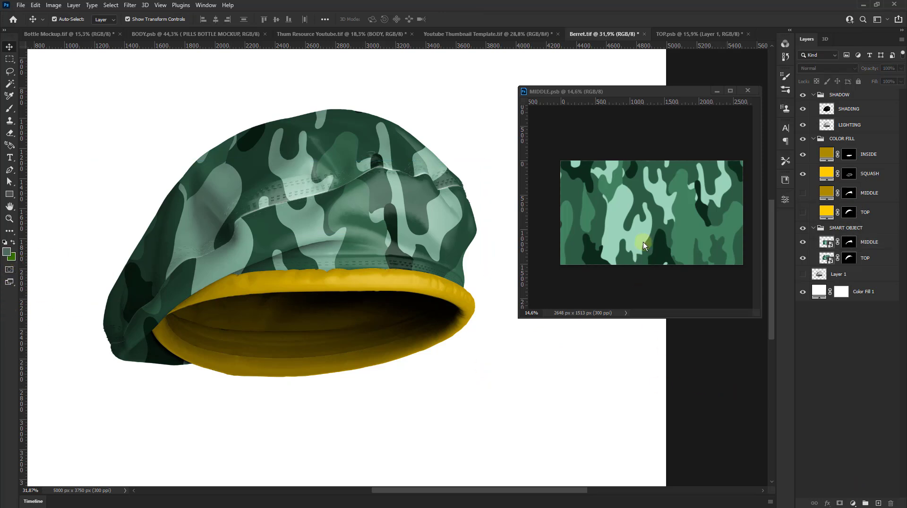
{"action": "left_click", "coordinate": [11, 256]}
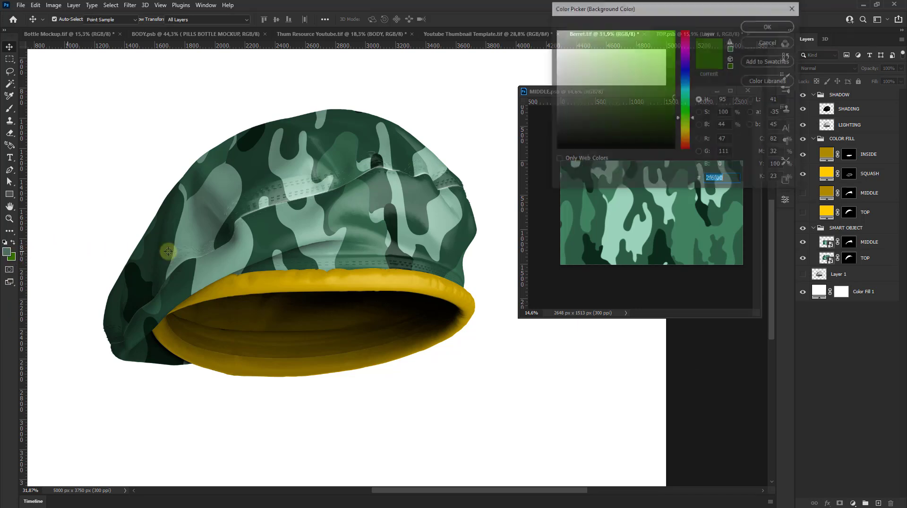
{"action": "left_click", "coordinate": [579, 248]}
{"action": "left_click", "coordinate": [790, 26]}
{"action": "key", "text": "v"}
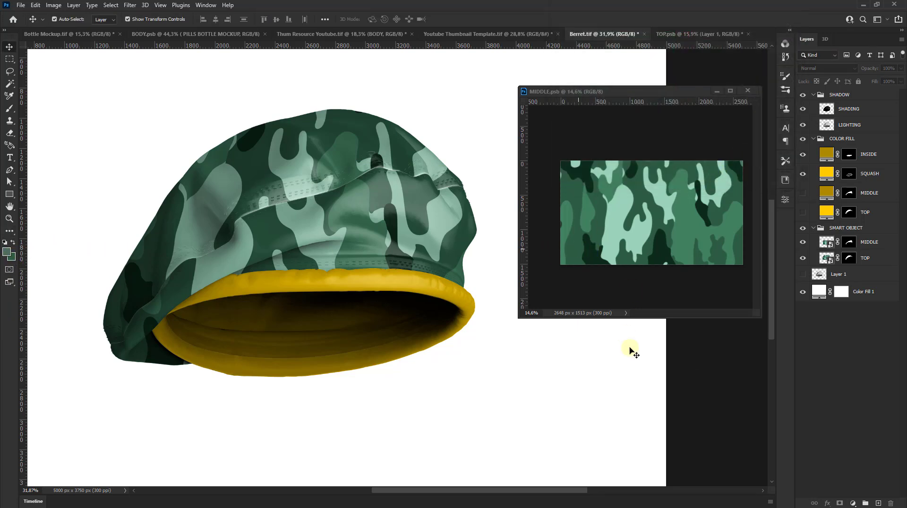
Step: Sample a green foreground colour from the camo and close the MIDDLE document window
{"action": "scroll", "coordinate": [226, 266], "scroll_direction": "up", "scroll_amount": 1}
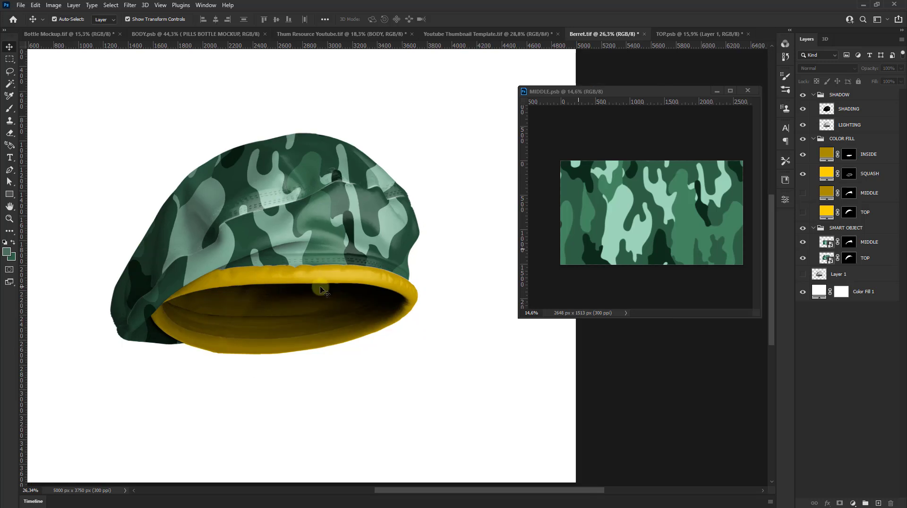
{"action": "scroll", "coordinate": [340, 293], "scroll_direction": "up", "scroll_amount": 1}
{"action": "left_click", "coordinate": [875, 242]}
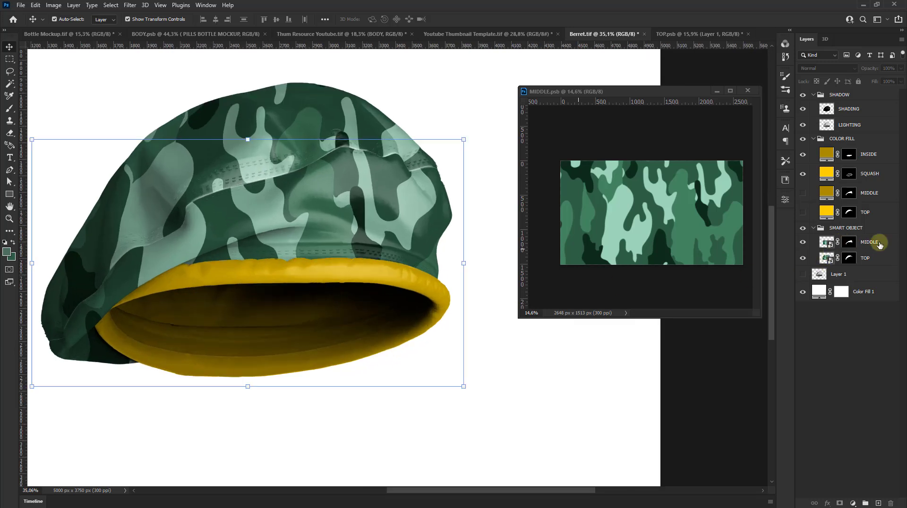
{"action": "scroll", "coordinate": [477, 239], "scroll_direction": "down", "scroll_amount": 1}
{"action": "scroll", "coordinate": [478, 239], "scroll_direction": "down", "scroll_amount": 1}
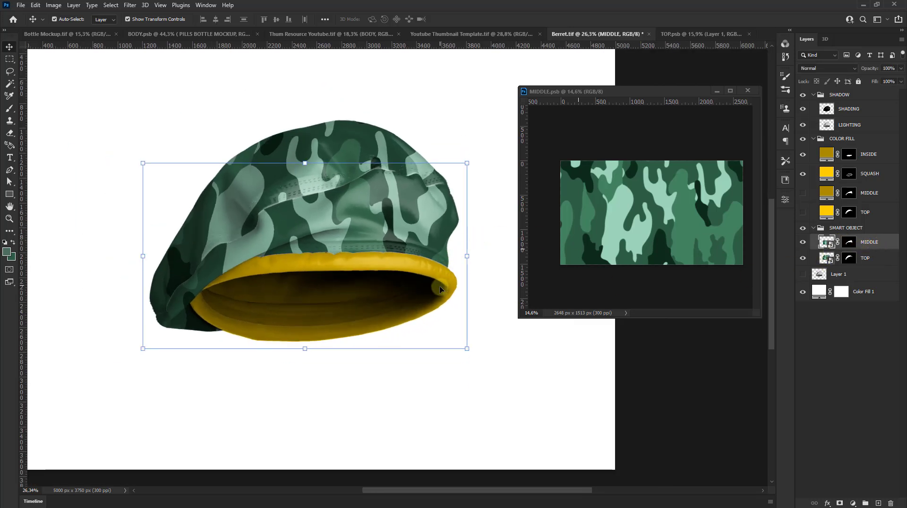
{"action": "scroll", "coordinate": [439, 289], "scroll_direction": "up", "scroll_amount": 1}
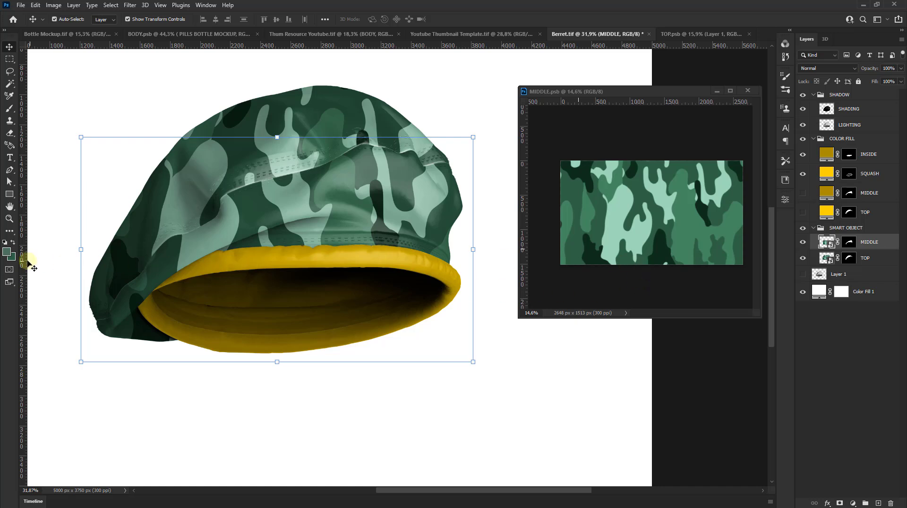
{"action": "left_click", "coordinate": [5, 254]}
{"action": "left_click_drag", "start_coordinate": [543, 239], "coordinate": [610, 228]}
{"action": "left_click", "coordinate": [756, 29]}
{"action": "left_click", "coordinate": [748, 90]}
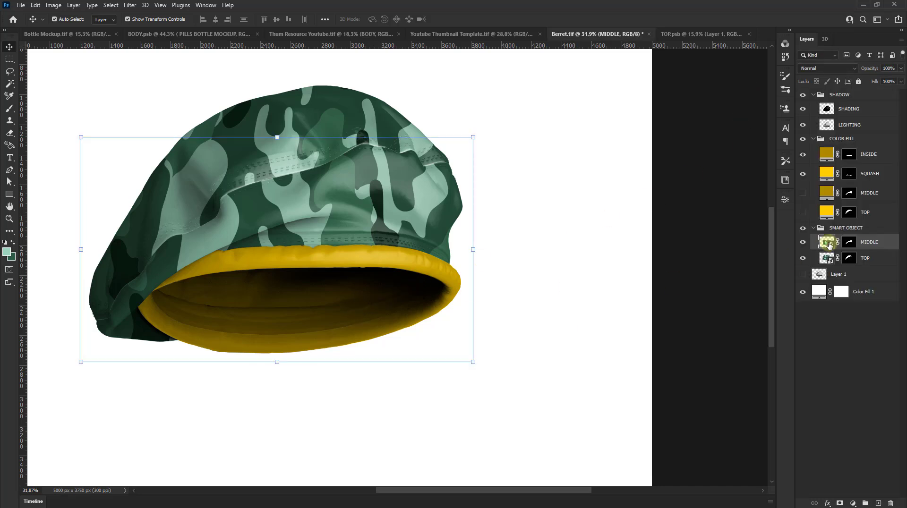
Step: Add a new layer above MIDDLE and name it SQUASH
{"action": "left_click", "coordinate": [878, 503]}
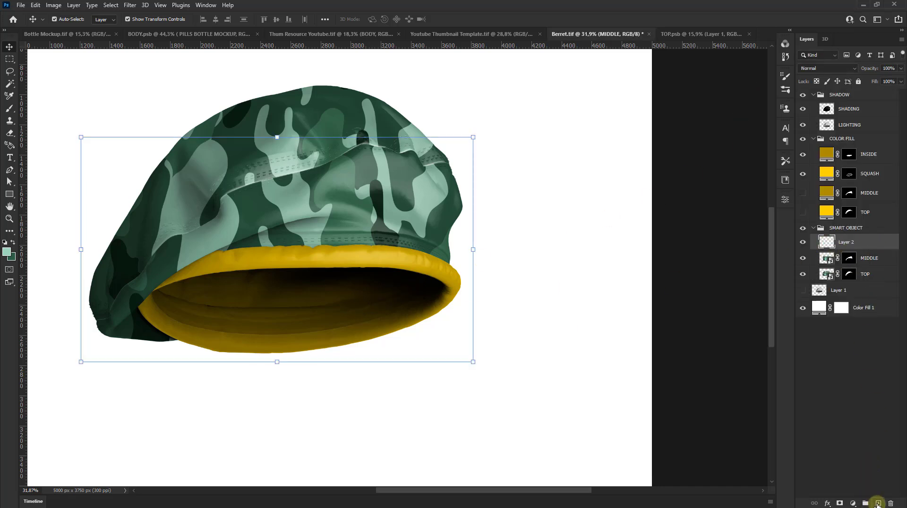
{"action": "scroll", "coordinate": [384, 289], "scroll_direction": "down", "scroll_amount": 1}
{"action": "scroll", "coordinate": [383, 288], "scroll_direction": "up", "scroll_amount": 1}
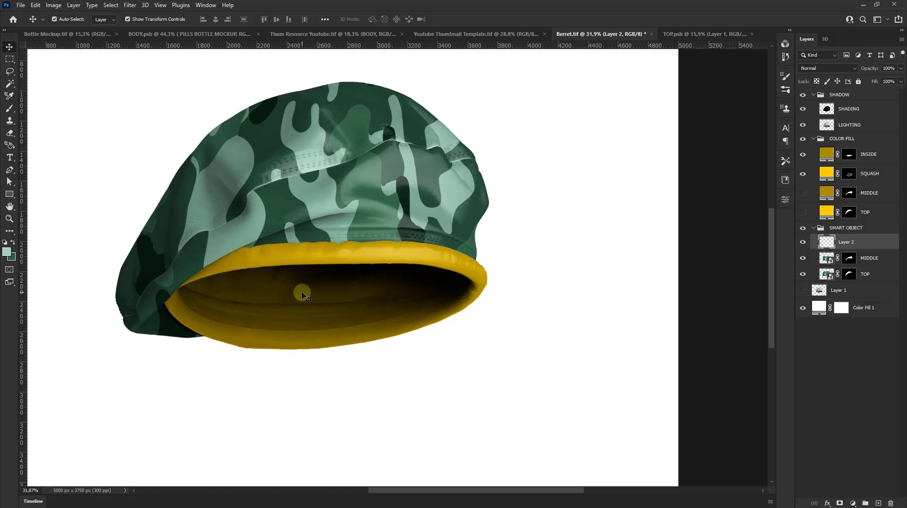
{"action": "double_click", "coordinate": [846, 242]}
{"action": "type", "text": "SQUASH"}
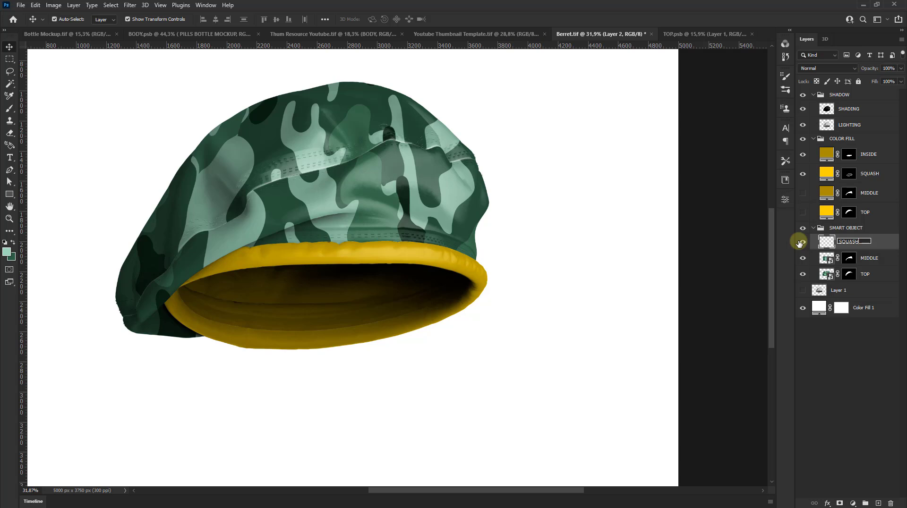
{"action": "key", "text": "Return"}
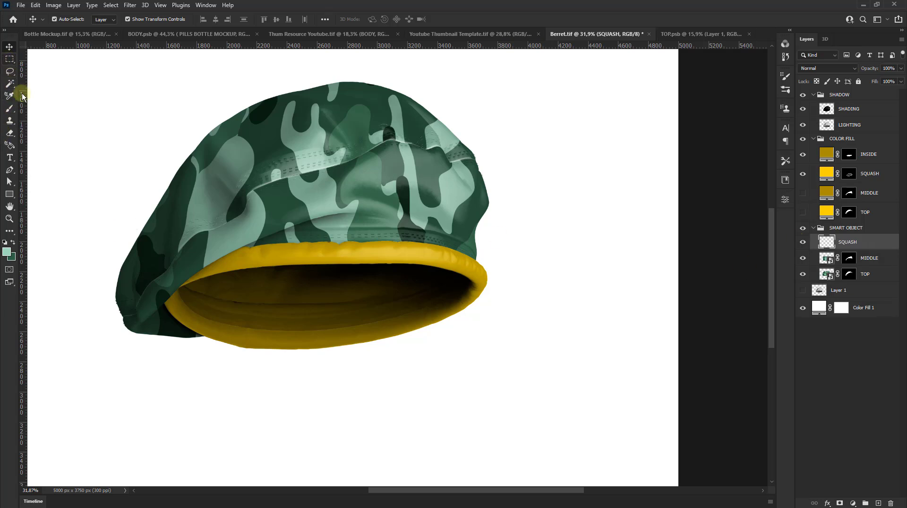
Step: Fill a rectangle over the hat's rim with the dark green foreground colour
{"action": "left_click", "coordinate": [9, 60]}
{"action": "left_click_drag", "start_coordinate": [152, 239], "coordinate": [496, 360]}
{"action": "key", "text": "alt+BackSpace"}
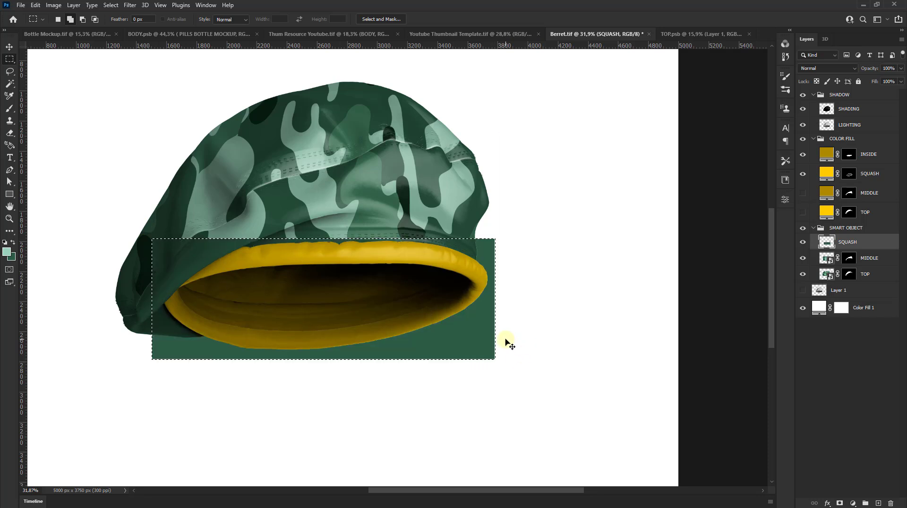
{"action": "key", "text": "ctrl+d"}
{"action": "left_click", "coordinate": [9, 47]}
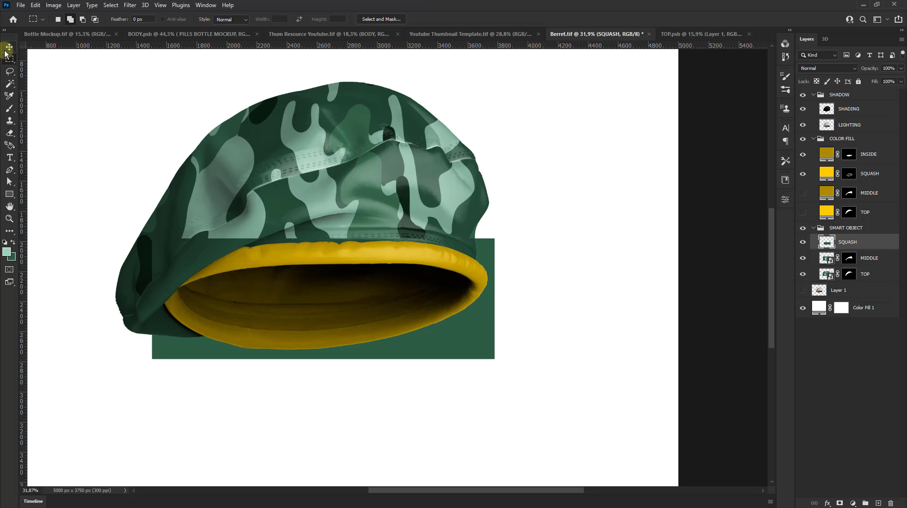
Step: Hide the yellow SQUASH fill and shorten the green rectangle slightly from the bottom
{"action": "left_click", "coordinate": [803, 173]}
{"action": "scroll", "coordinate": [368, 262], "scroll_direction": "up", "scroll_amount": 2}
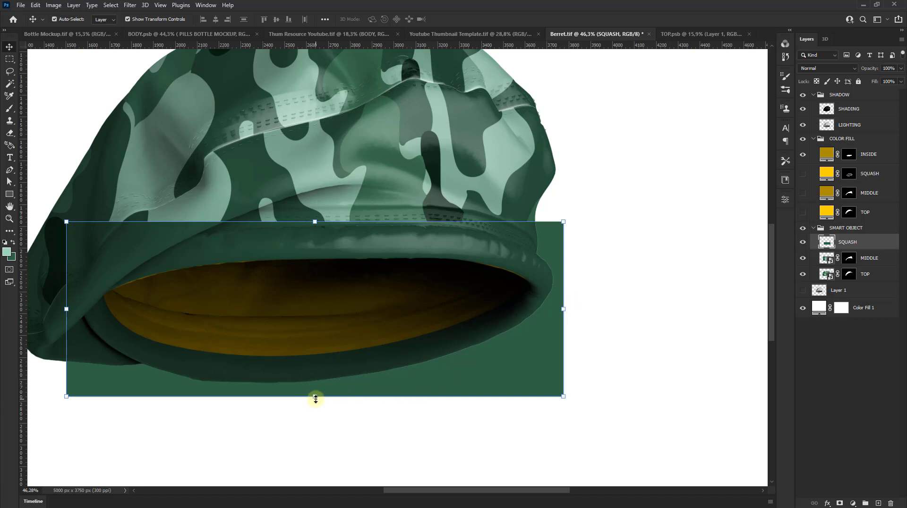
{"action": "left_click_drag", "start_coordinate": [314, 396], "coordinate": [319, 394]}
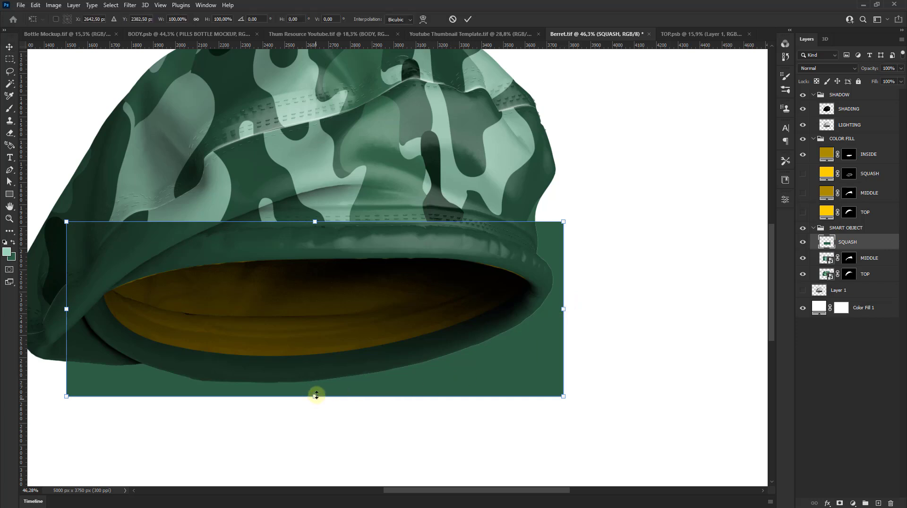
{"action": "left_click", "coordinate": [467, 19]}
Step: Convert the SQUASH layer into a smart object
{"action": "right_click", "coordinate": [848, 244]}
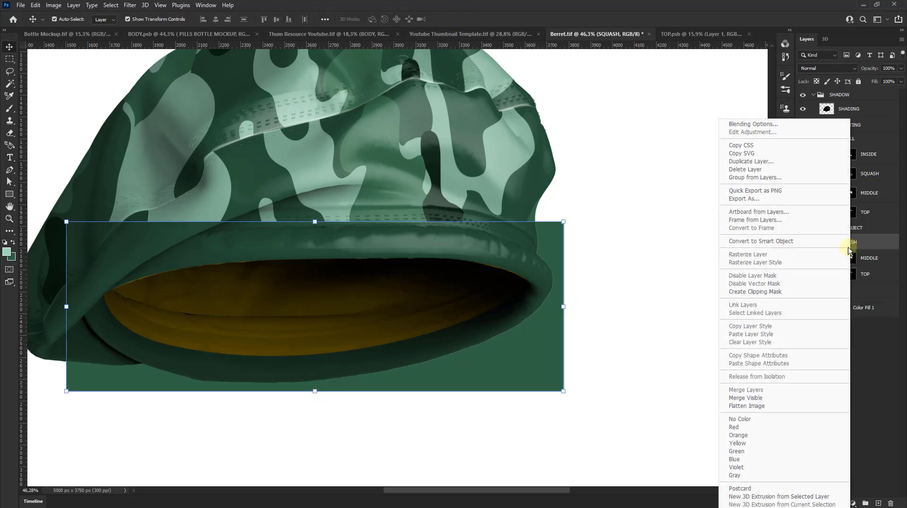
{"action": "left_click", "coordinate": [766, 241]}
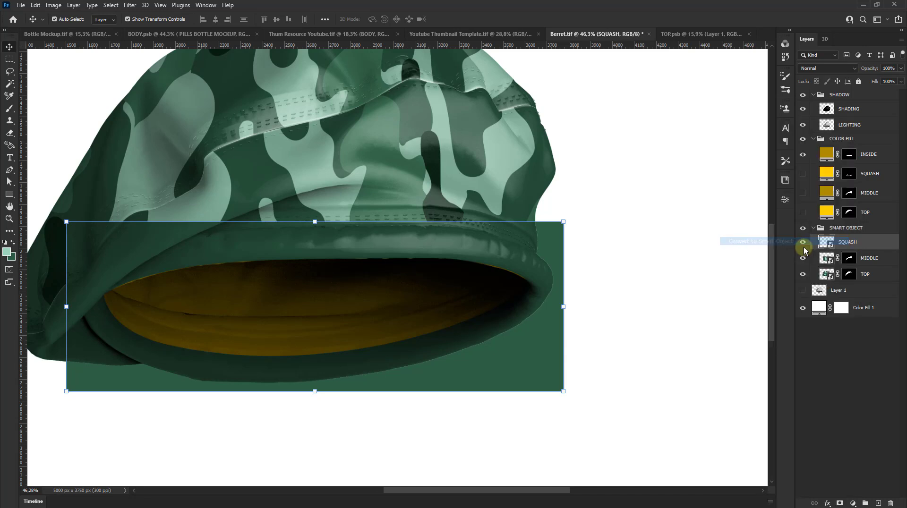
{"action": "double_click", "coordinate": [826, 243]}
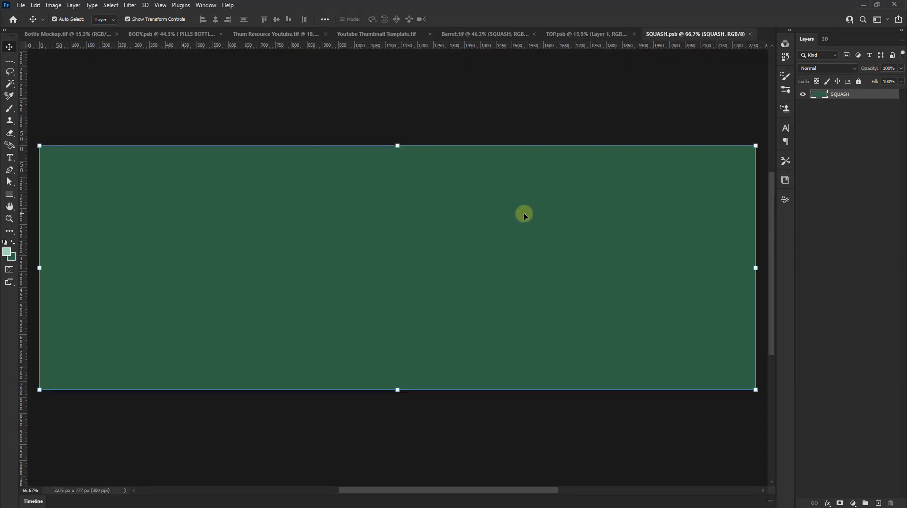
{"action": "left_click", "coordinate": [750, 33]}
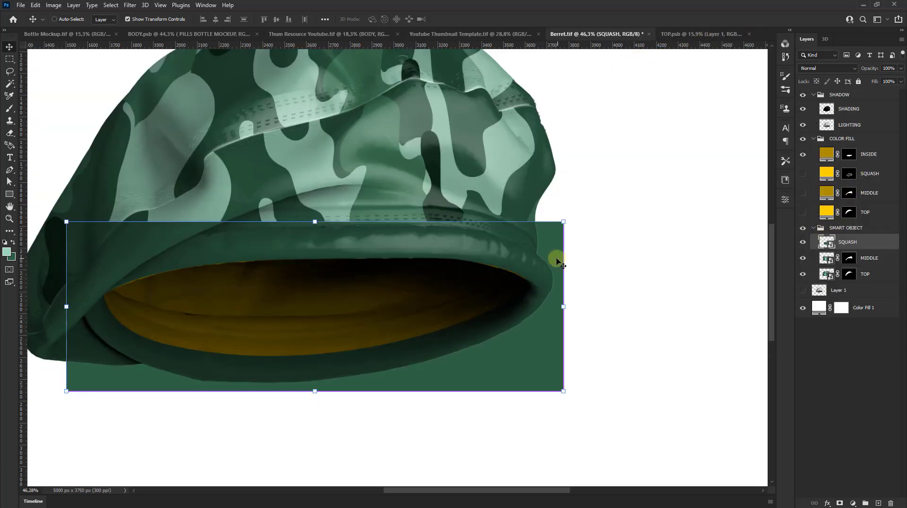
{"action": "key", "text": "ctrl+t"}
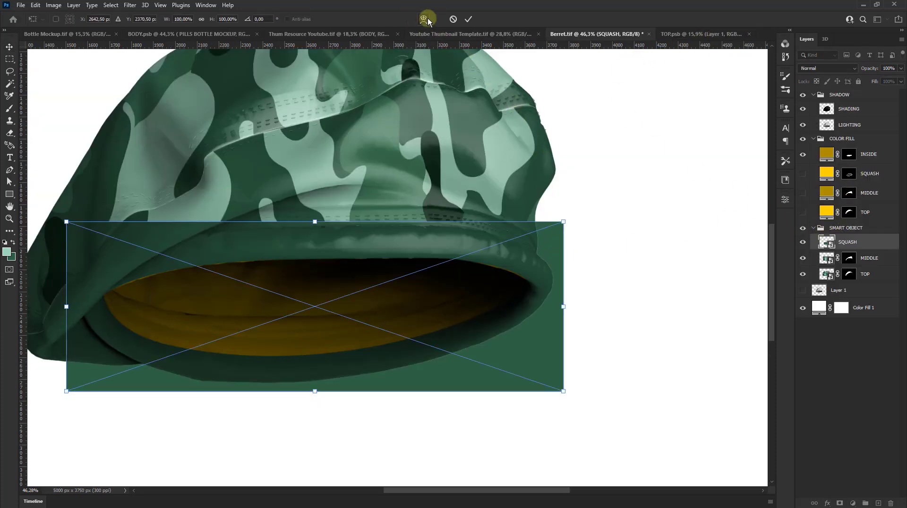
Step: Warp the SQUASH rectangle's four corners and top edge to follow the brim's curve
{"action": "left_click", "coordinate": [423, 19]}
{"action": "left_click_drag", "start_coordinate": [70, 225], "coordinate": [99, 232]}
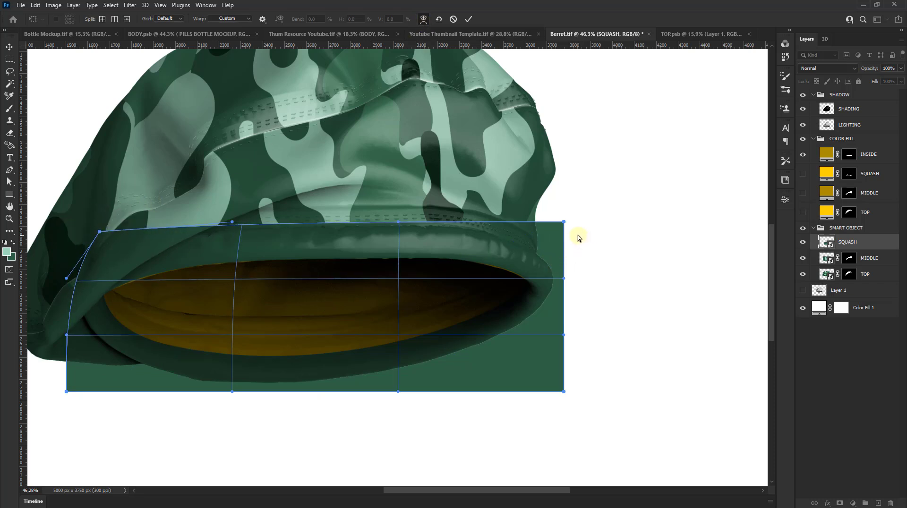
{"action": "left_click_drag", "start_coordinate": [563, 228], "coordinate": [558, 242]}
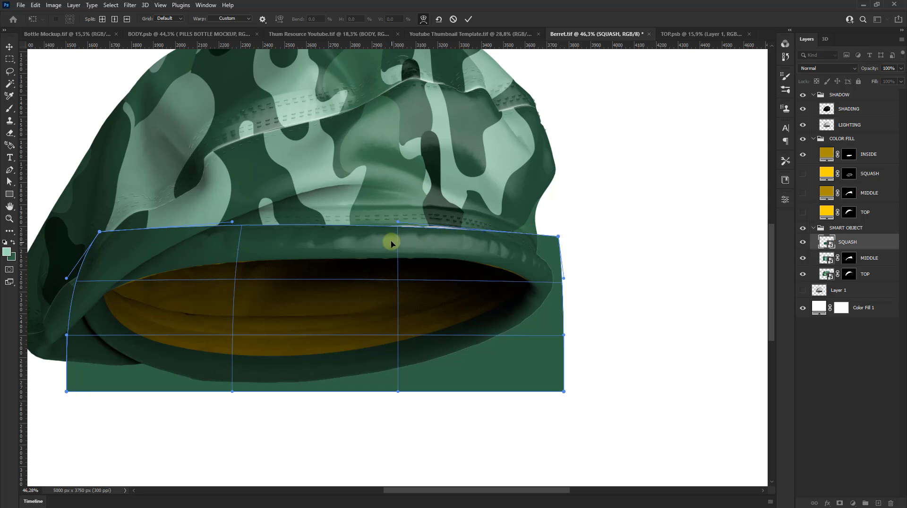
{"action": "left_click_drag", "start_coordinate": [399, 218], "coordinate": [400, 207]}
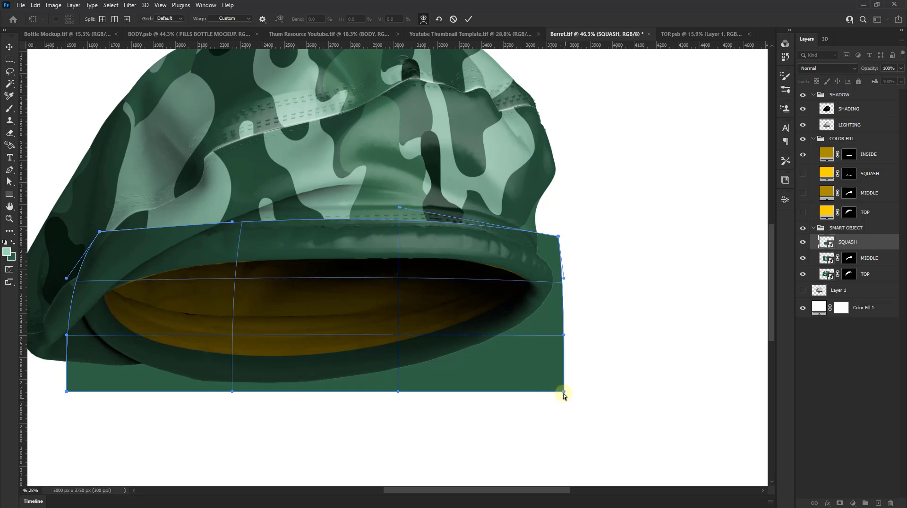
{"action": "left_click_drag", "start_coordinate": [563, 392], "coordinate": [537, 378]}
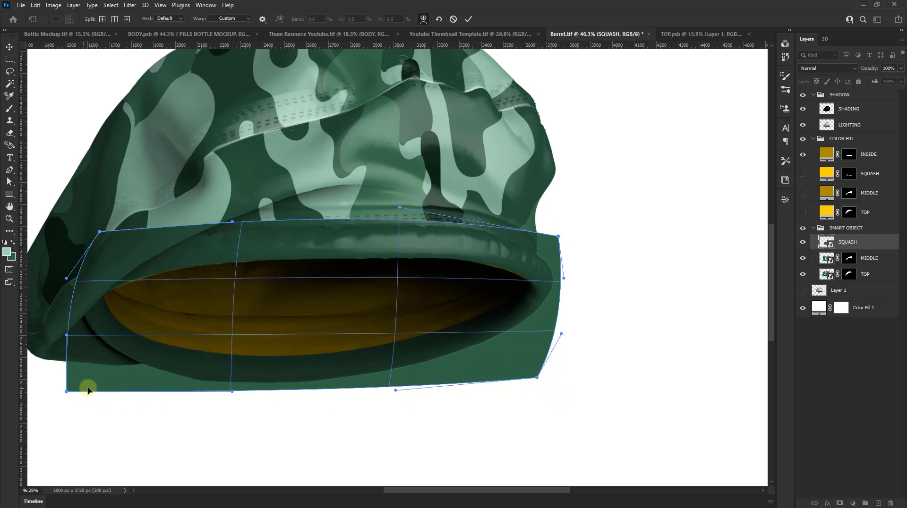
{"action": "left_click_drag", "start_coordinate": [69, 392], "coordinate": [97, 381]}
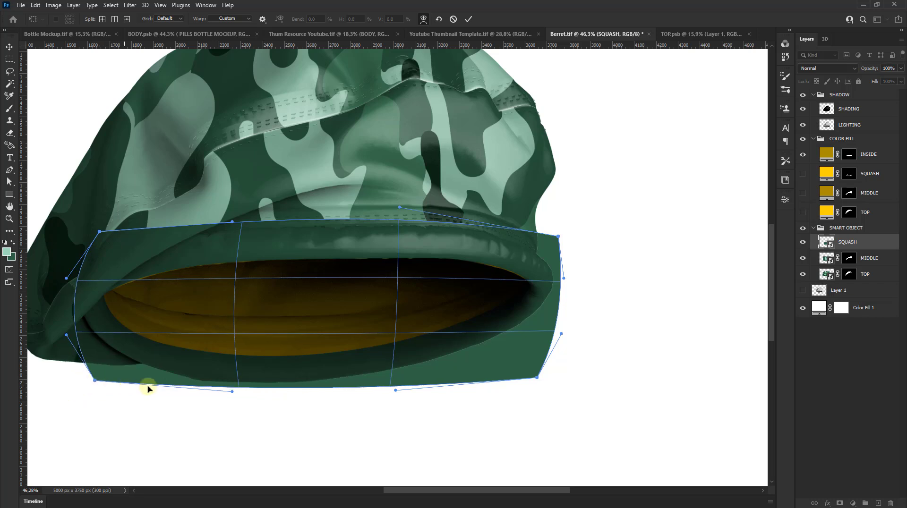
{"action": "scroll", "coordinate": [283, 362], "scroll_direction": "down", "scroll_amount": 3}
{"action": "left_click", "coordinate": [468, 20]}
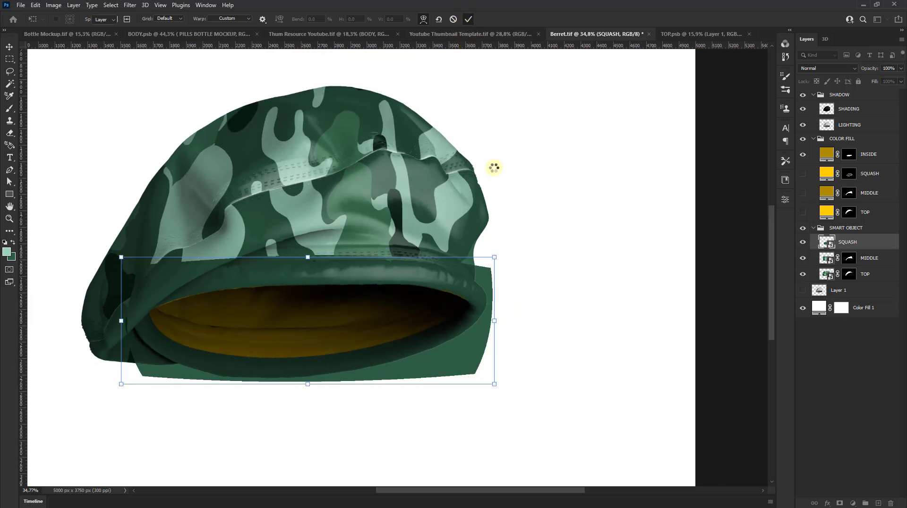
Step: Mask the SQUASH layer to the brim shape from the SQUASH fill
{"action": "left_click", "coordinate": [850, 174], "text": "ctrl"}
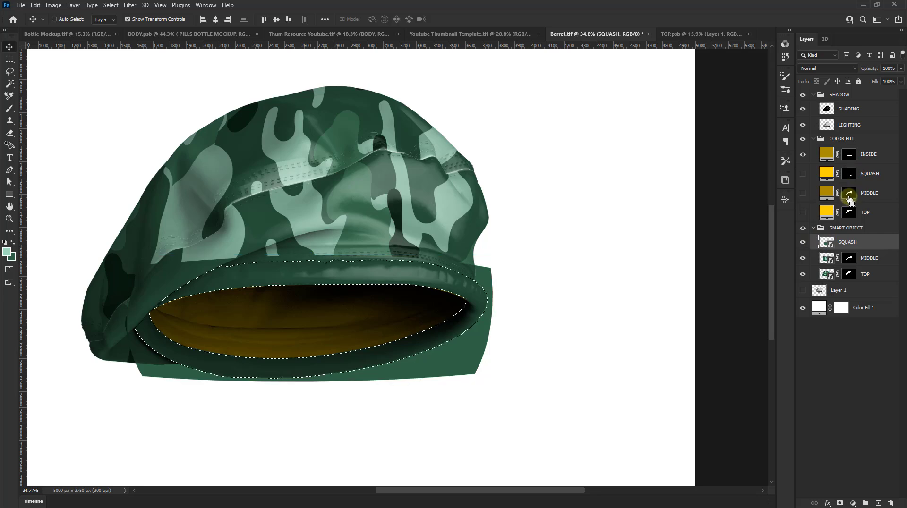
{"action": "left_click", "coordinate": [838, 503]}
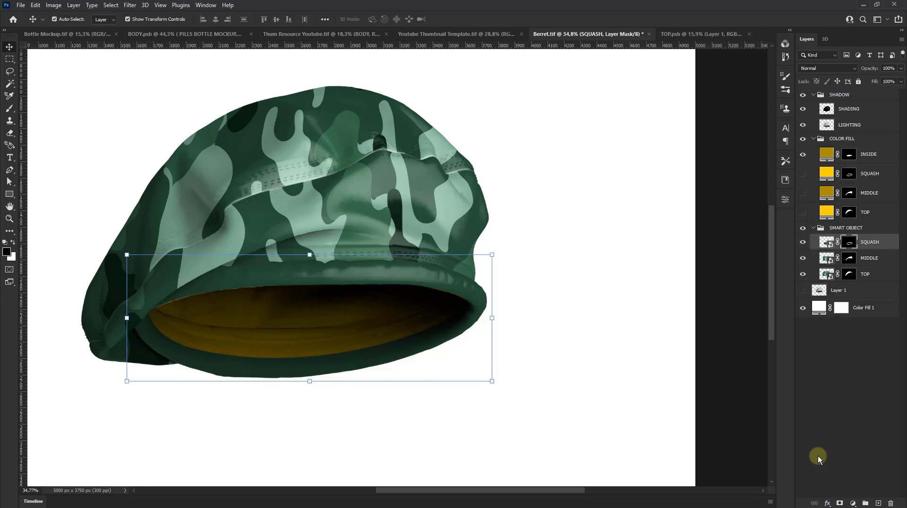
{"action": "scroll", "coordinate": [263, 151], "scroll_direction": "down", "scroll_amount": 3}
{"action": "scroll", "coordinate": [409, 279], "scroll_direction": "down", "scroll_amount": 3}
{"action": "left_click", "coordinate": [584, 270]}
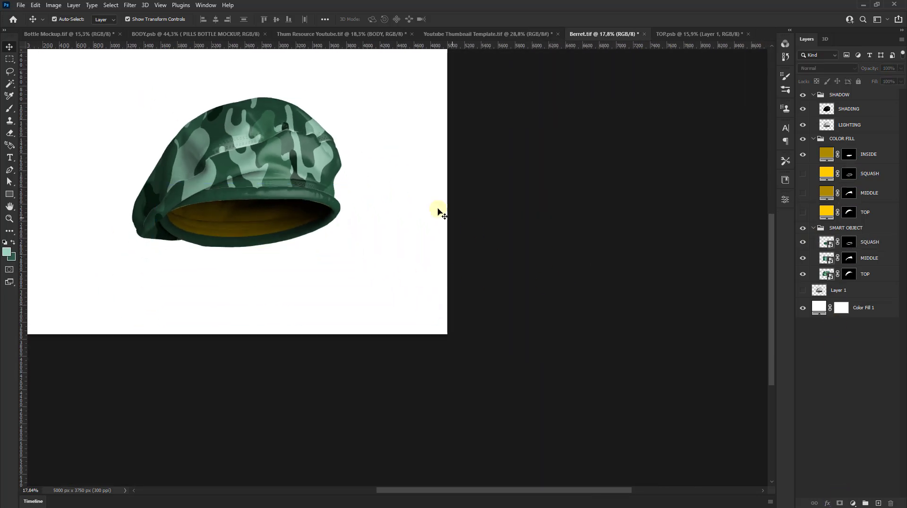
Step: Hide the gold INSIDE colour fill so the opening shows grey
{"action": "scroll", "coordinate": [409, 214], "scroll_direction": "up", "scroll_amount": 3}
{"action": "scroll", "coordinate": [409, 214], "scroll_direction": "left", "scroll_amount": 3}
{"action": "scroll", "coordinate": [306, 303], "scroll_direction": "up", "scroll_amount": 2}
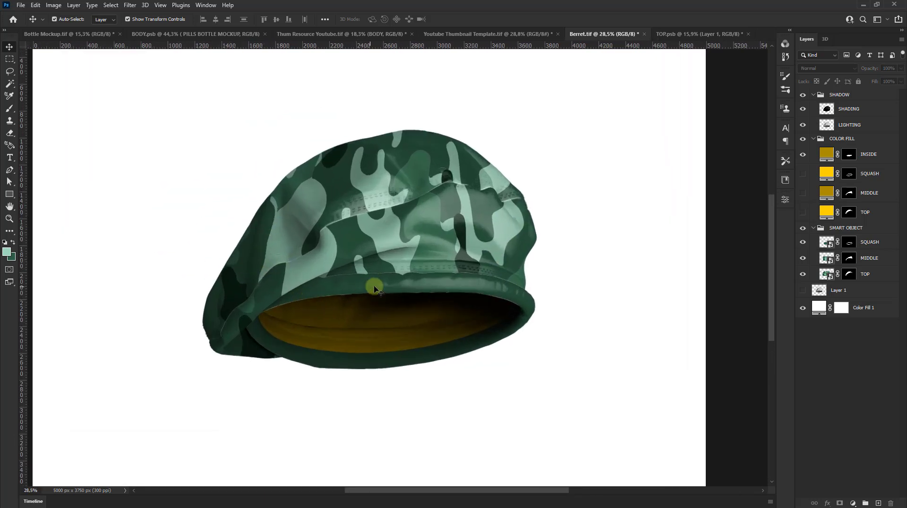
{"action": "left_click", "coordinate": [803, 154]}
{"action": "left_click", "coordinate": [871, 242]}
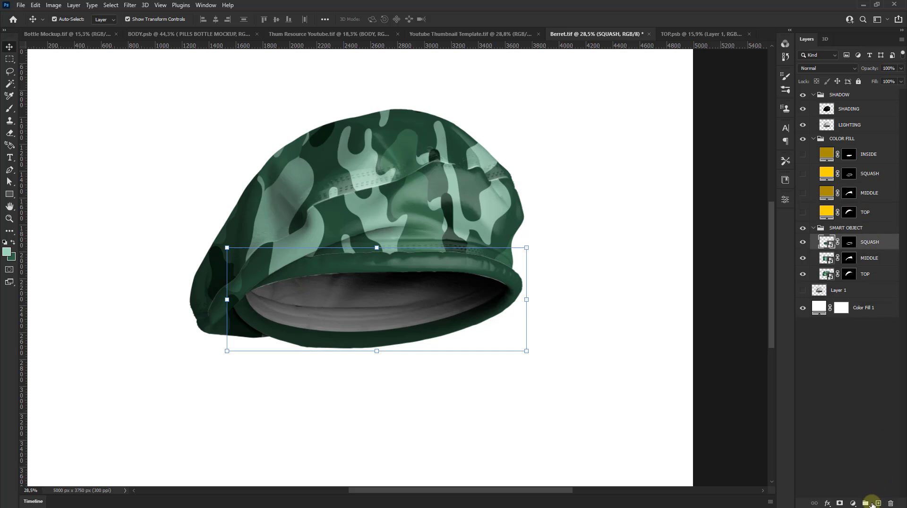
Step: Add a new layer and fill a mint-green rectangle over the beret's inner opening
{"action": "left_click", "coordinate": [877, 503]}
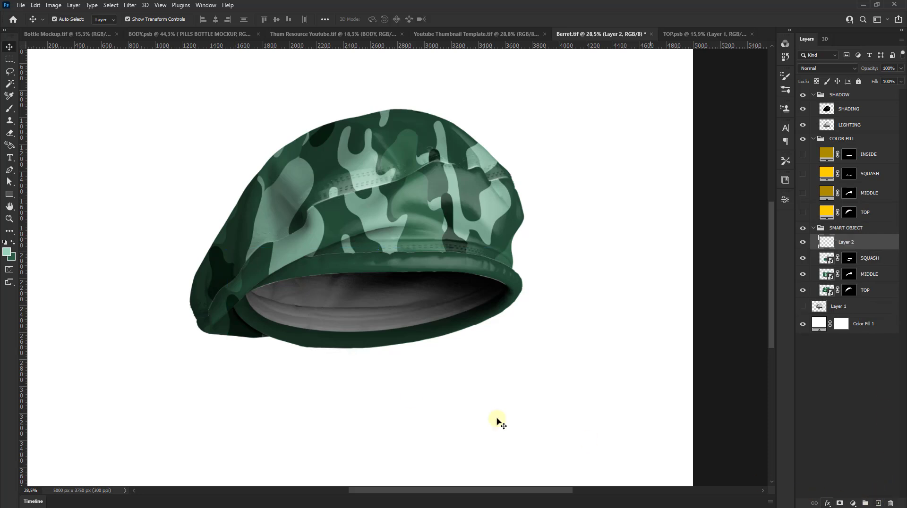
{"action": "left_click", "coordinate": [13, 243]}
{"action": "left_click", "coordinate": [10, 59]}
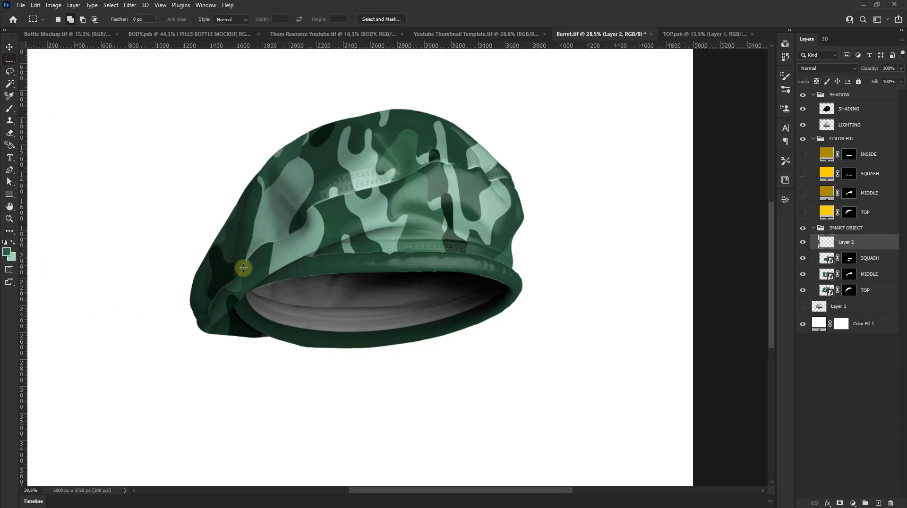
{"action": "left_click_drag", "start_coordinate": [244, 268], "coordinate": [468, 337]}
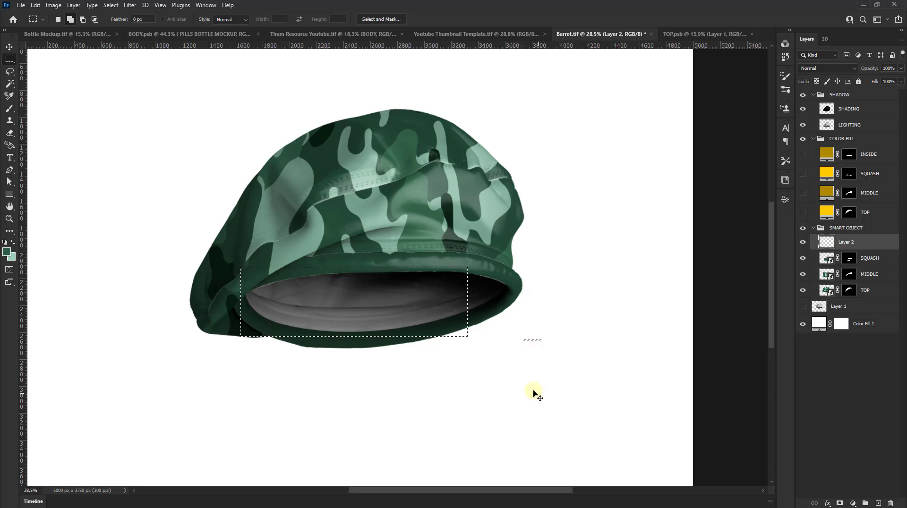
{"action": "mouse_move", "coordinate": [226, 266]}
{"action": "left_mouse_down"}
{"action": "mouse_move", "coordinate": [499, 353]}
{"action": "mouse_move", "coordinate": [520, 349]}
{"action": "left_mouse_up"}
{"action": "key", "text": "ctrl+BackSpace"}
{"action": "key", "text": "ctrl+d"}
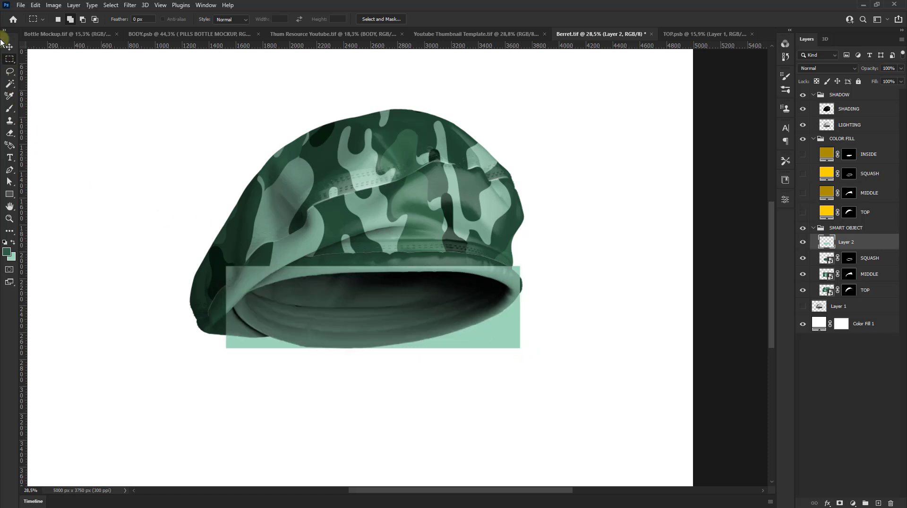
Step: Stretch the mint rectangle slightly taller, then begin renaming Layer 2
{"action": "left_click", "coordinate": [9, 47]}
{"action": "scroll", "coordinate": [345, 288], "scroll_direction": "up", "scroll_amount": 1}
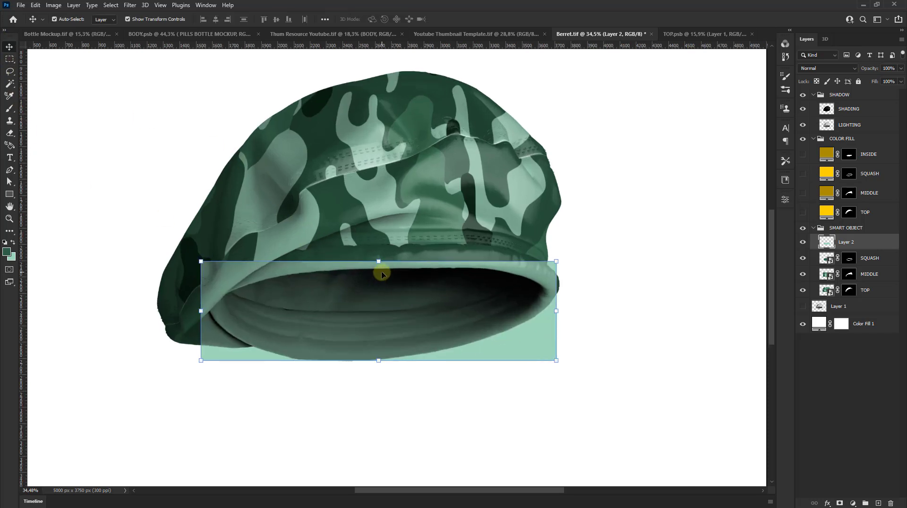
{"action": "scroll", "coordinate": [381, 274], "scroll_direction": "up", "scroll_amount": 1}
{"action": "left_click_drag", "start_coordinate": [378, 258], "coordinate": [379, 250]}
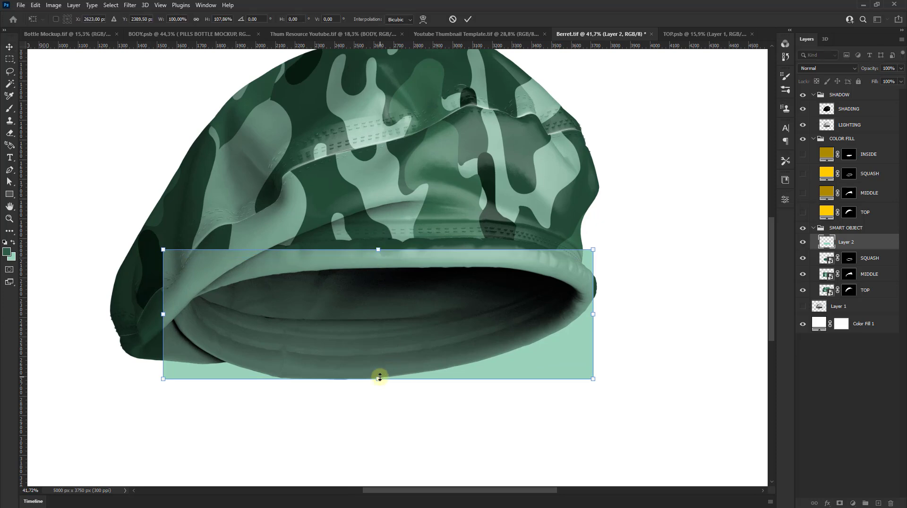
{"action": "left_click_drag", "start_coordinate": [378, 379], "coordinate": [378, 383]}
{"action": "left_click", "coordinate": [467, 19]}
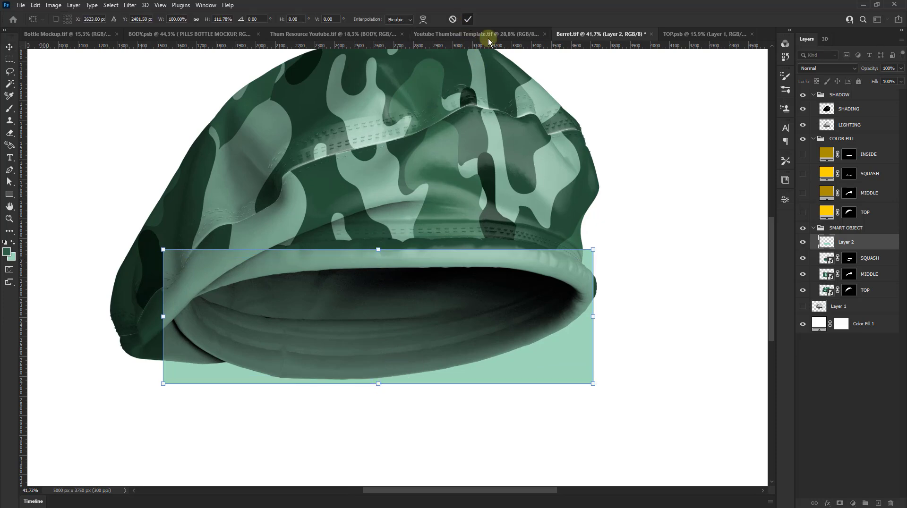
{"action": "double_click", "coordinate": [846, 242]}
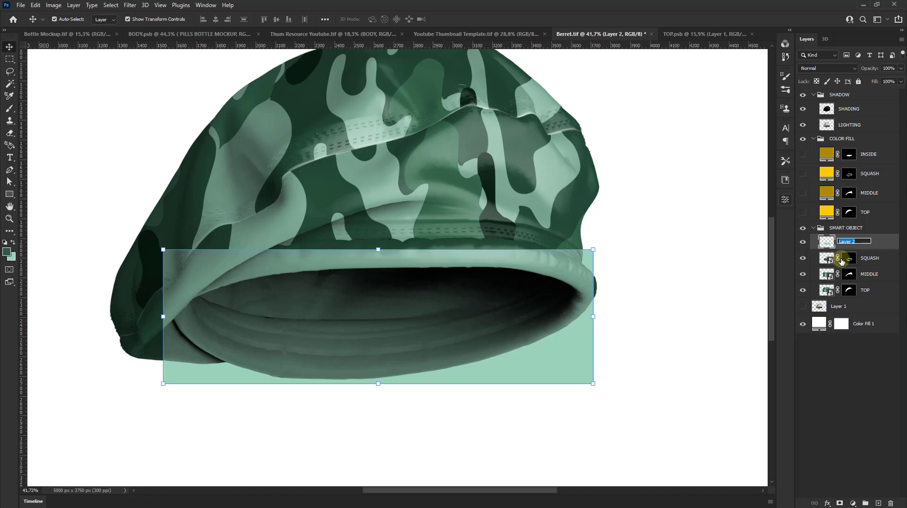
{"action": "type", "text": "INSIDE"}
Step: Name the layer INSIDE, unhide the SMART OBJECT group, and convert INSIDE to a smart object
{"action": "key", "text": "Return"}
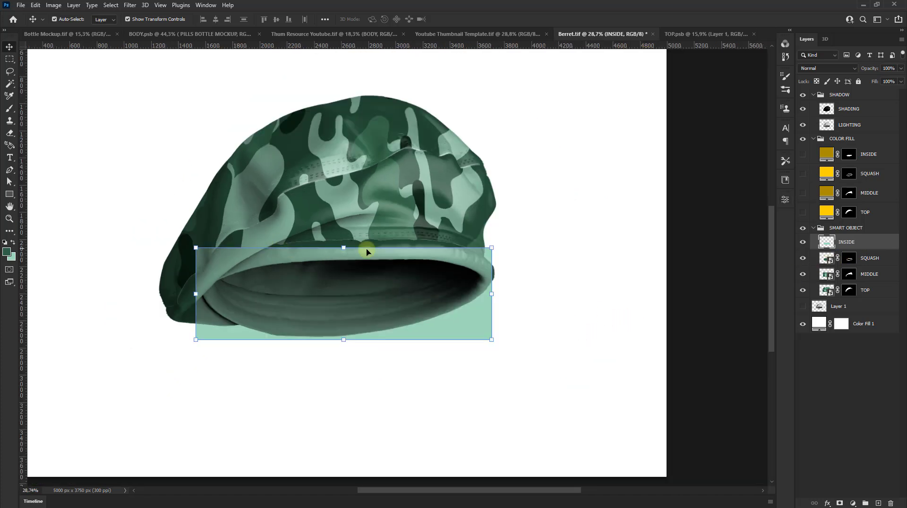
{"action": "scroll", "coordinate": [268, 243], "scroll_direction": "down", "scroll_amount": 3}
{"action": "left_click", "coordinate": [803, 227]}
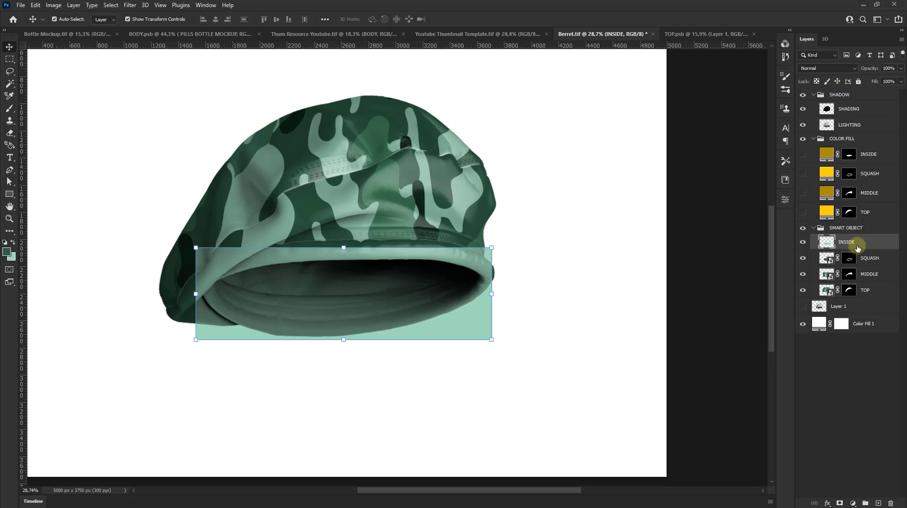
{"action": "right_click", "coordinate": [858, 248]}
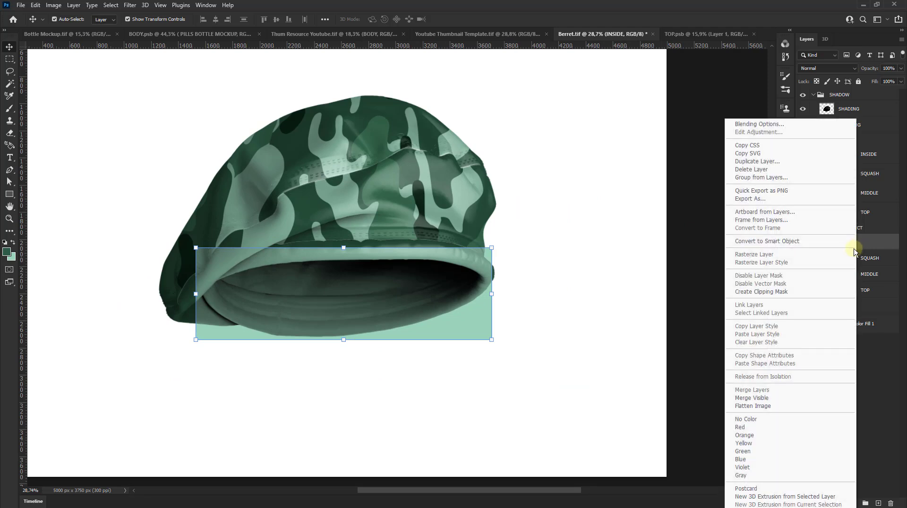
{"action": "left_click", "coordinate": [789, 242]}
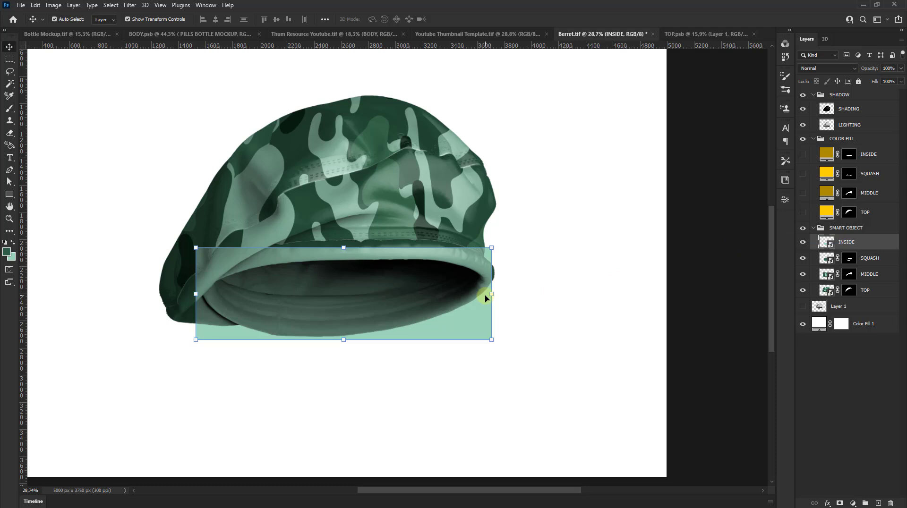
Step: Nudge INSIDE right and warp its top edge up and bottom edge down
{"action": "key", "text": "shift+Right"}
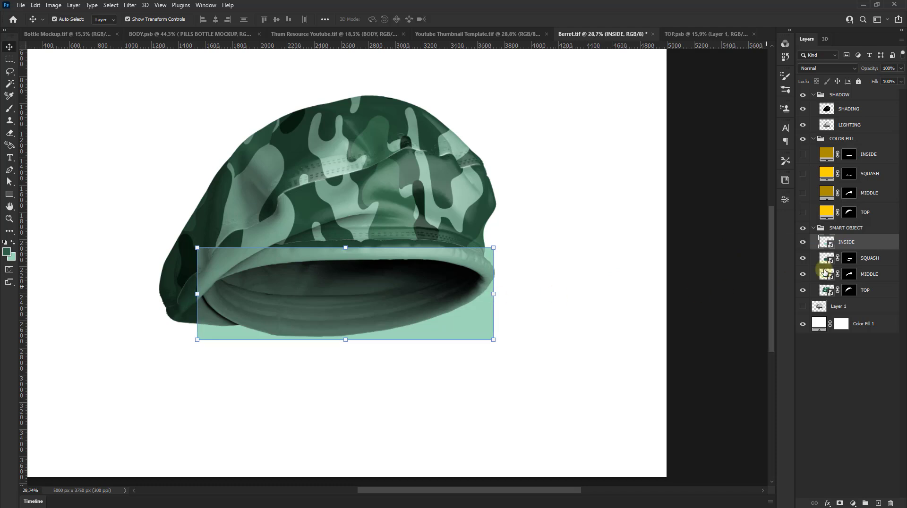
{"action": "scroll", "coordinate": [298, 239], "scroll_direction": "up", "scroll_amount": 3}
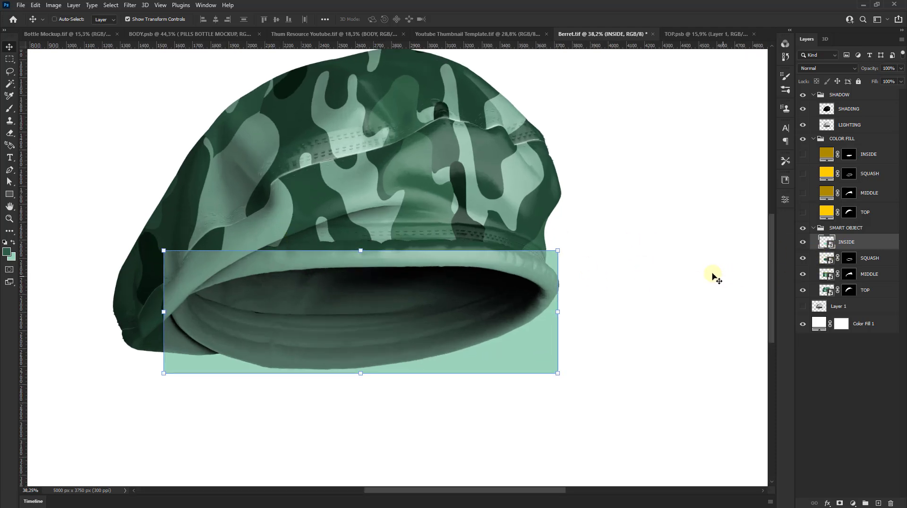
{"action": "key", "text": "ctrl+t"}
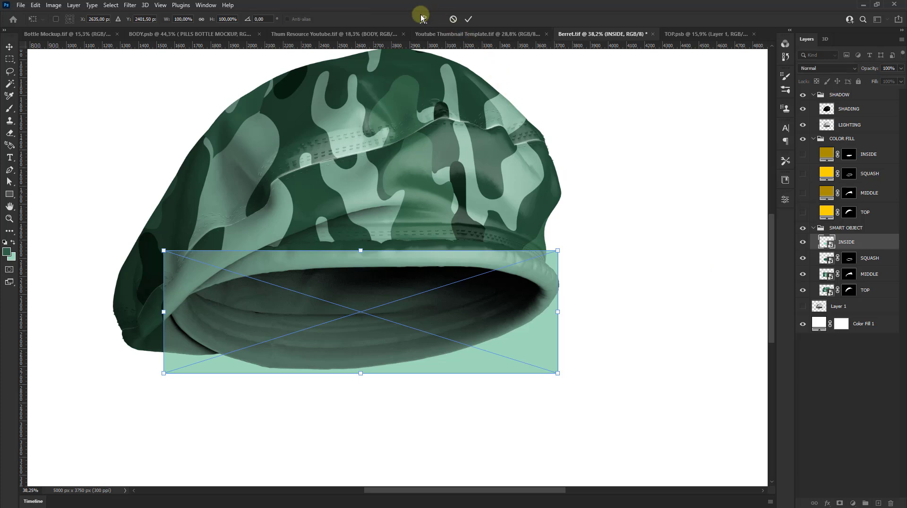
{"action": "left_click", "coordinate": [422, 18]}
{"action": "scroll", "coordinate": [338, 285], "scroll_direction": "up", "scroll_amount": 2}
{"action": "left_click_drag", "start_coordinate": [354, 231], "coordinate": [355, 219]}
{"action": "left_click_drag", "start_coordinate": [335, 398], "coordinate": [316, 405]}
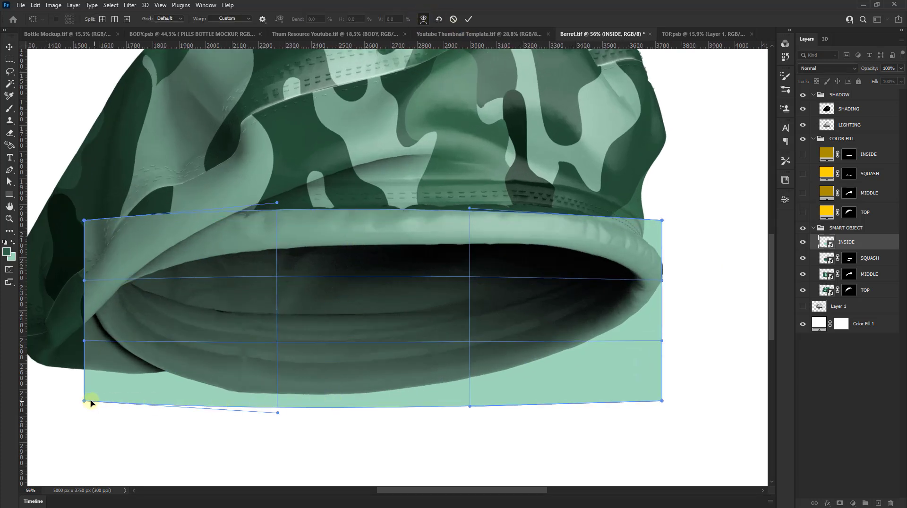
Step: Pull the warp's four corners inward to the beret rim and apply the warp
{"action": "left_click_drag", "start_coordinate": [85, 401], "coordinate": [103, 394]}
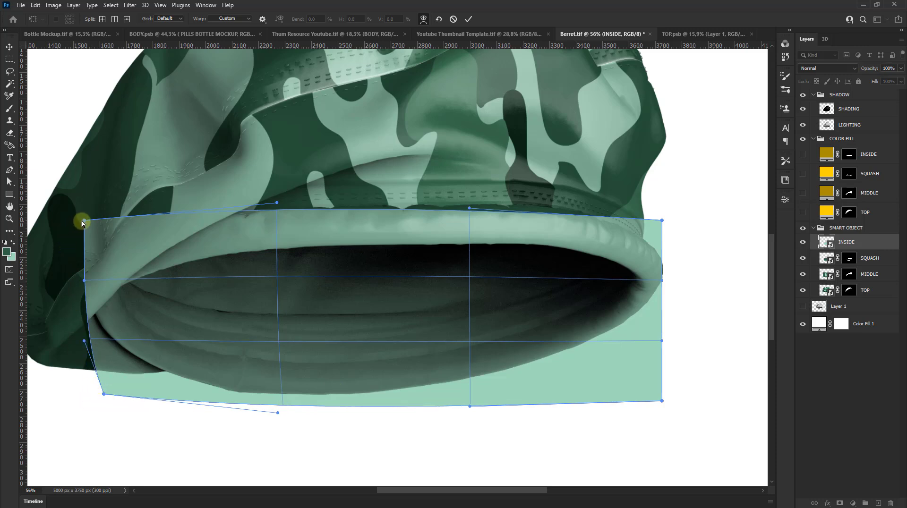
{"action": "left_click_drag", "start_coordinate": [83, 221], "coordinate": [103, 228]}
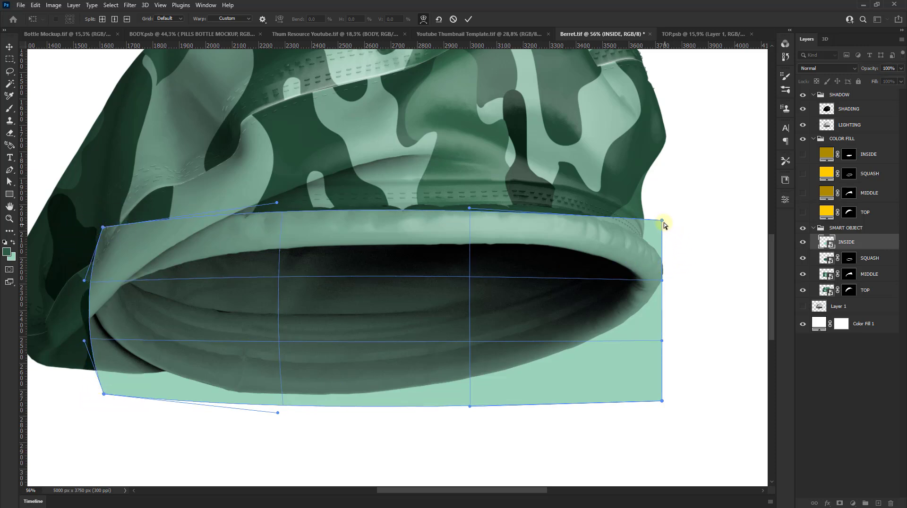
{"action": "left_click_drag", "start_coordinate": [662, 220], "coordinate": [654, 225]}
{"action": "left_click_drag", "start_coordinate": [661, 401], "coordinate": [652, 398]}
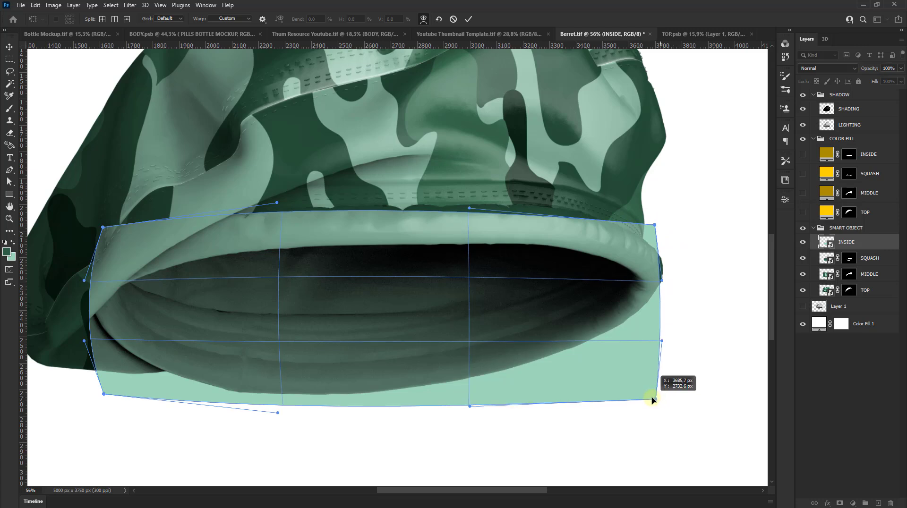
{"action": "scroll", "coordinate": [506, 333], "scroll_direction": "down", "scroll_amount": 2}
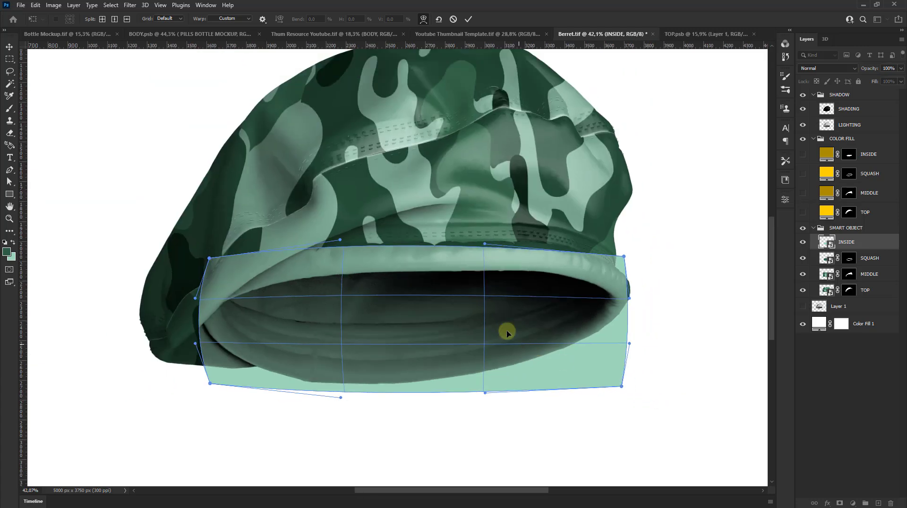
{"action": "left_click", "coordinate": [474, 19]}
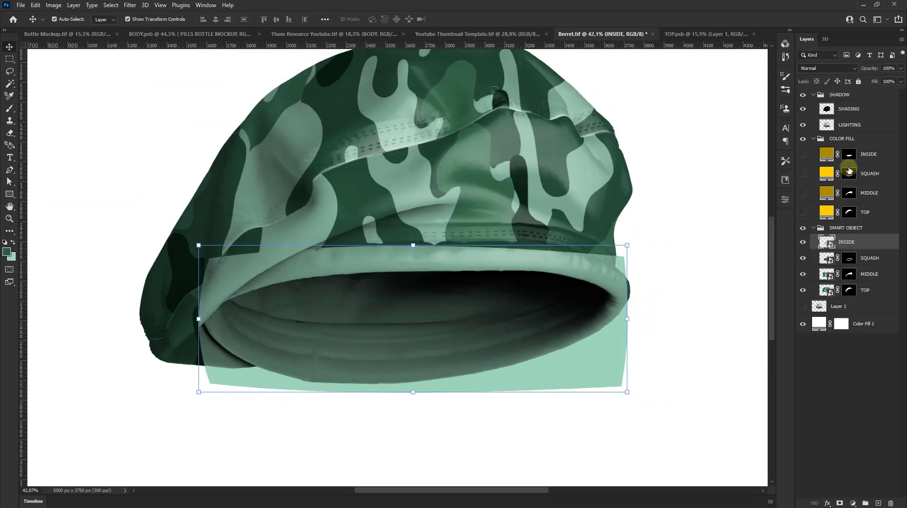
Step: Mask INSIDE to the loaded inner-opening selection, then select Layer 1
{"action": "left_click", "coordinate": [848, 154], "text": "ctrl"}
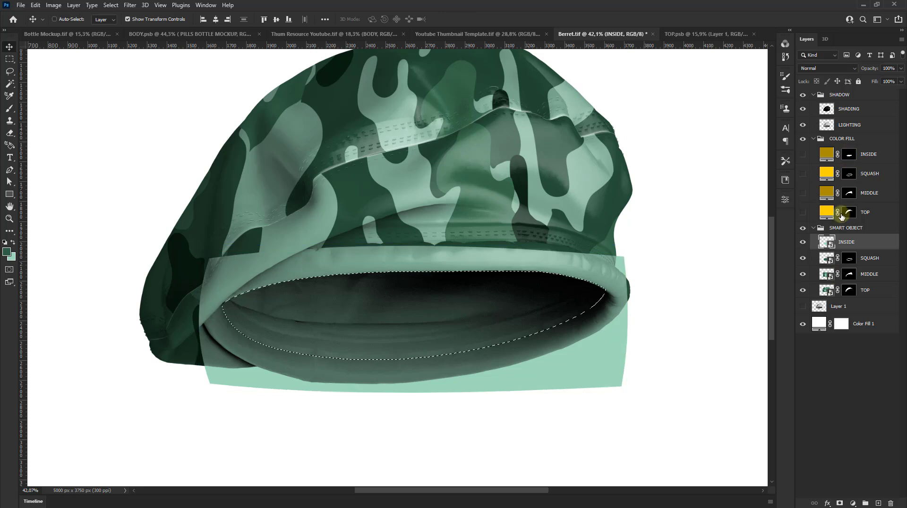
{"action": "left_click", "coordinate": [839, 503]}
{"action": "scroll", "coordinate": [294, 299], "scroll_direction": "down", "scroll_amount": 2}
{"action": "scroll", "coordinate": [294, 300], "scroll_direction": "down", "scroll_amount": 2}
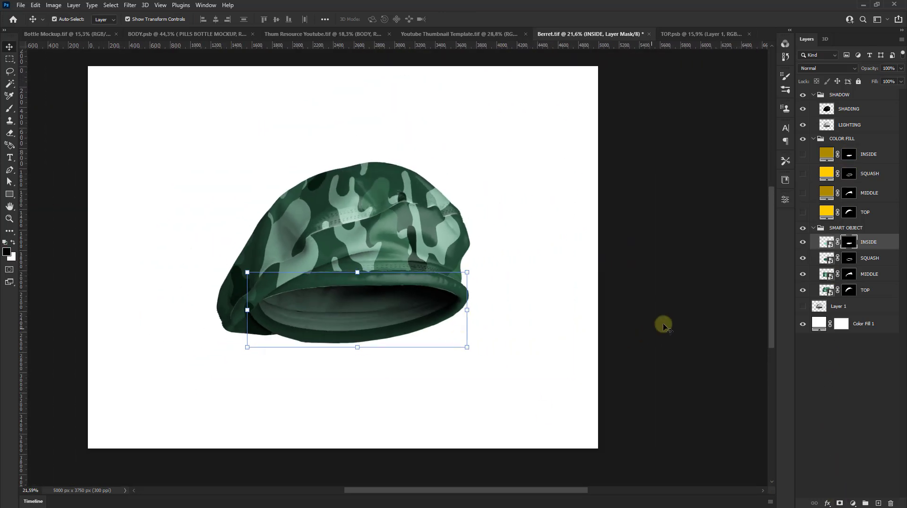
{"action": "left_click", "coordinate": [664, 326]}
Step: Create a BERRET HAT MOCKUP group masked to the SHADING hat outline
{"action": "left_click", "coordinate": [840, 309]}
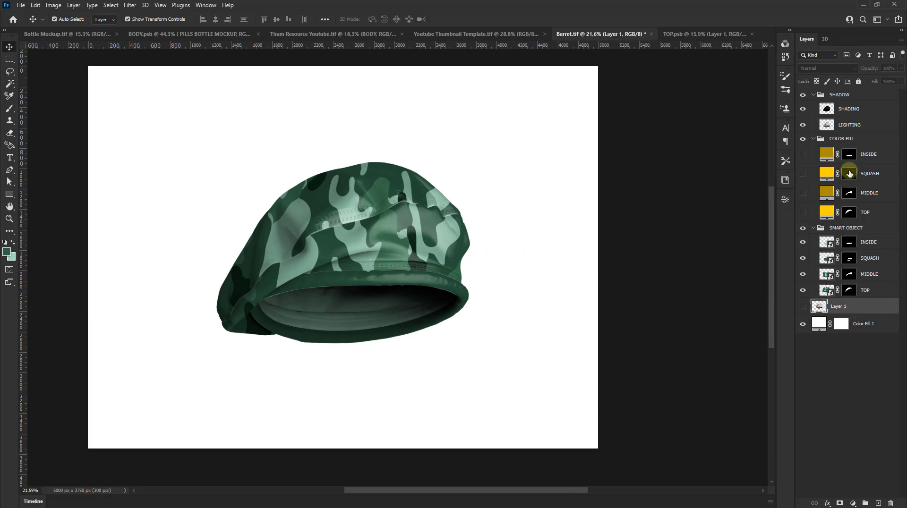
{"action": "left_click", "coordinate": [838, 108]}
{"action": "left_click", "coordinate": [839, 95]}
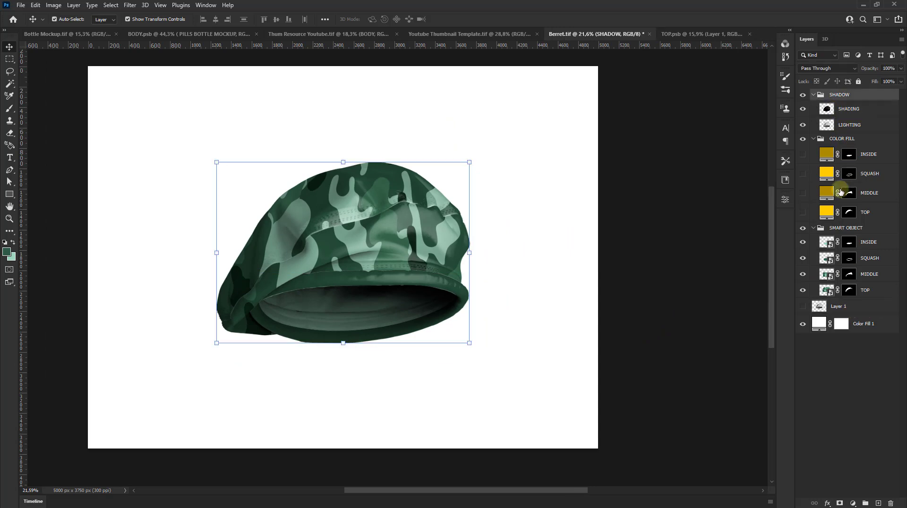
{"action": "left_click", "coordinate": [865, 503]}
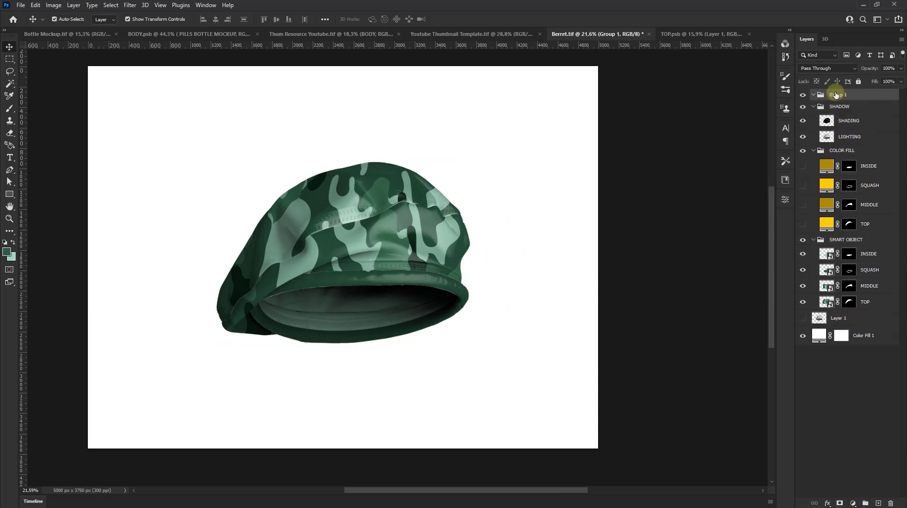
{"action": "double_click", "coordinate": [836, 94]}
{"action": "type", "text": "BERRET HAT MOCKUP"}
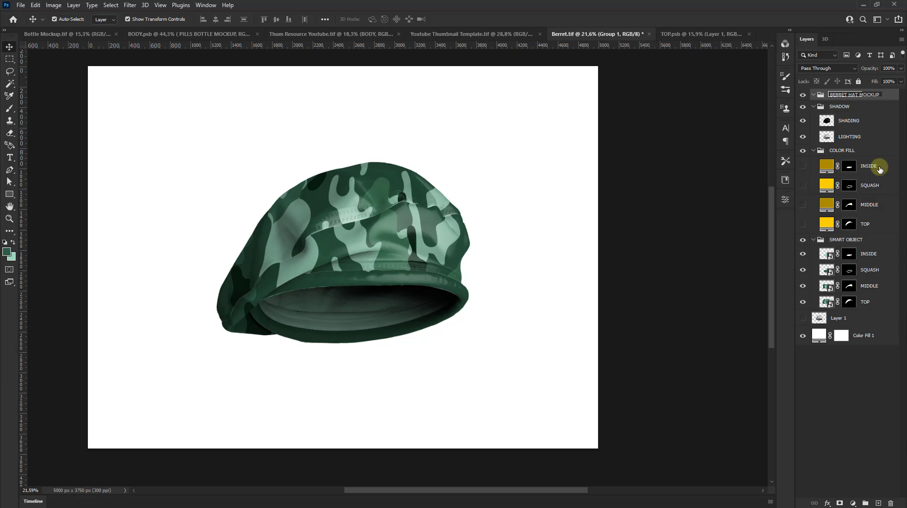
{"action": "key", "text": "Return"}
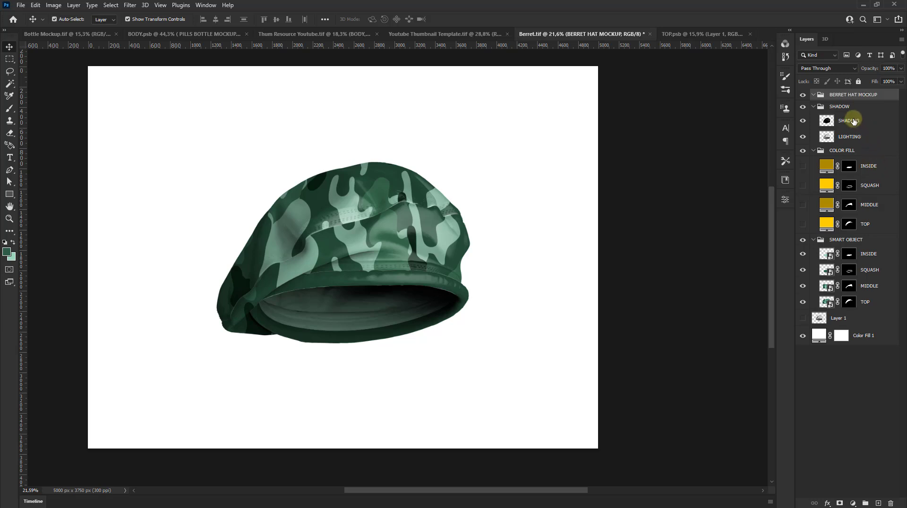
{"action": "left_click", "coordinate": [834, 121], "text": "ctrl"}
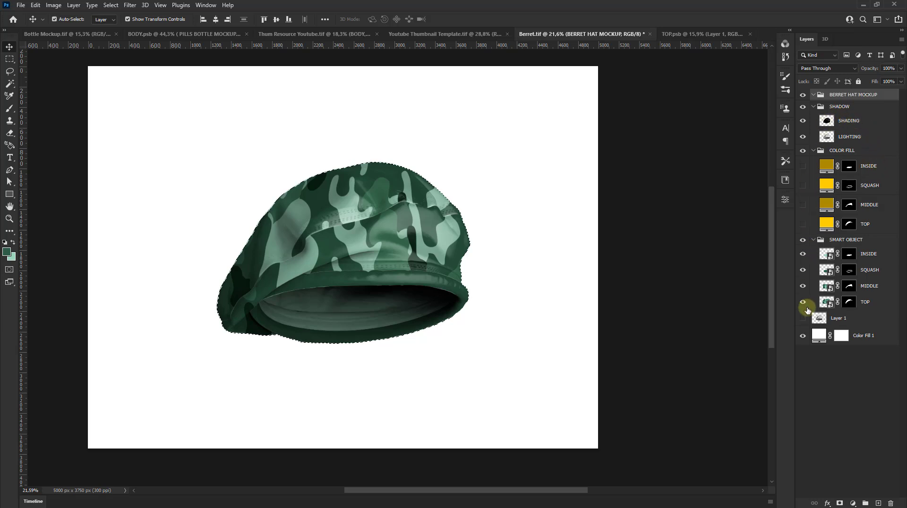
{"action": "left_click", "coordinate": [840, 504]}
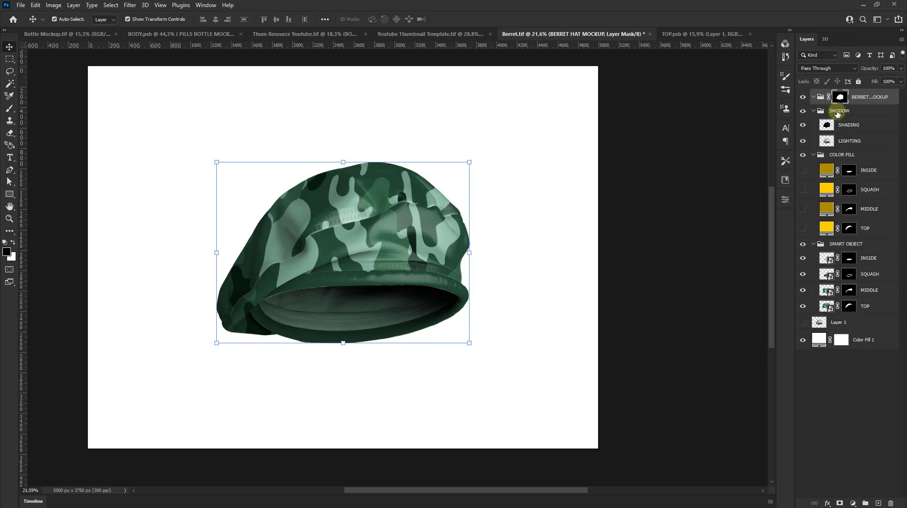
Step: Collapse SHADOW, COLOR FILL and SMART OBJECT and nest them inside BERRET HAT MOCKUP
{"action": "left_click", "coordinate": [817, 112]}
{"action": "left_click", "coordinate": [815, 111]}
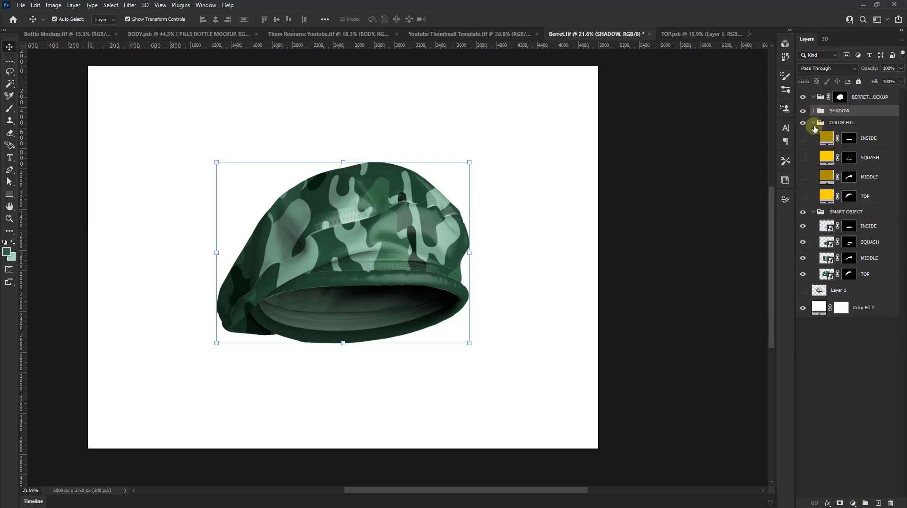
{"action": "left_click", "coordinate": [813, 123]}
{"action": "left_click", "coordinate": [813, 134]}
{"action": "left_click", "coordinate": [850, 134], "text": "shift"}
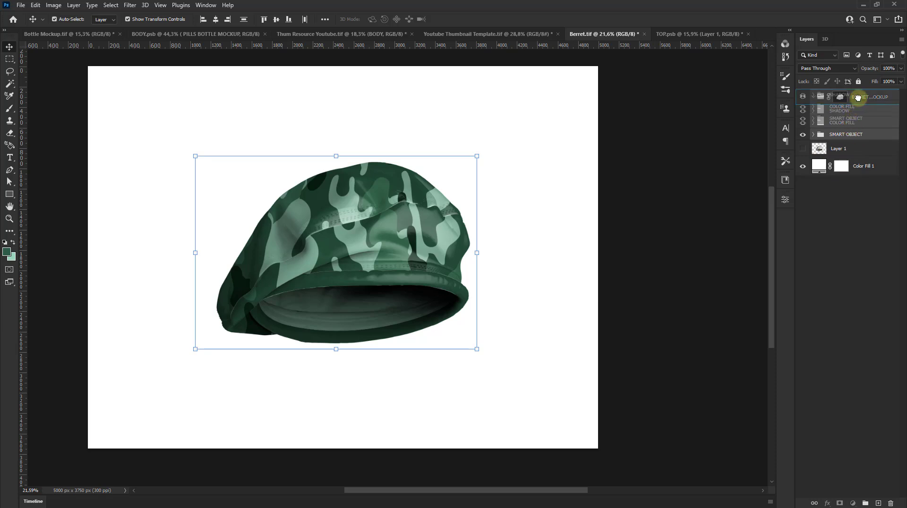
{"action": "left_click_drag", "start_coordinate": [850, 135], "coordinate": [862, 97]}
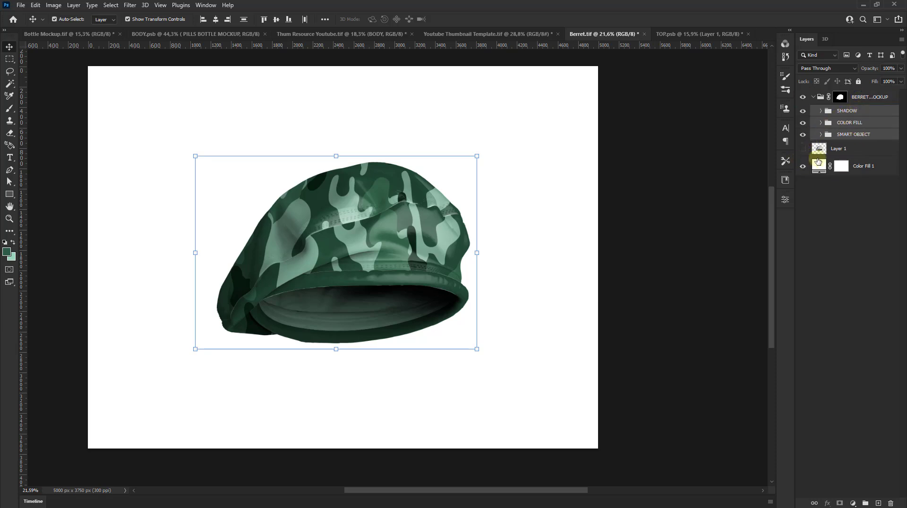
Step: Delete Layer 1 and begin renaming the Color Fill 1 layer
{"action": "left_click", "coordinate": [824, 150]}
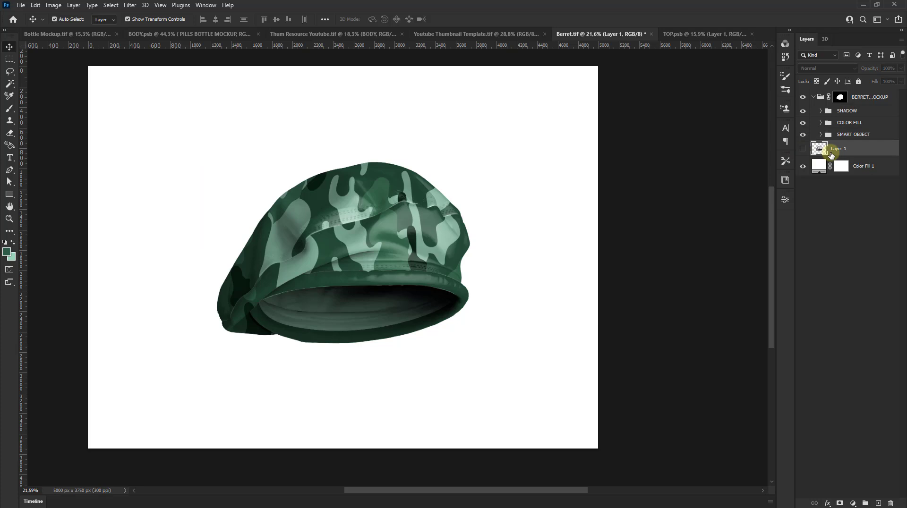
{"action": "mouse_move", "coordinate": [827, 160]}
{"action": "left_mouse_down"}
{"action": "mouse_move", "coordinate": [889, 429]}
{"action": "mouse_move", "coordinate": [890, 503]}
{"action": "left_mouse_up"}
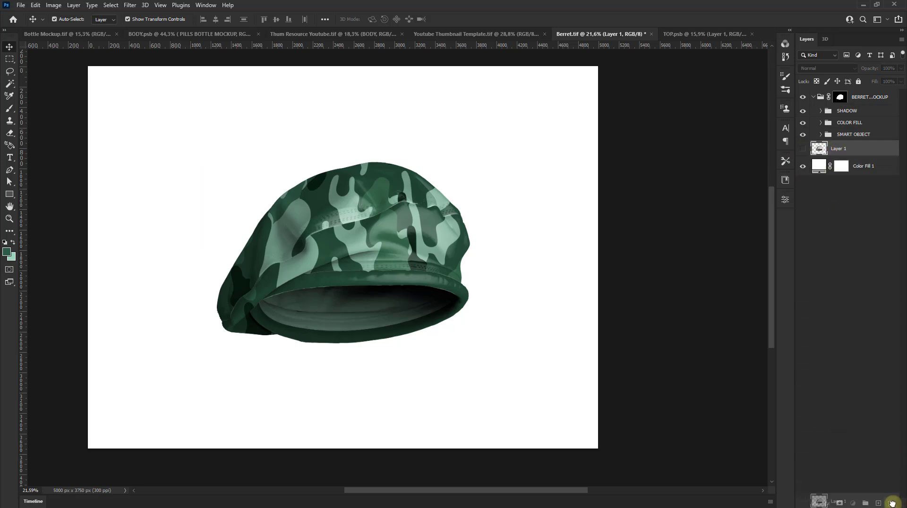
{"action": "double_click", "coordinate": [867, 151]}
{"action": "type", "text": "BACKGROUND"}
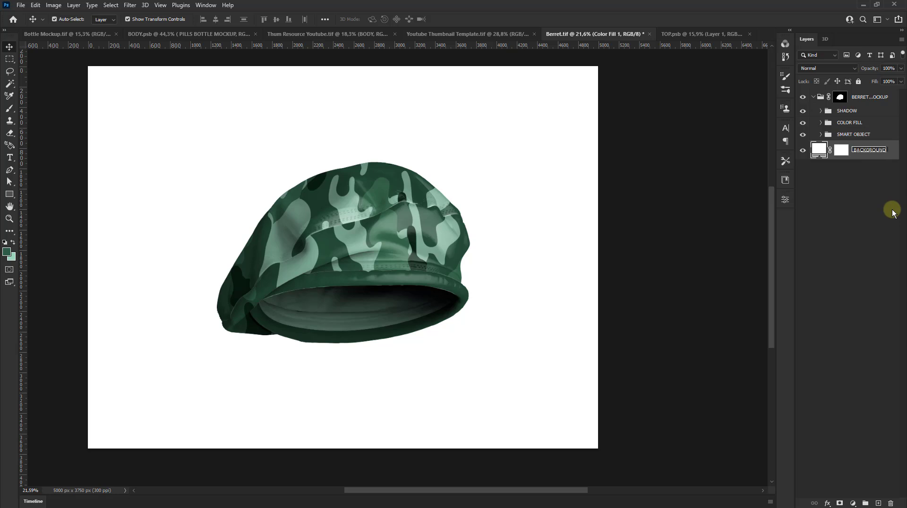
Step: Name the fill layer BACKGROUND and recolour it muted sage green 57886f
{"action": "key", "text": "Return"}
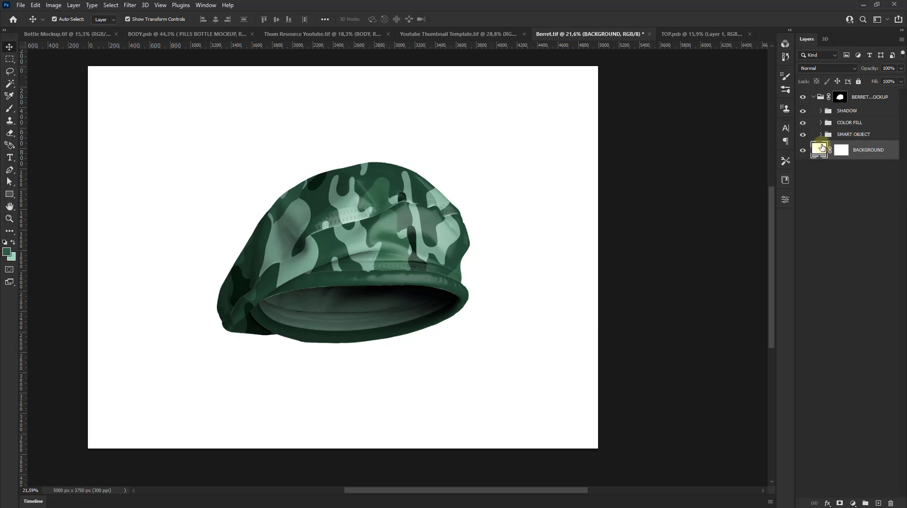
{"action": "double_click", "coordinate": [821, 148]}
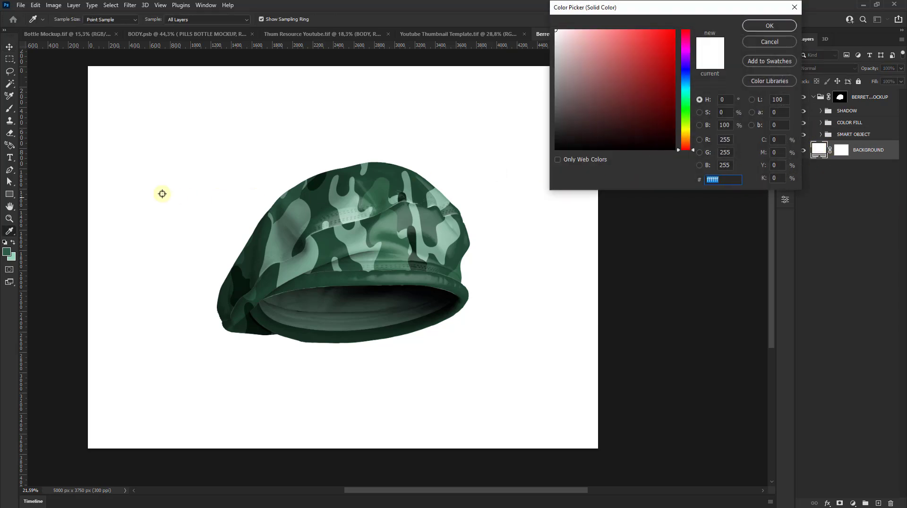
{"action": "left_click", "coordinate": [8, 252]}
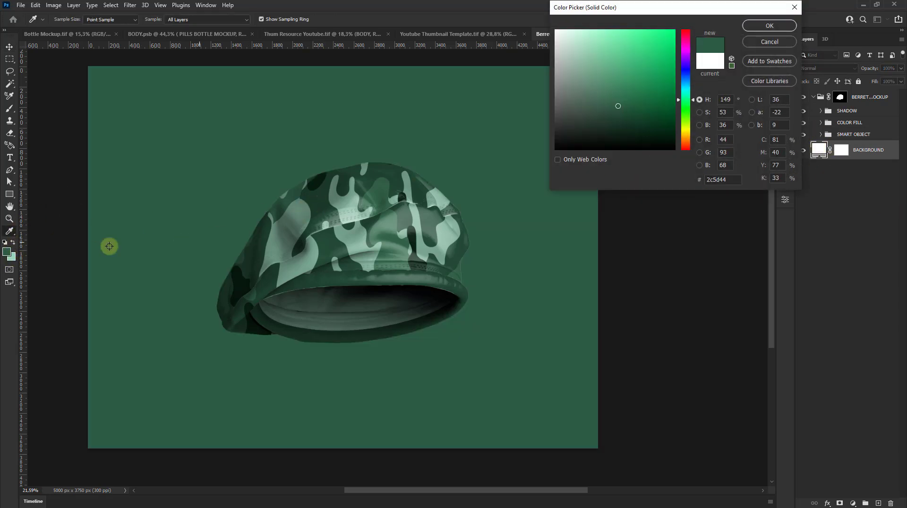
{"action": "left_click", "coordinate": [598, 86]}
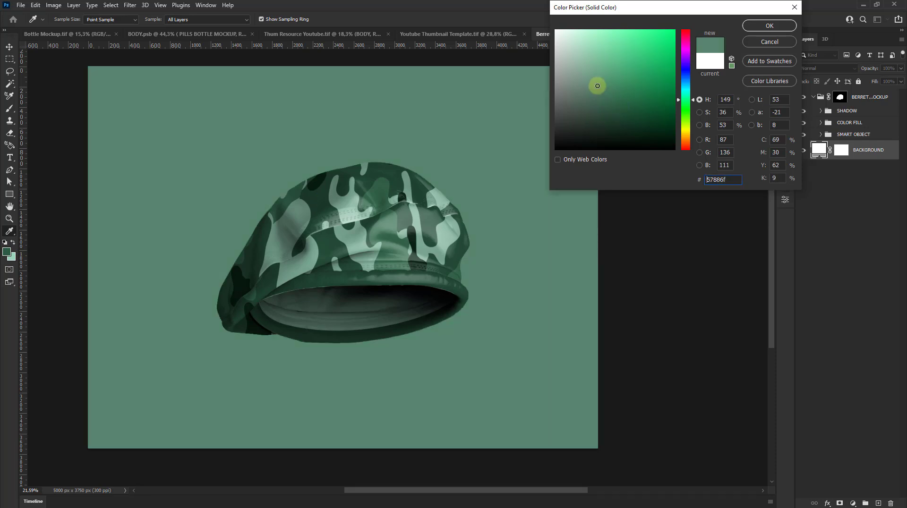
{"action": "left_click", "coordinate": [768, 41]}
{"action": "left_click", "coordinate": [773, 27]}
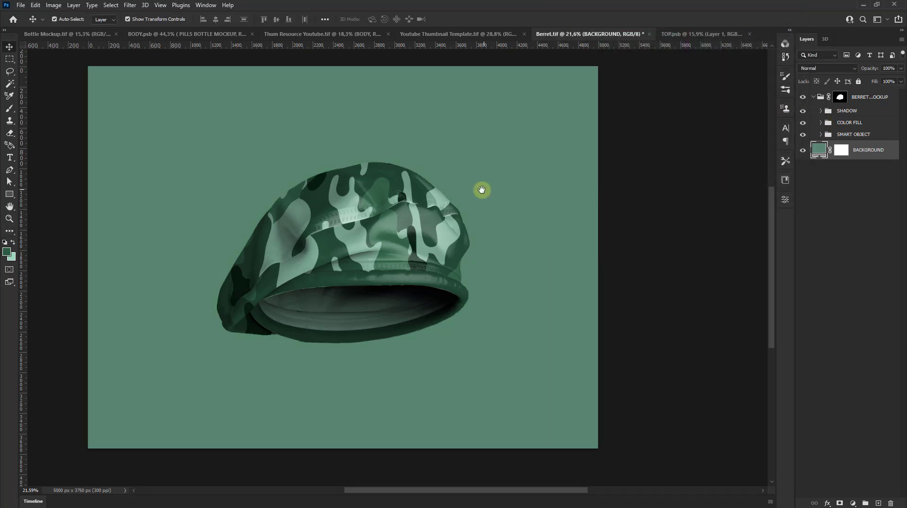
{"action": "left_click_drag", "start_coordinate": [482, 190], "coordinate": [530, 196]}
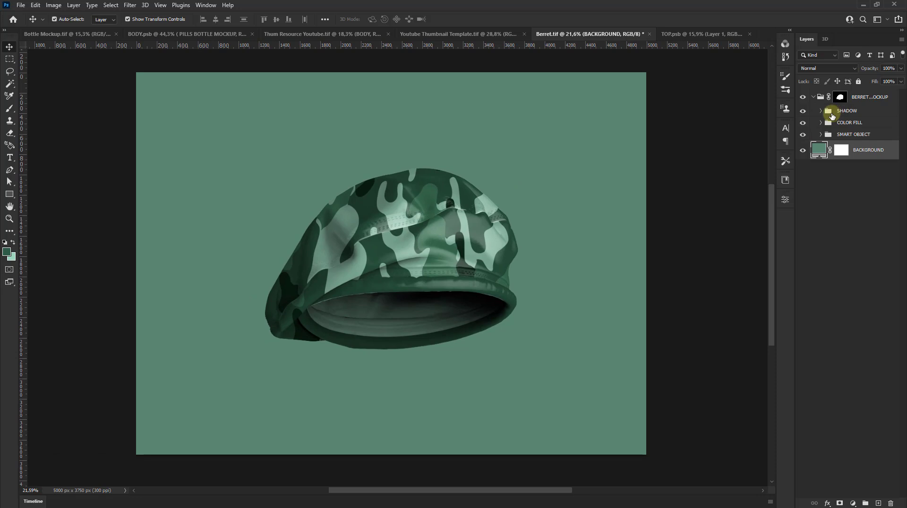
Step: Apply Levels to the SHADING layer, raising the midtones to 1.40
{"action": "left_click", "coordinate": [820, 110]}
{"action": "left_click", "coordinate": [855, 124]}
{"action": "scroll", "coordinate": [388, 299], "scroll_direction": "up", "scroll_amount": 1}
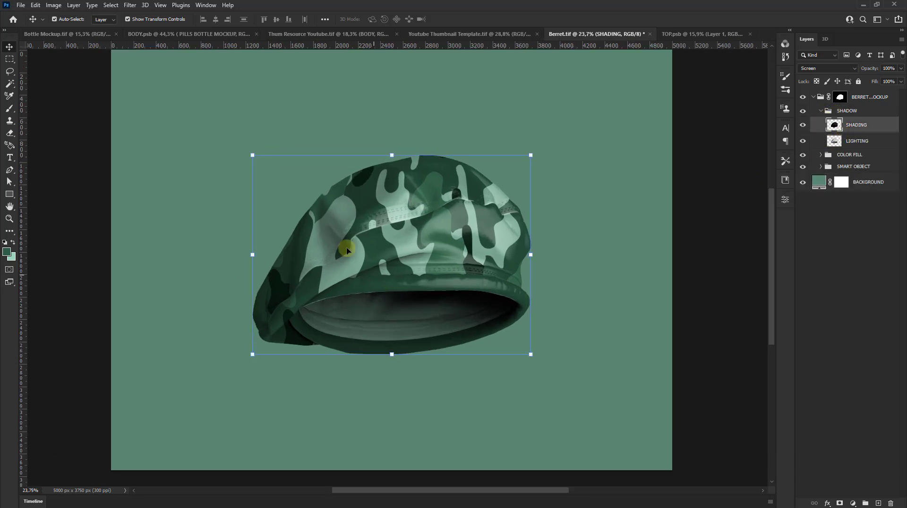
{"action": "left_click", "coordinate": [54, 4]}
{"action": "mouse_move", "coordinate": [69, 28]}
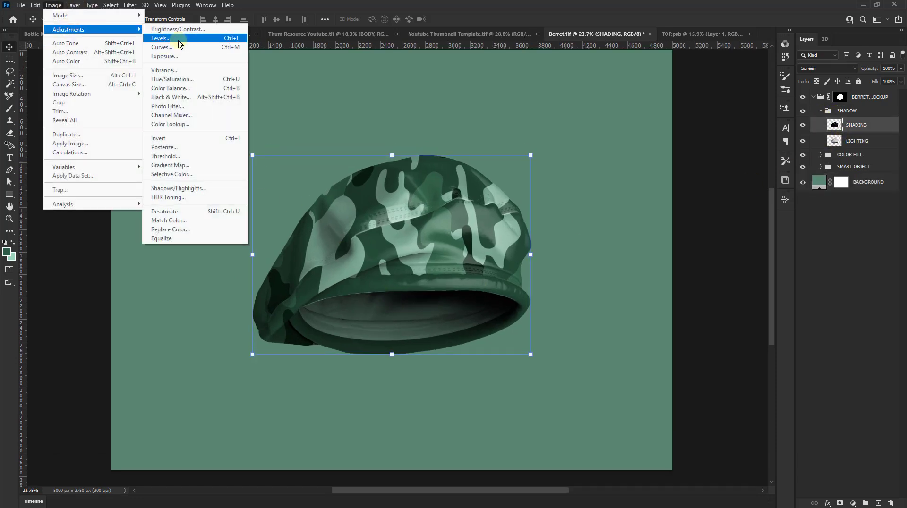
{"action": "left_click", "coordinate": [179, 40]}
{"action": "left_click_drag", "start_coordinate": [724, 174], "coordinate": [706, 175]}
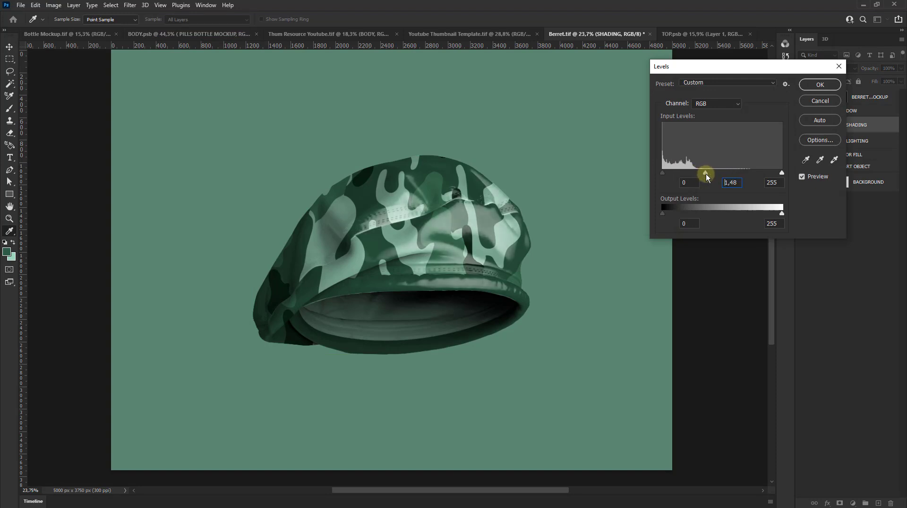
{"action": "left_click", "coordinate": [819, 84]}
{"action": "key", "text": "v"}
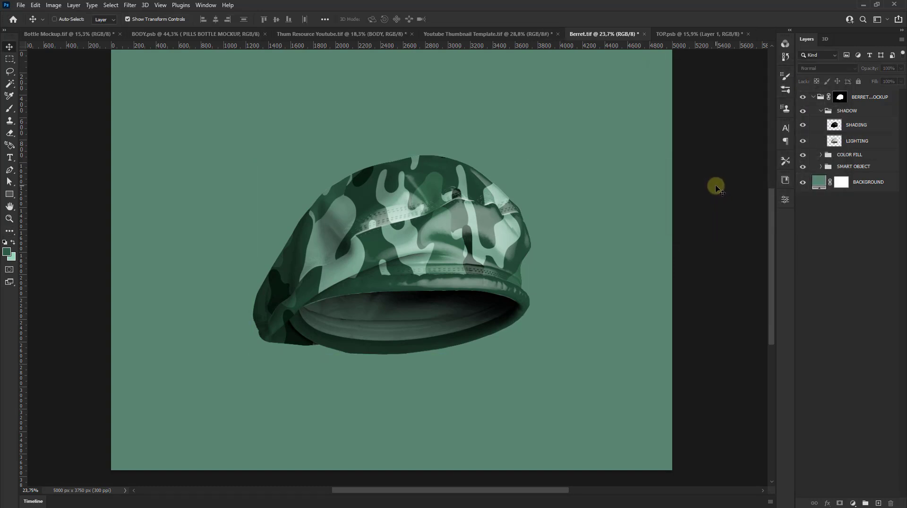
{"action": "scroll", "coordinate": [716, 186], "scroll_direction": "up", "scroll_amount": 1}
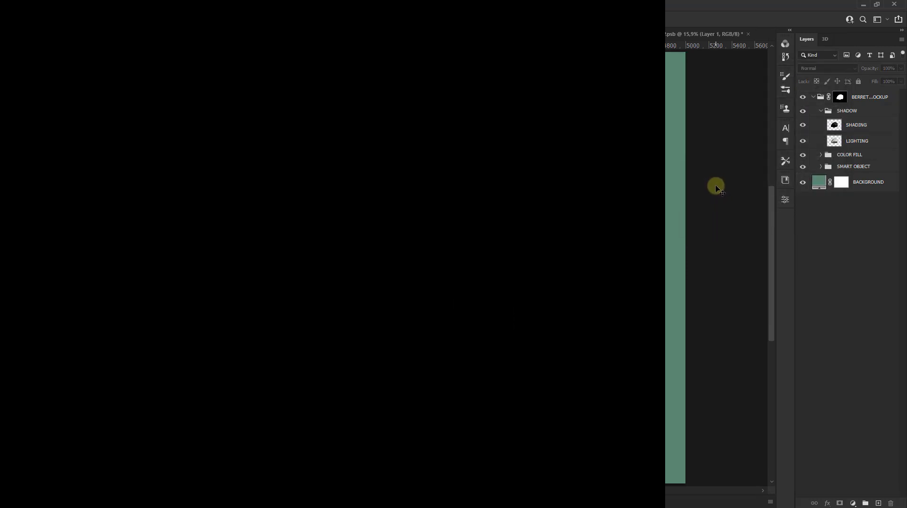